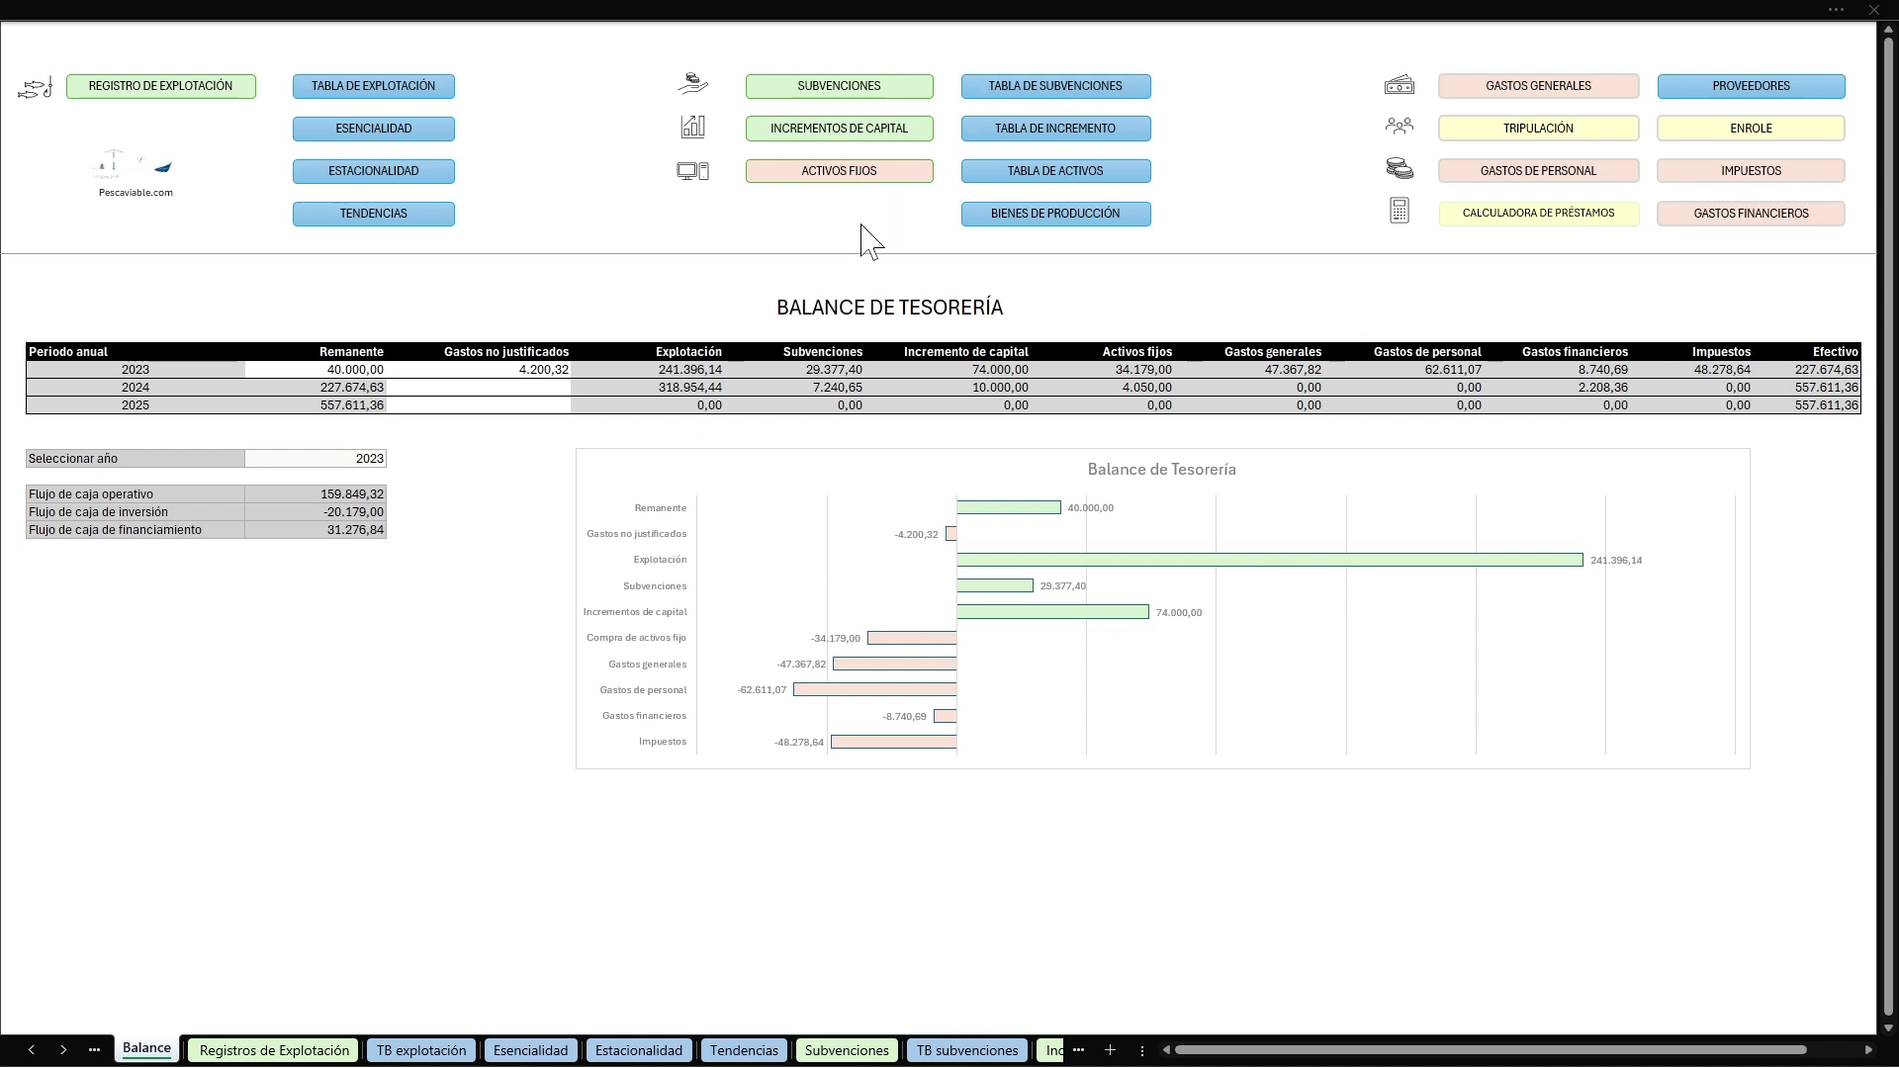
Step: Open the subsidies register and examine the selectable dates and entities for the 17/11/2023 record
{"action": "left_click", "coordinate": [841, 86]}
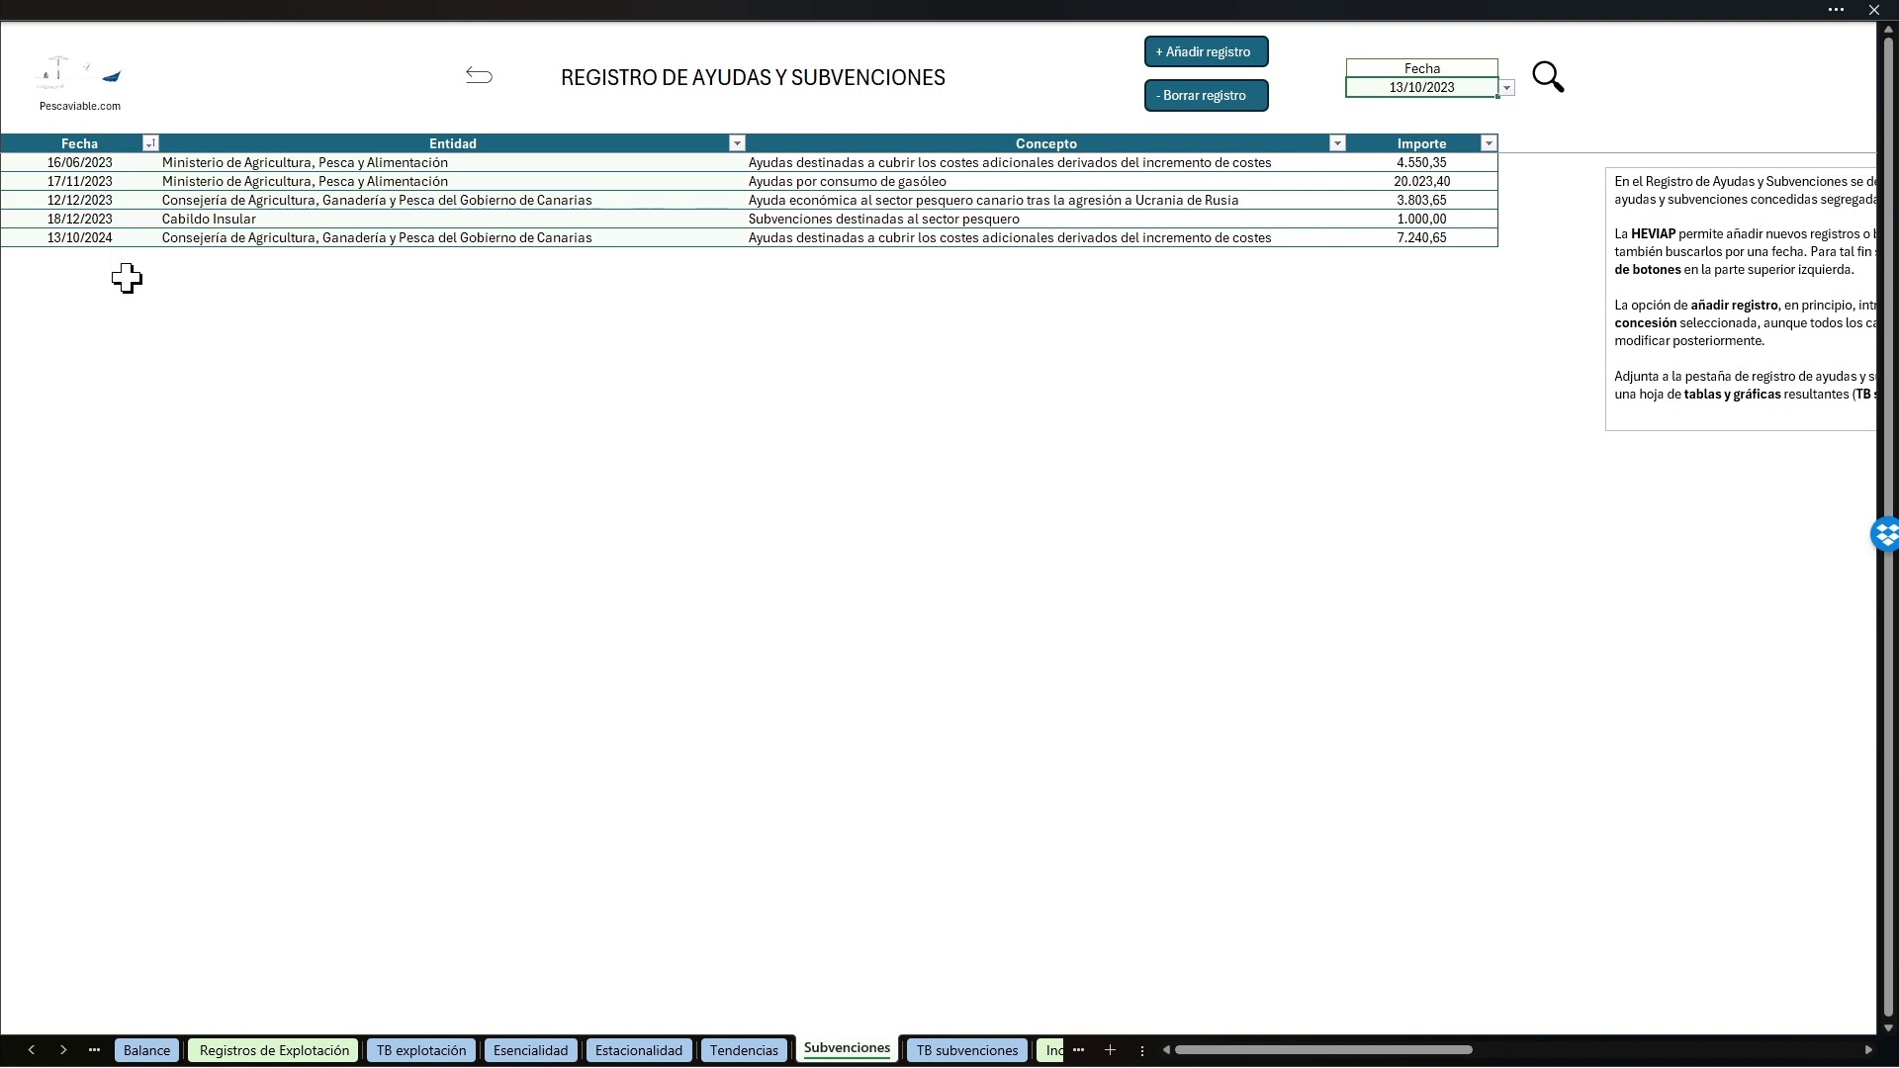
{"action": "left_click", "coordinate": [112, 182]}
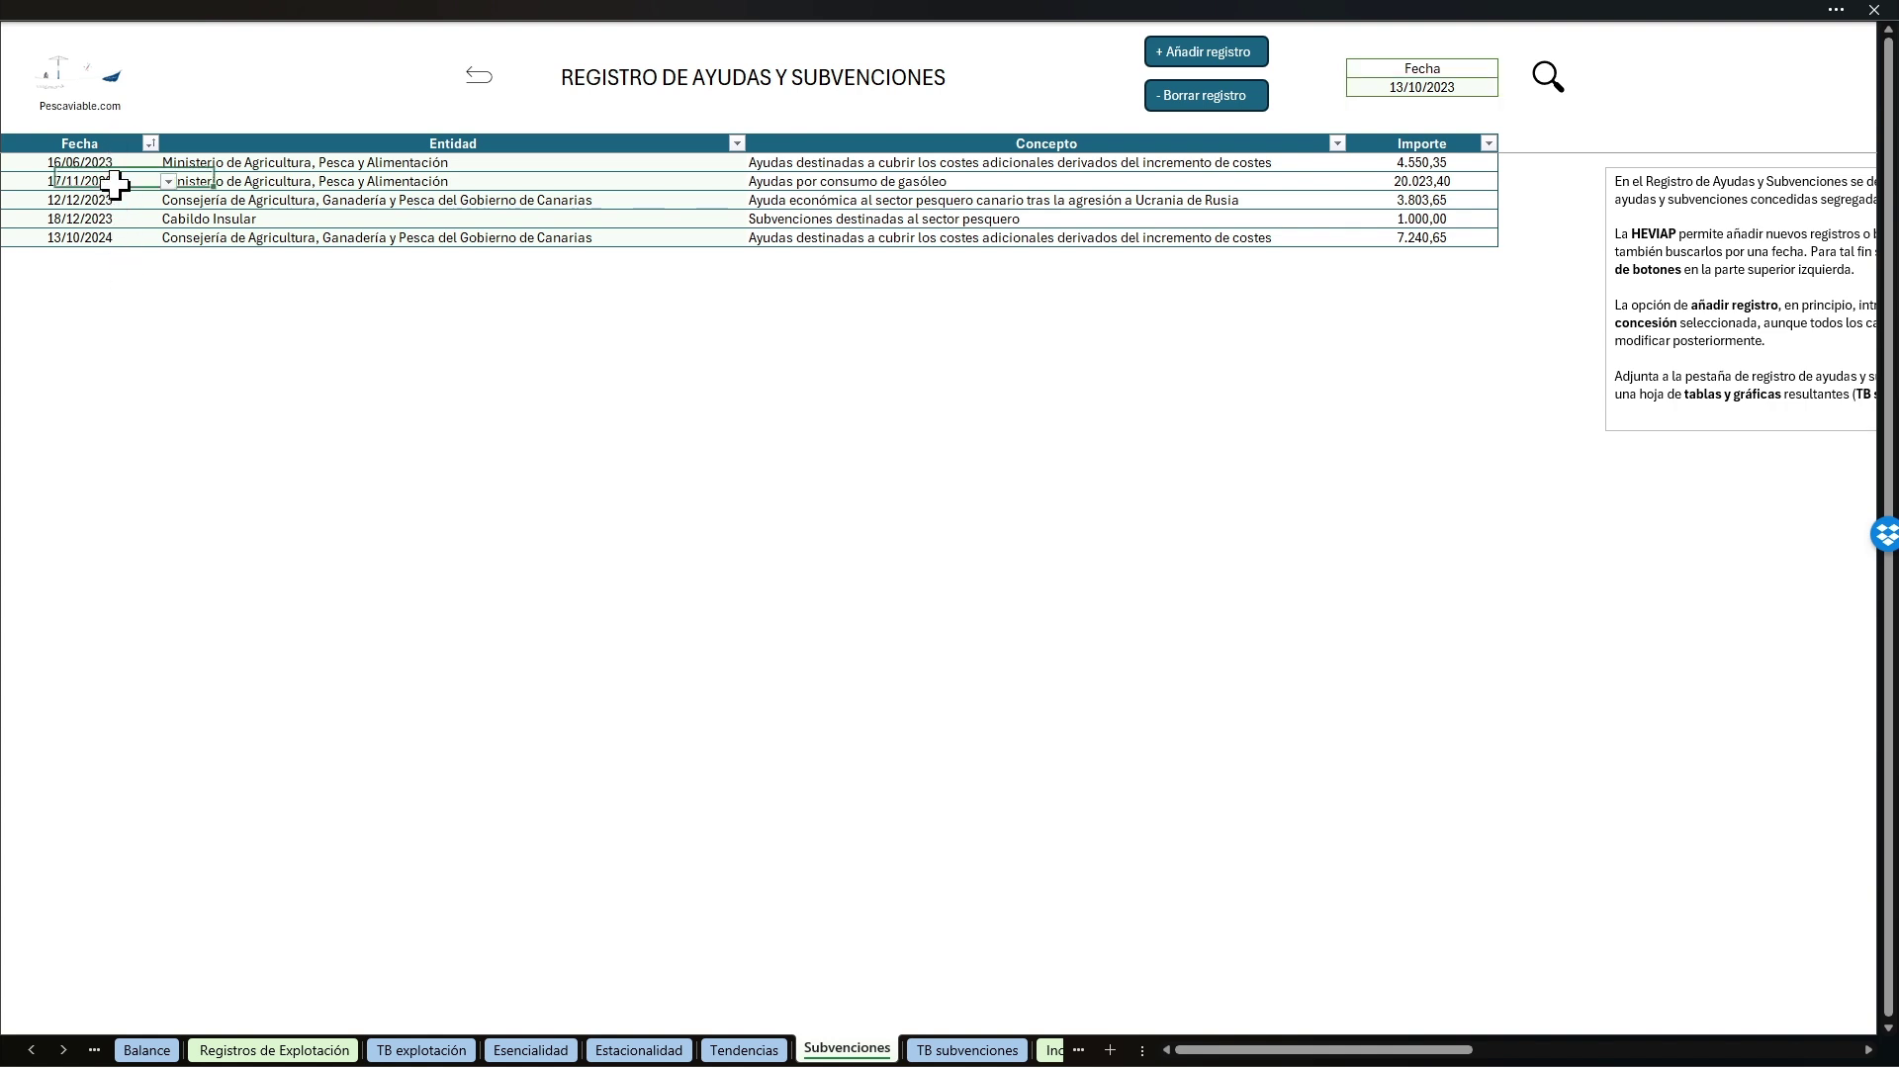
{"action": "left_click", "coordinate": [168, 182]}
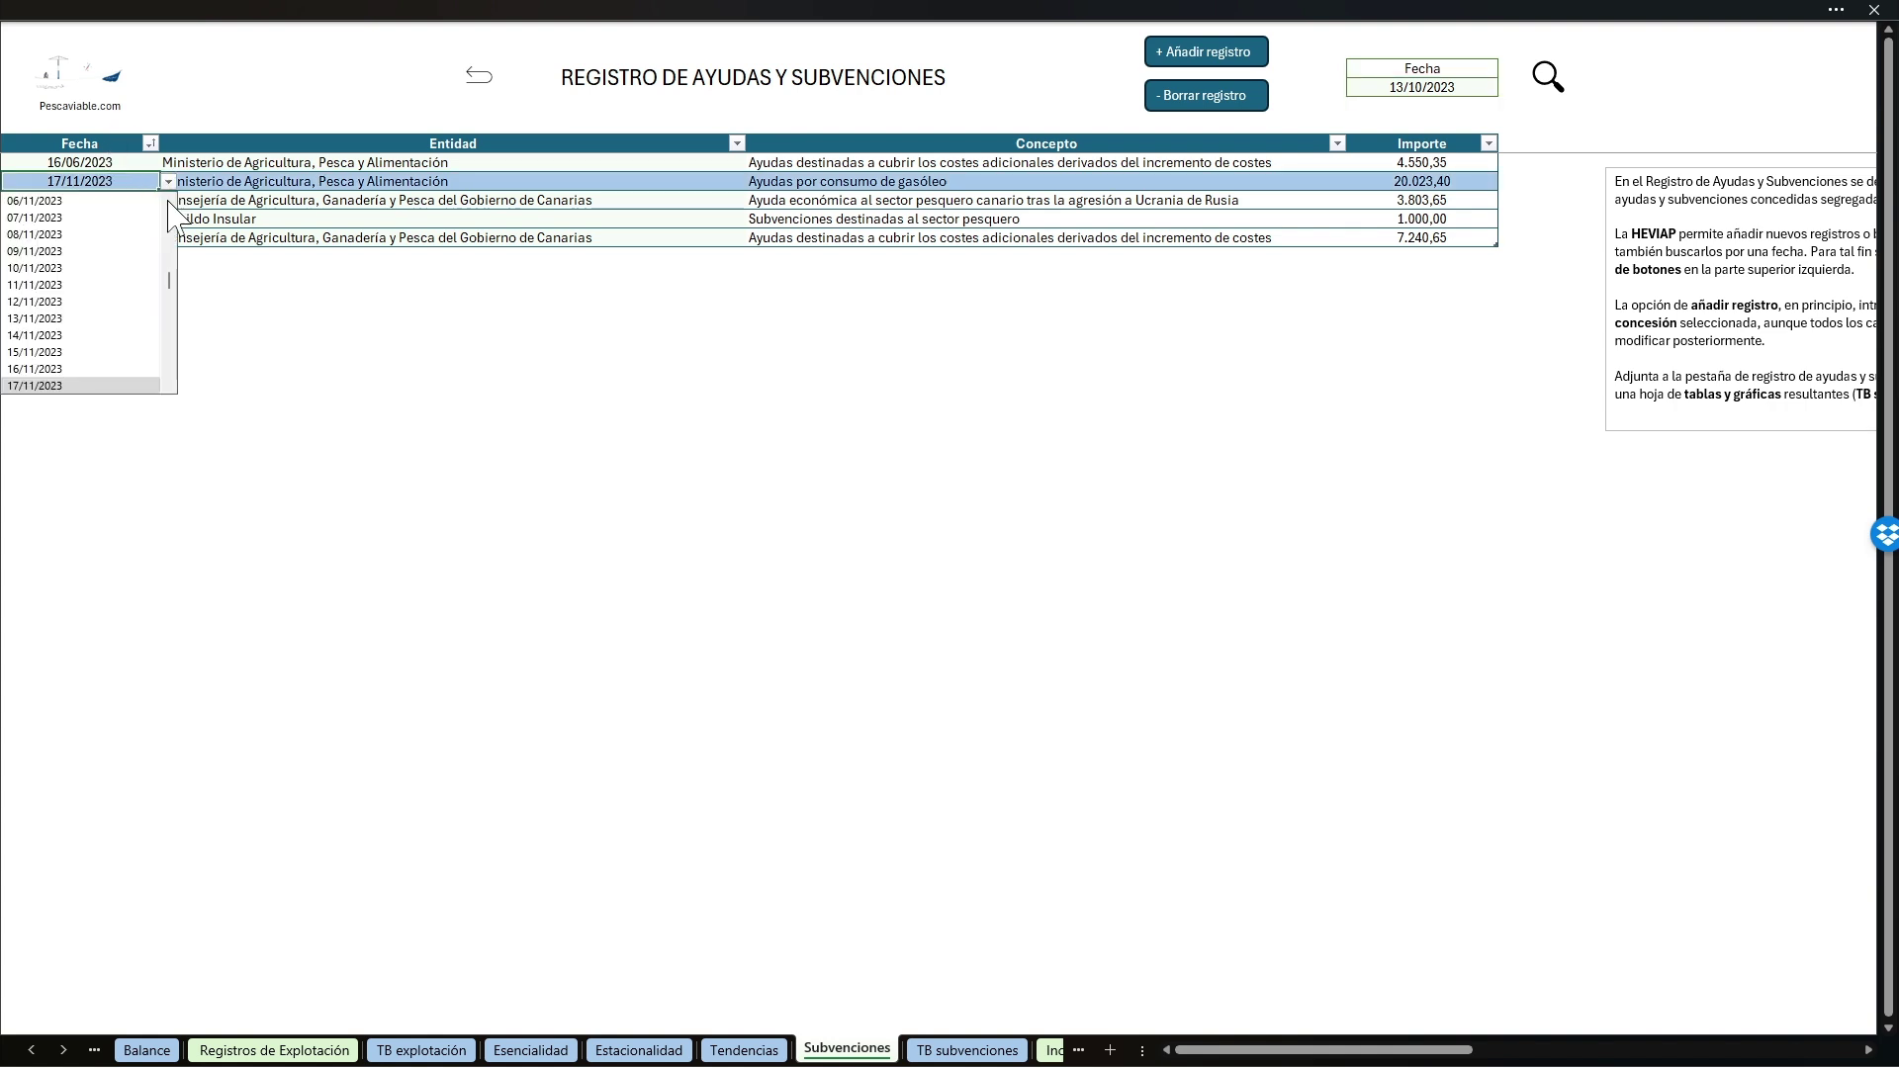
{"action": "left_click_drag", "start_coordinate": [178, 297], "coordinate": [178, 403]}
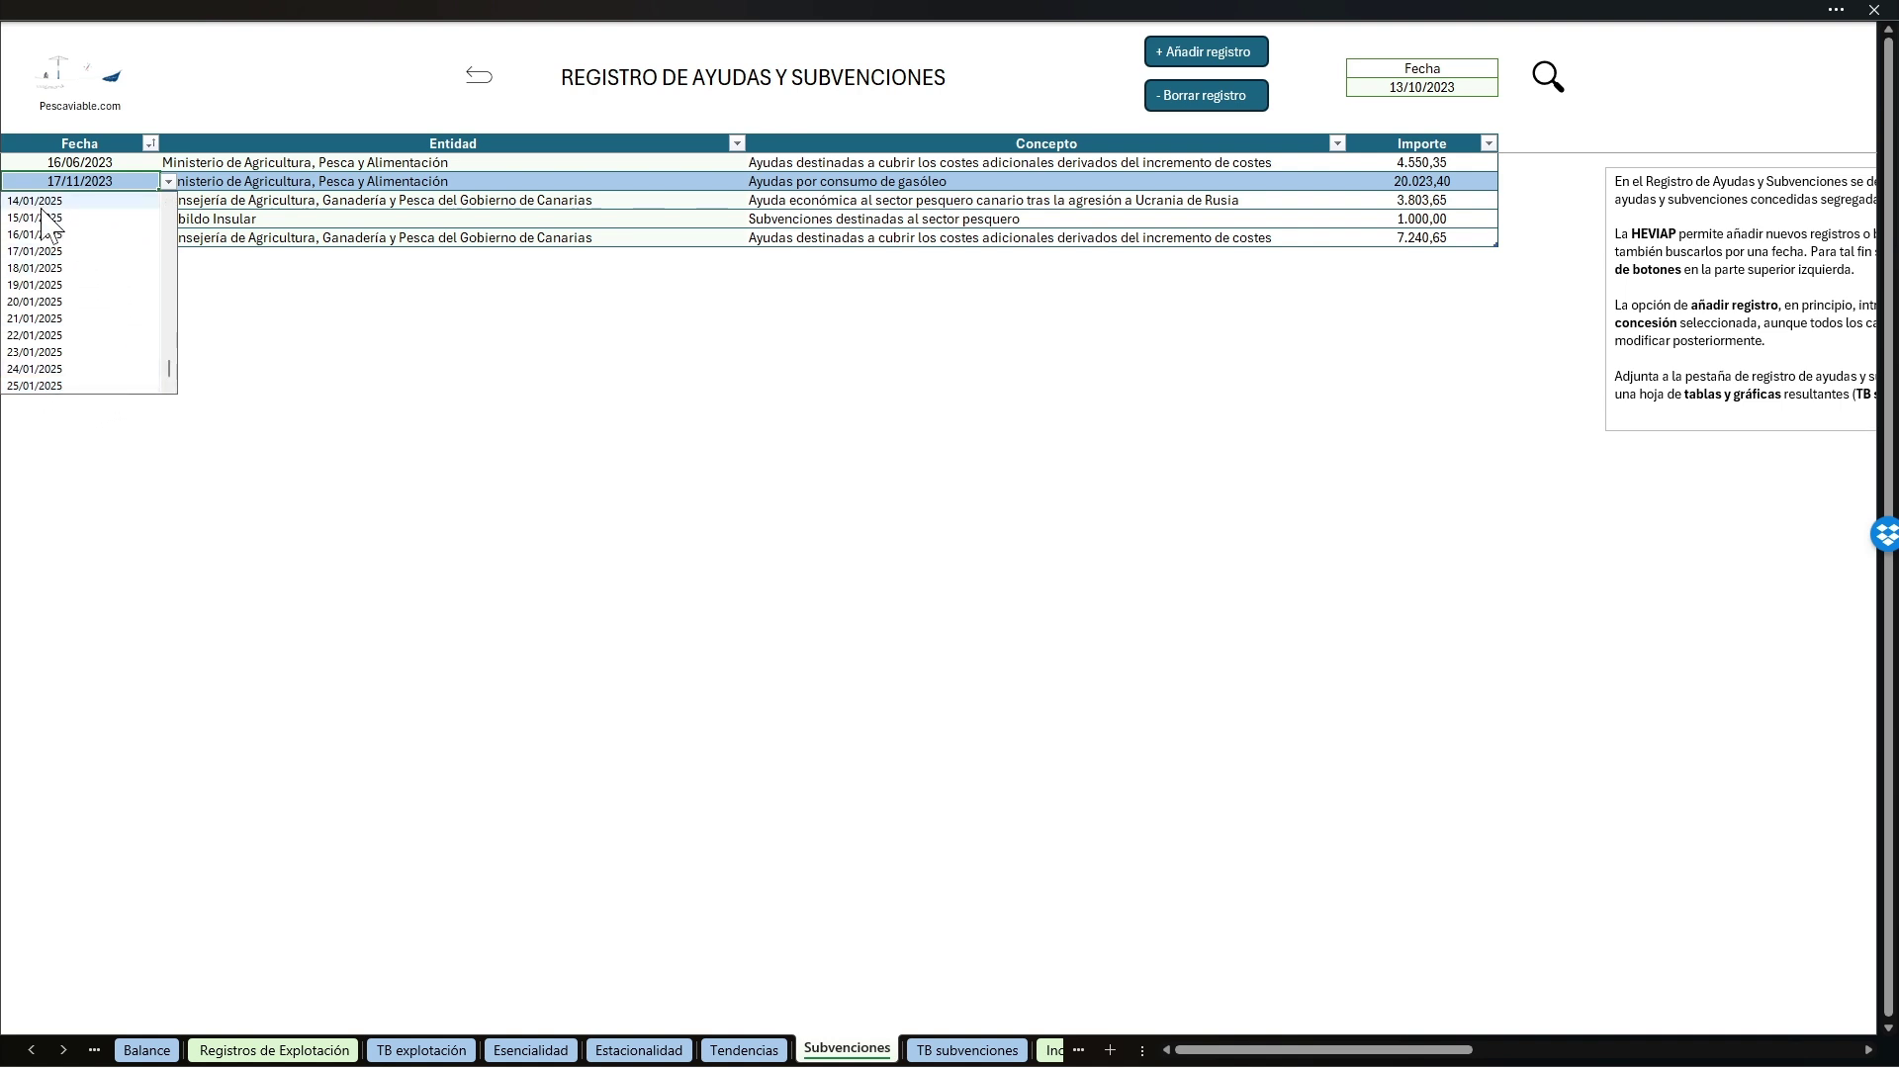
{"action": "left_click", "coordinate": [230, 183]}
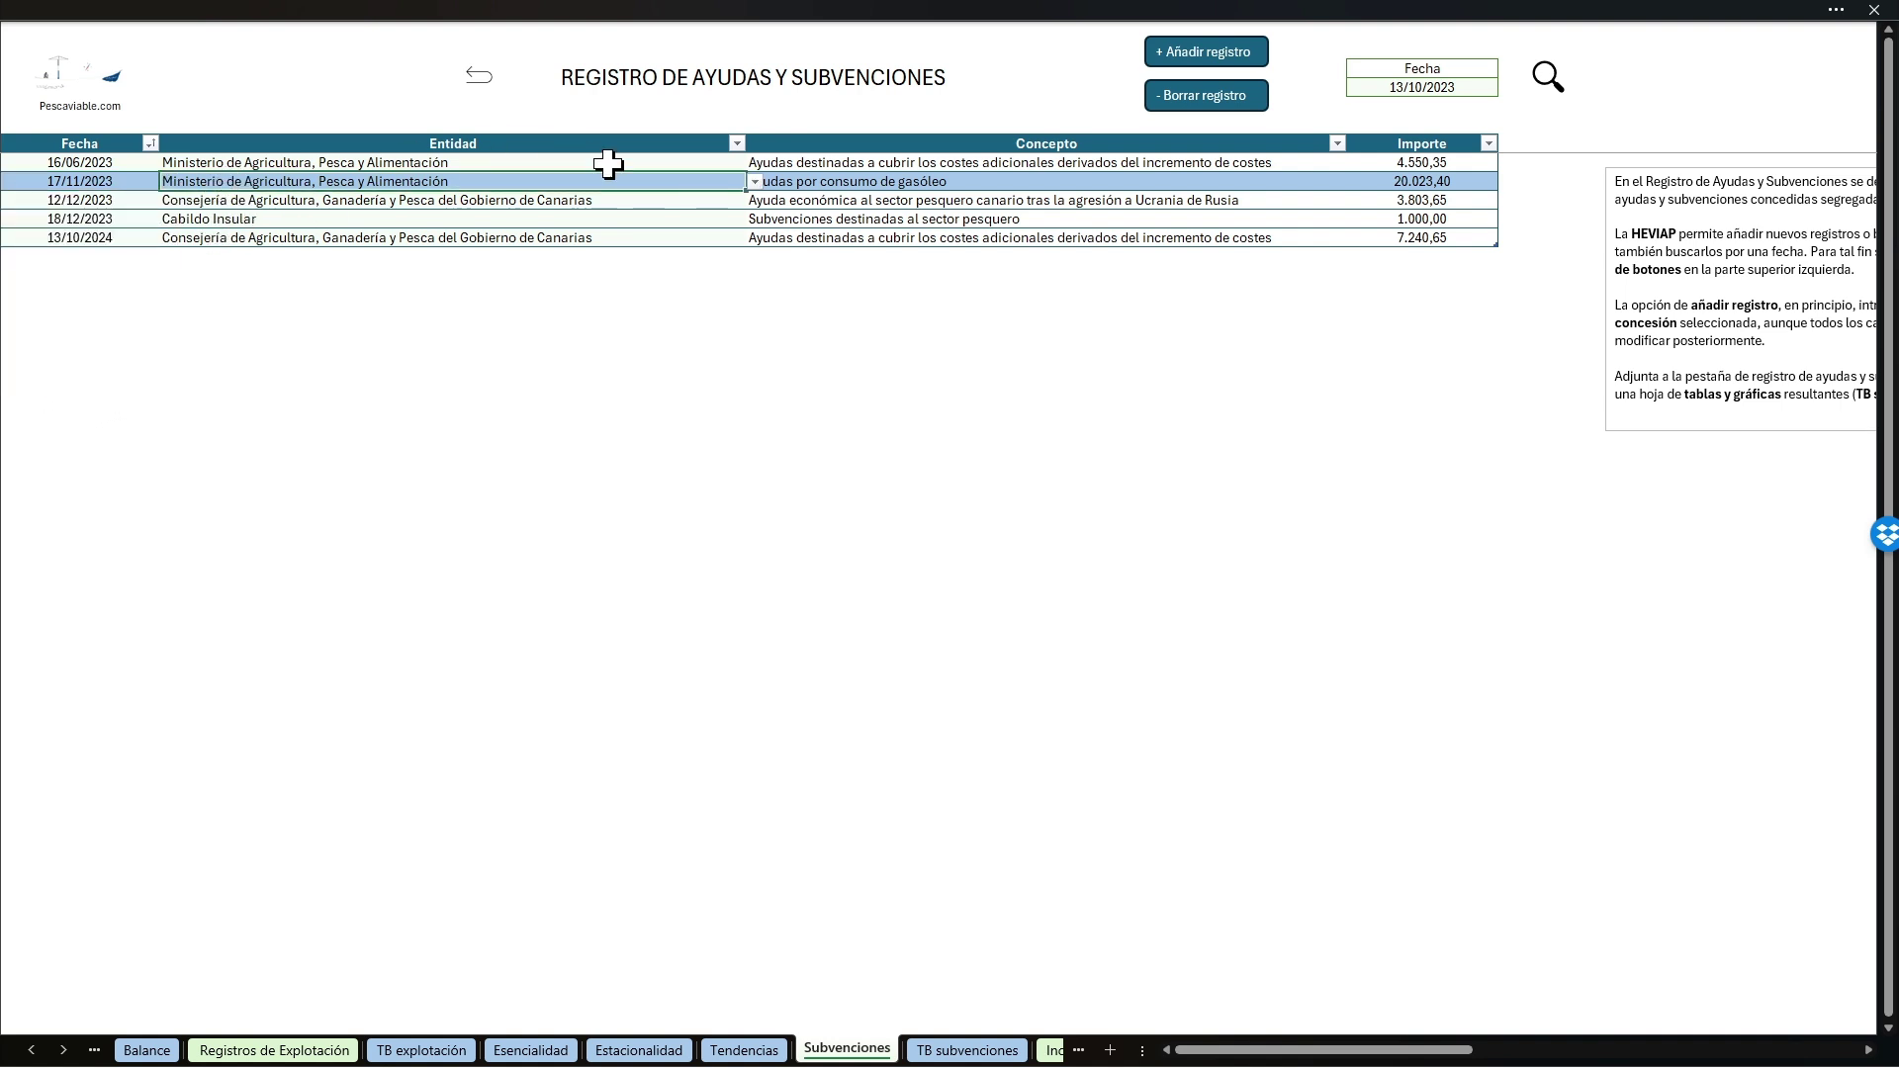
{"action": "left_click", "coordinate": [754, 183]}
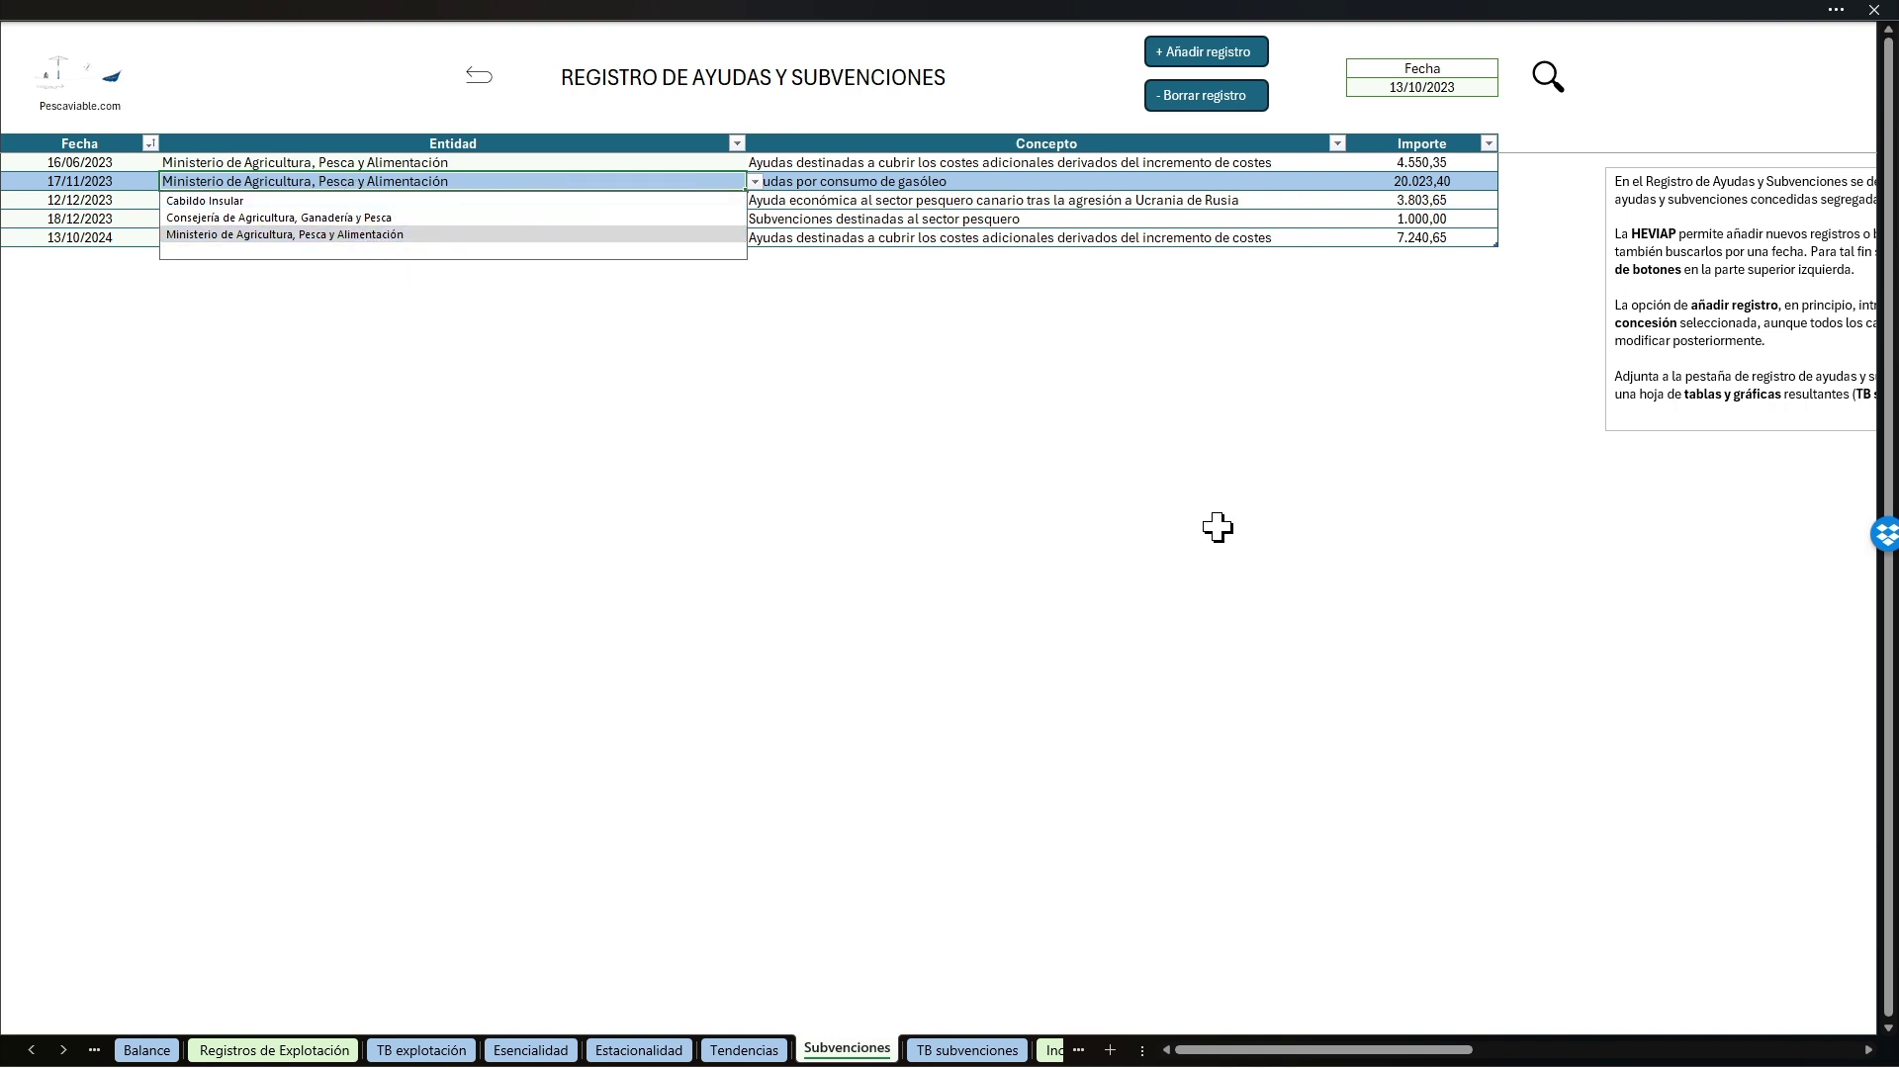
{"action": "key", "text": "Escape"}
Step: Add "Ayuntamiento de El Pinar del Hierro" to the Entidades list beside the subsidies register
{"action": "left_click_drag", "start_coordinate": [1326, 1050], "coordinate": [1543, 1050]}
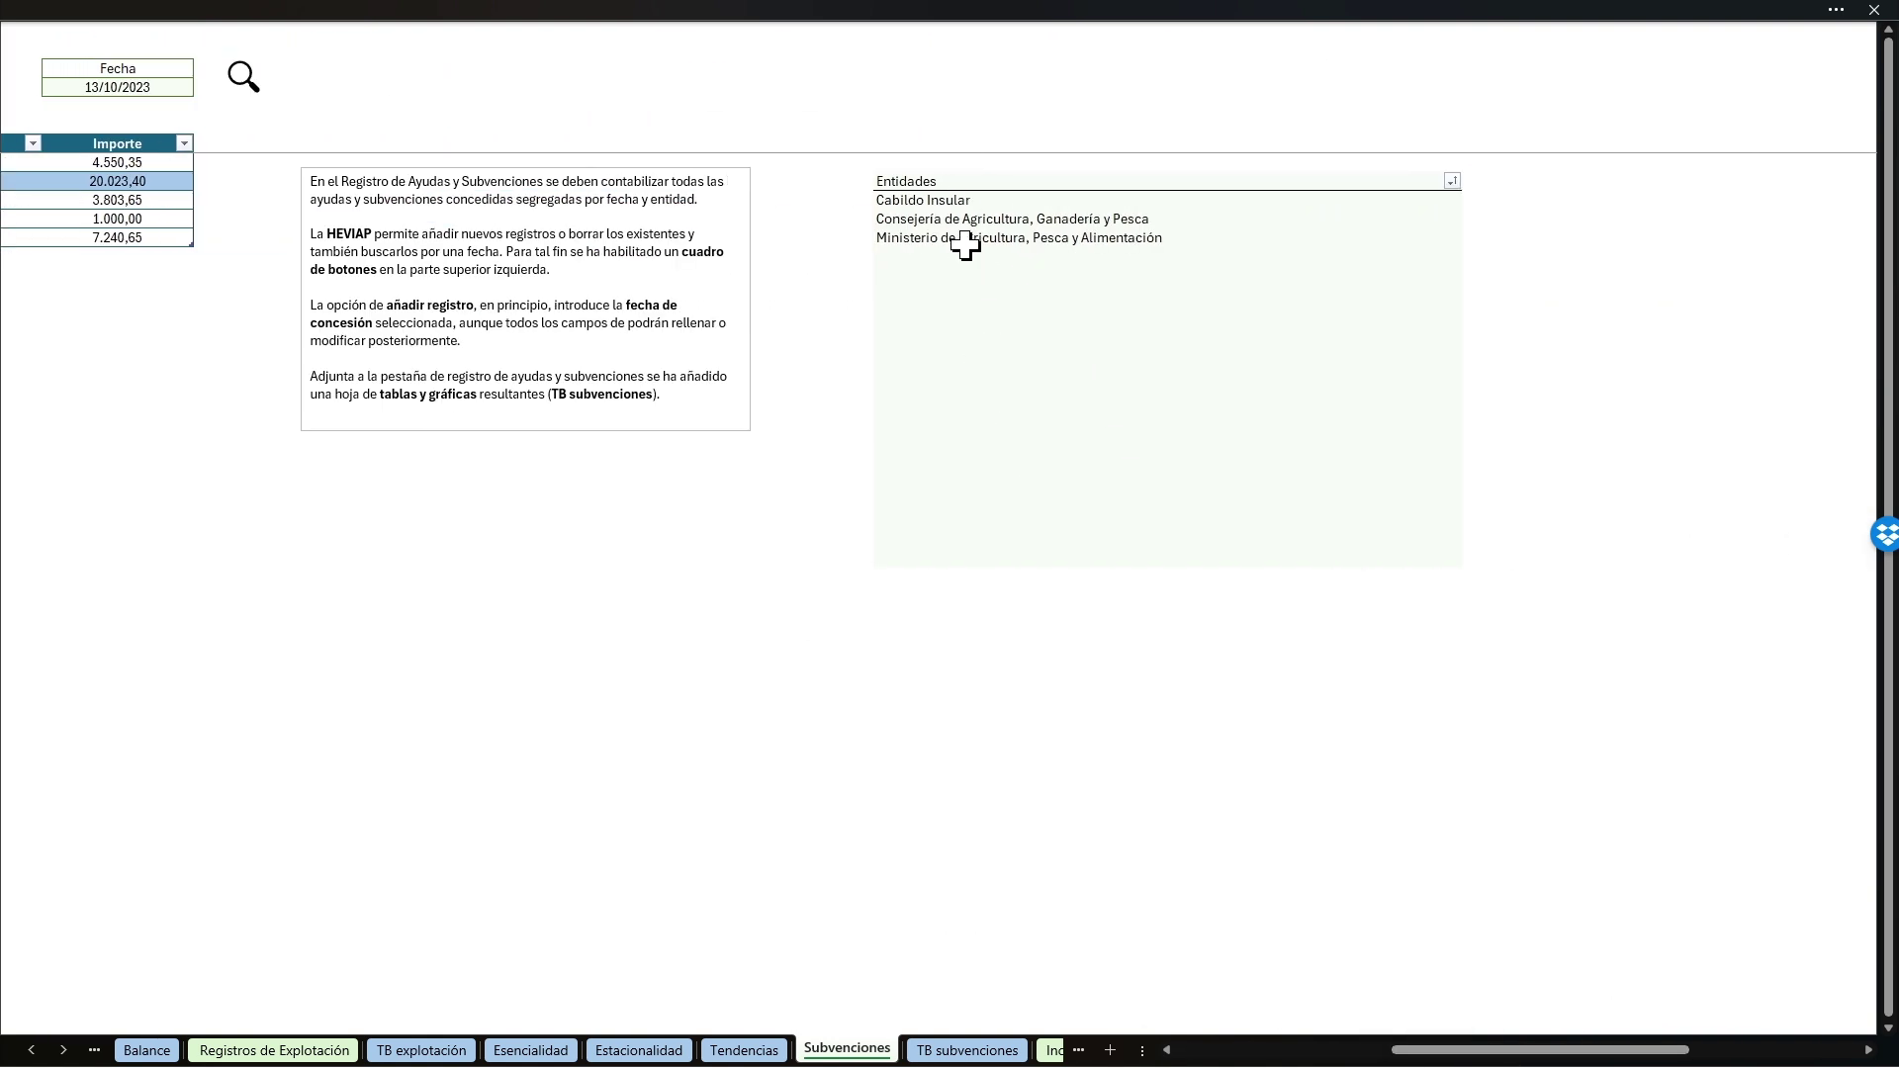
{"action": "left_click", "coordinate": [902, 255]}
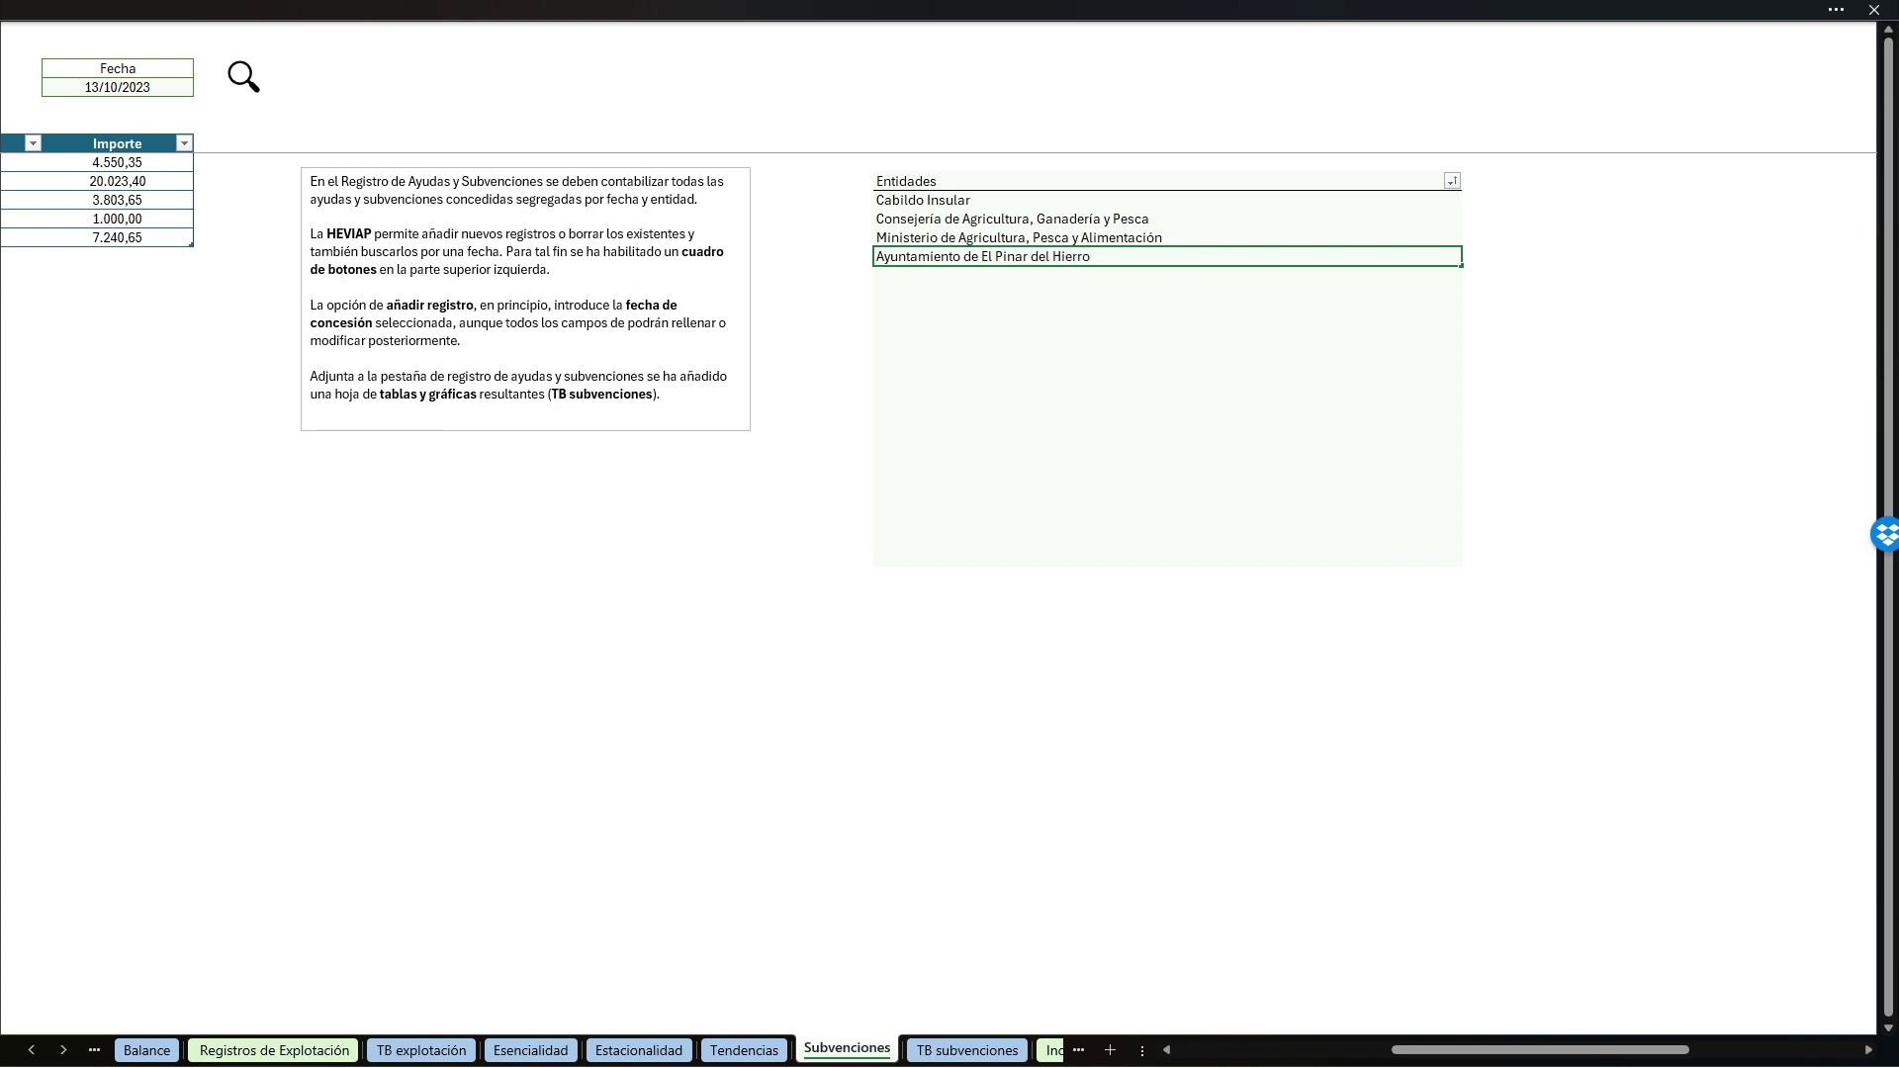
{"action": "key", "text": "Return"}
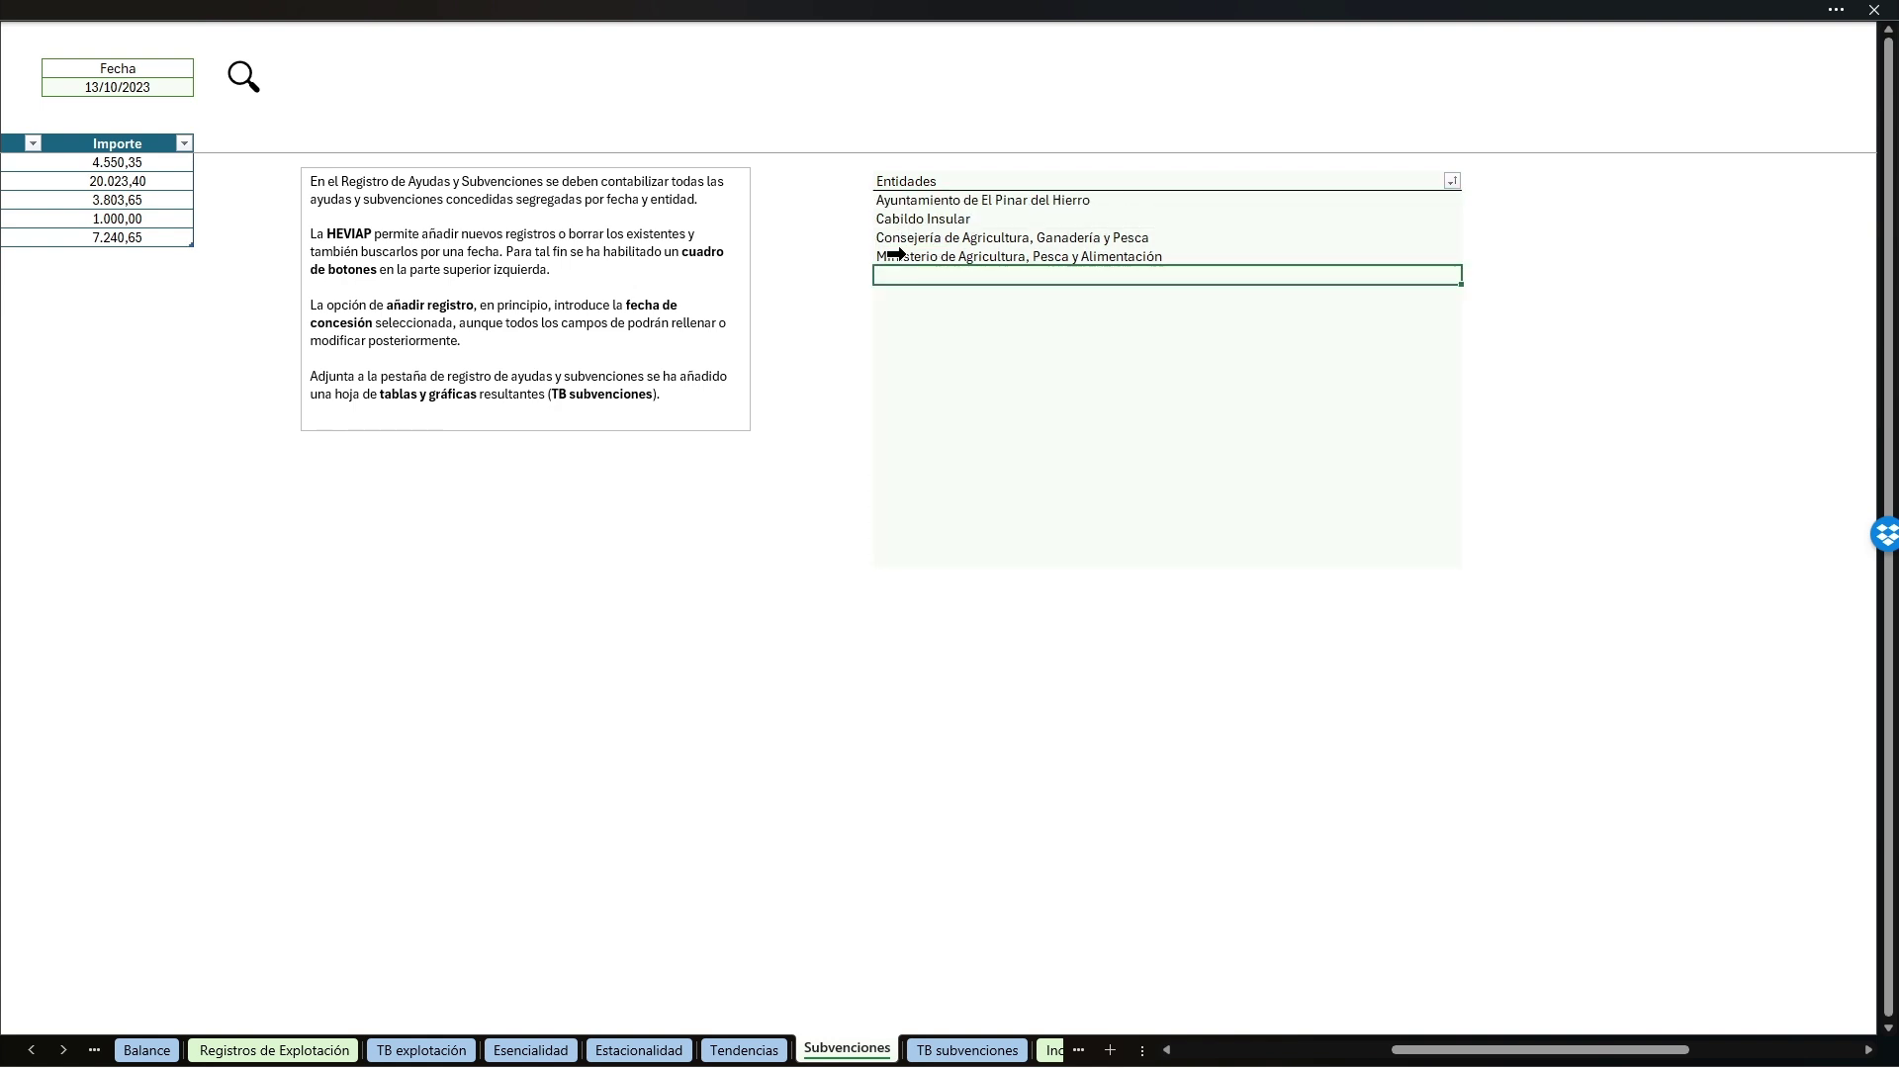
{"action": "left_click", "coordinate": [962, 200]}
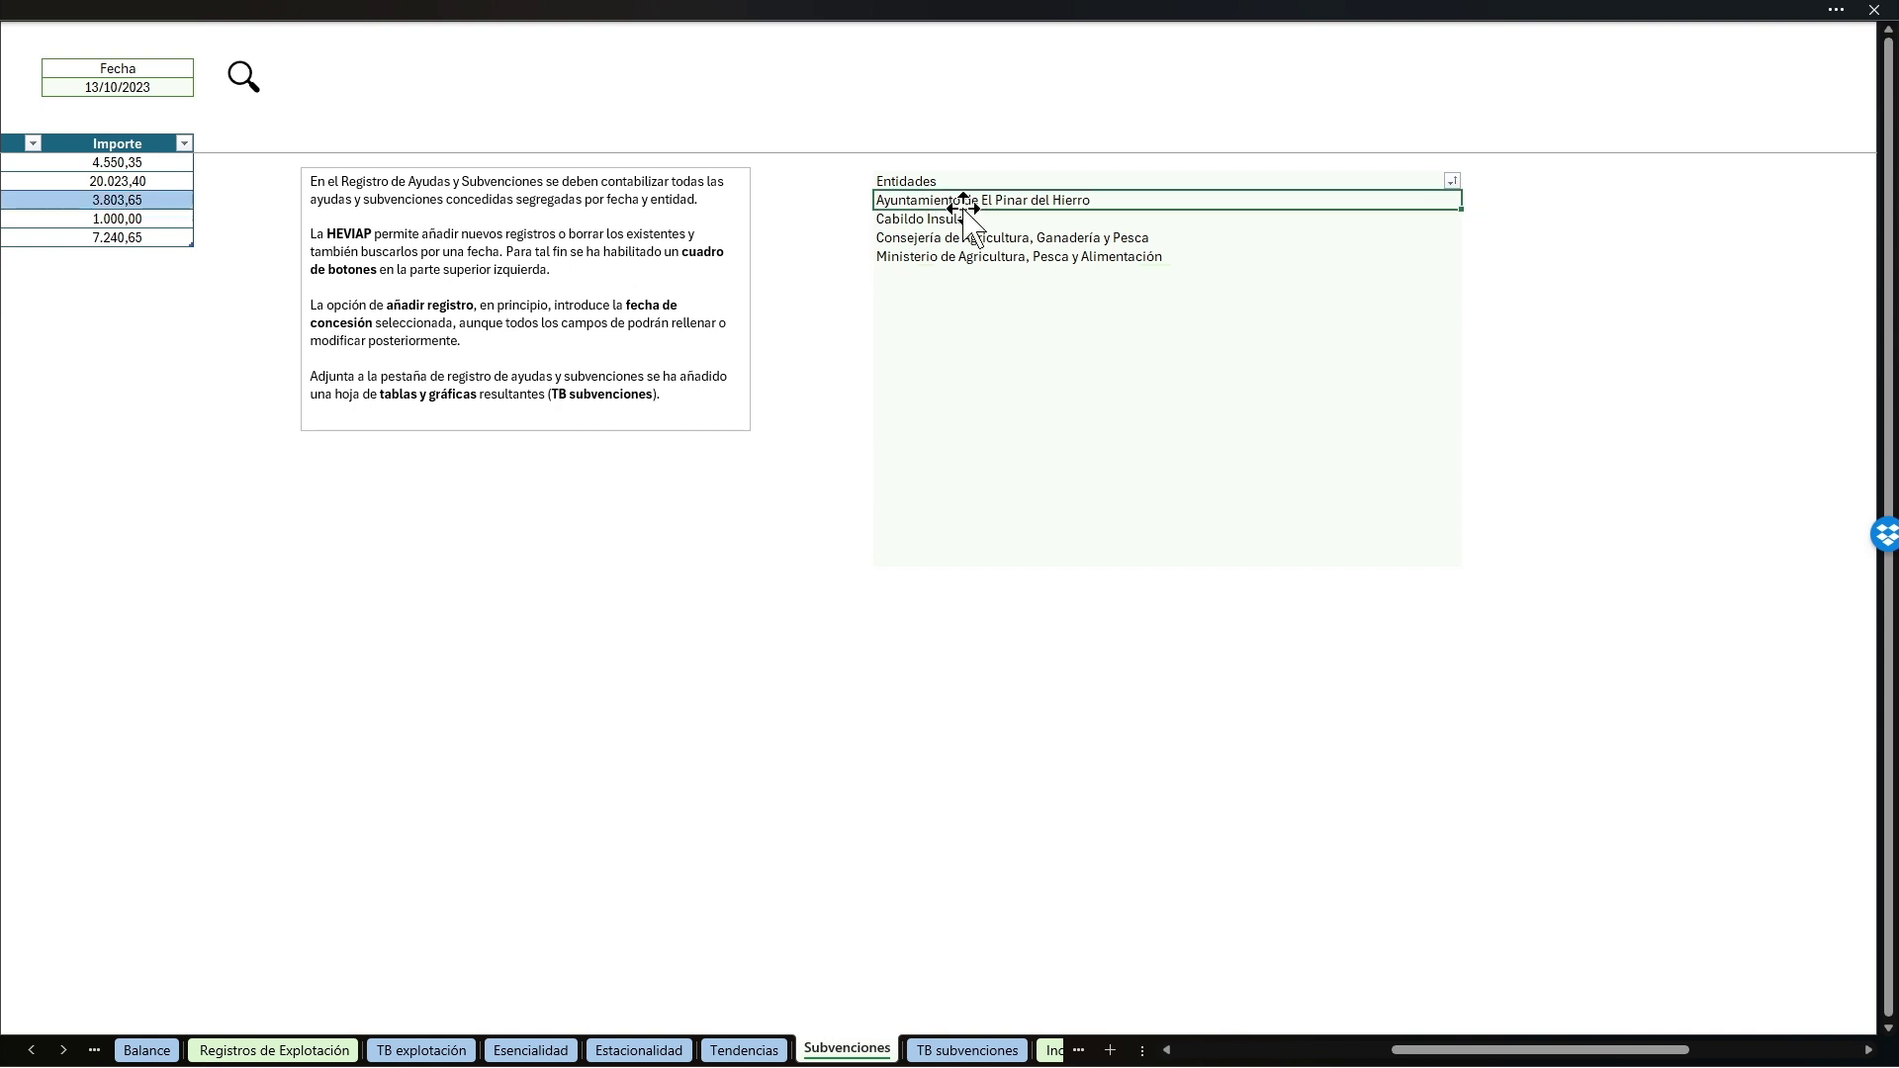
Step: Set the entity of the 17/11/2023 subsidy record to "UE"
{"action": "left_click_drag", "start_coordinate": [1447, 1050], "coordinate": [1228, 1050]}
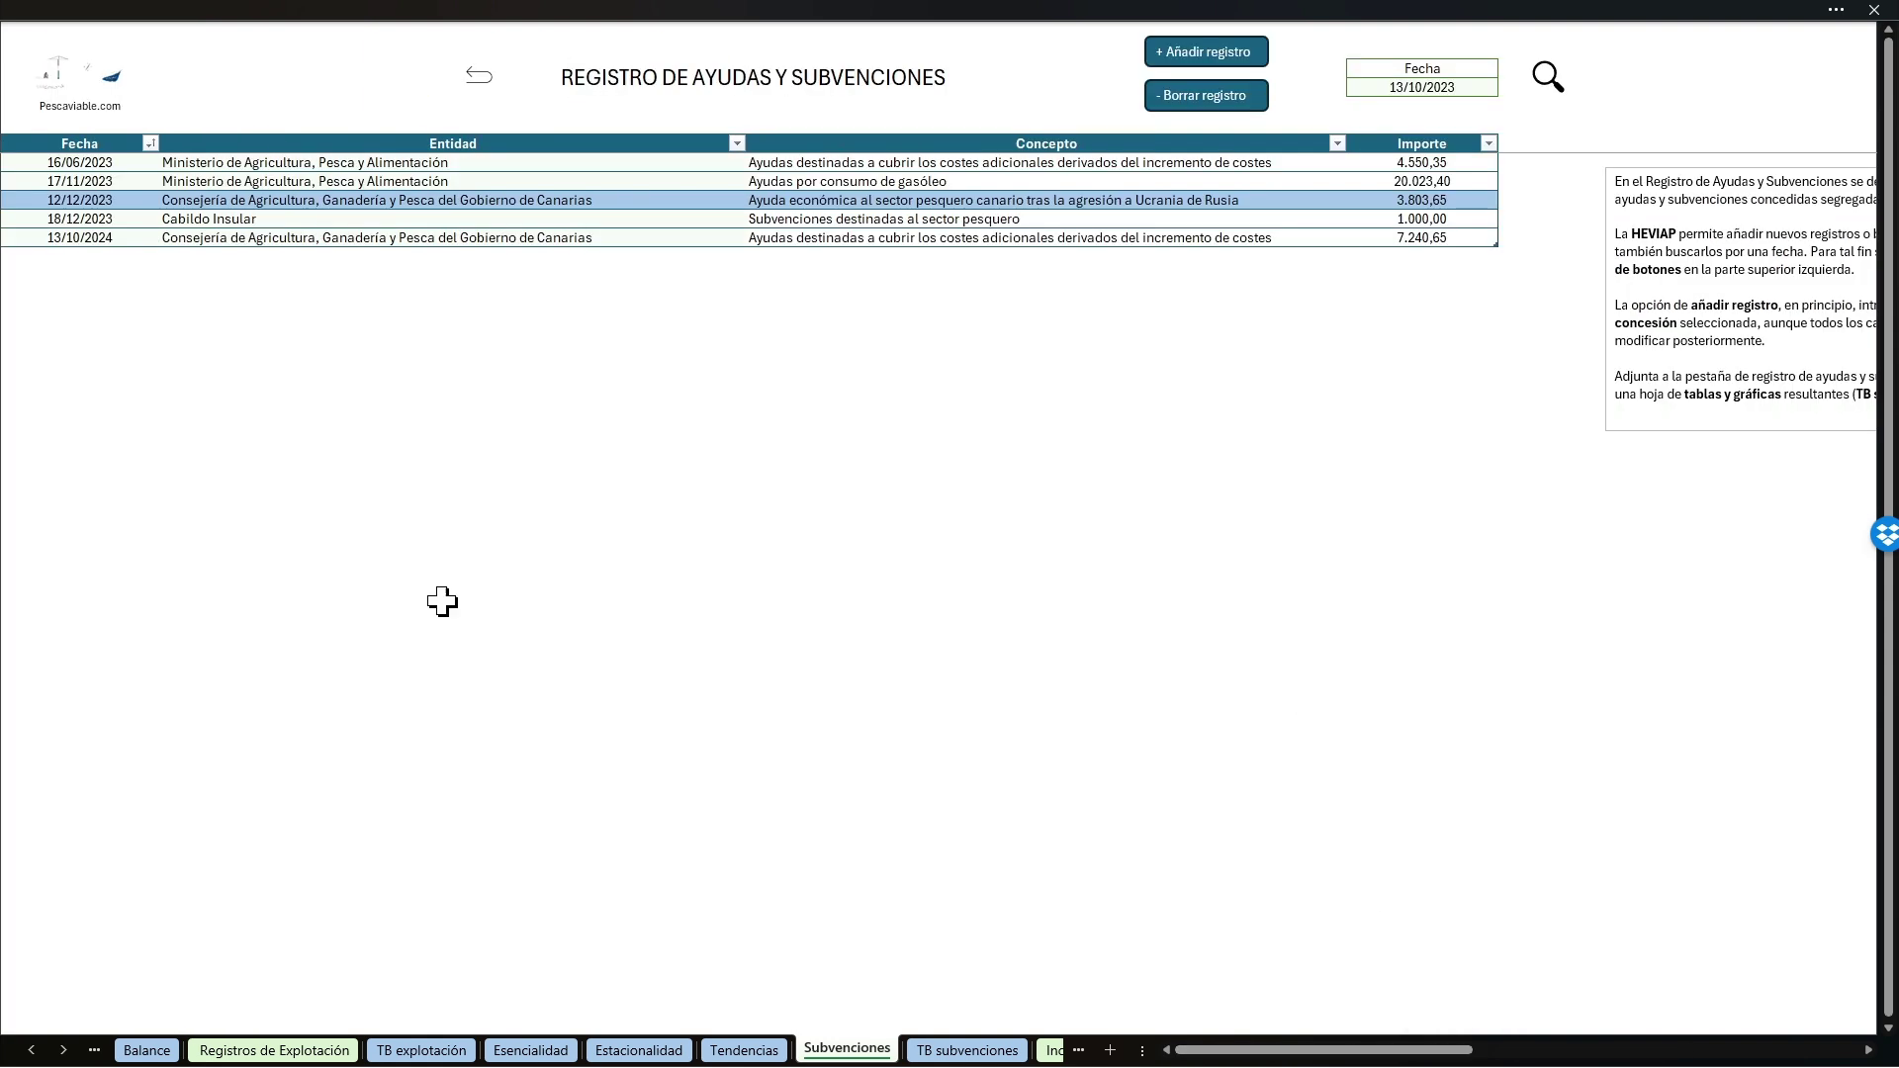
{"action": "left_click", "coordinate": [328, 182]}
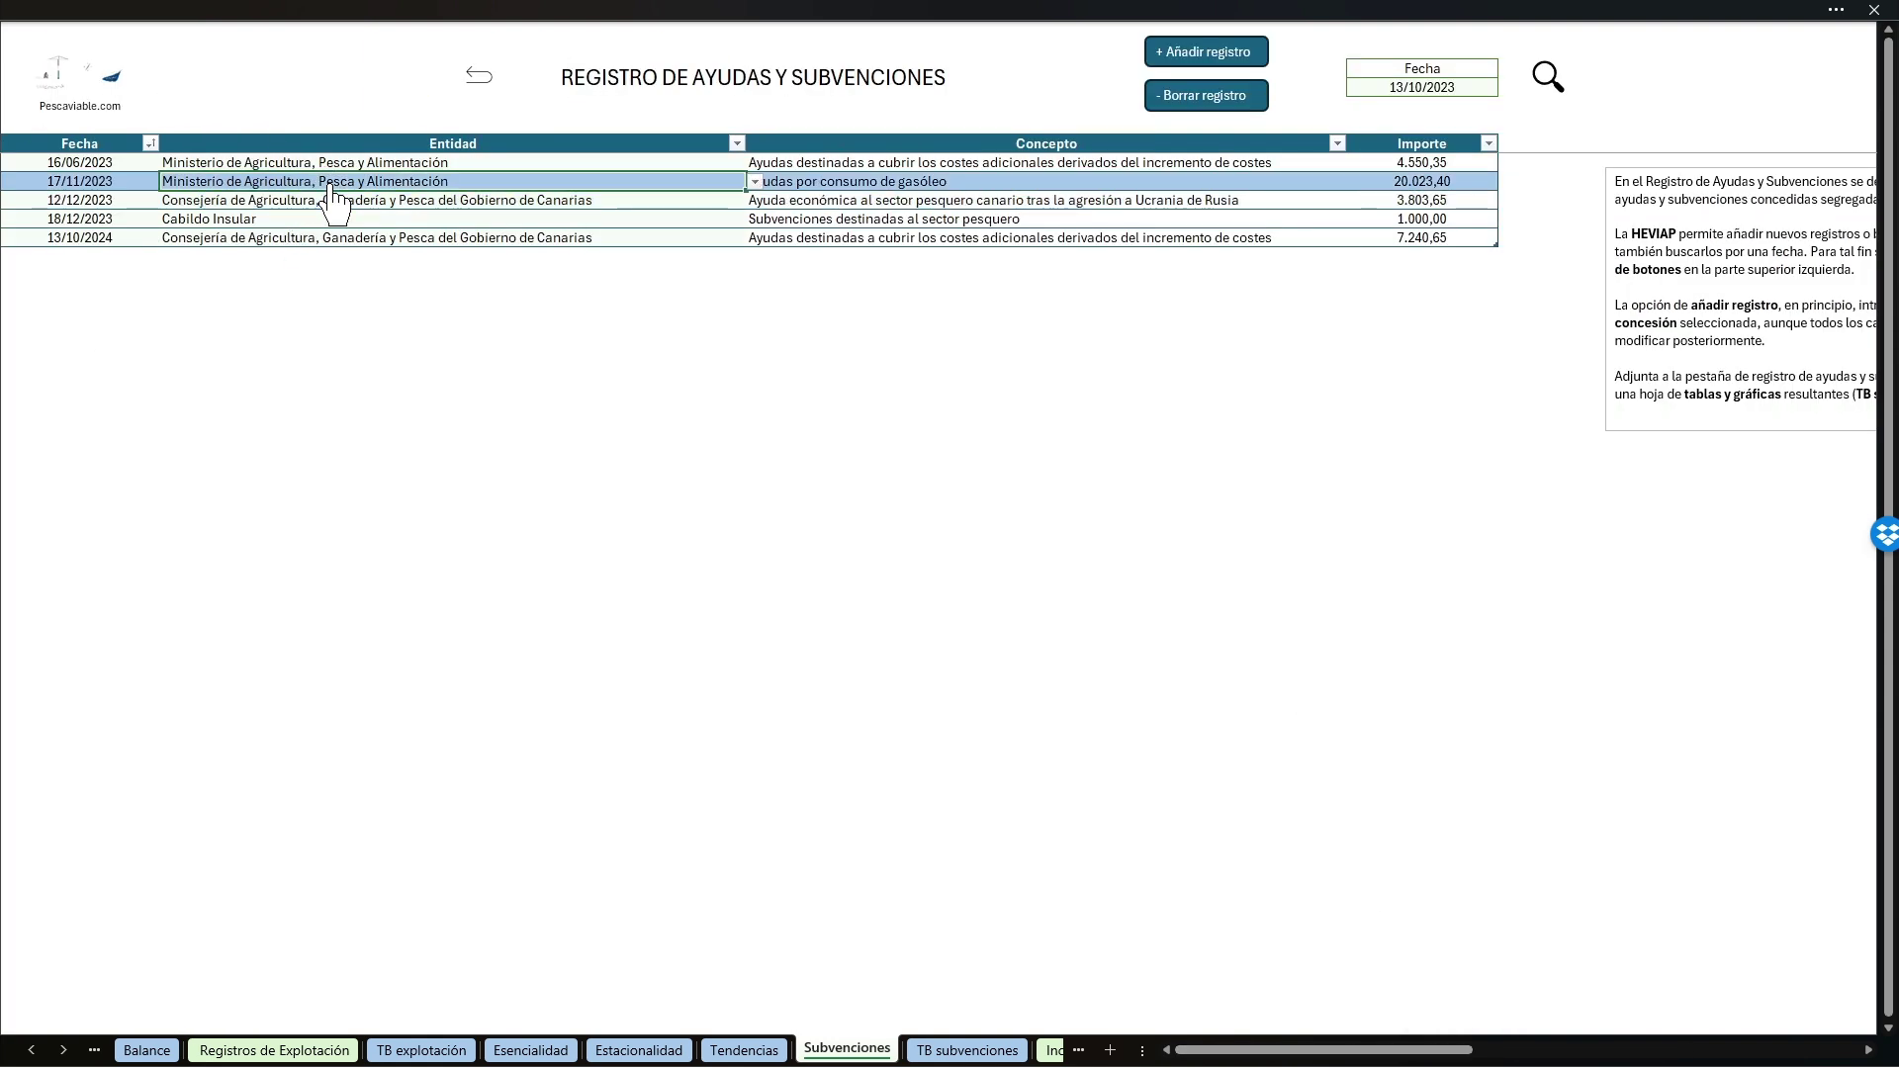
{"action": "type", "text": "U"}
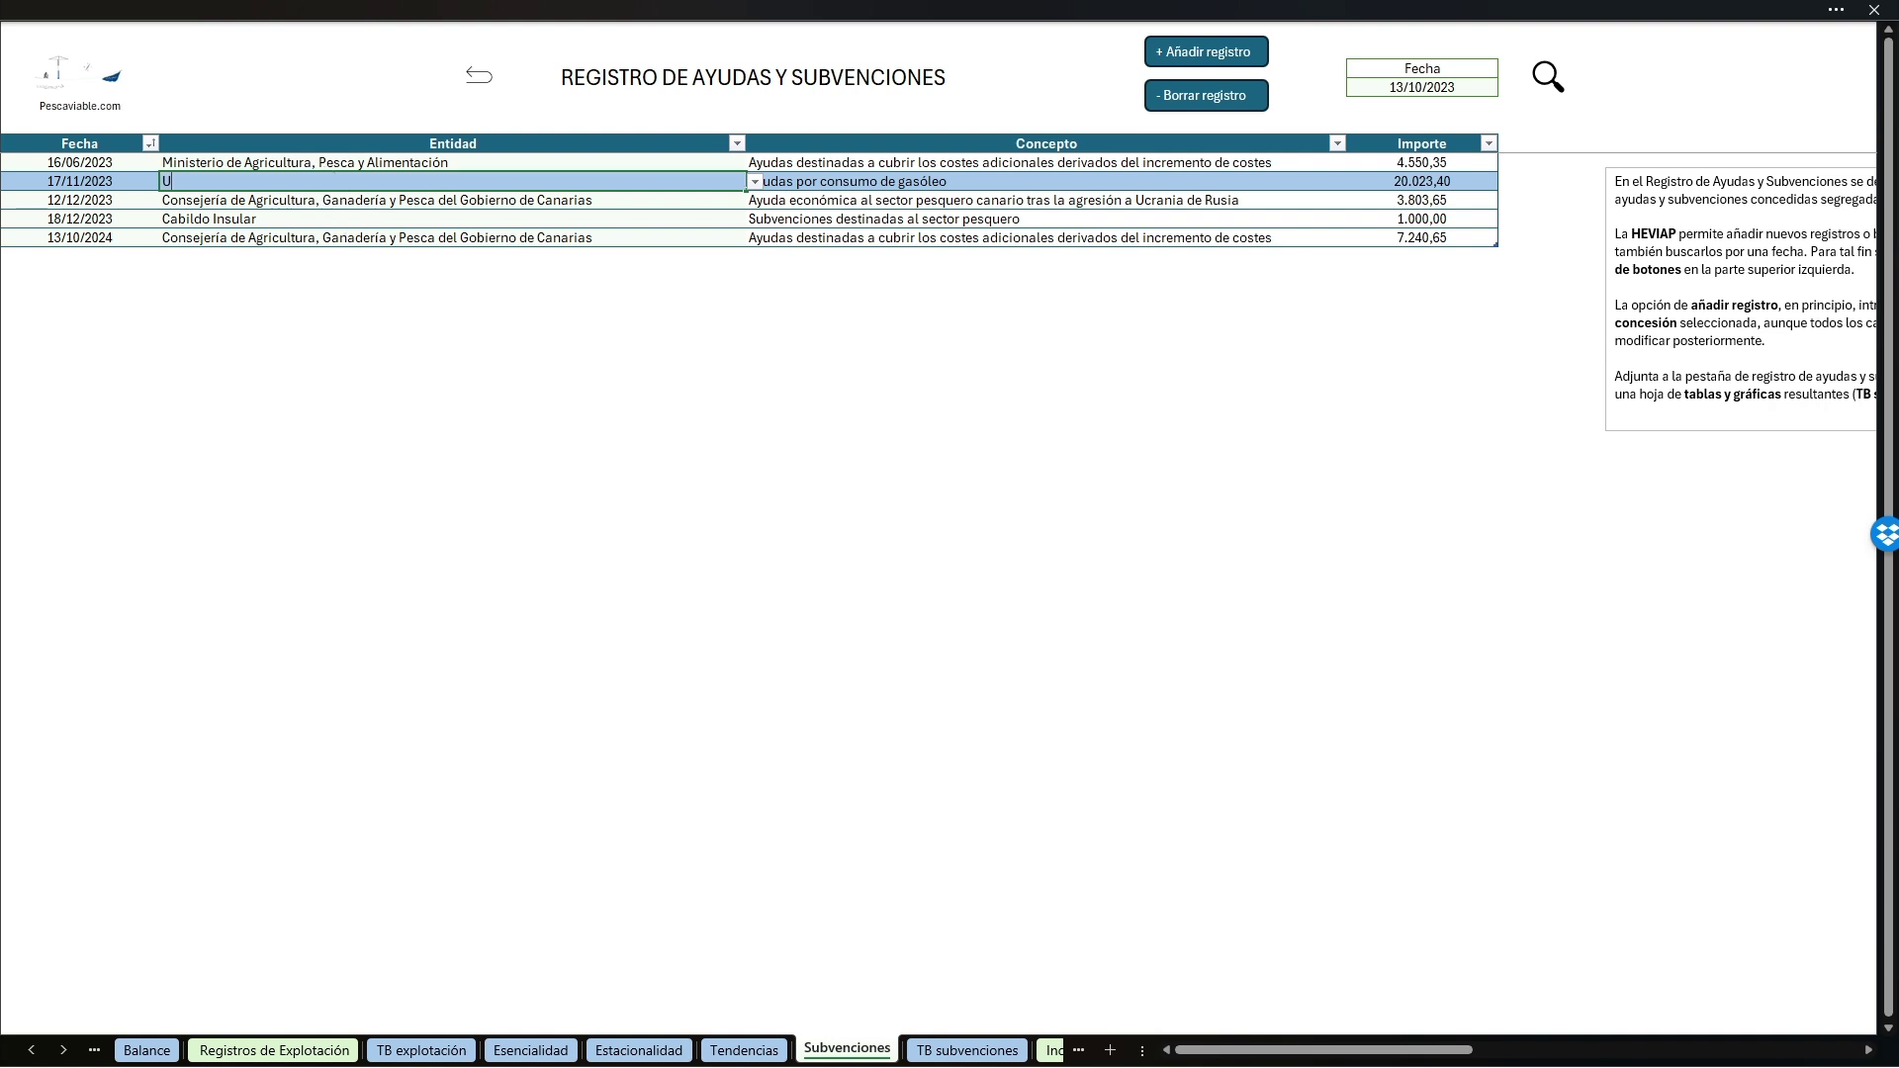
{"action": "type", "text": "E"}
{"action": "key", "text": "Return"}
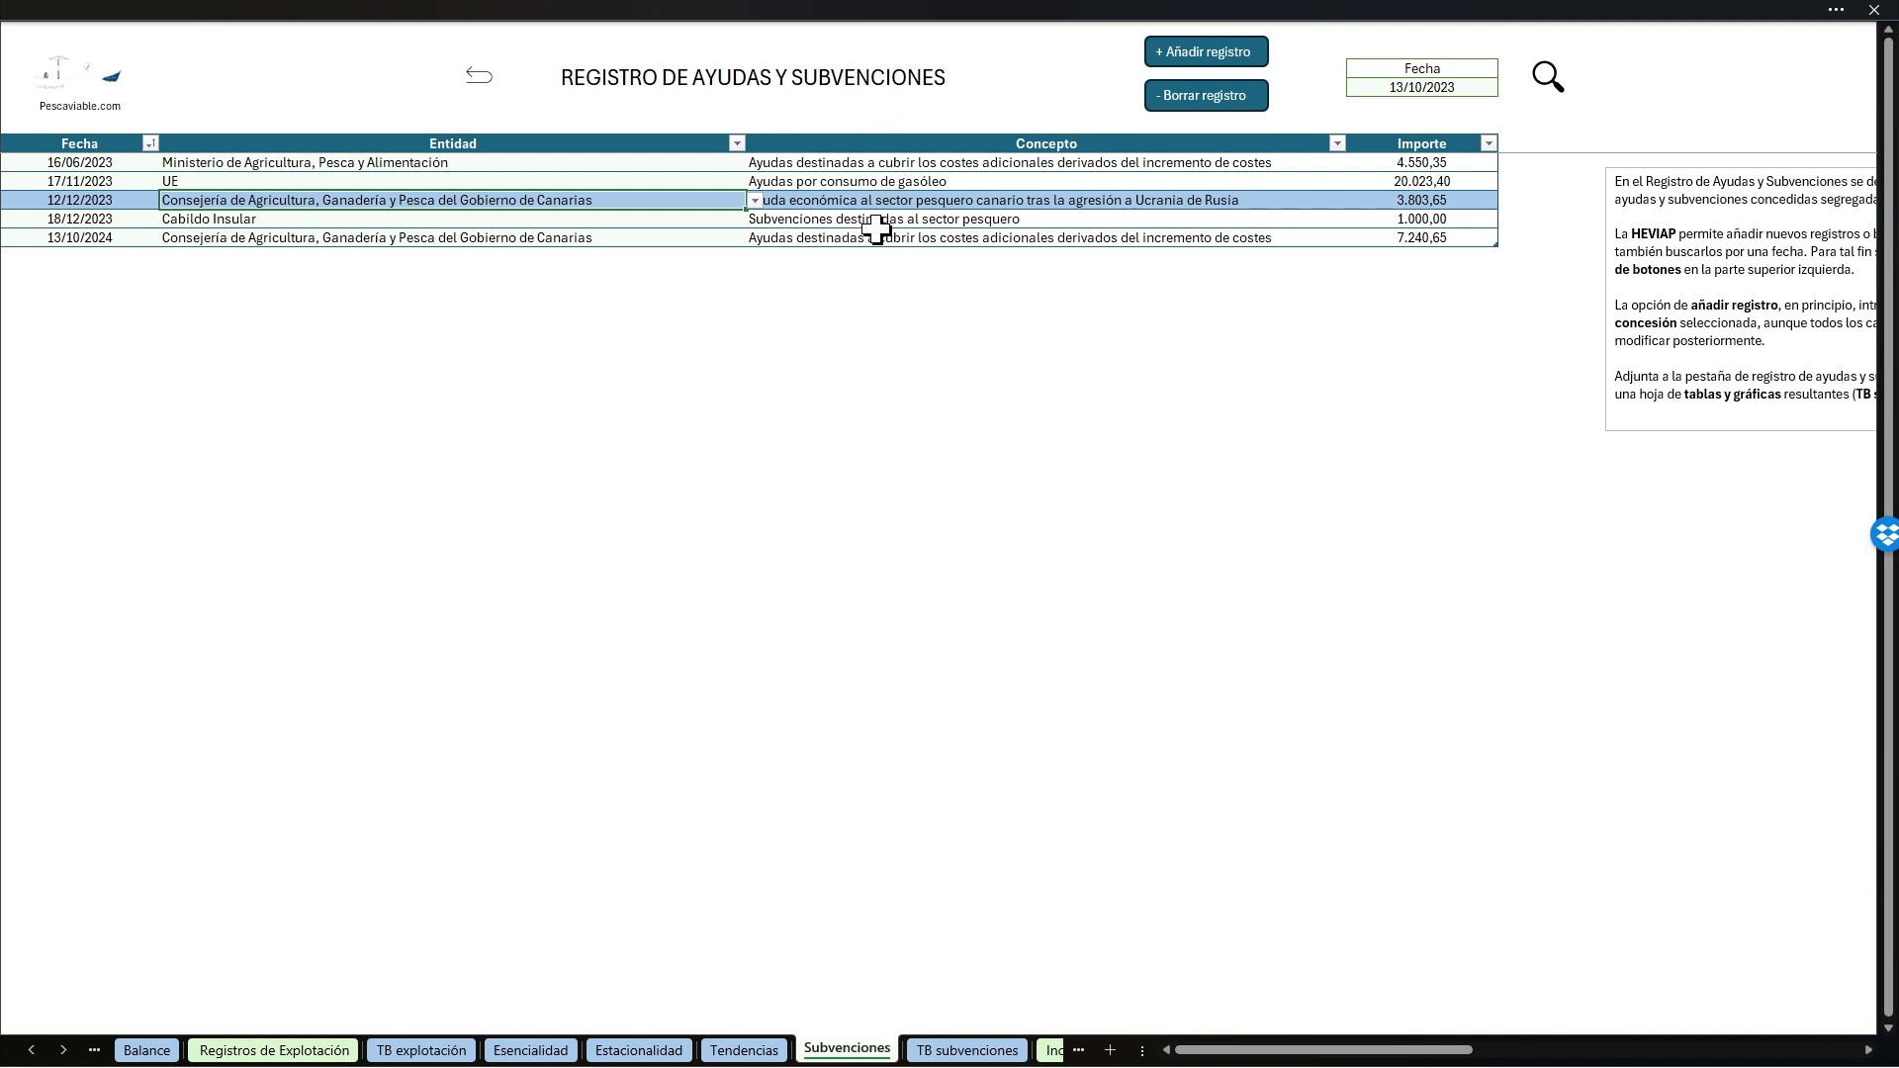
{"action": "left_click", "coordinate": [902, 183]}
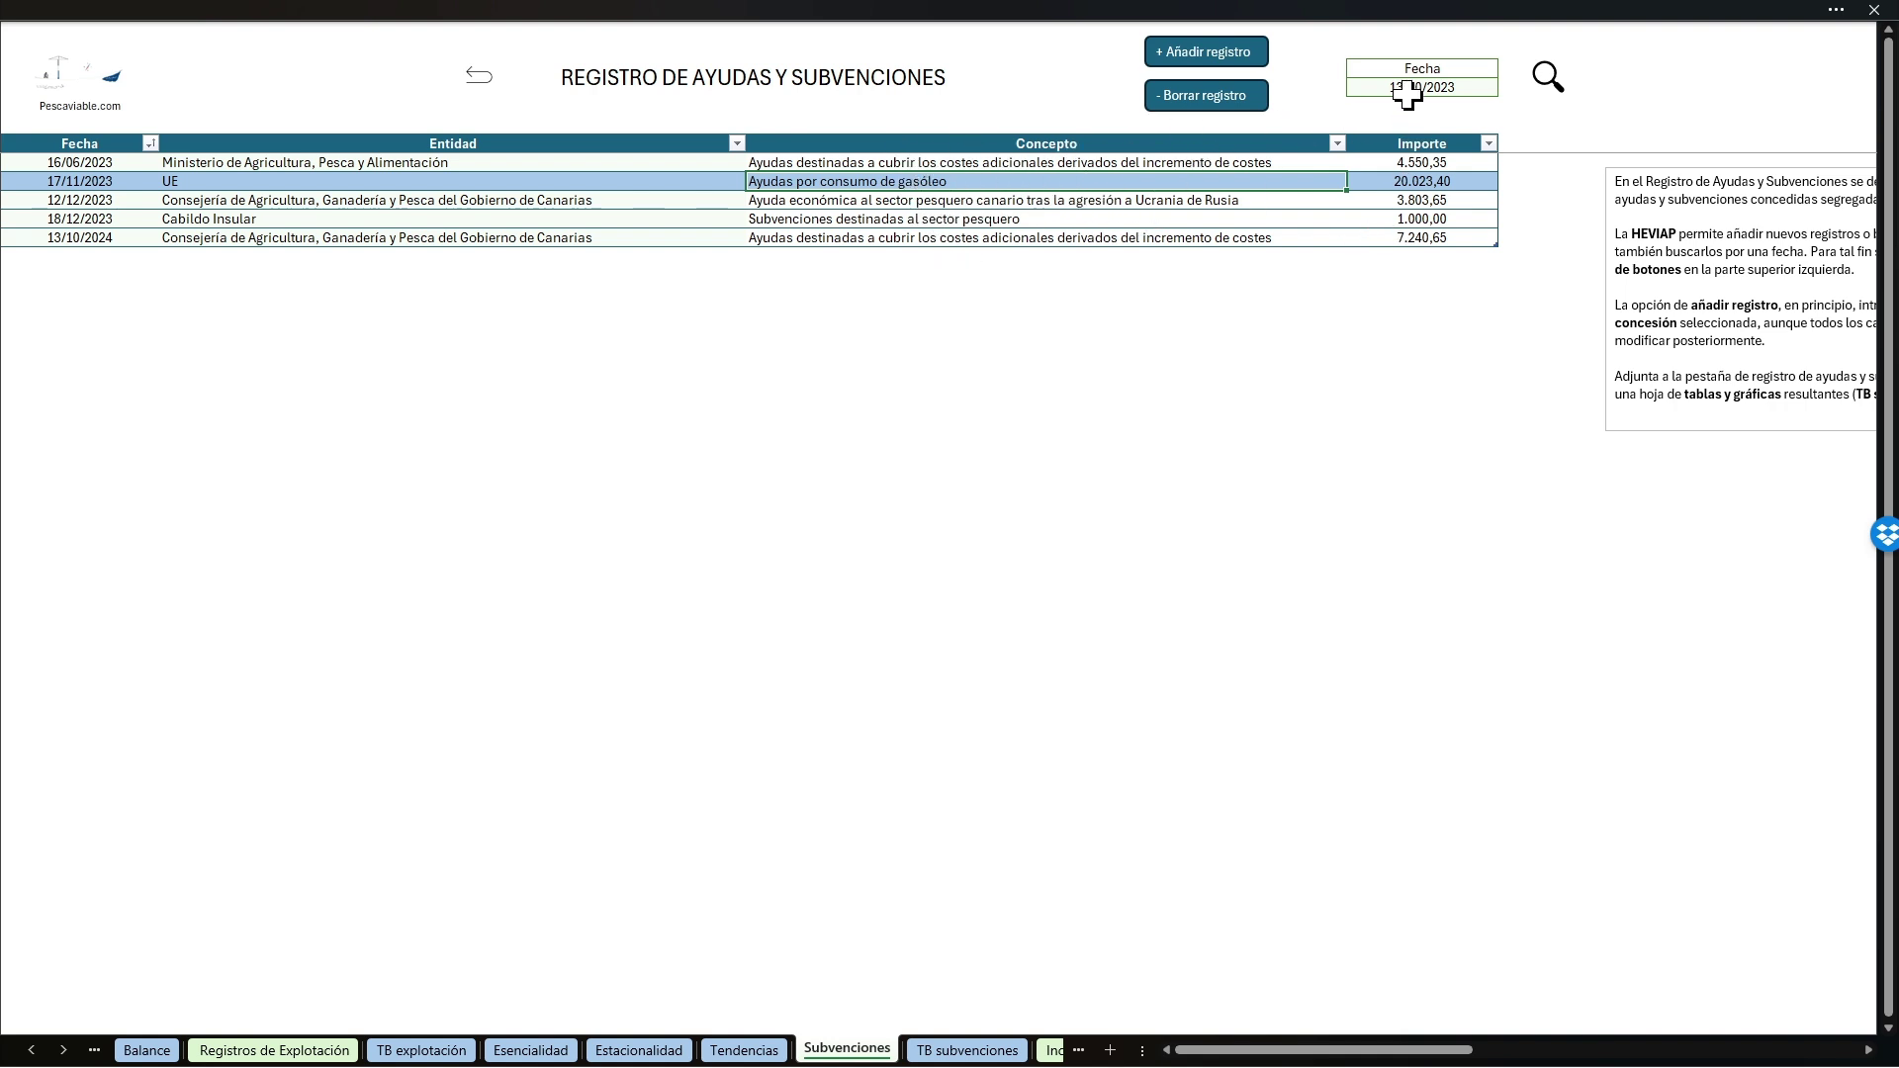
Step: Set the register's Fecha to 12/10/2023 and search the subsidy records for that date
{"action": "left_click", "coordinate": [1439, 89]}
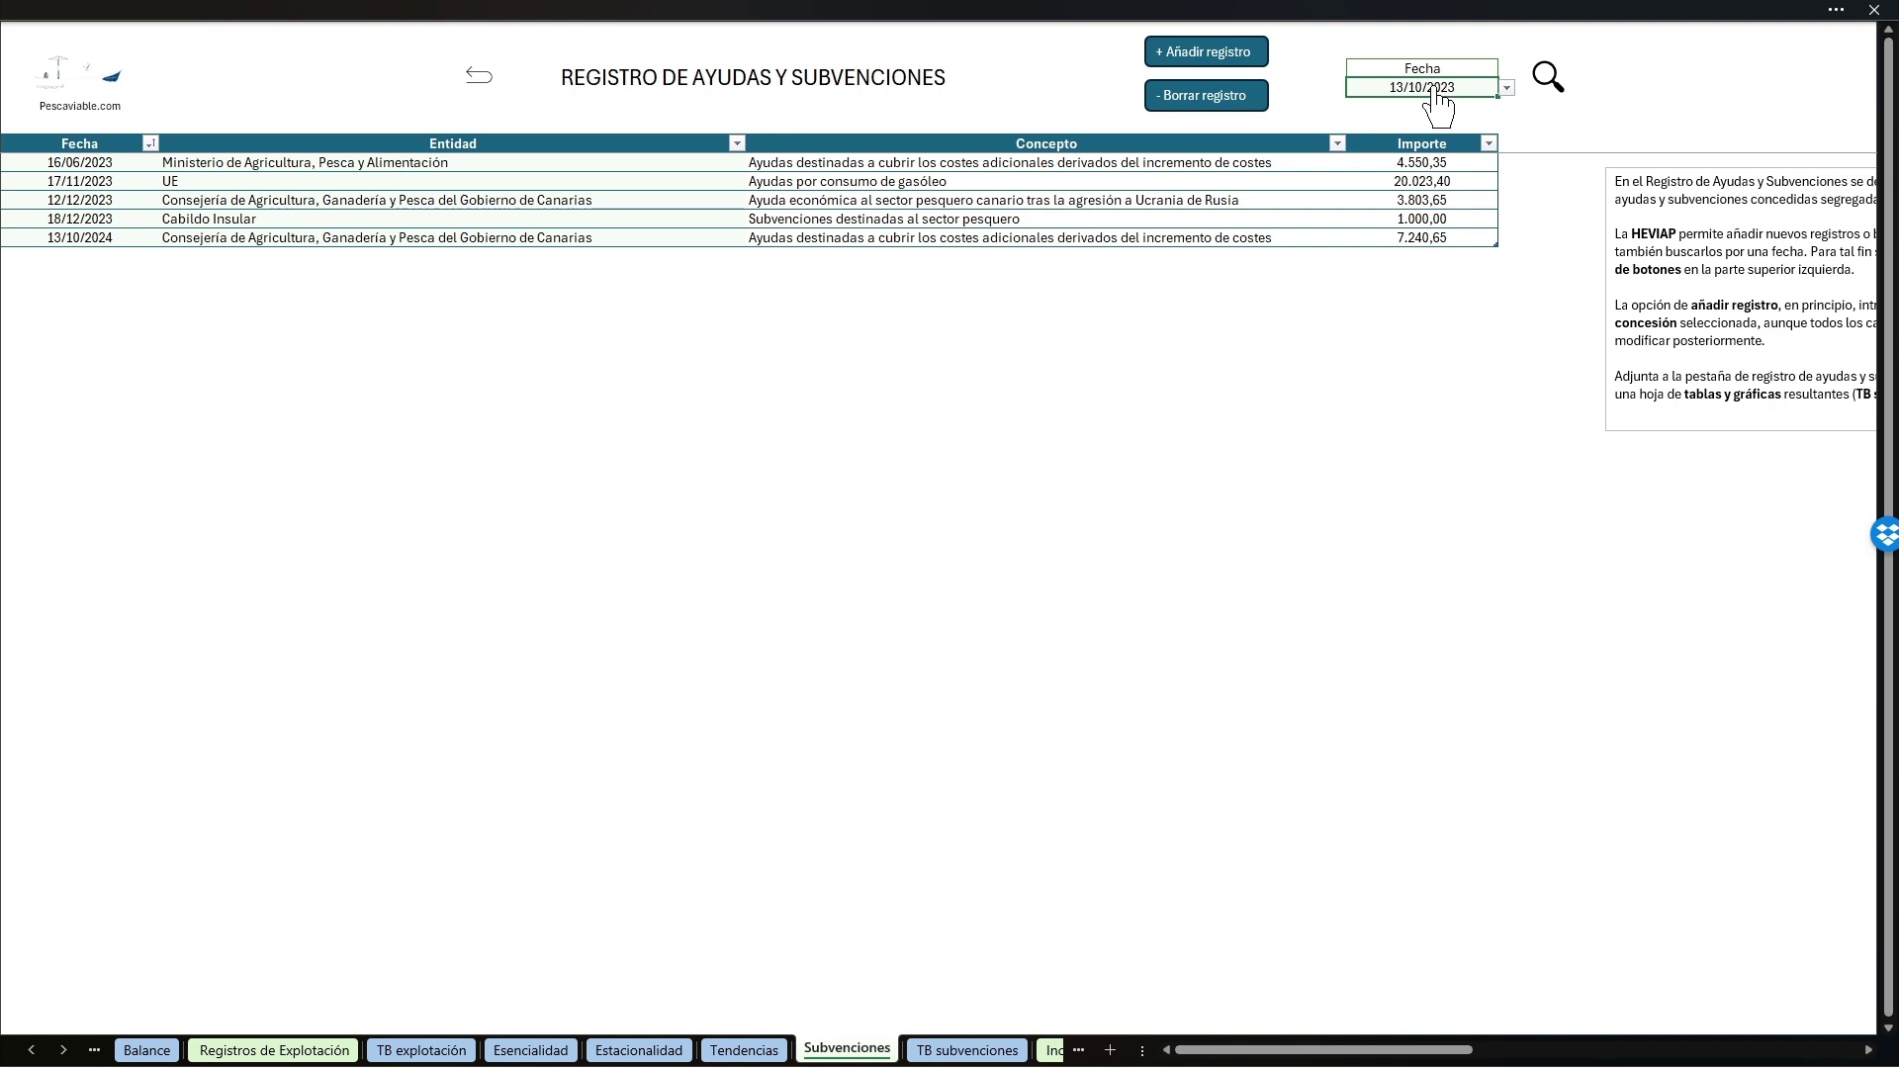
{"action": "left_click", "coordinate": [1508, 89]}
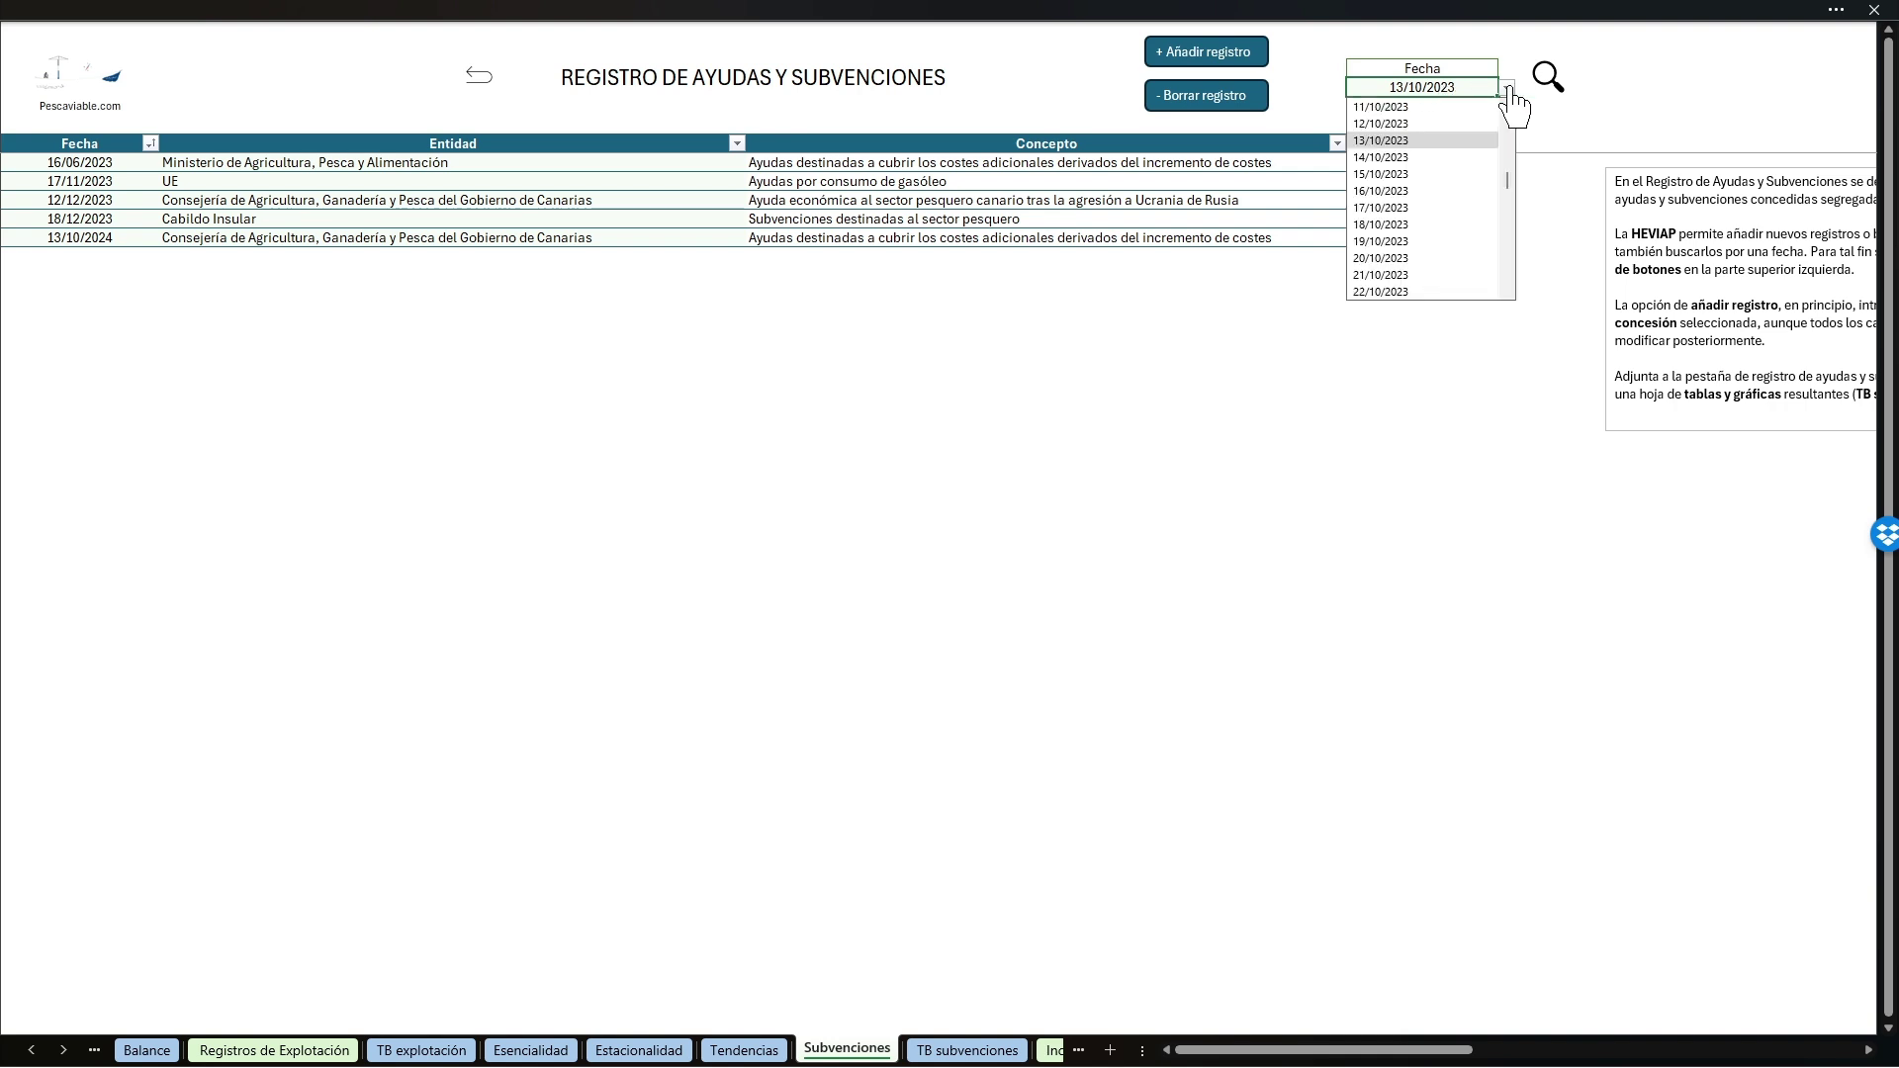
{"action": "left_click", "coordinate": [1412, 119]}
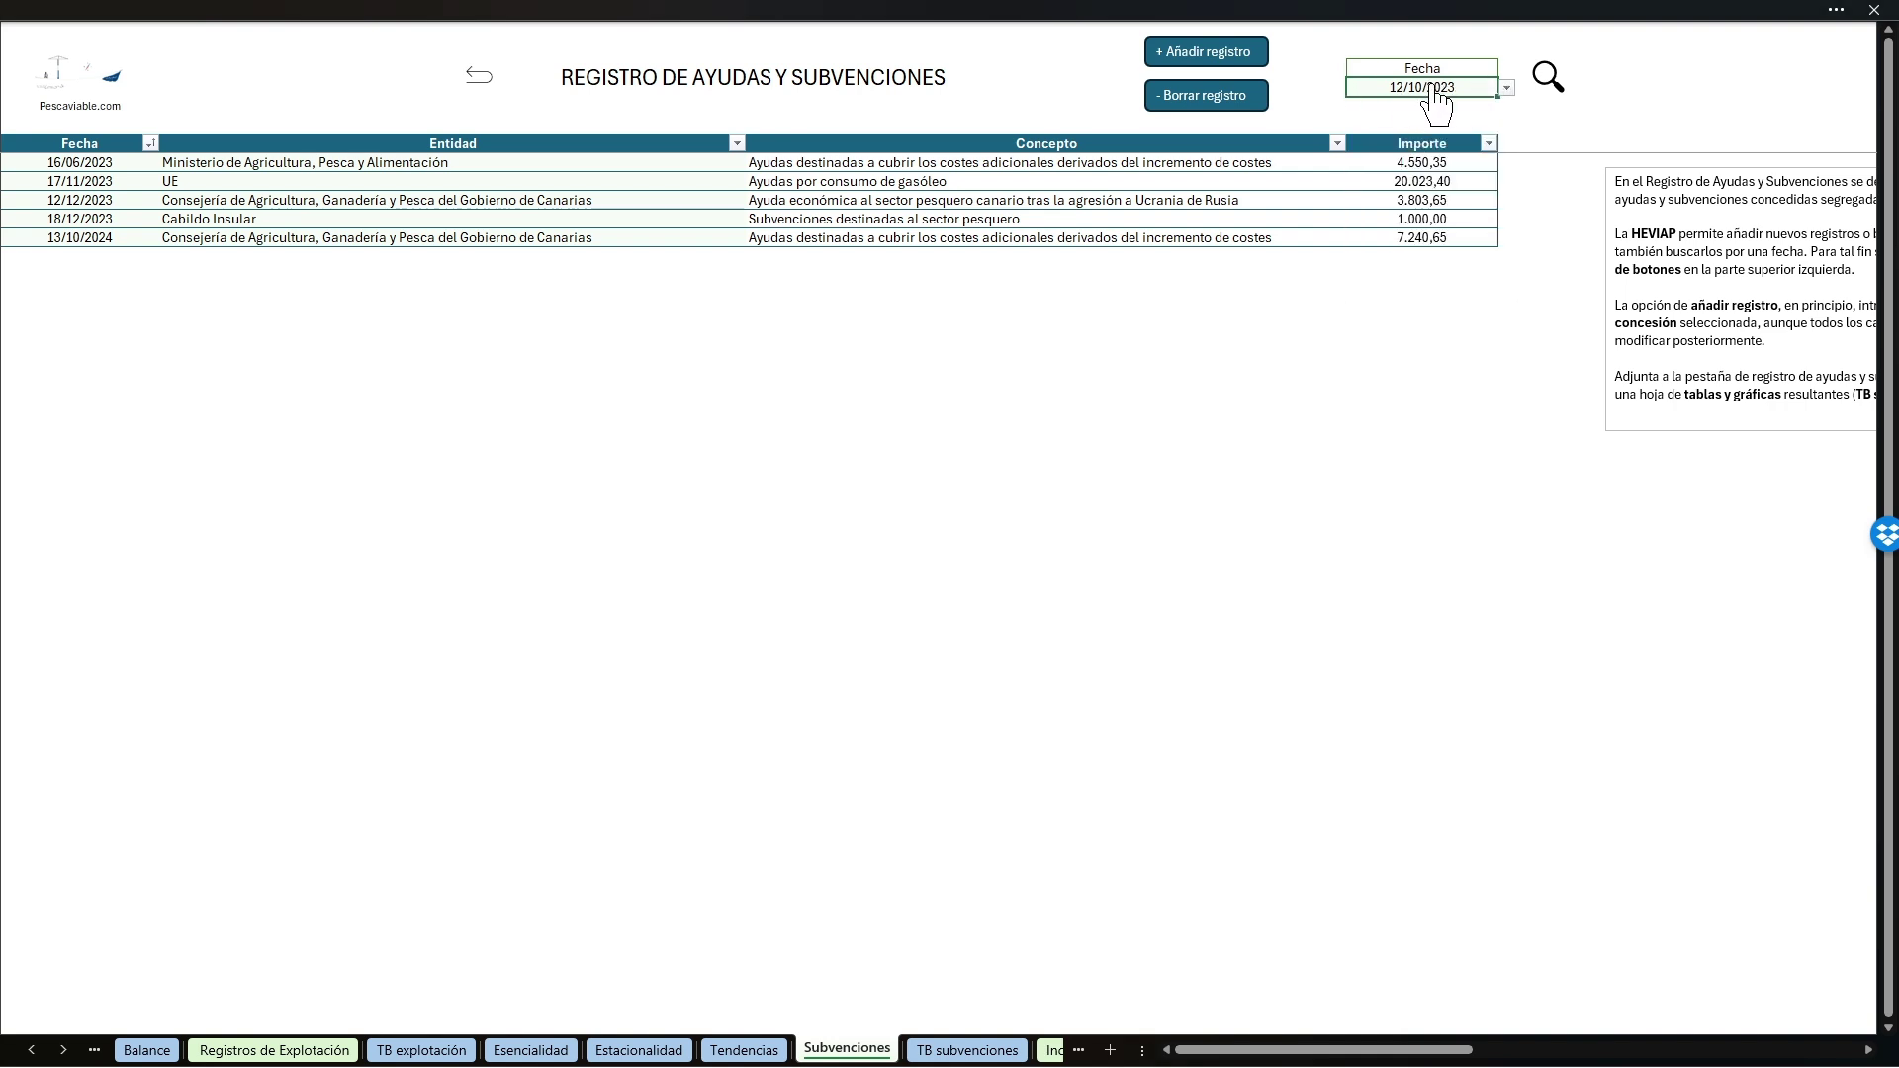
{"action": "left_click", "coordinate": [1545, 81]}
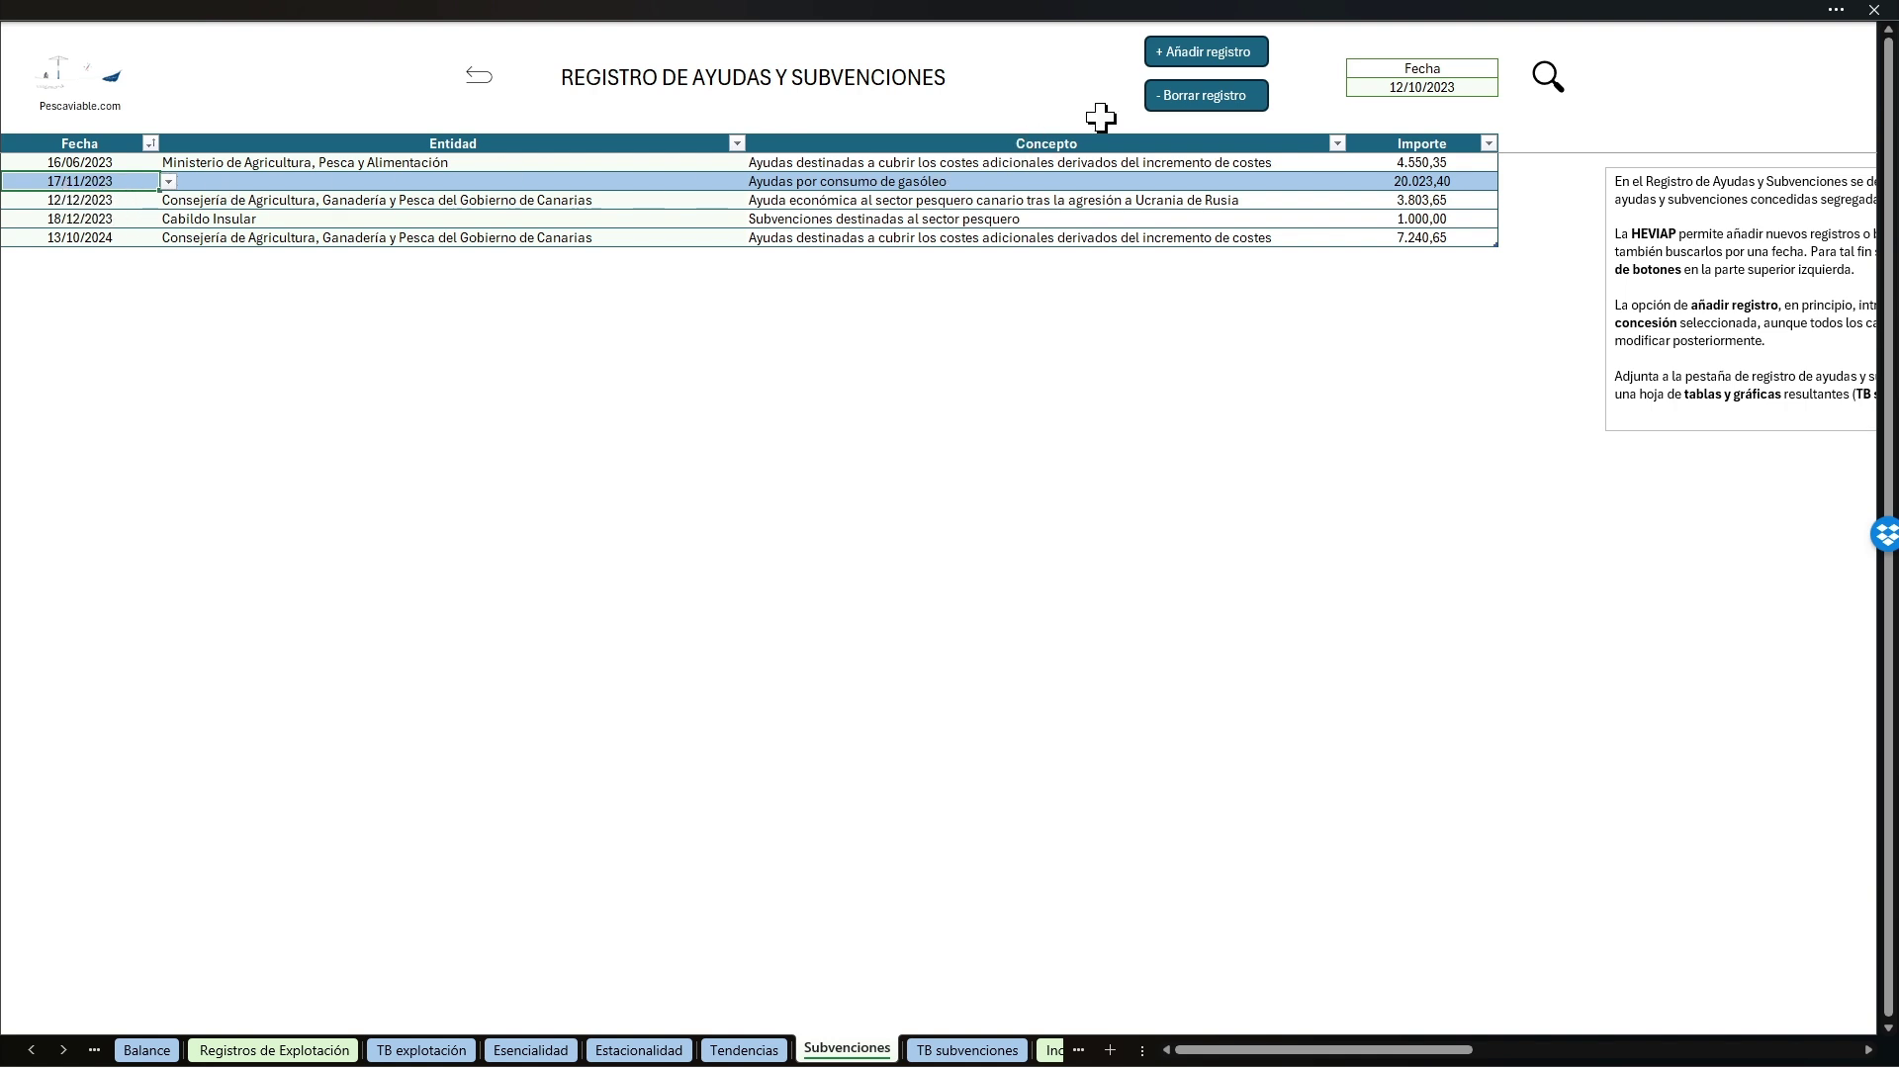
Step: Add a subsidy record dated 12/10/2023 with entity Ayuntamiento de El Pinar del Hierro, concept "Autónomos" and amount 1500
{"action": "left_click", "coordinate": [1177, 65]}
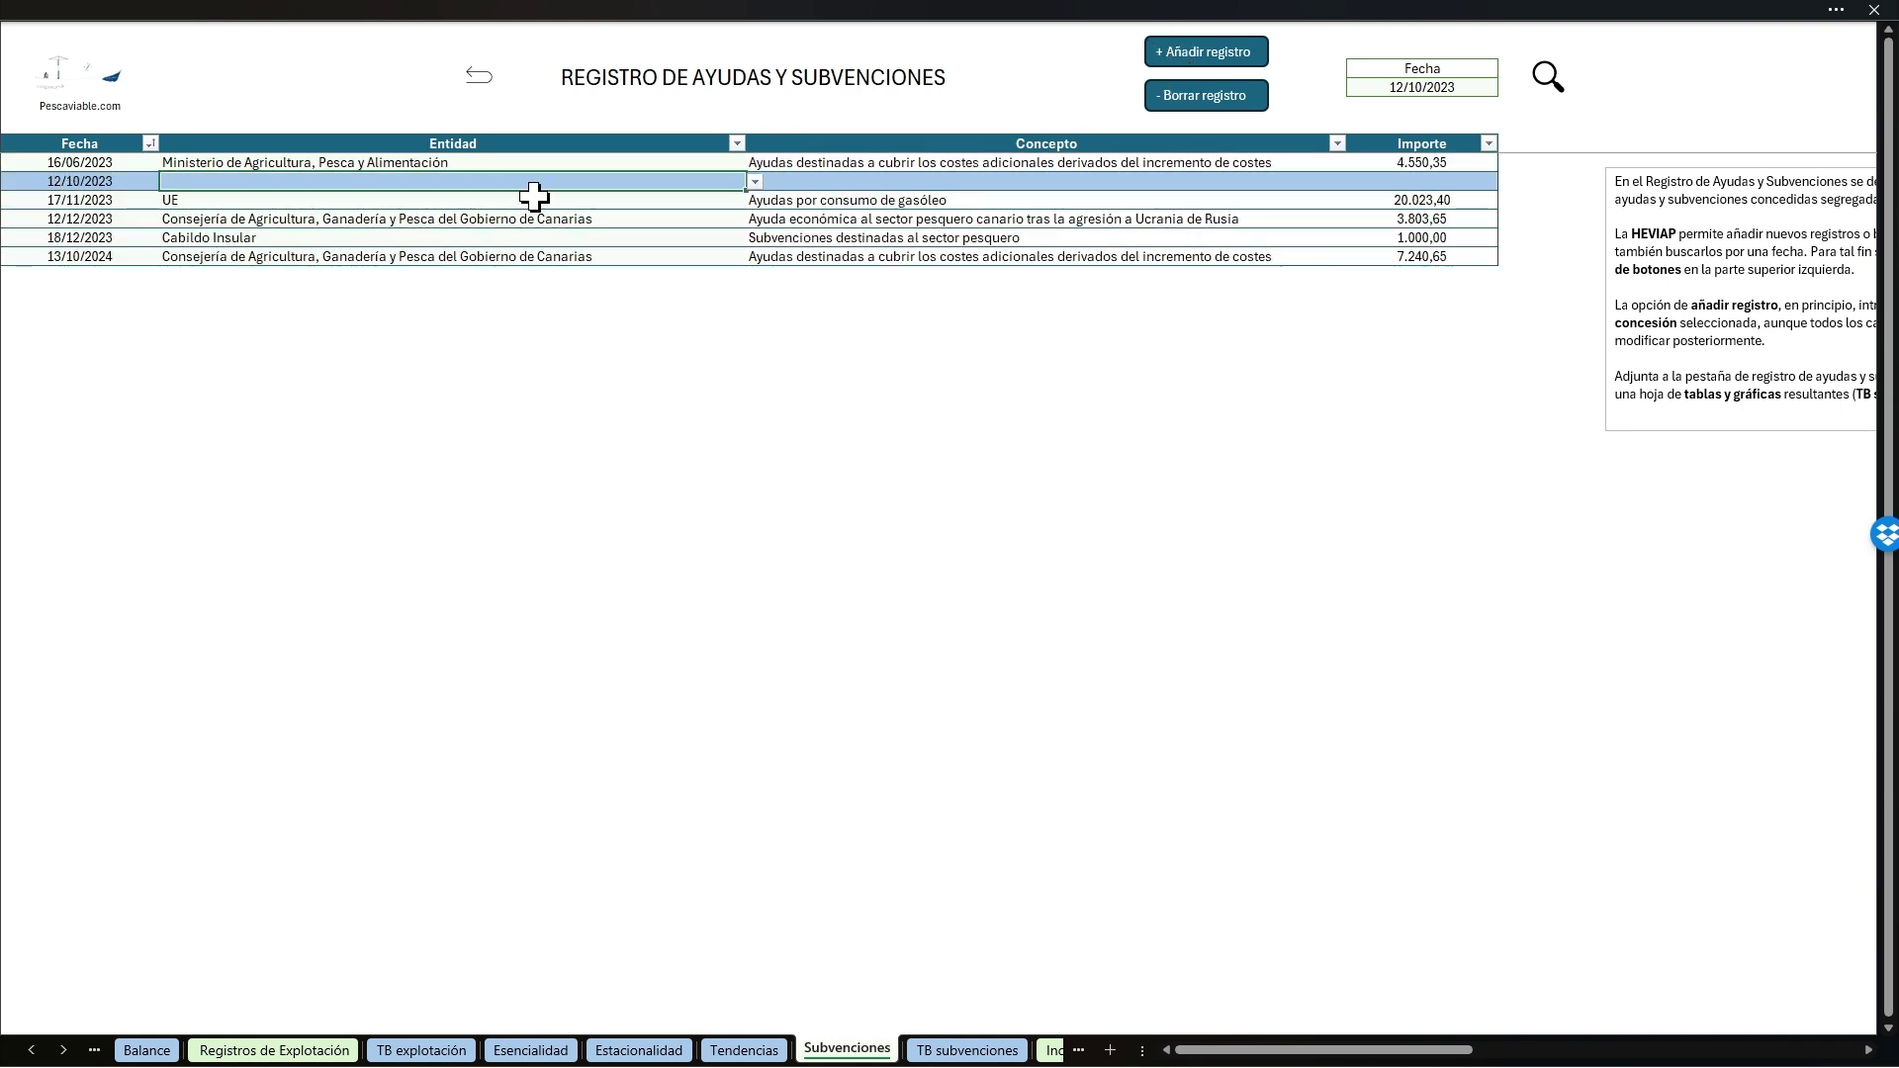
{"action": "left_click", "coordinate": [755, 182]}
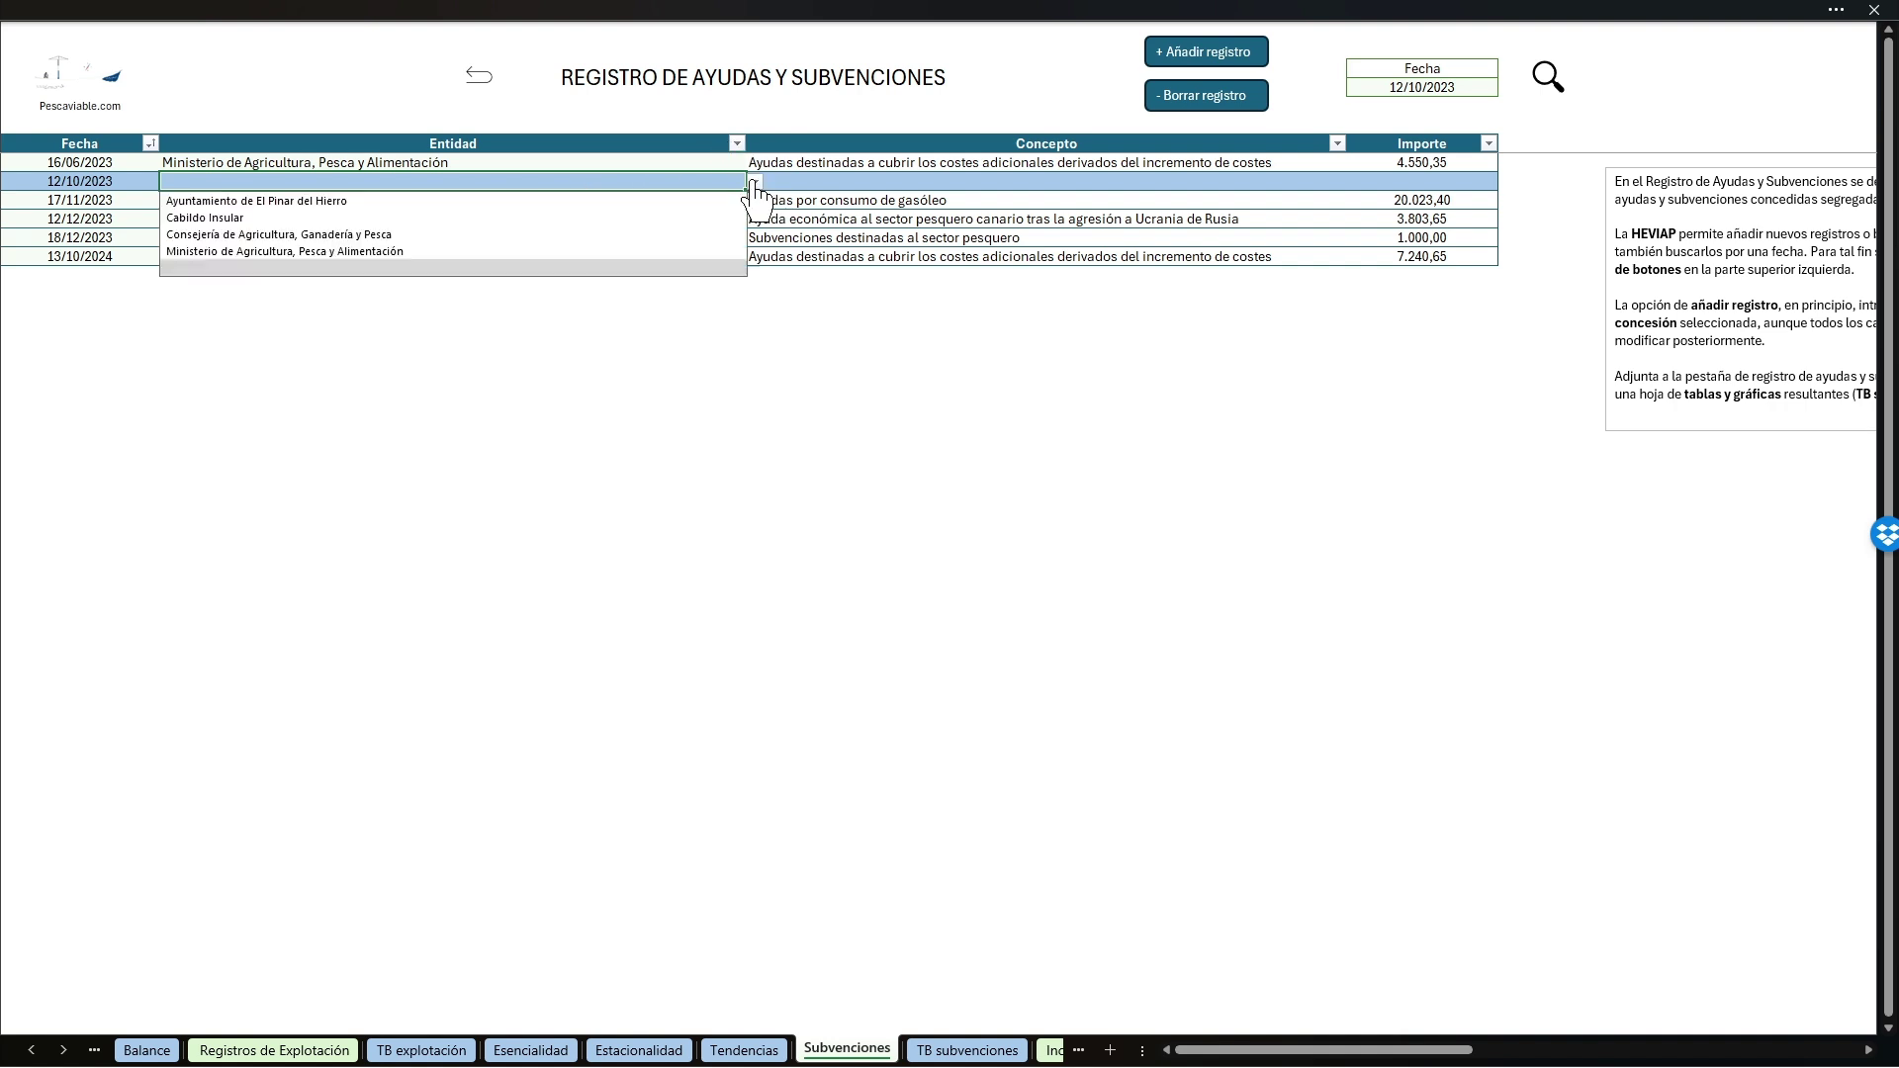
{"action": "left_click", "coordinate": [327, 200]}
{"action": "left_click", "coordinate": [839, 186]}
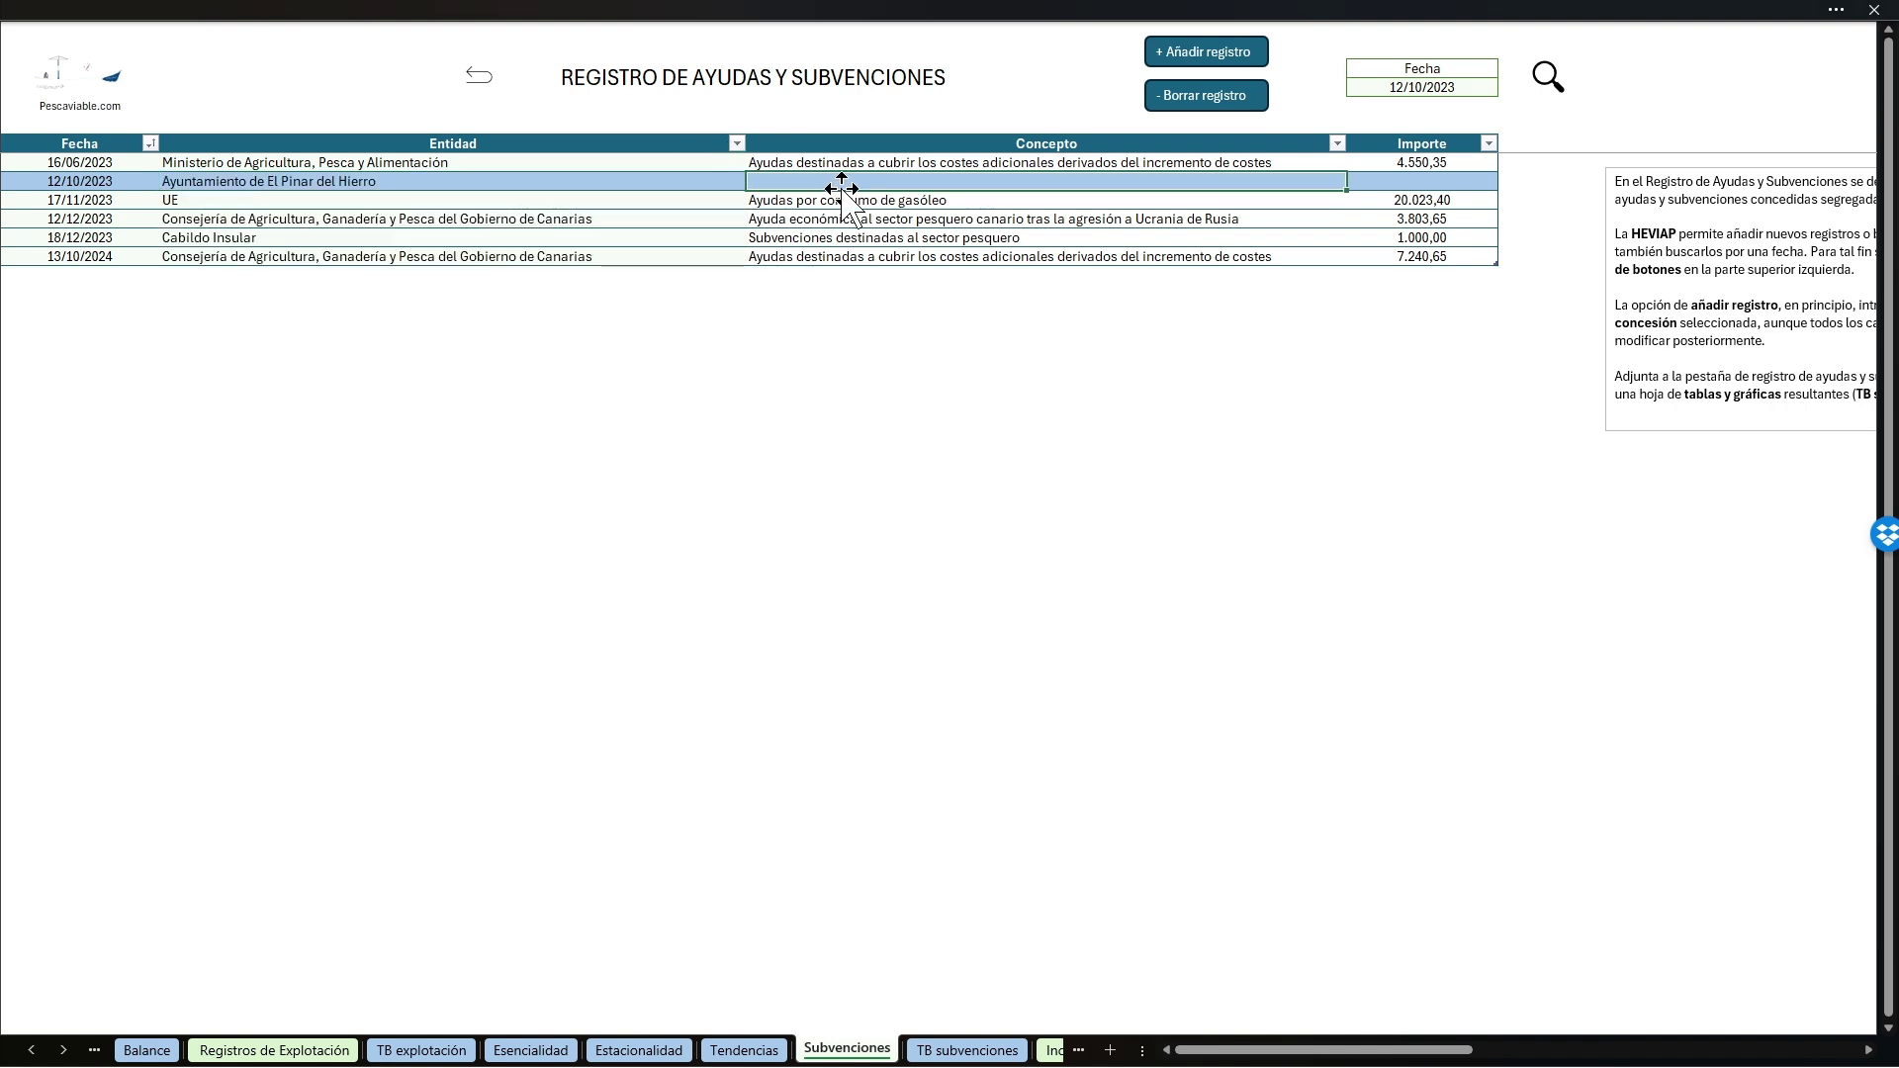
{"action": "type", "text": "Autónomos"}
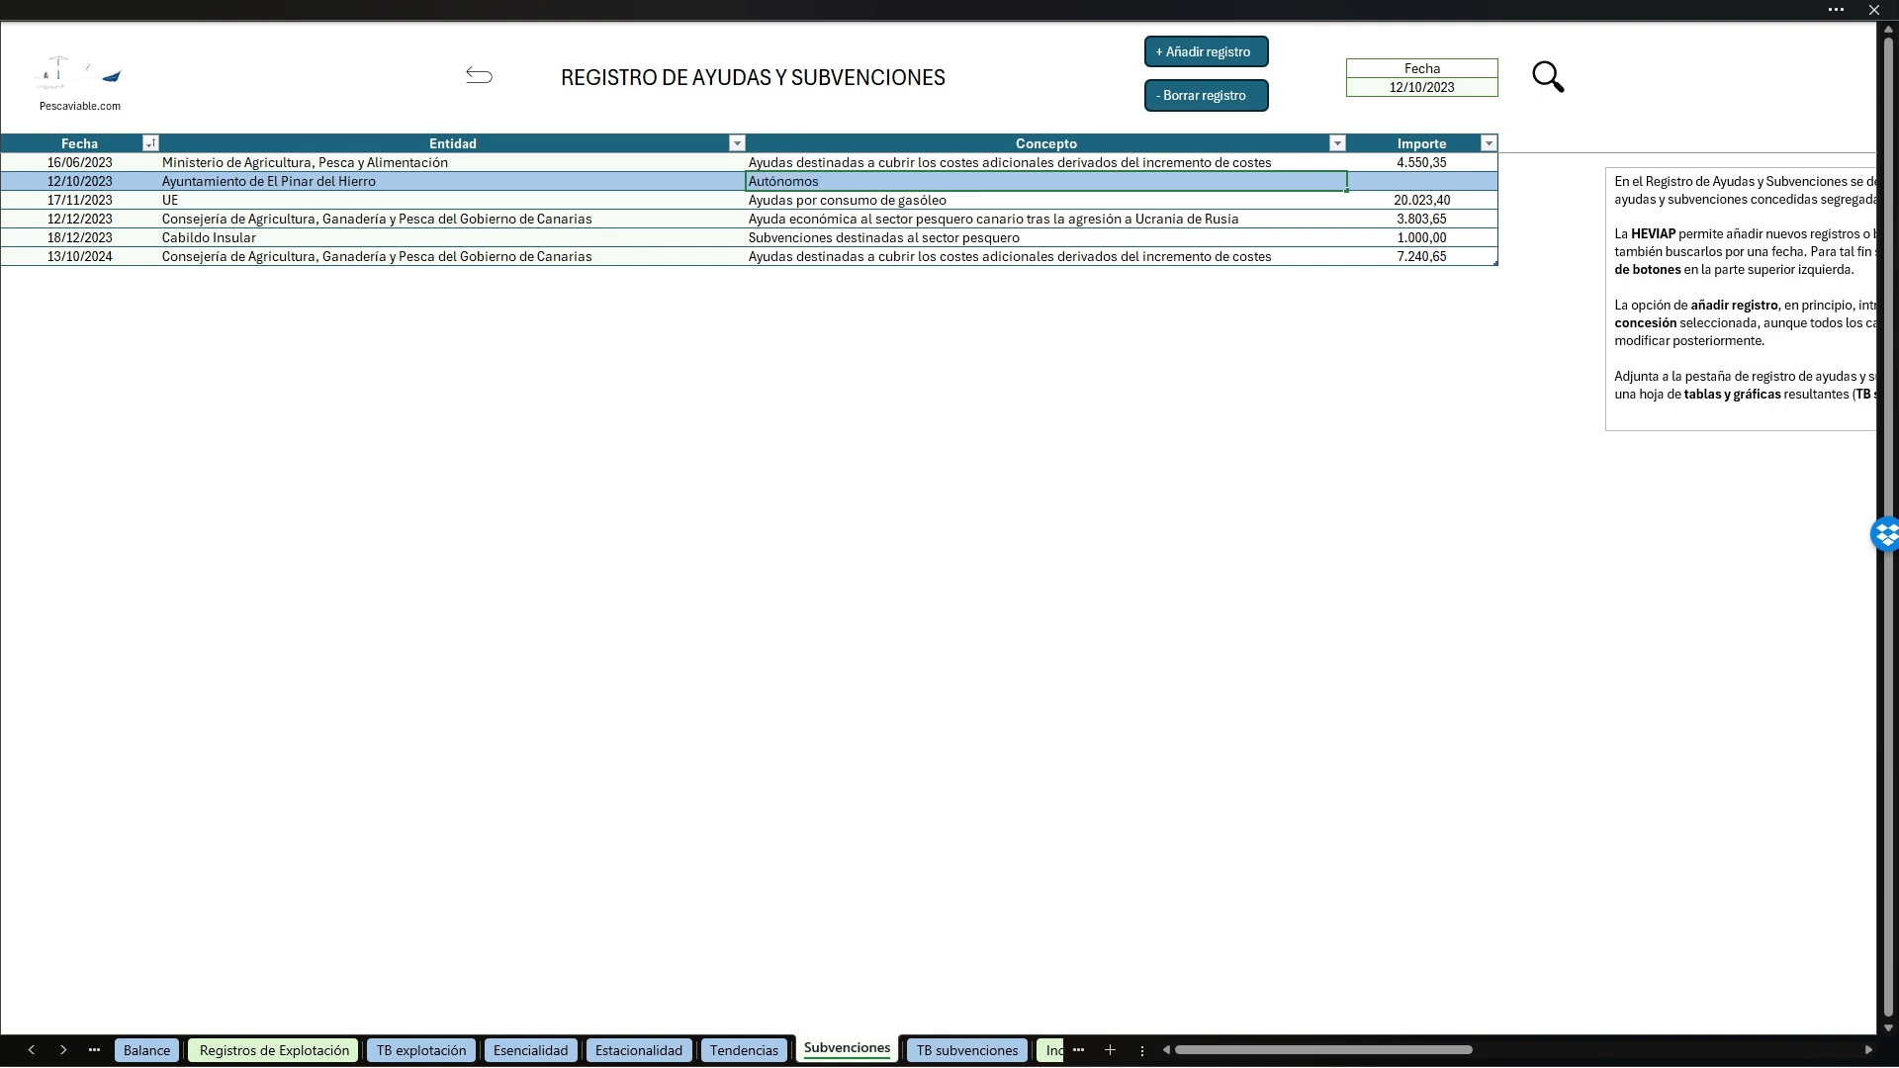
{"action": "key", "text": "Tab"}
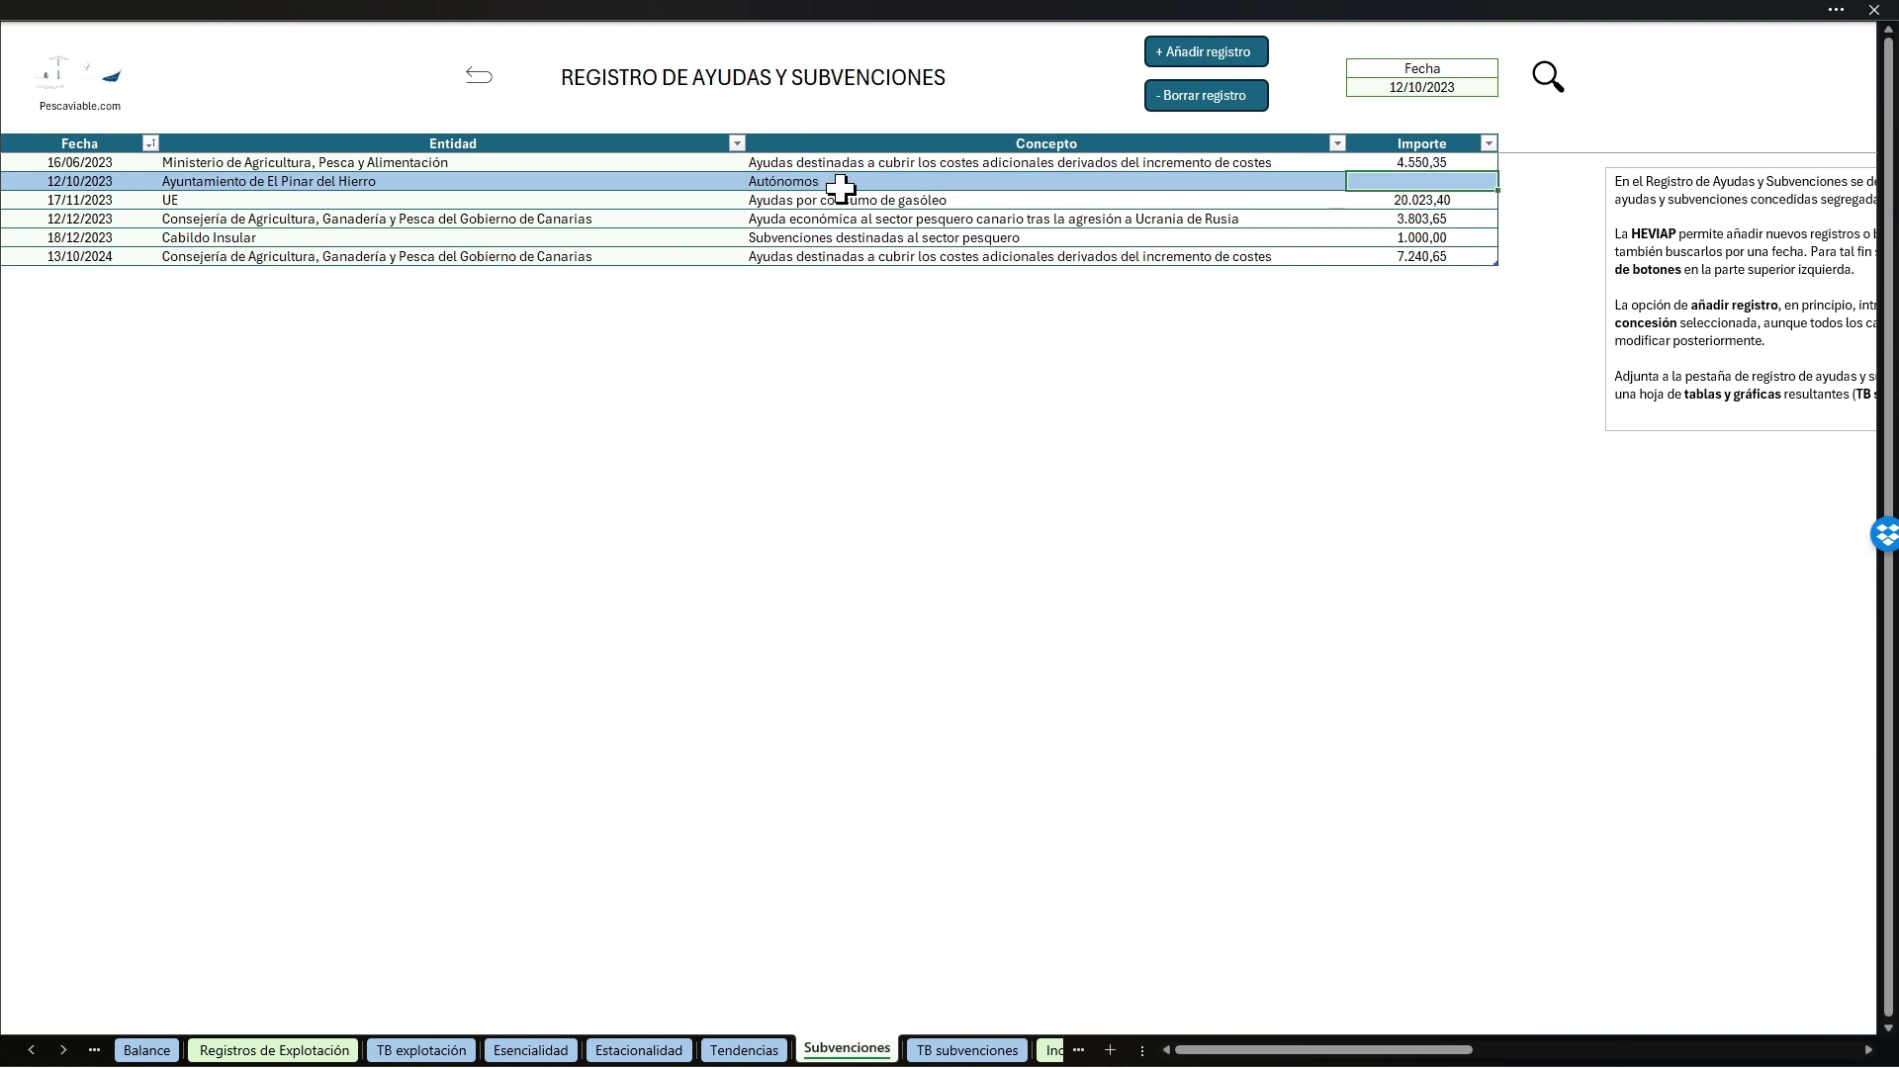
{"action": "type", "text": "1500"}
{"action": "key", "text": "Return"}
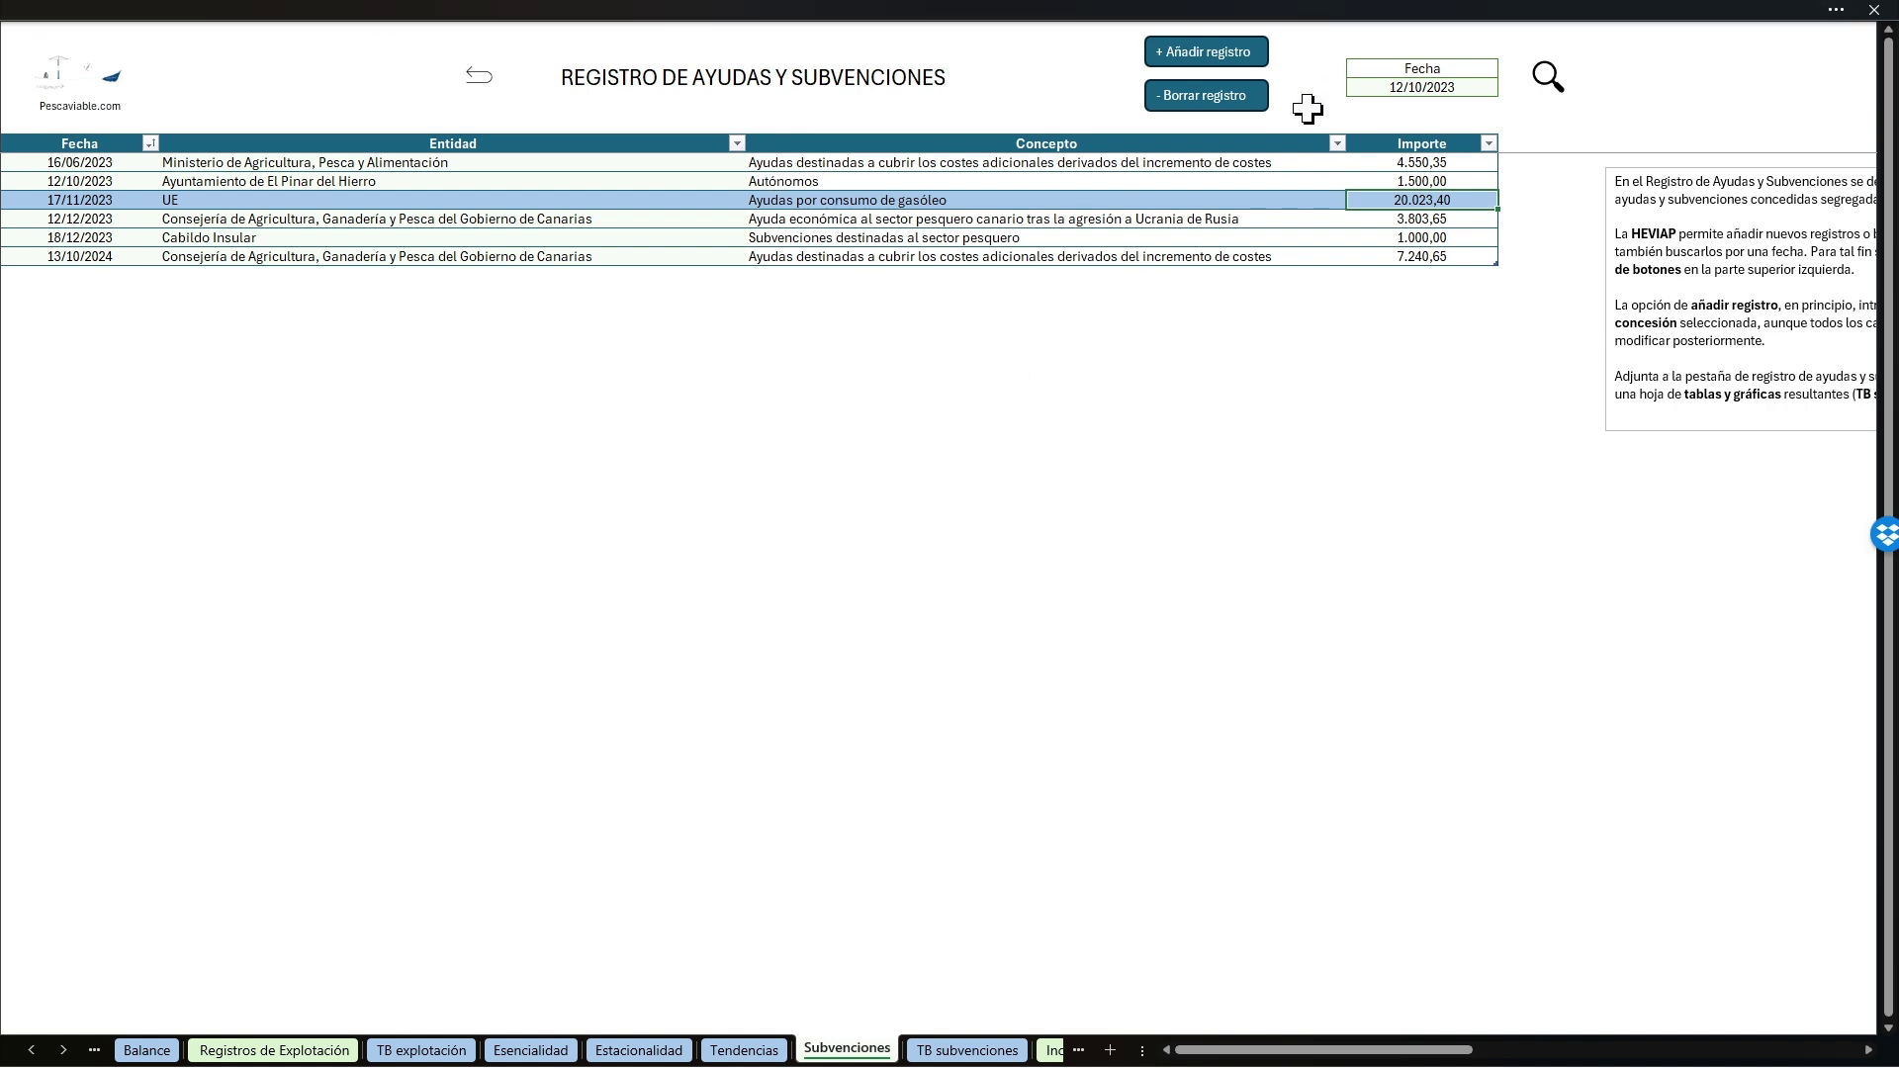
Step: Delete the 12/10/2023 record of Ayuntamiento de El Pinar del Hierro from the subsidies register
{"action": "left_click", "coordinate": [407, 182]}
{"action": "left_click", "coordinate": [1202, 98]}
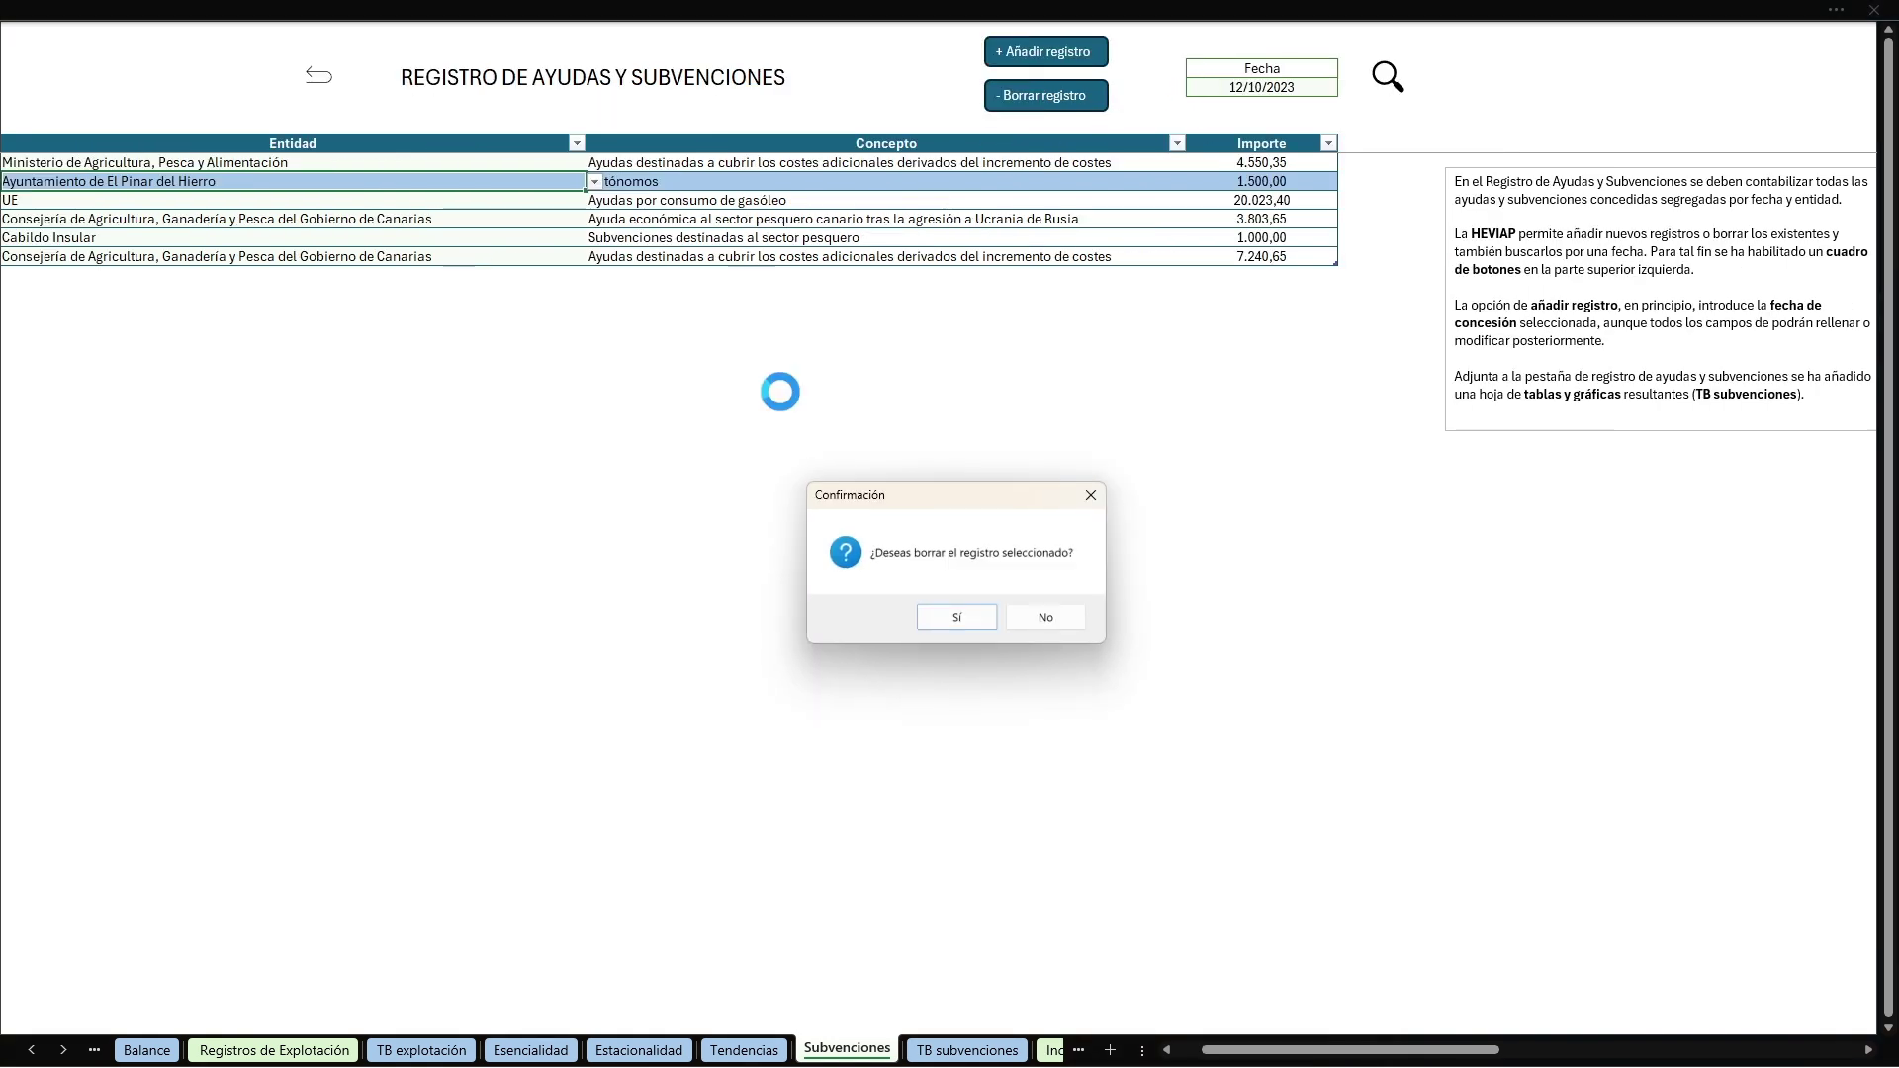
{"action": "left_click", "coordinate": [959, 617]}
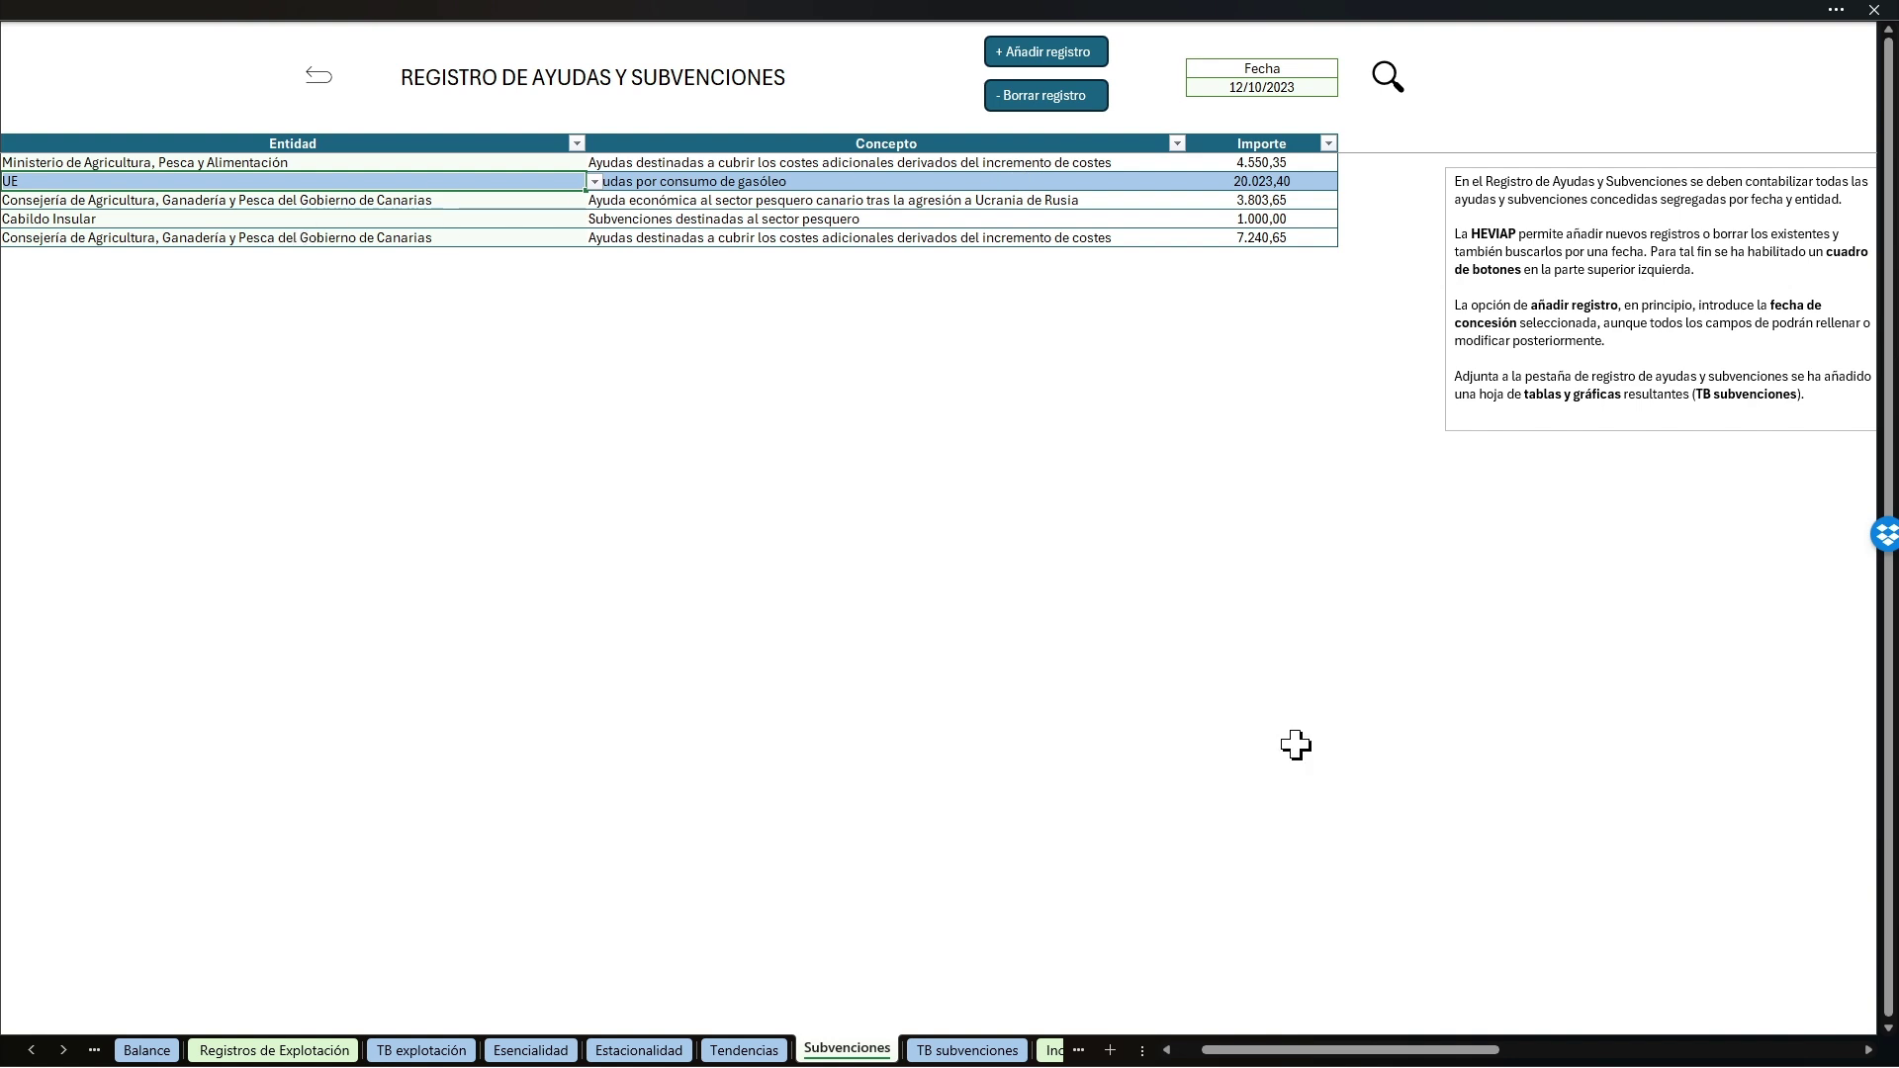
{"action": "left_click_drag", "start_coordinate": [1477, 1049], "coordinate": [1434, 1041]}
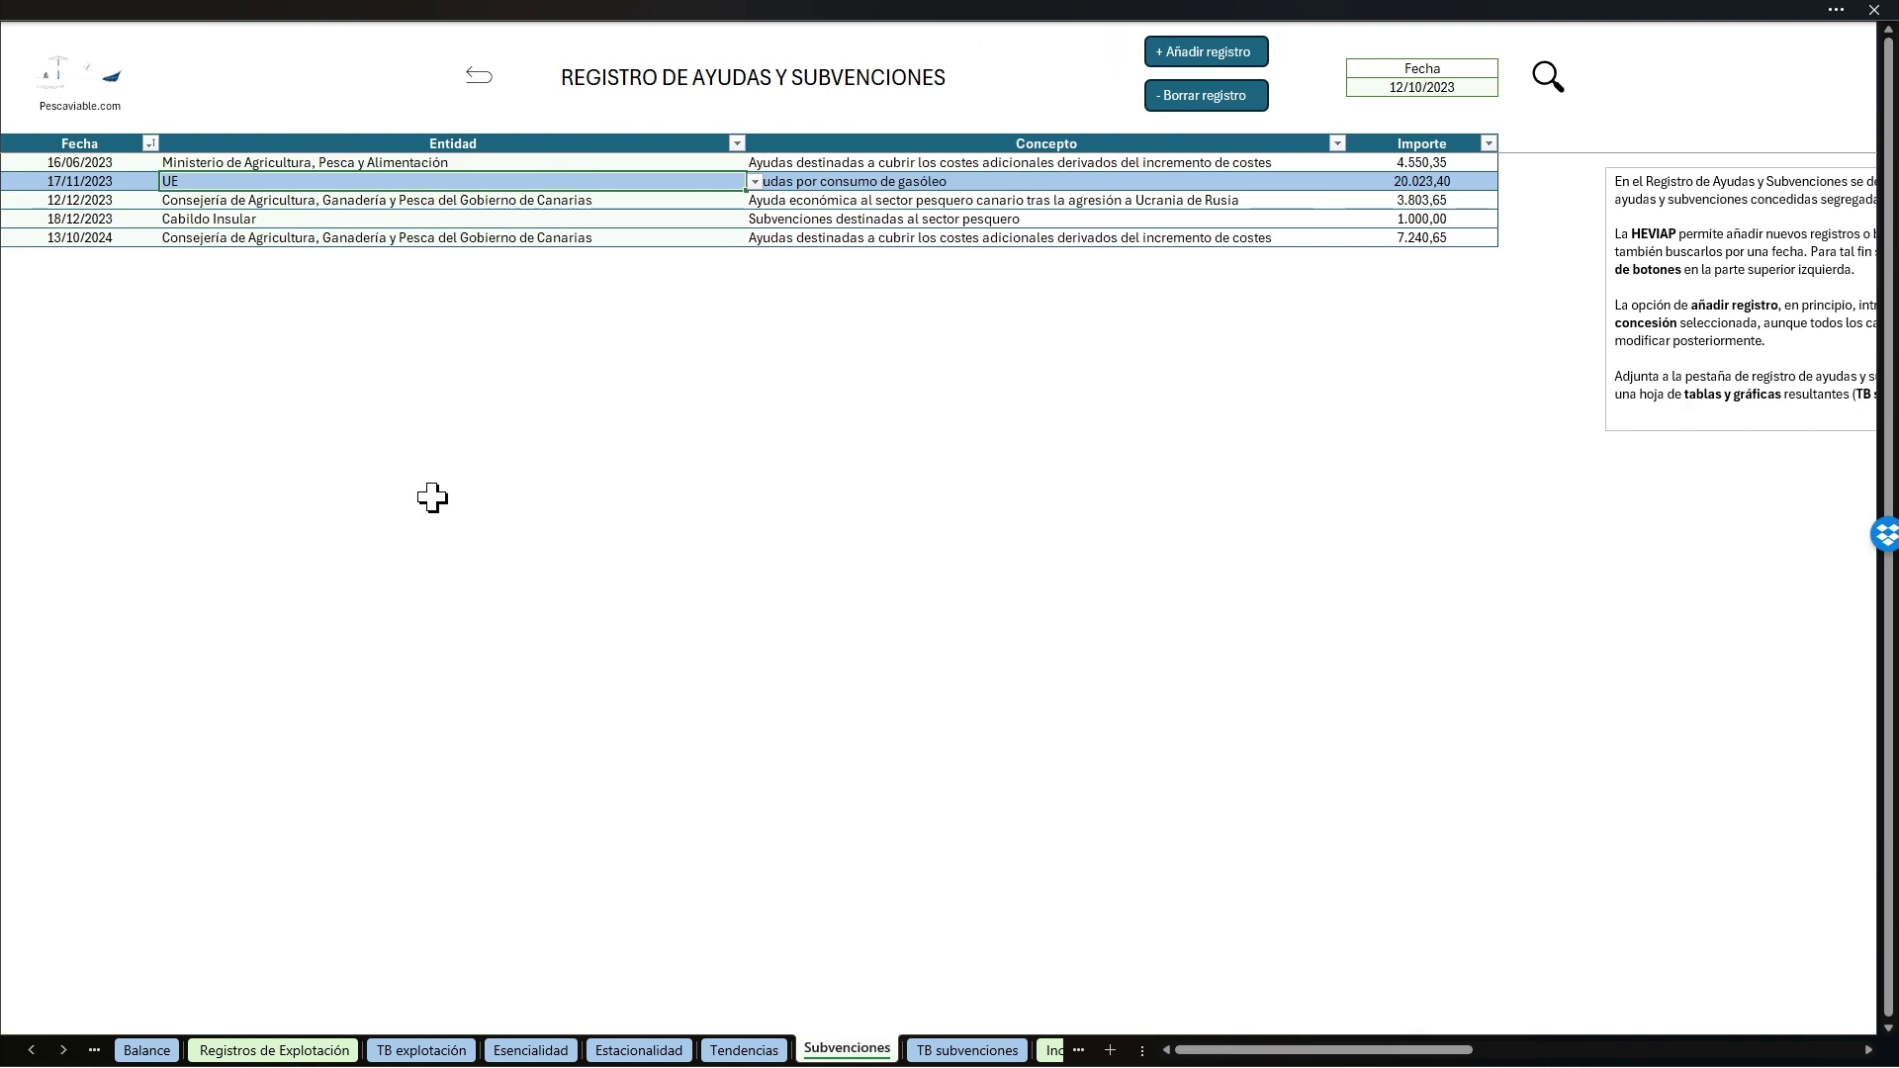
Step: Review the subsidies summary table, its chart and its annual filter, and return to the treasury balance
{"action": "left_click", "coordinate": [482, 76]}
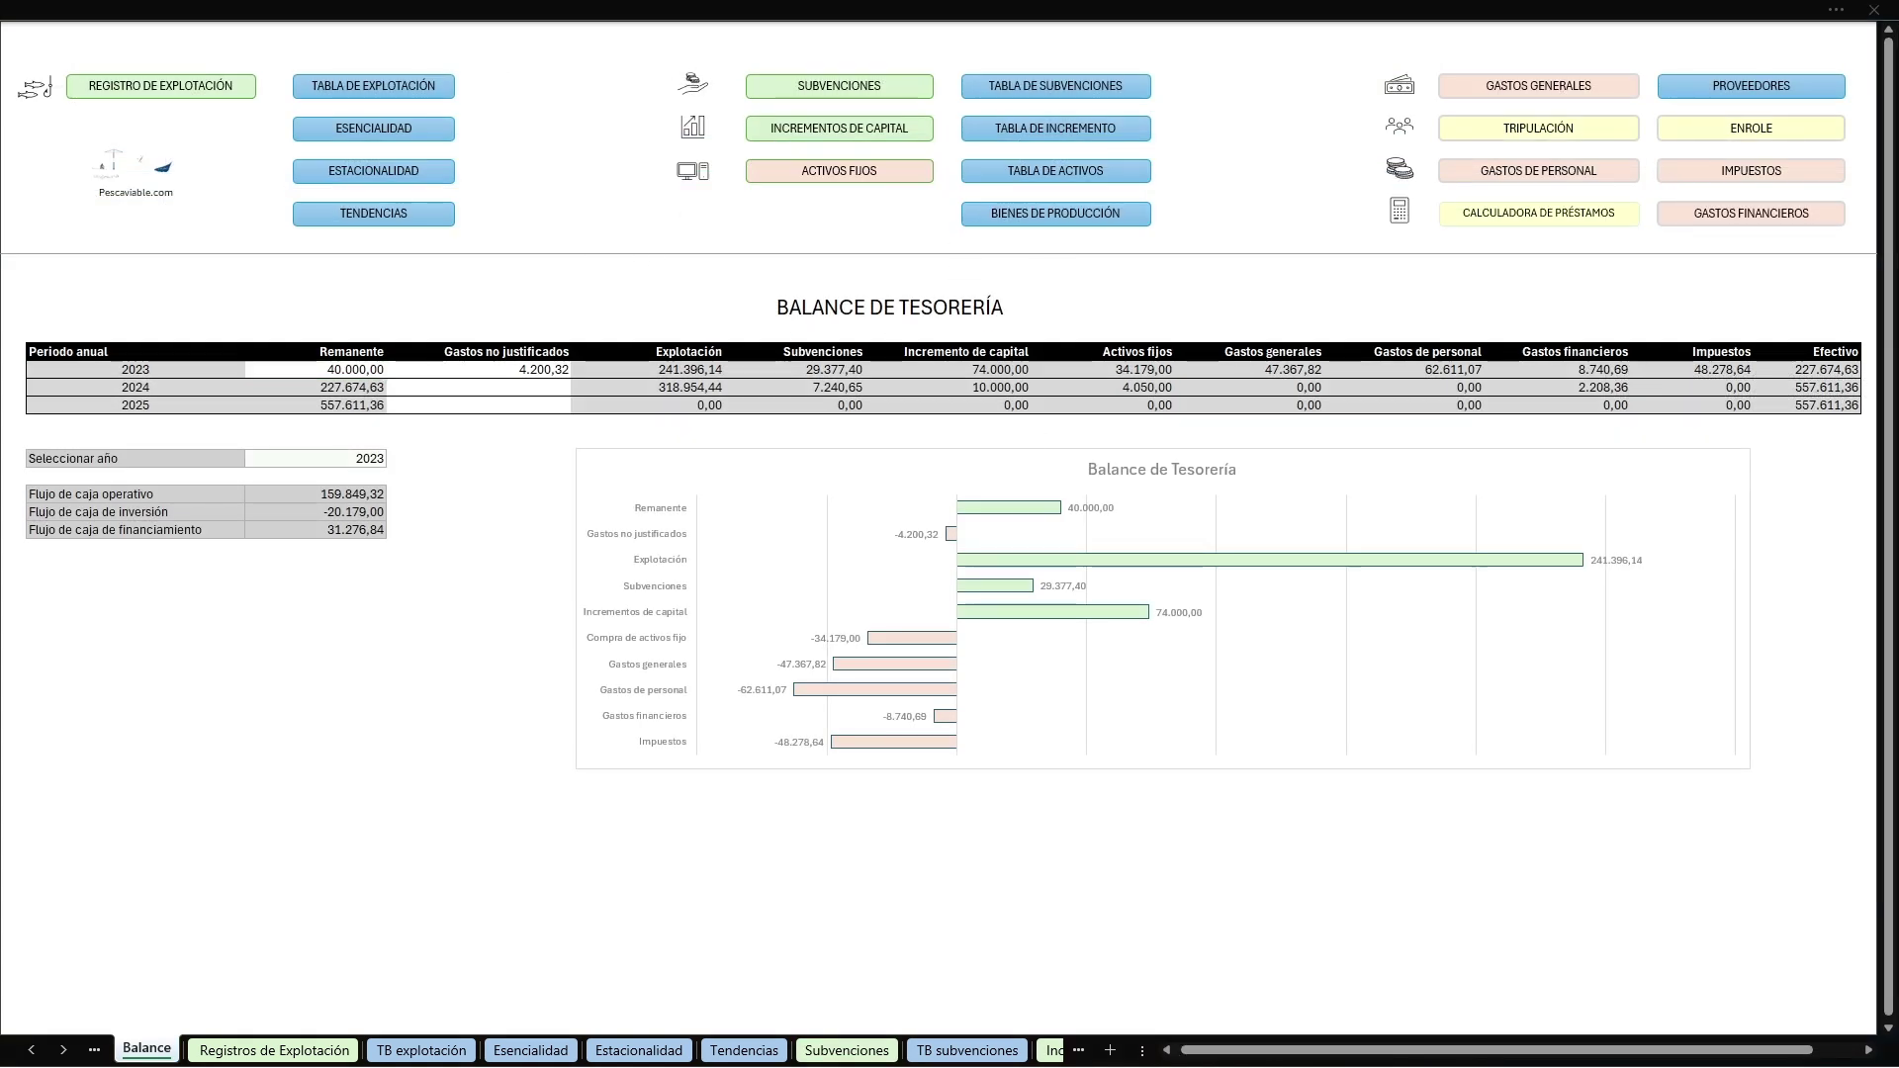
{"action": "left_click", "coordinate": [1055, 91]}
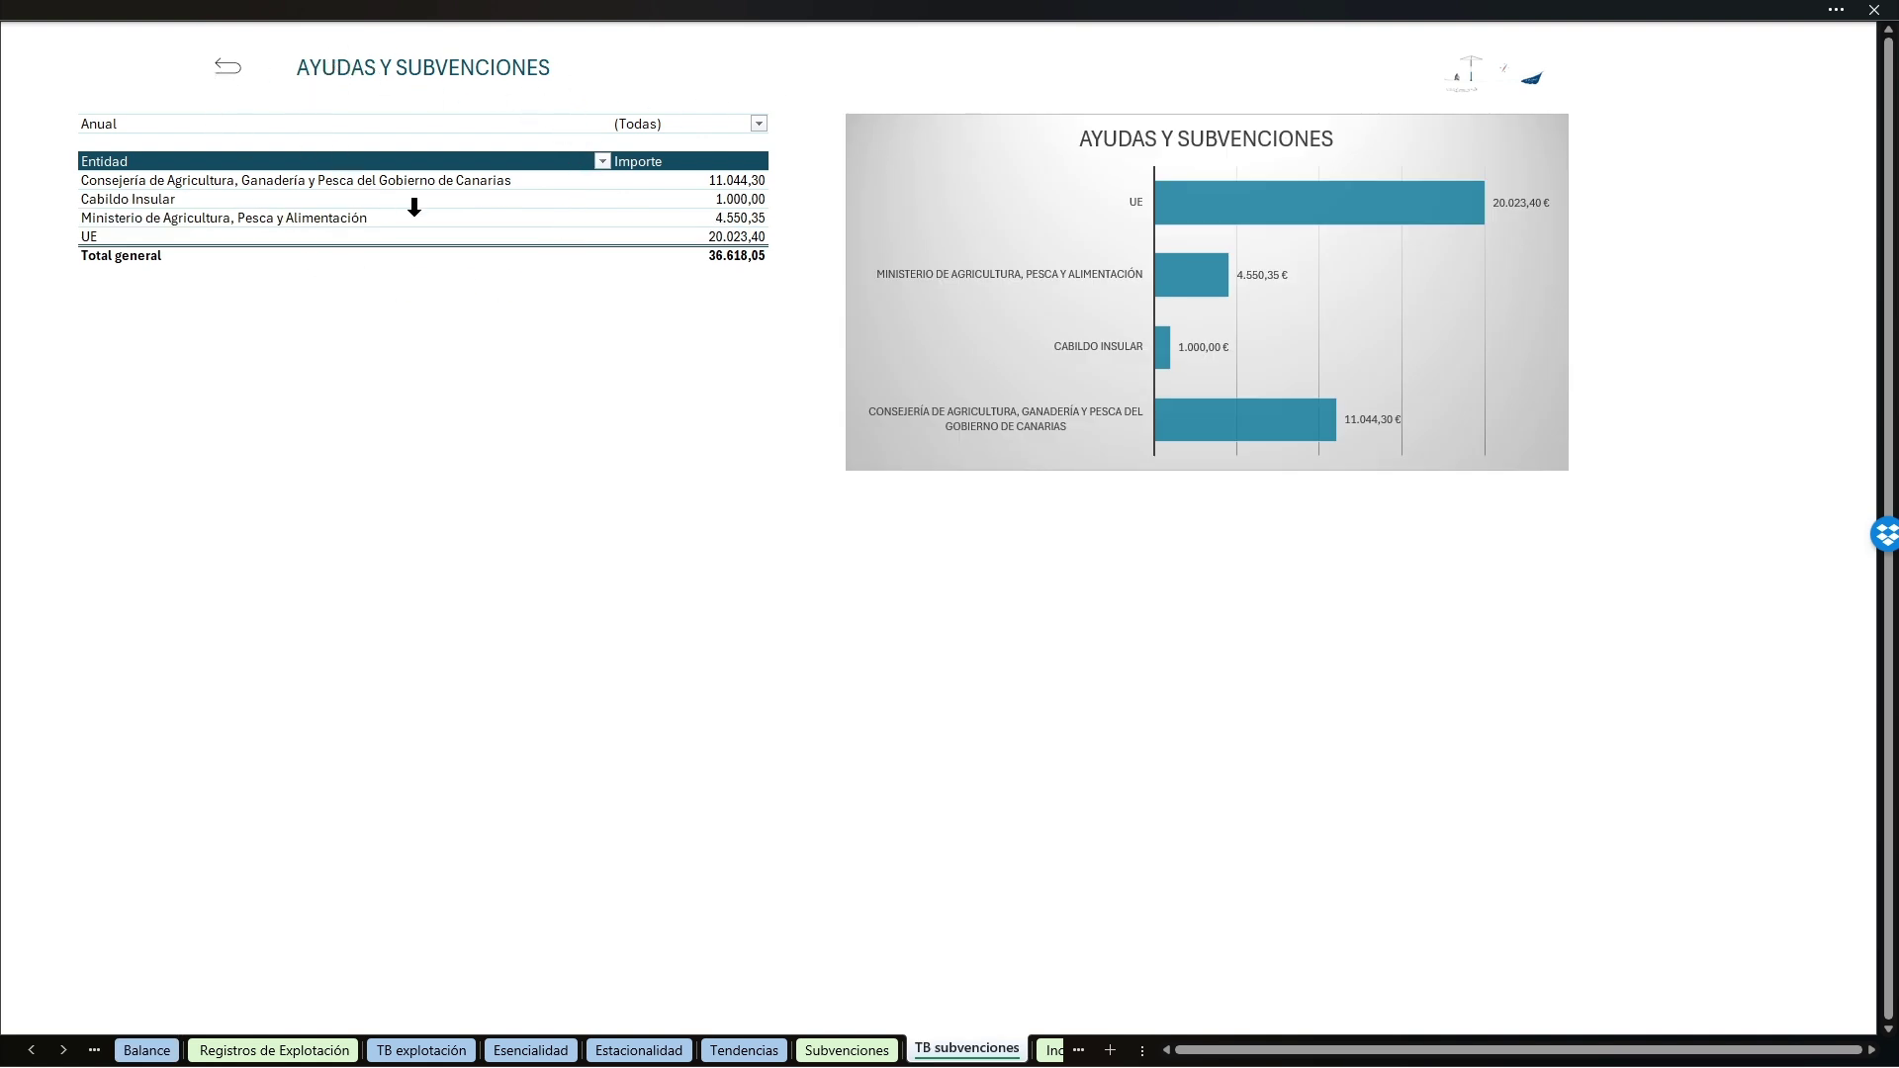
{"action": "left_click", "coordinate": [759, 123]}
{"action": "left_click", "coordinate": [759, 124]}
{"action": "left_click", "coordinate": [234, 71]}
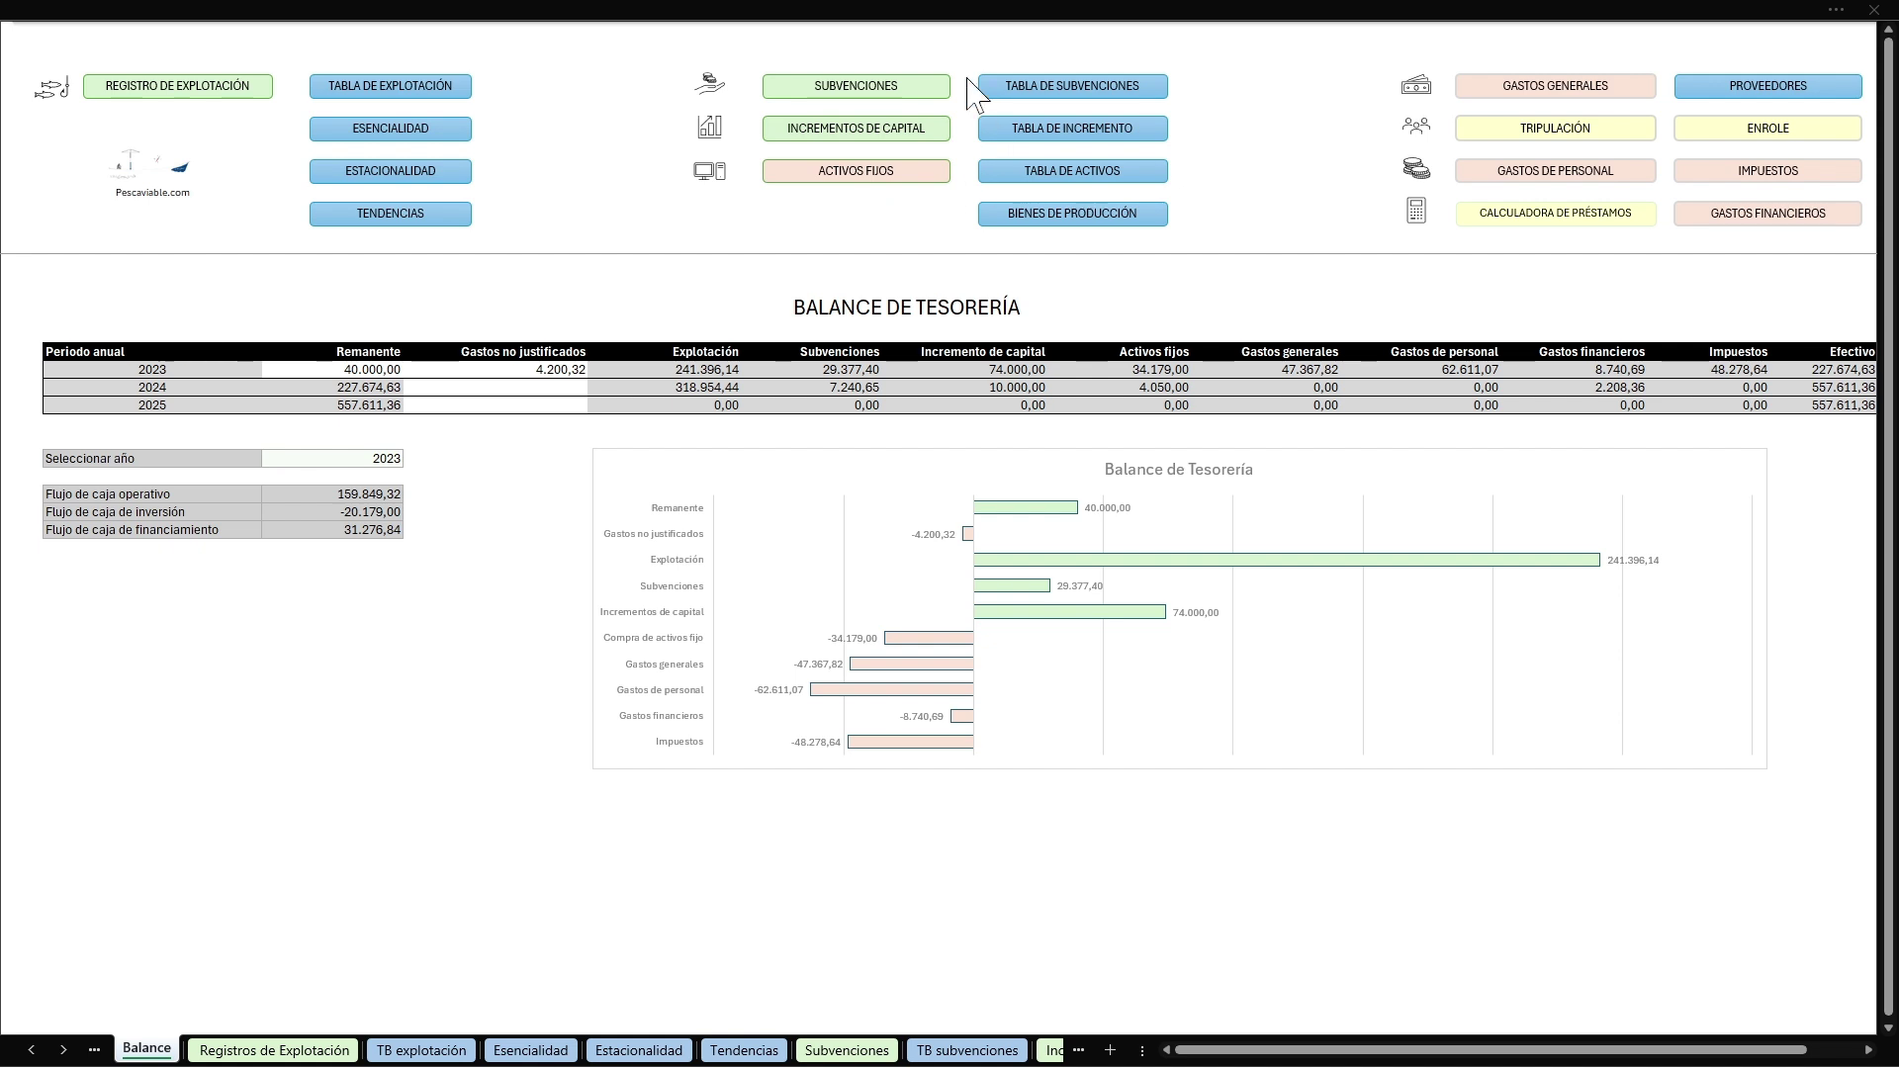
Step: Open the capital increase register and examine the category choices and the existing records' categories
{"action": "left_click", "coordinate": [883, 139]}
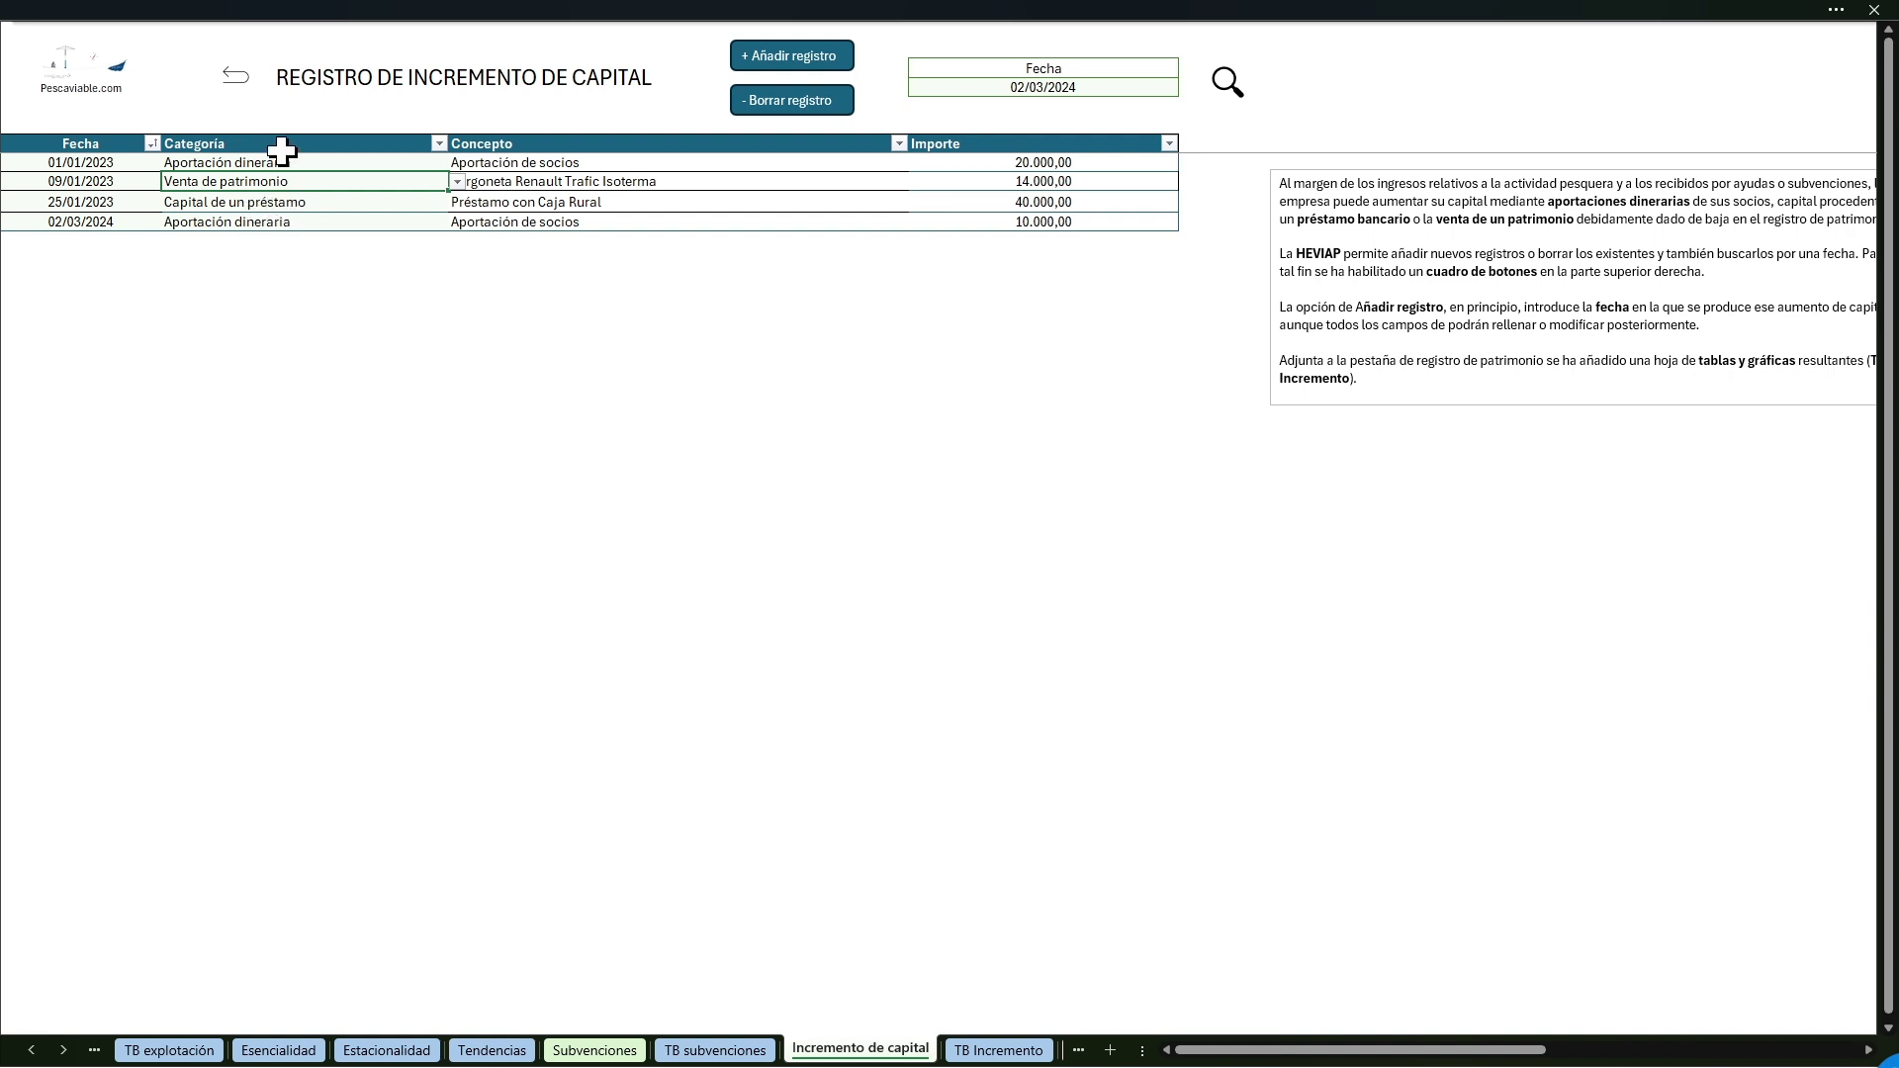
{"action": "left_click", "coordinate": [458, 182]}
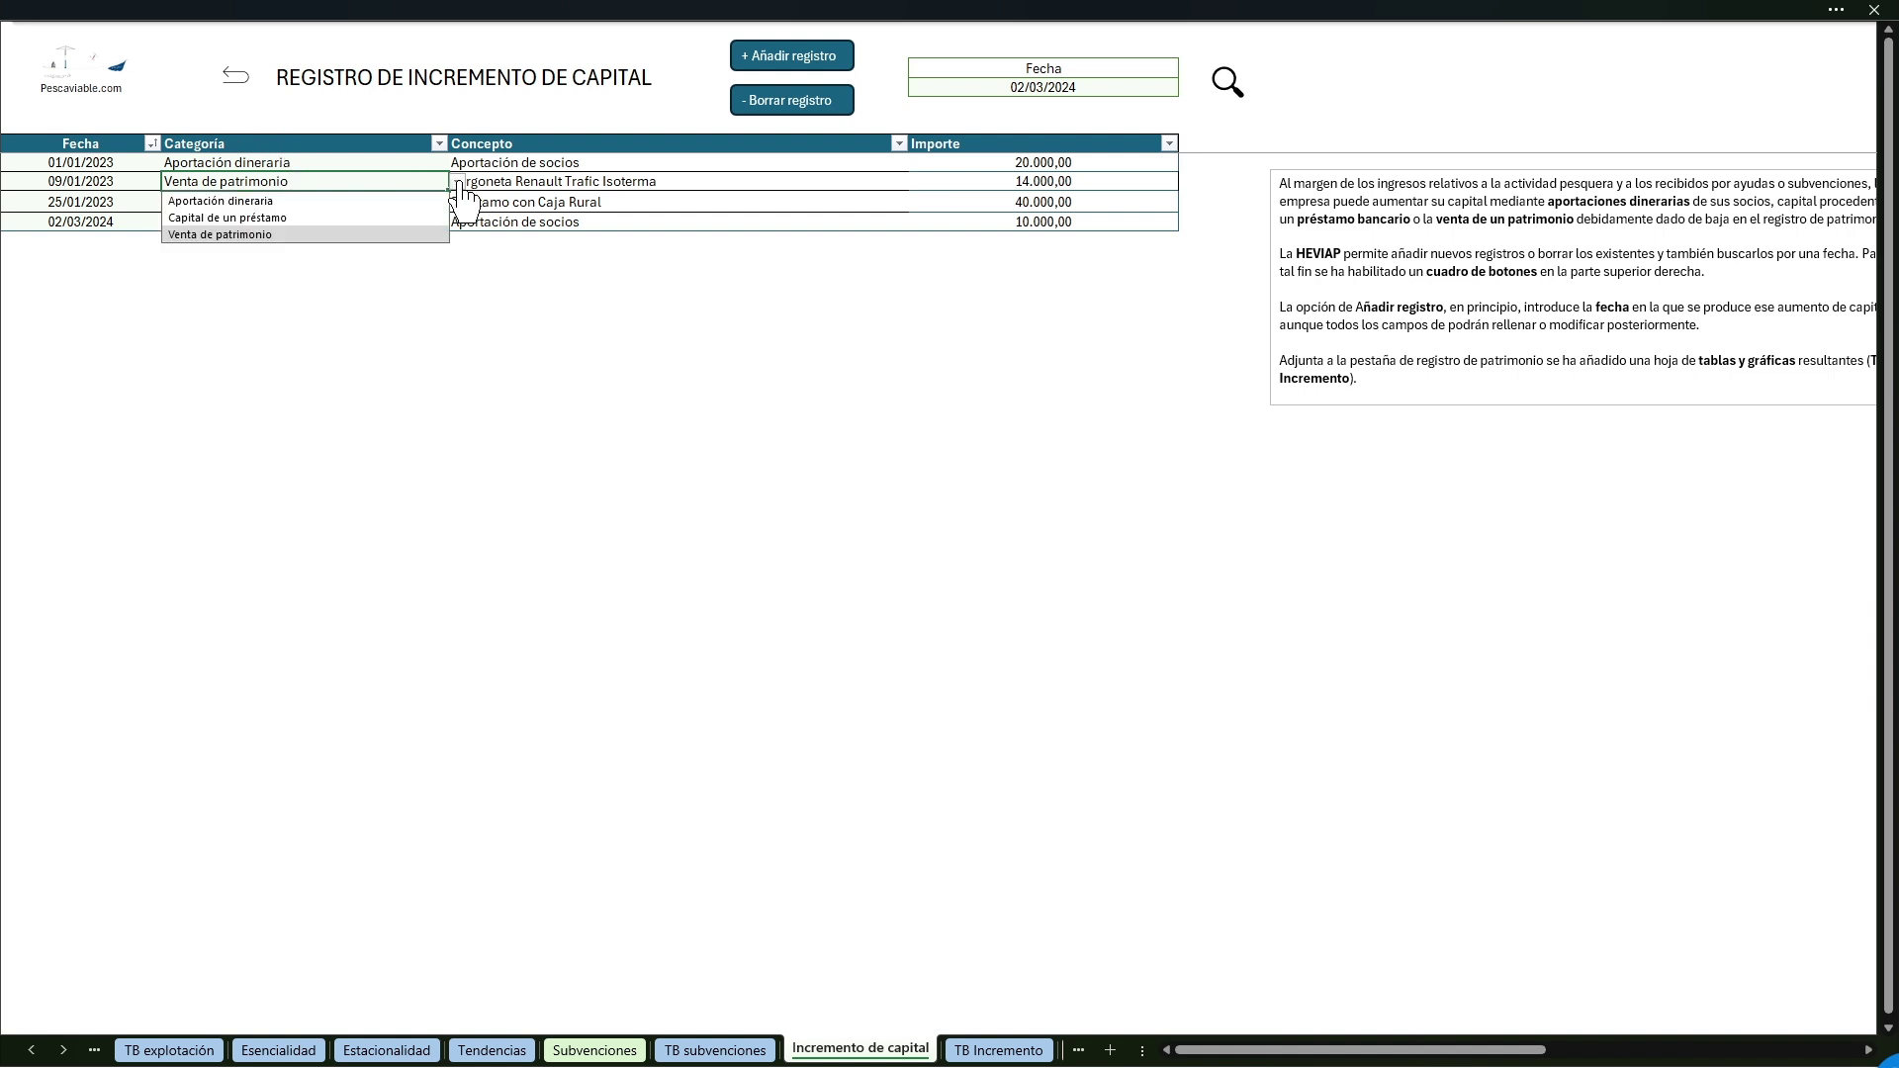
{"action": "left_click", "coordinate": [294, 163]}
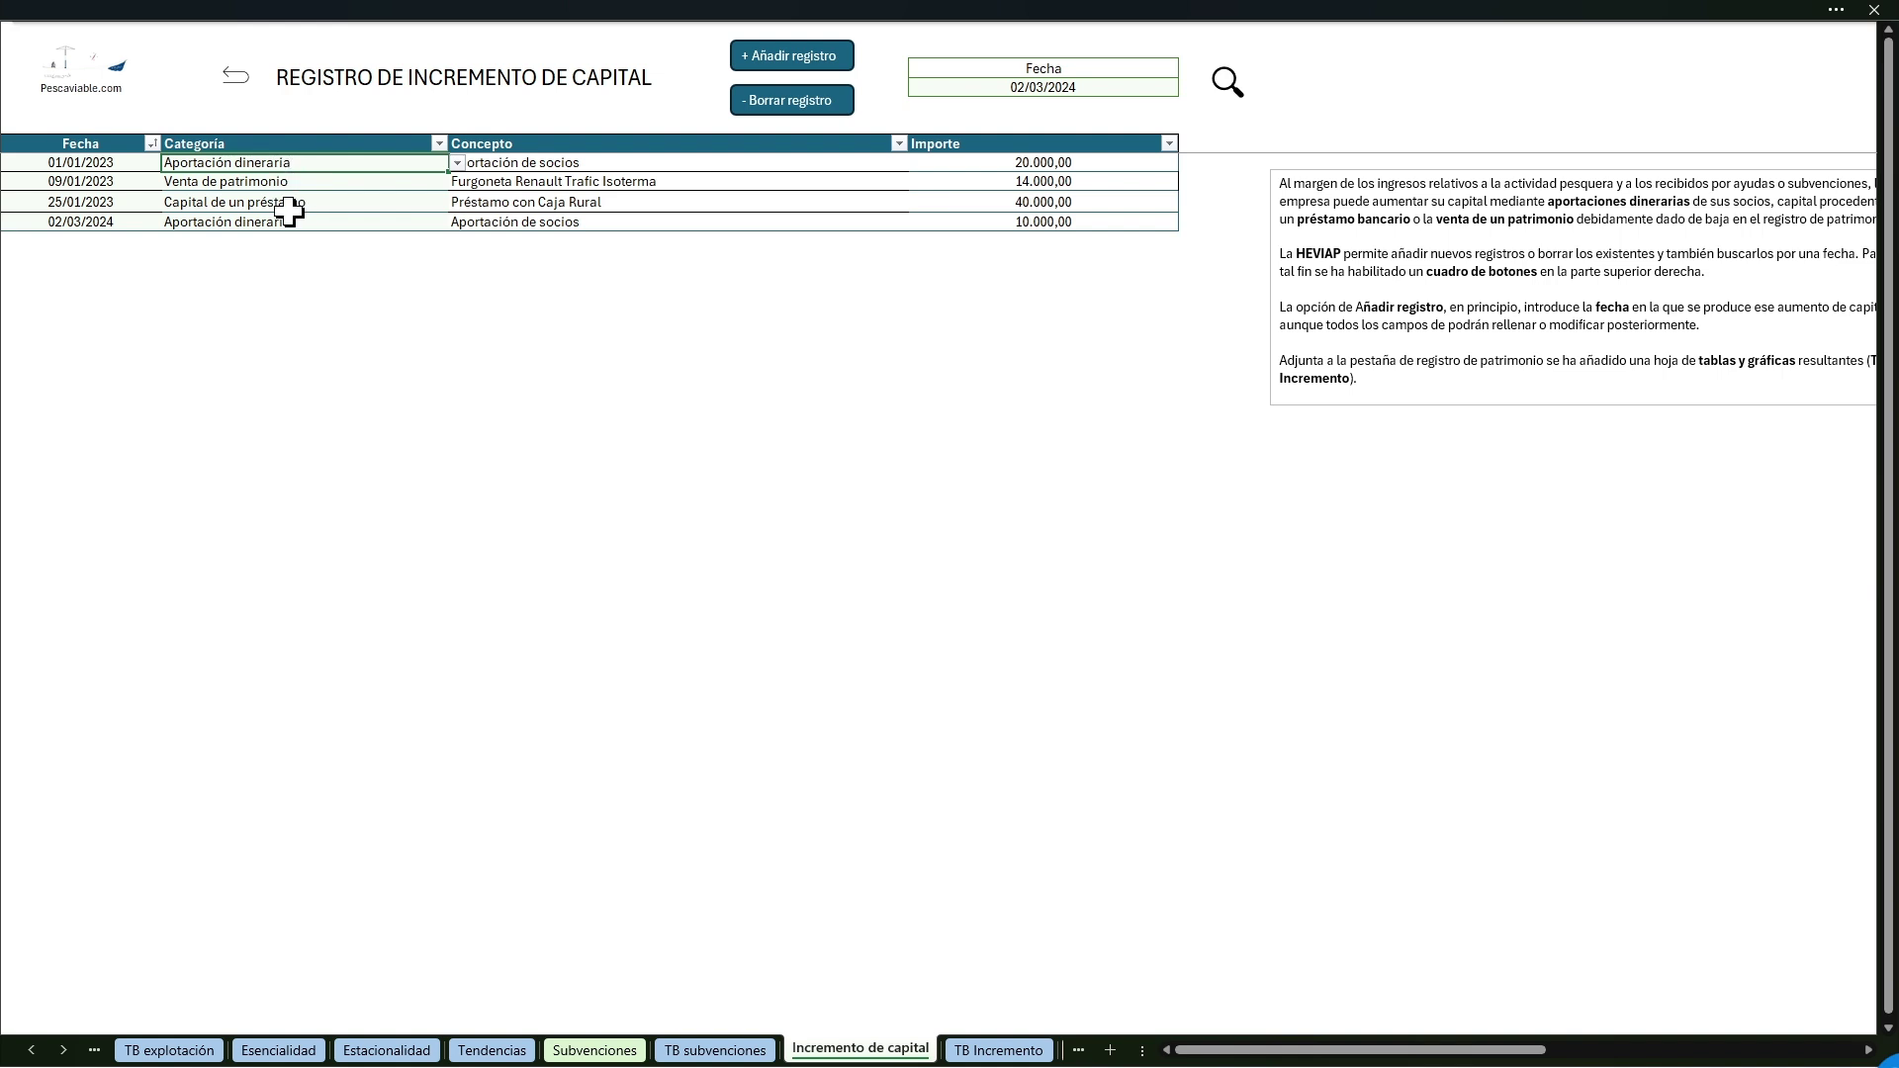
{"action": "left_click", "coordinate": [294, 205]}
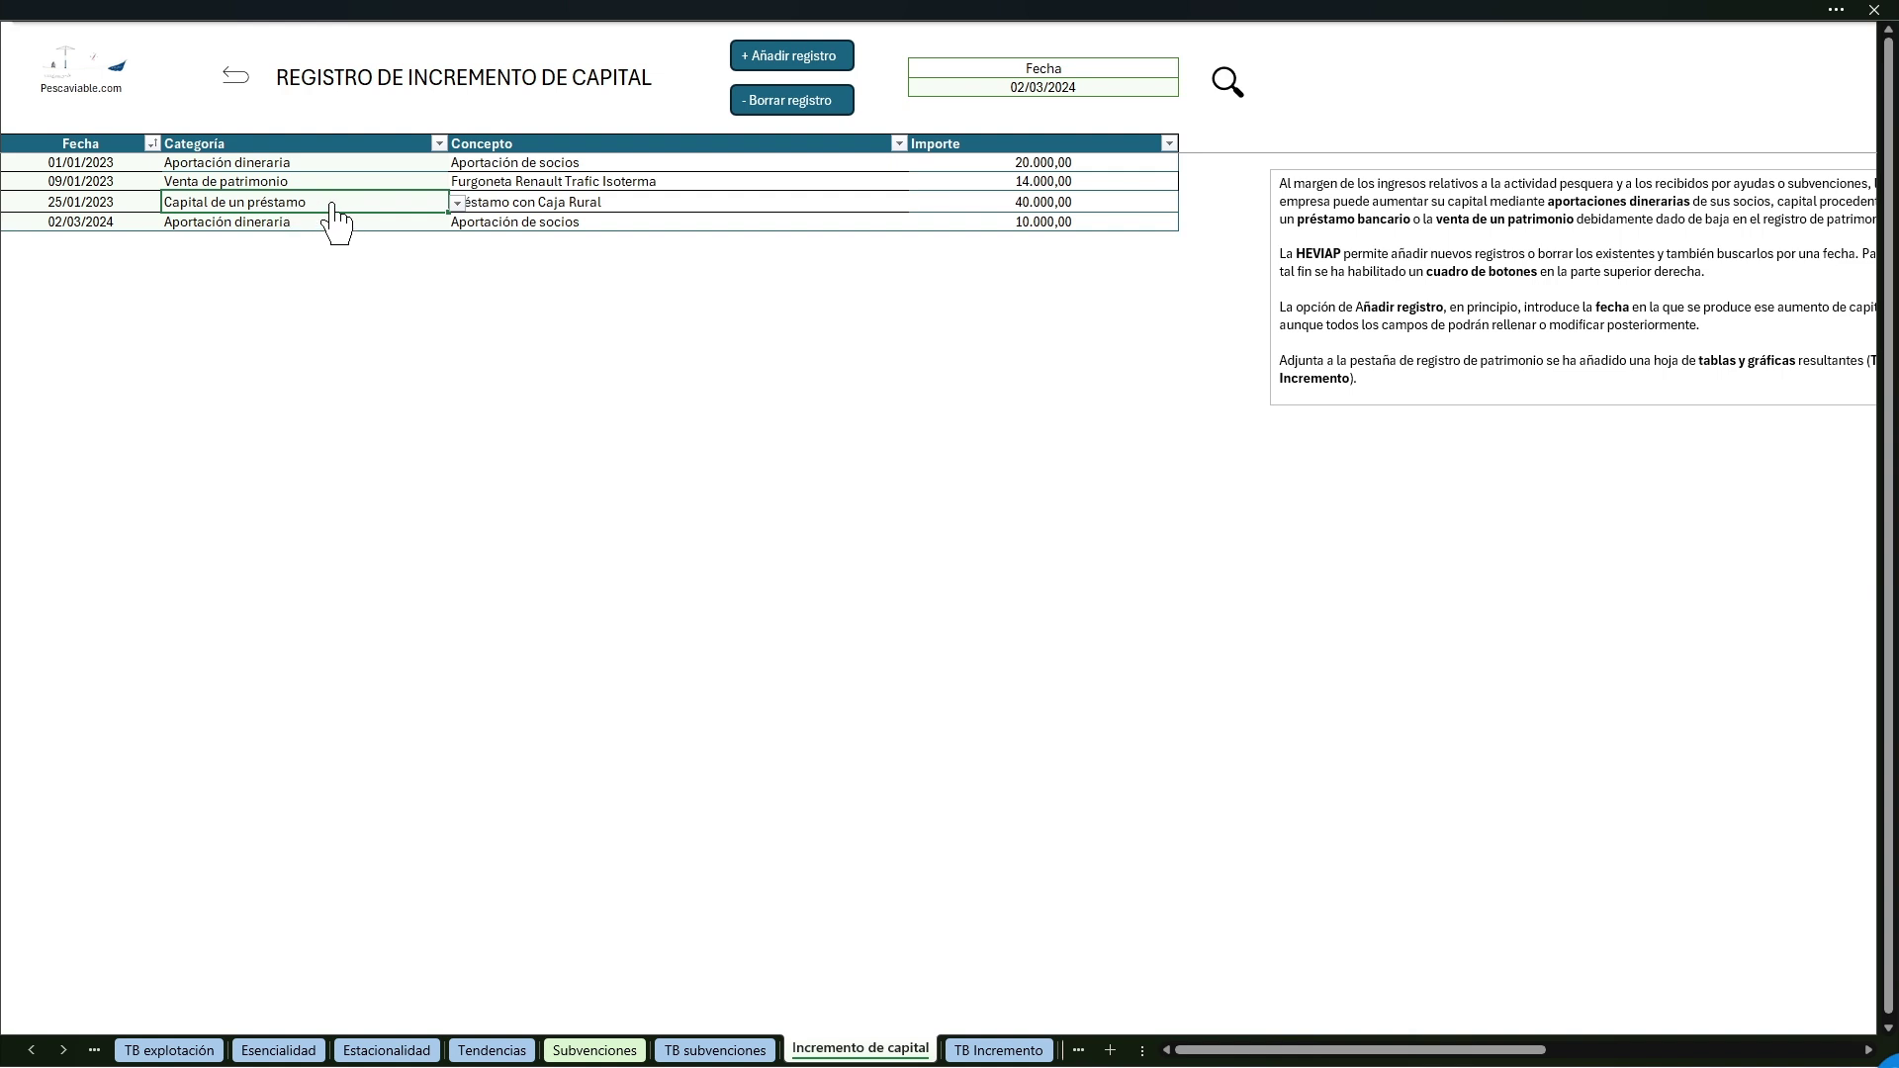
Step: Examine the Renault Trafic van sale record's category choices, concept and amount in the capital increase register, and return to the treasury balance
{"action": "left_click", "coordinate": [307, 181]}
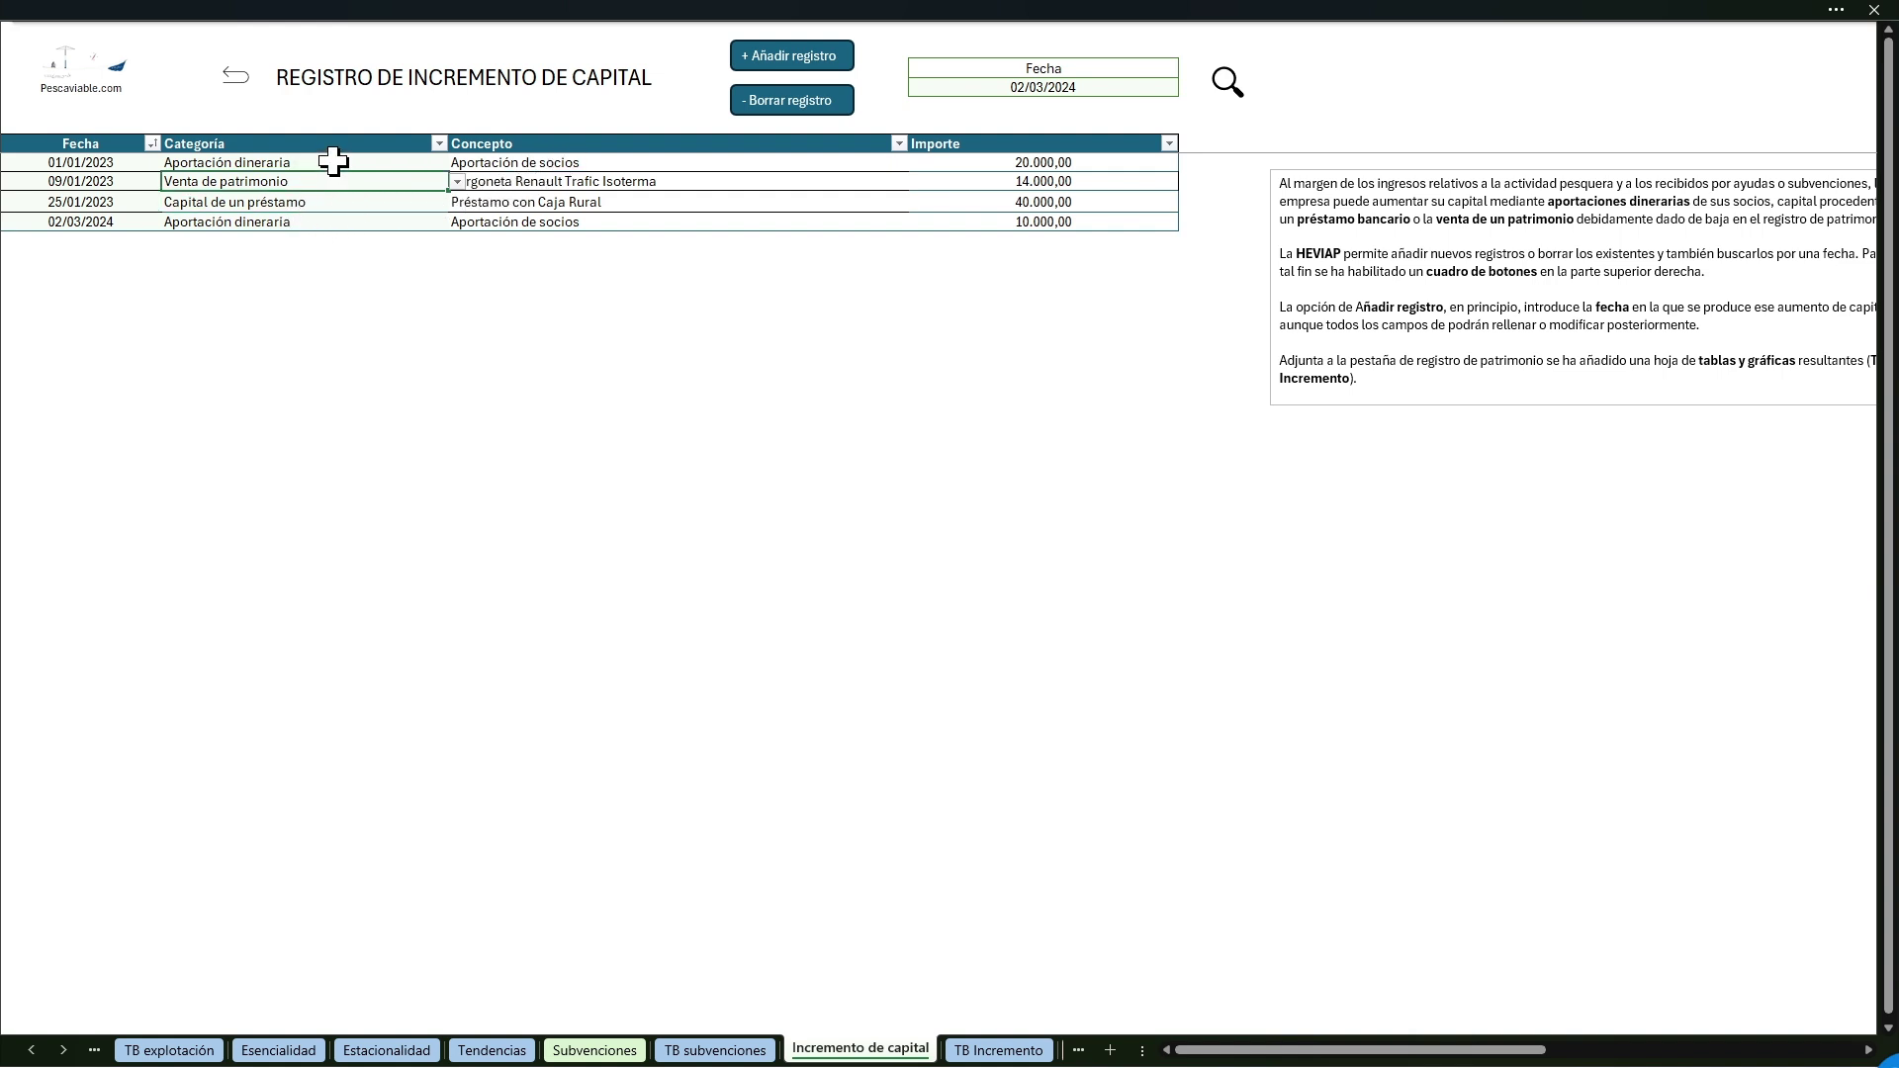
{"action": "left_click", "coordinate": [456, 183]}
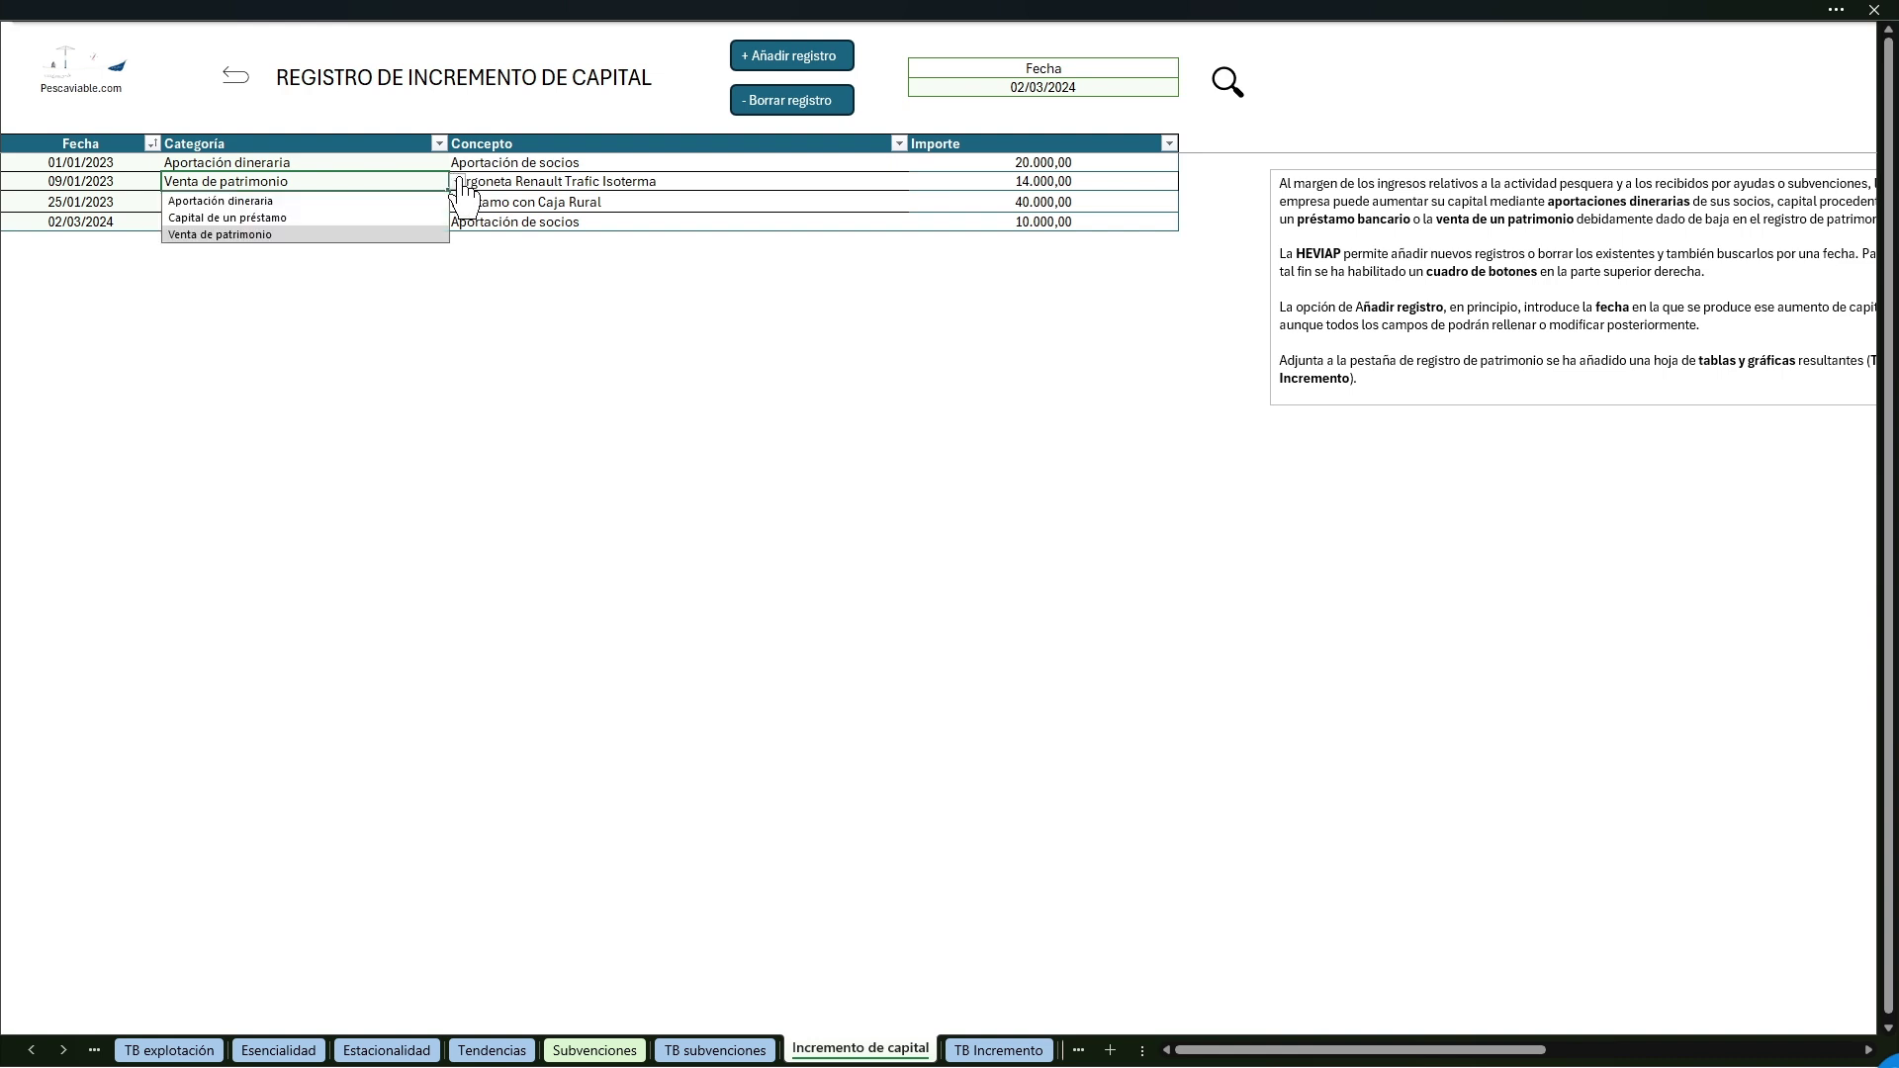
{"action": "left_click", "coordinate": [457, 186]}
{"action": "left_click", "coordinate": [532, 181]}
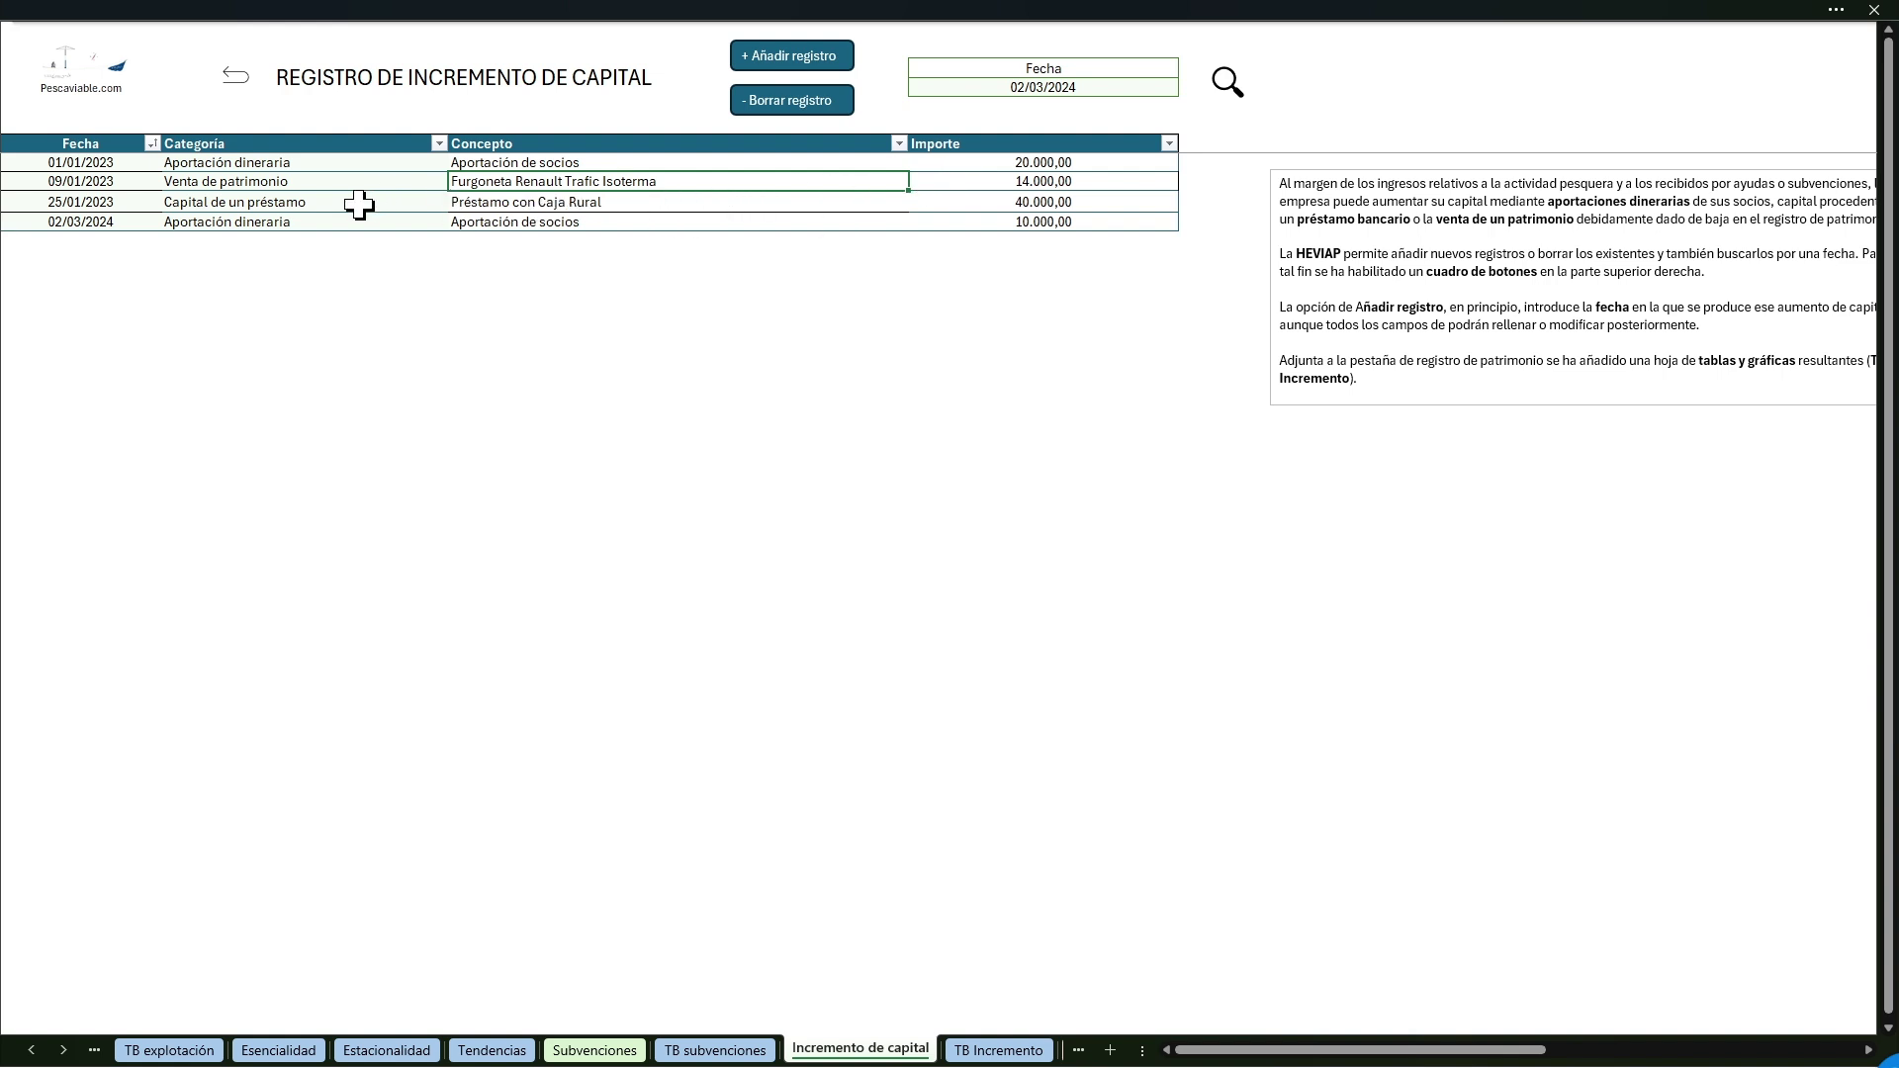
{"action": "left_click", "coordinate": [977, 185]}
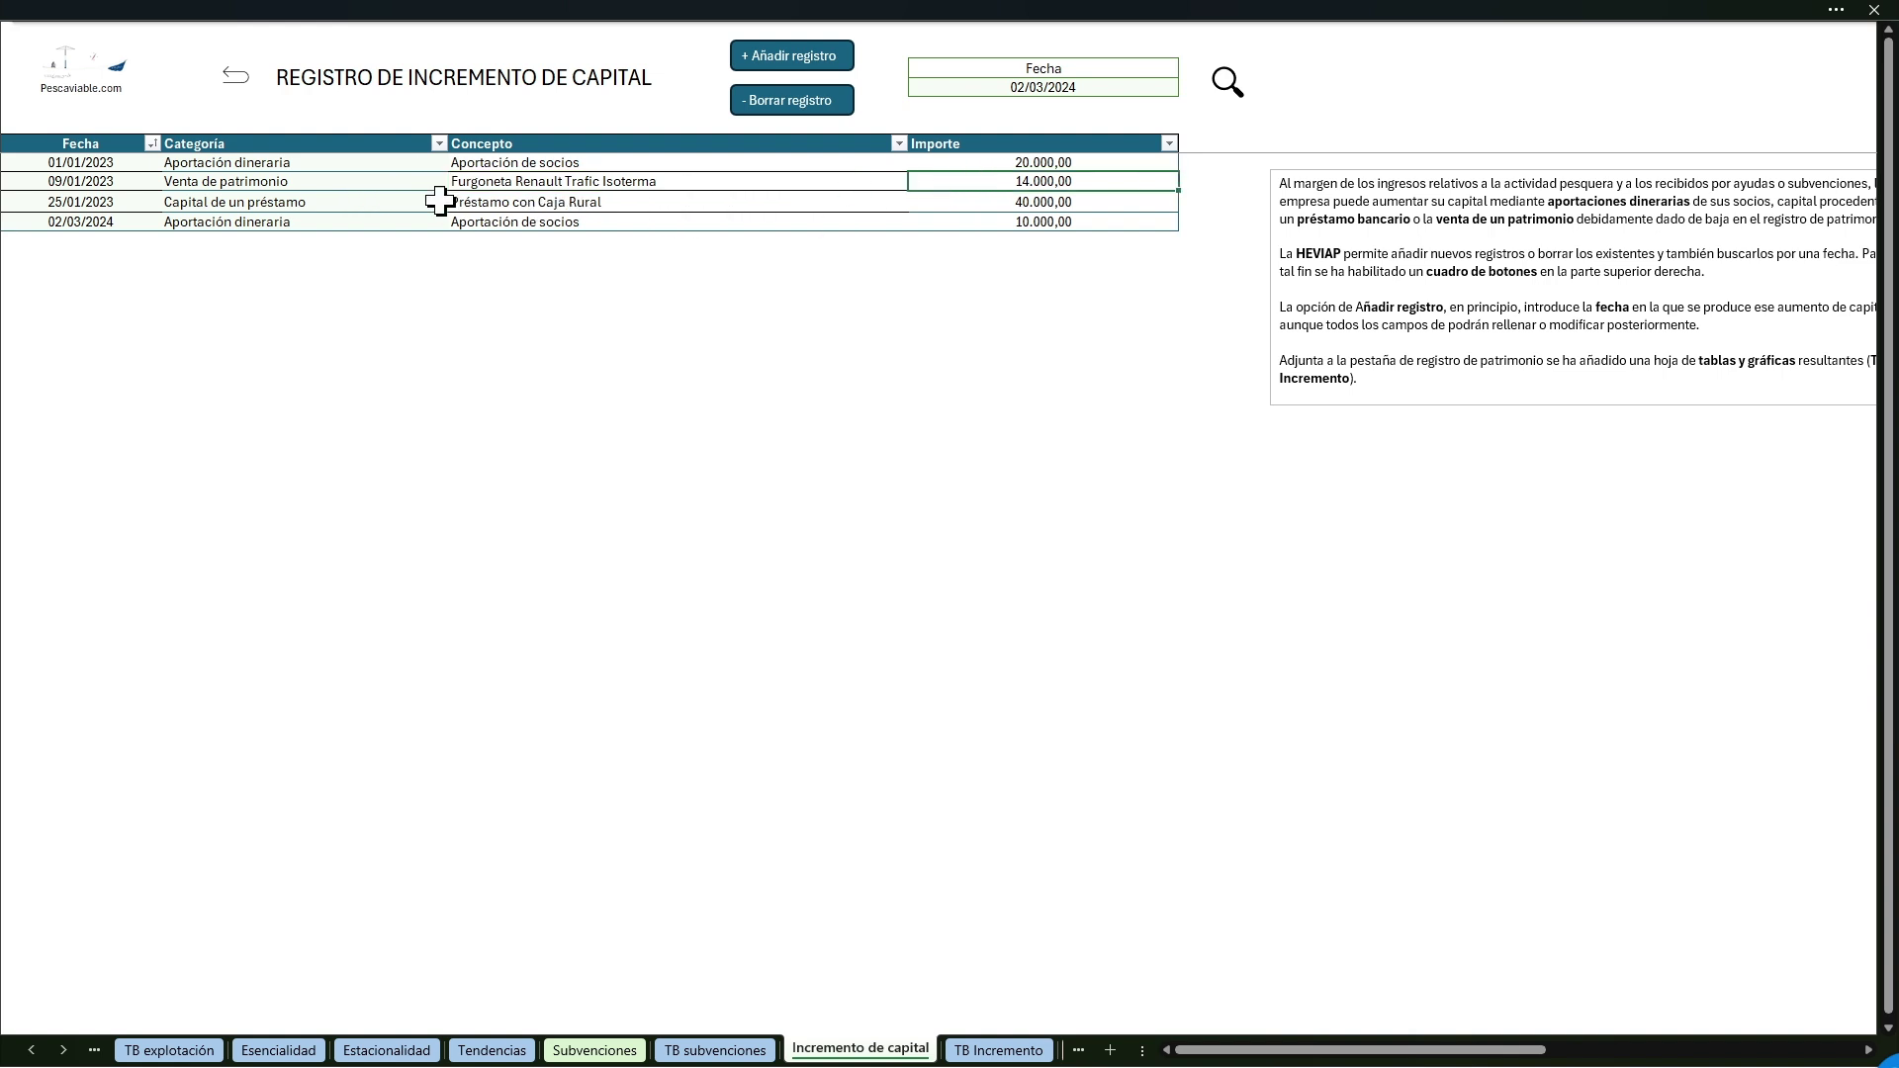
{"action": "left_click", "coordinate": [329, 179]}
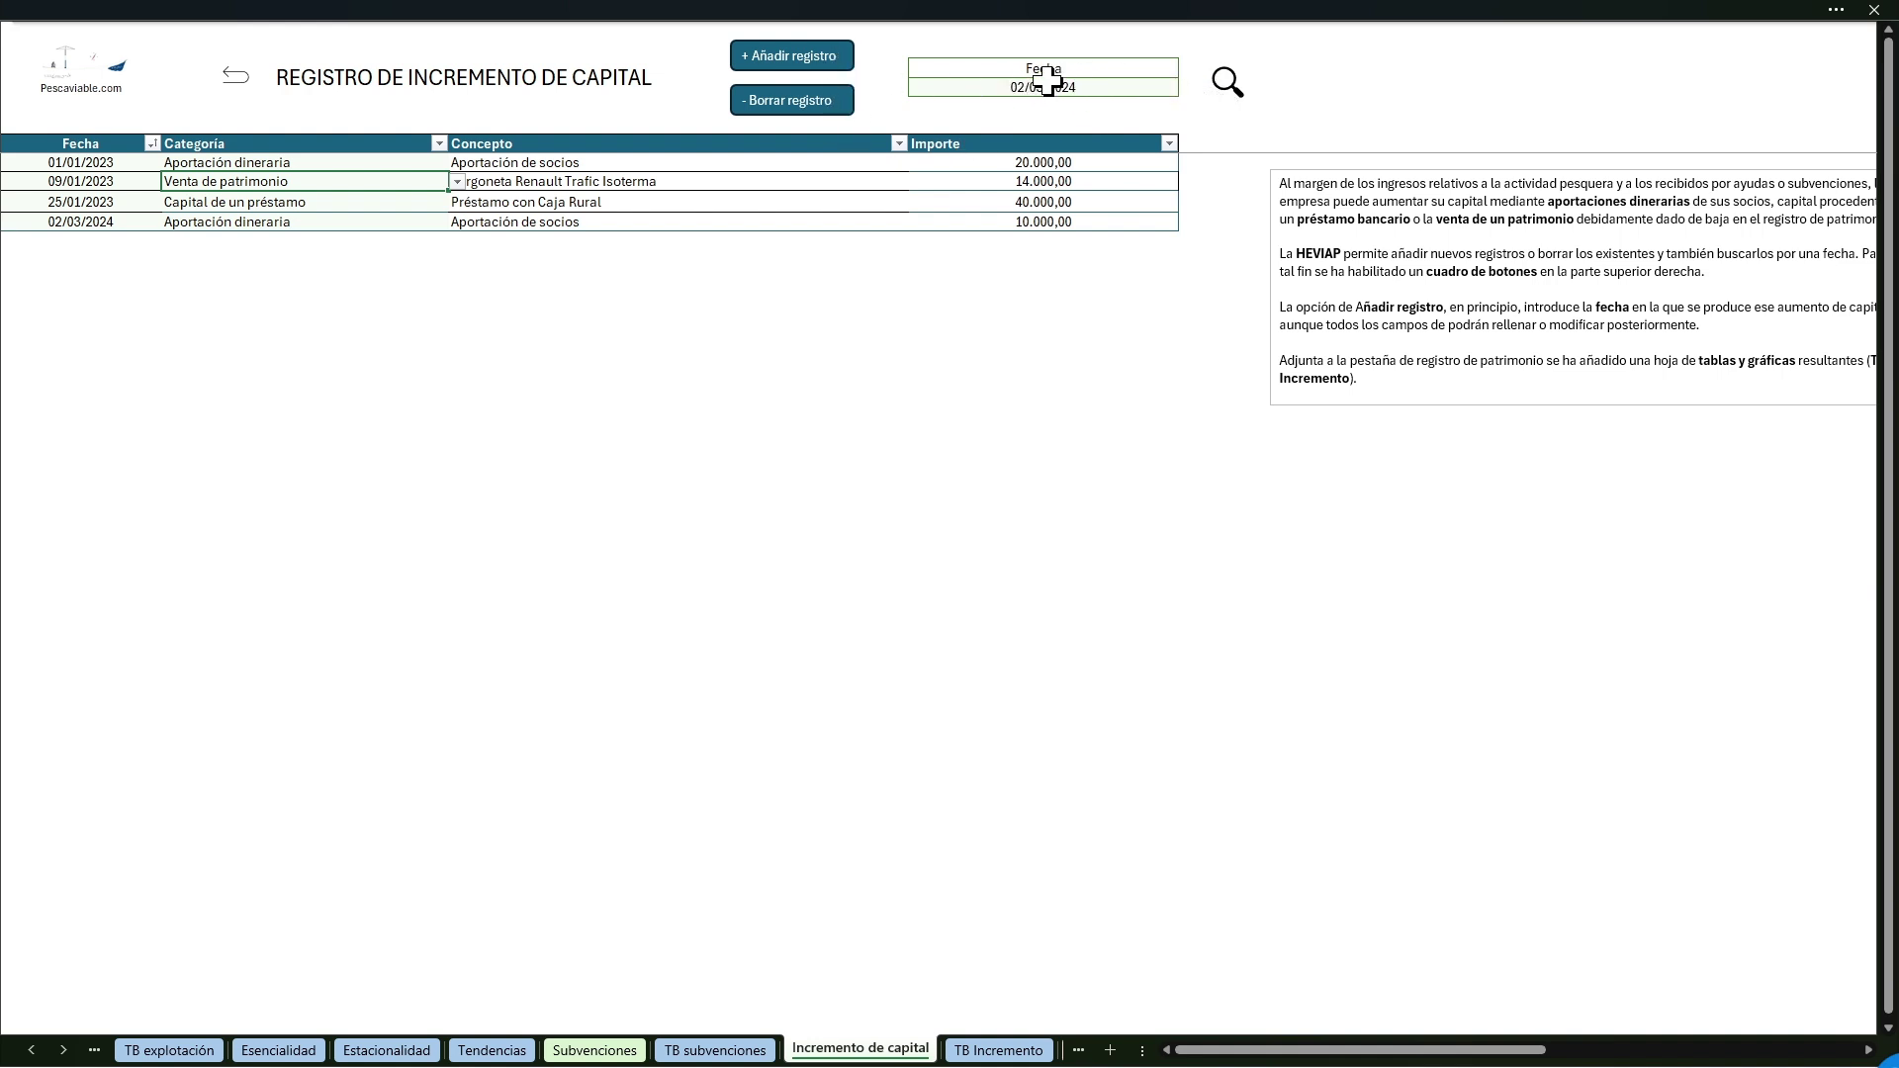
{"action": "left_click", "coordinate": [237, 77]}
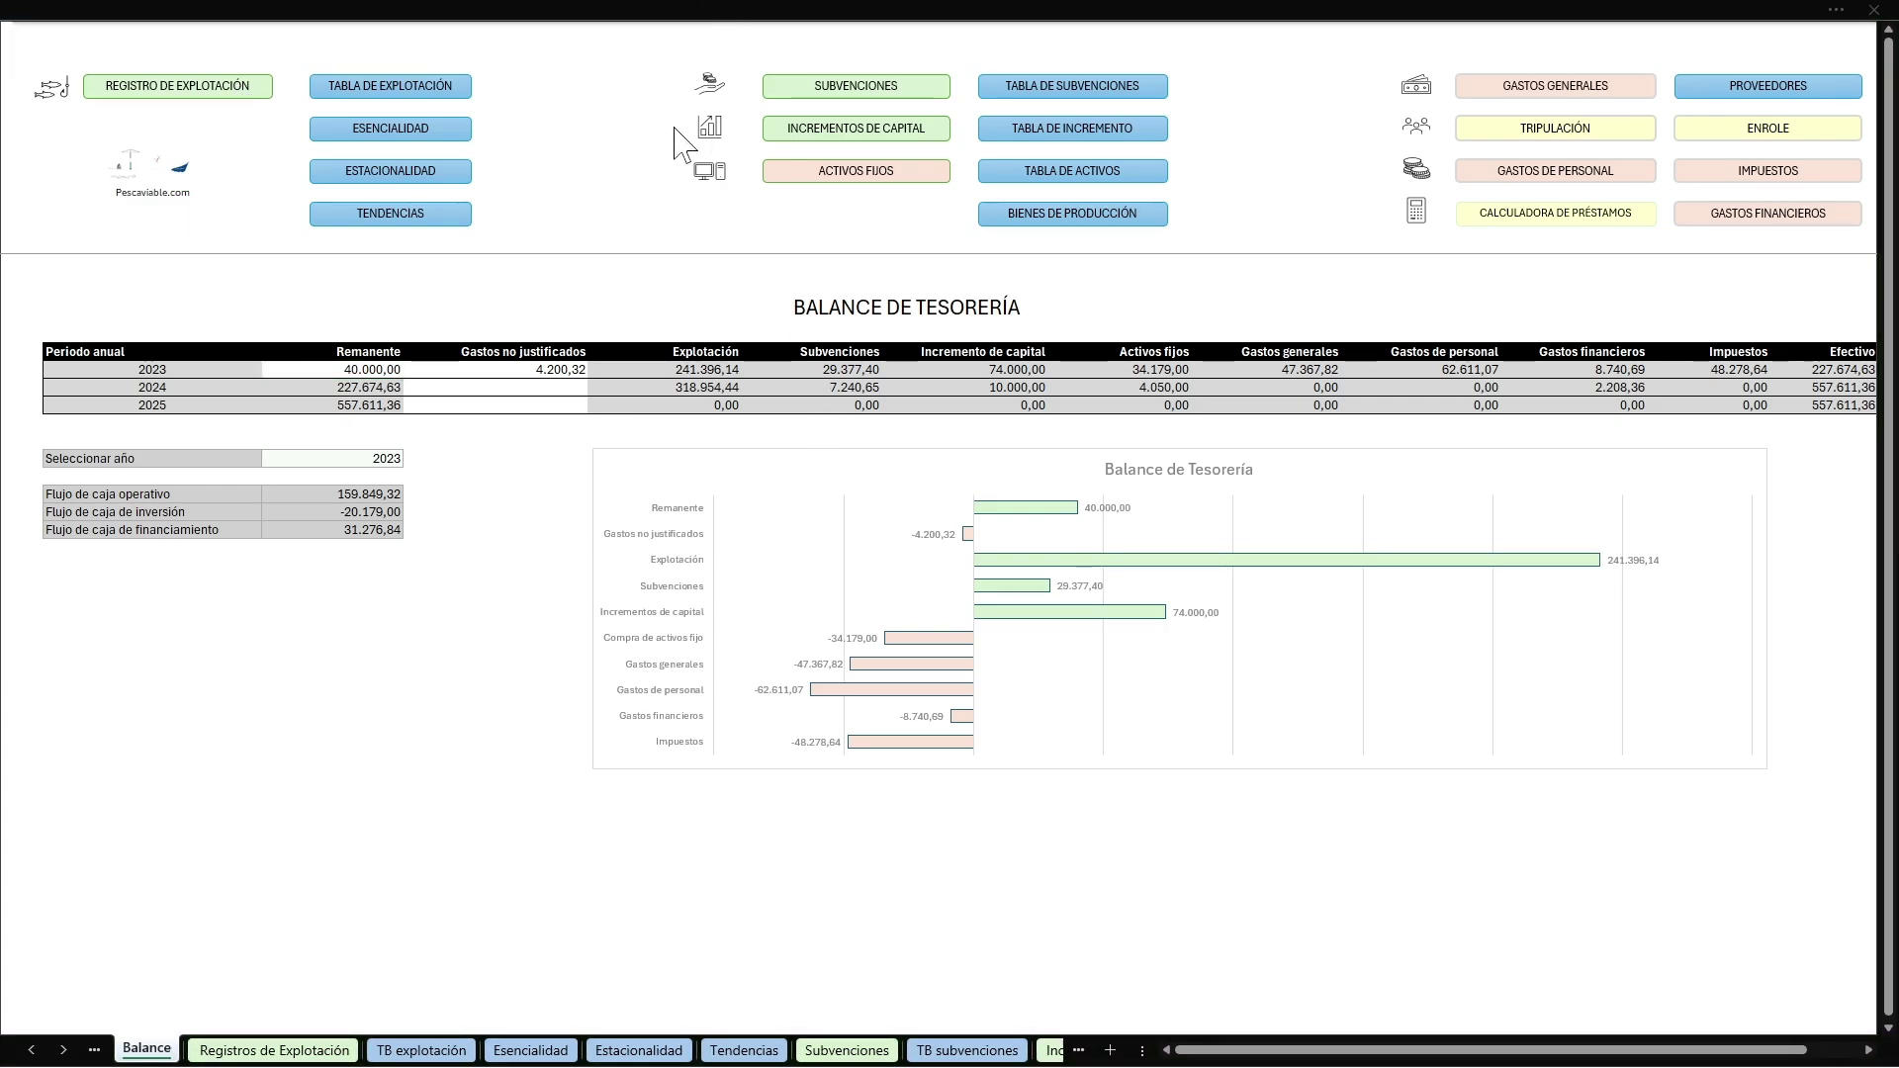
Step: Review the capital increase summary table, its chart and its annual filter, and return to the treasury balance
{"action": "left_click", "coordinate": [1059, 145]}
{"action": "left_click", "coordinate": [532, 124]}
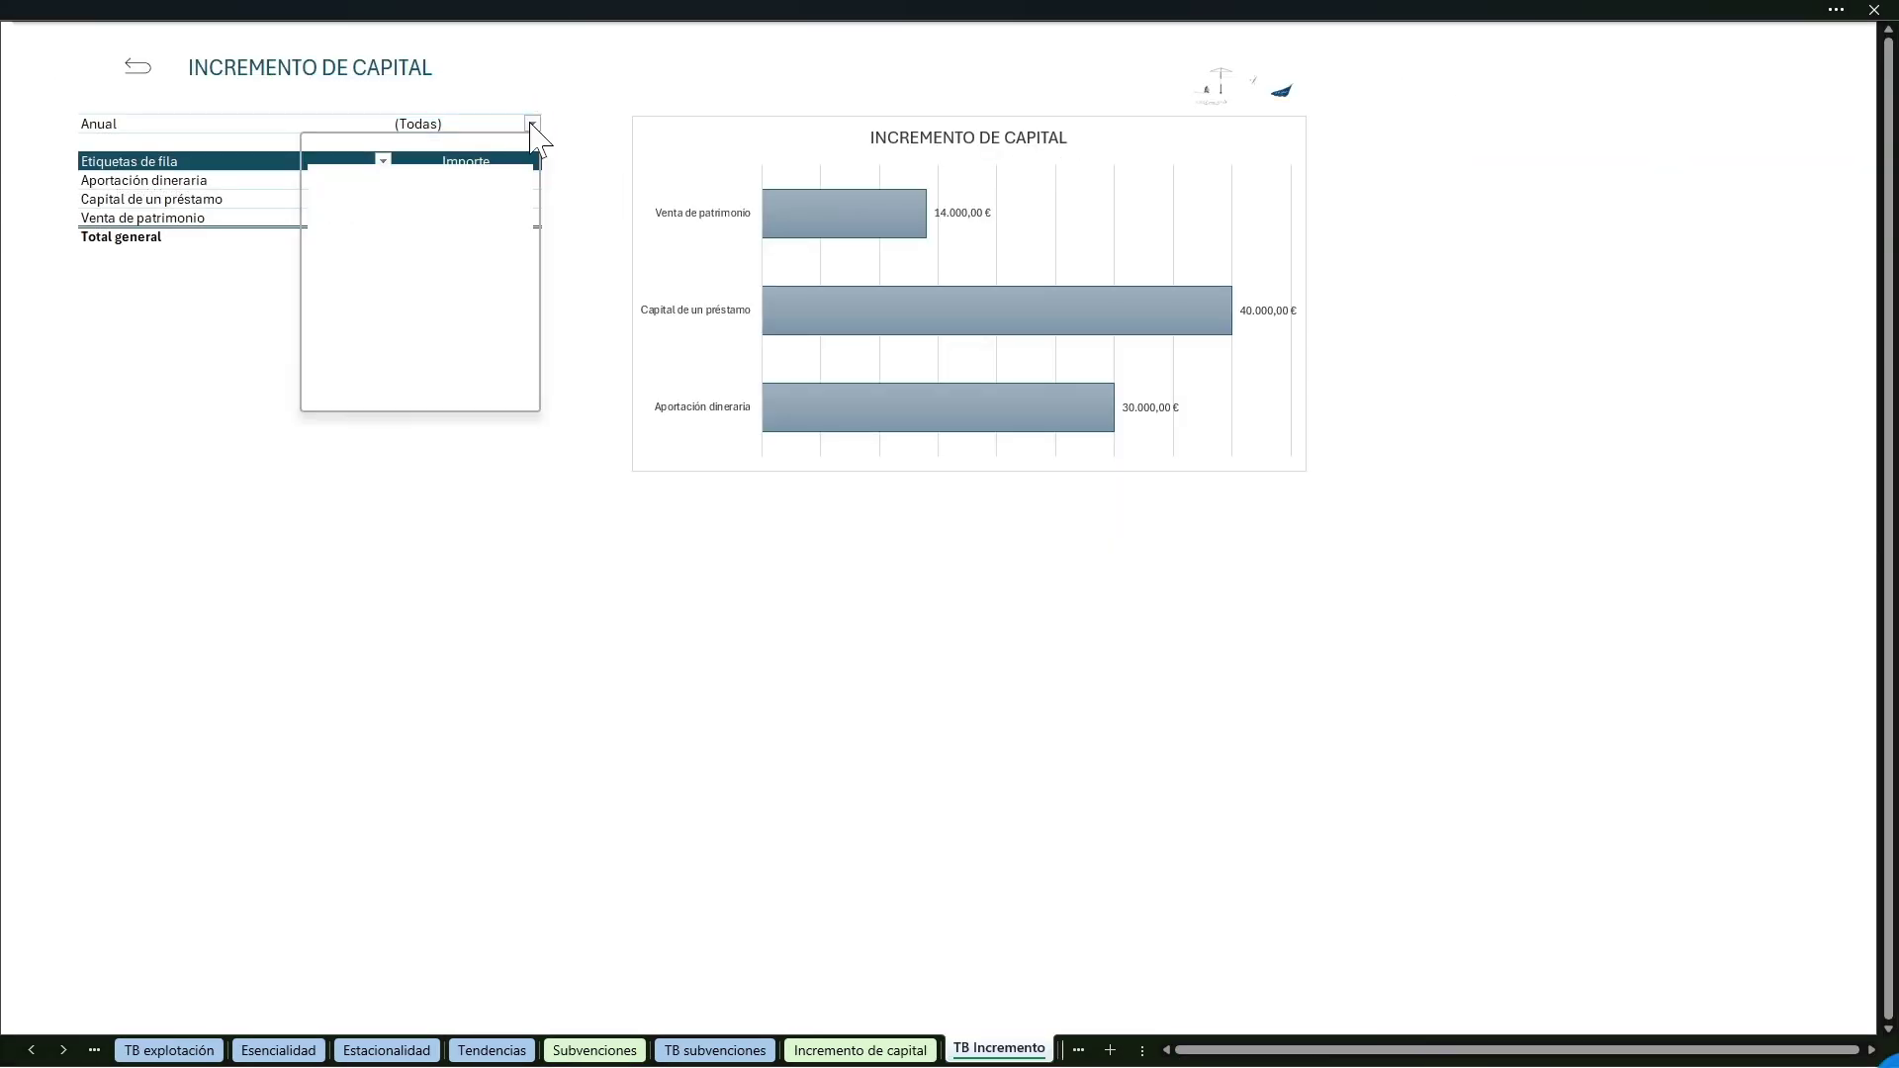
{"action": "left_click", "coordinate": [343, 191]}
{"action": "left_click", "coordinate": [435, 385]}
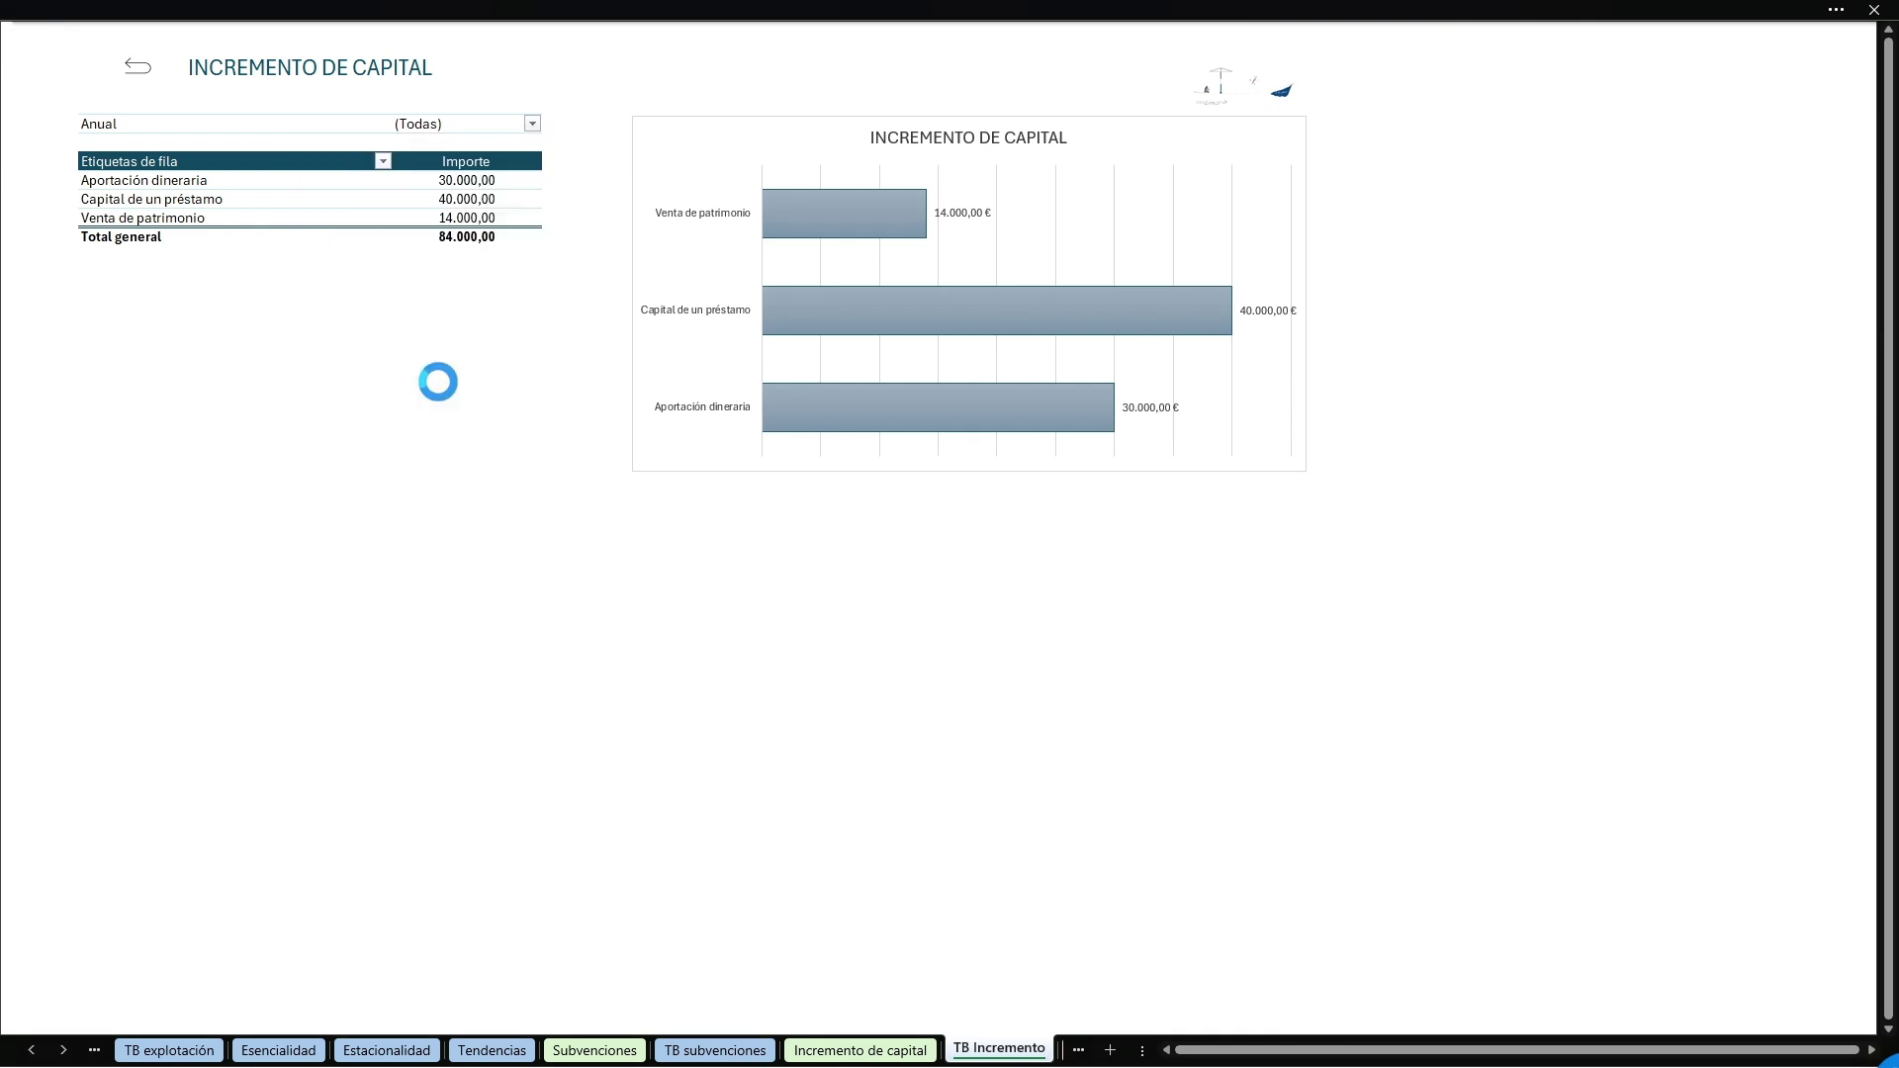
{"action": "left_click", "coordinate": [142, 71]}
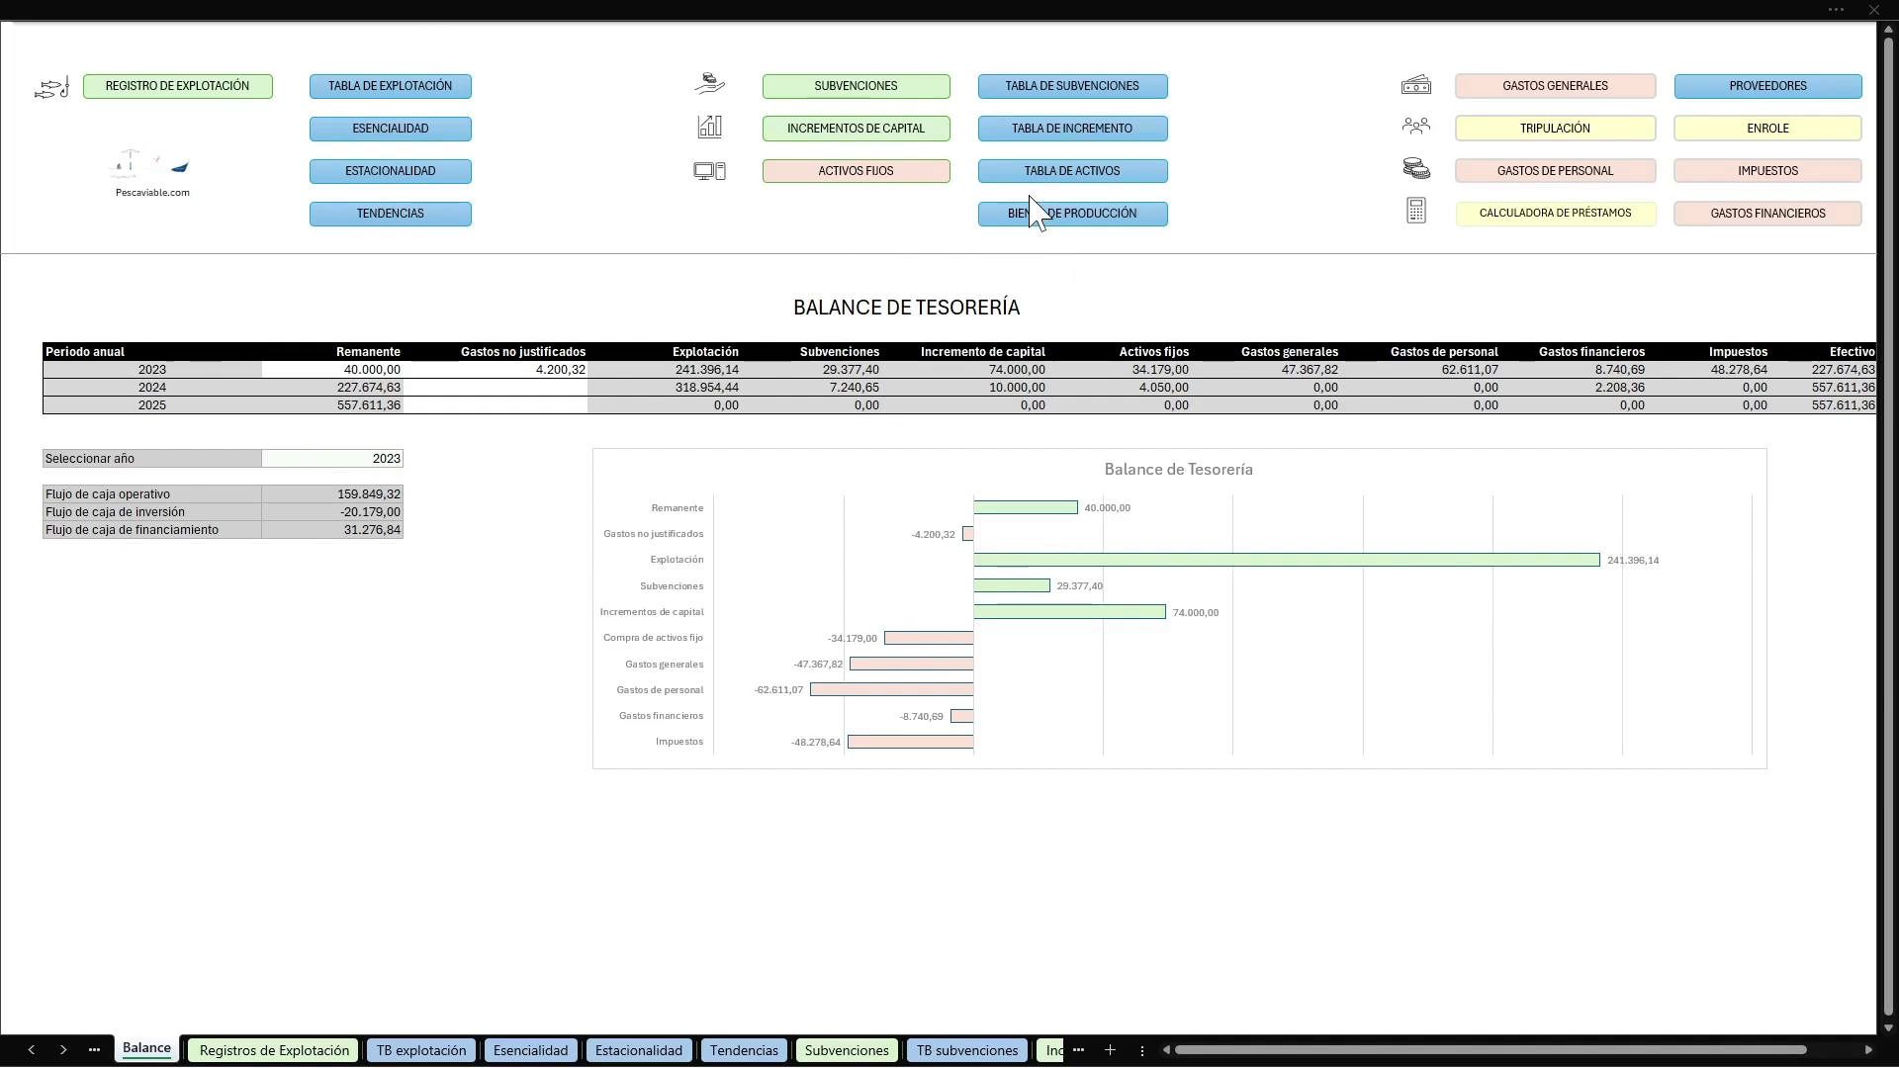
Step: Open the fixed assets register and examine the Renault Trafic isoterma's category choices and the acquisition dates of the van and Pertinaz
{"action": "left_click", "coordinate": [872, 170]}
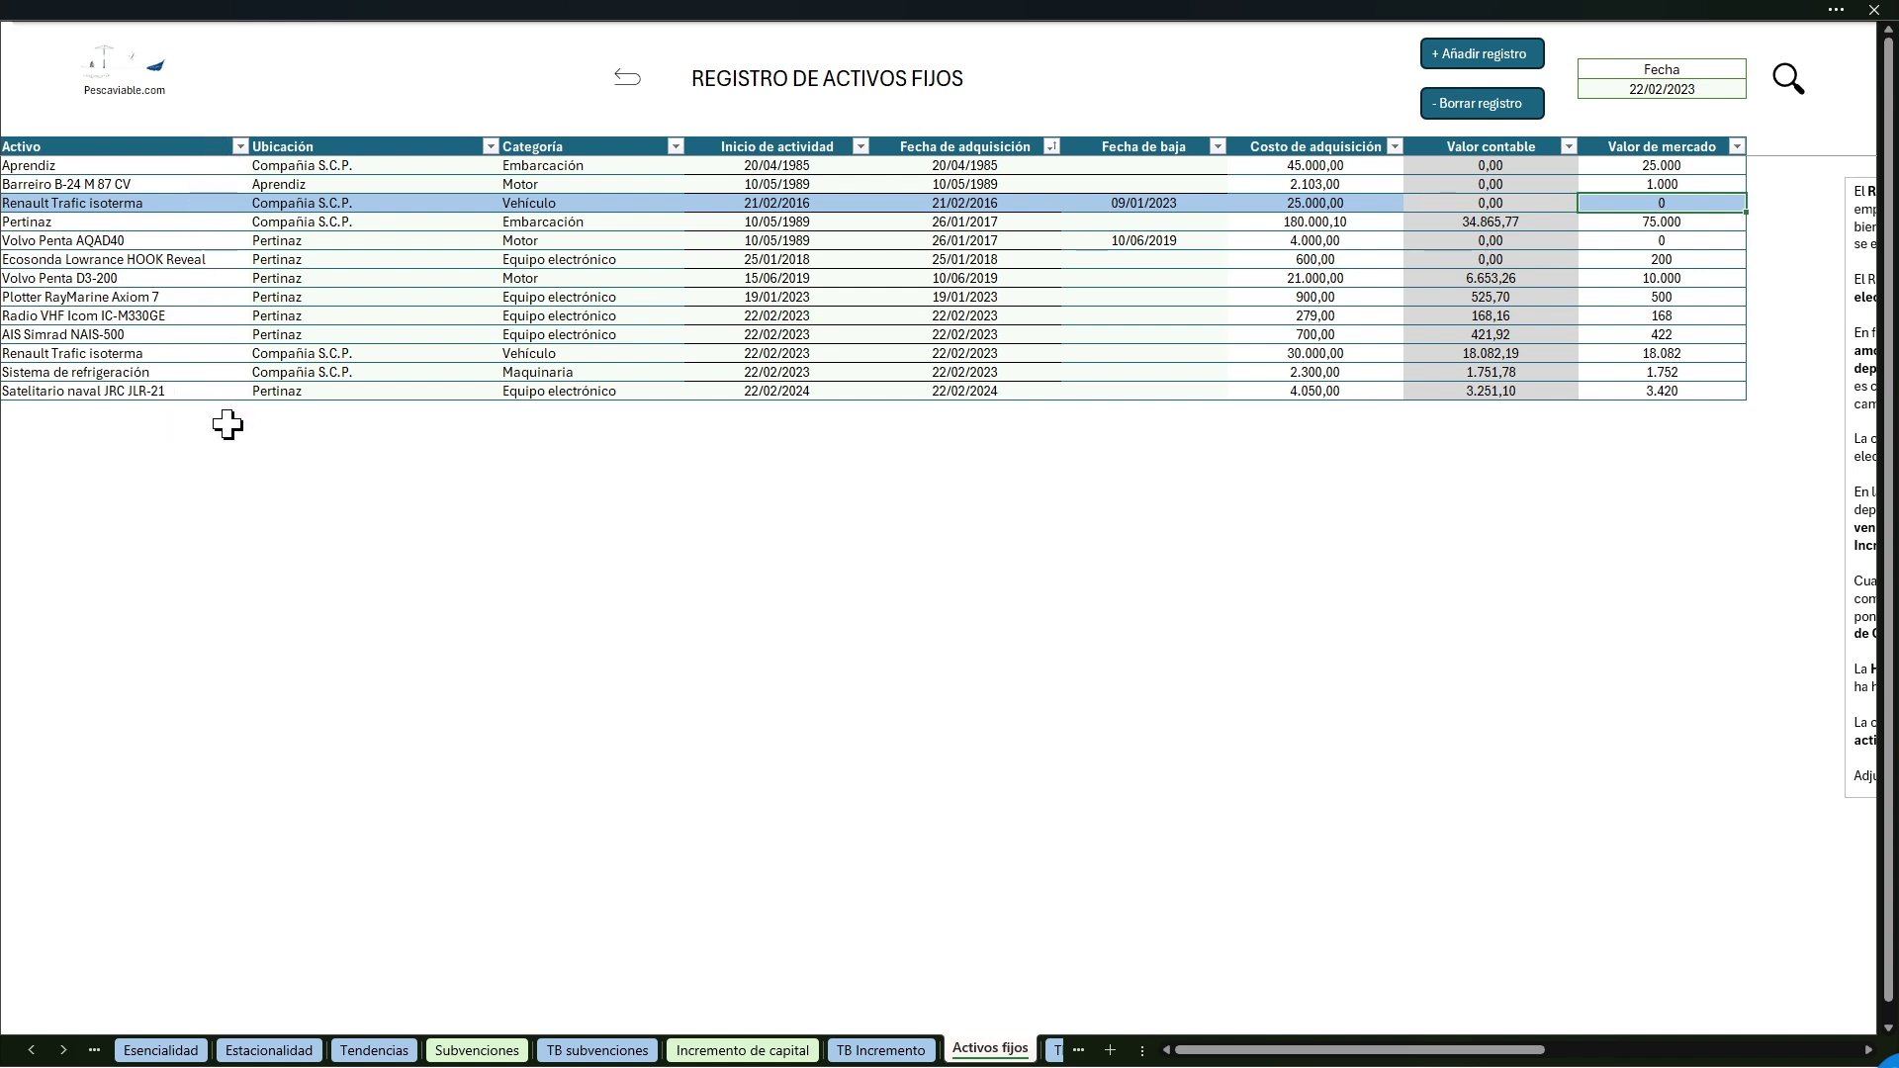
{"action": "left_click", "coordinate": [193, 223]}
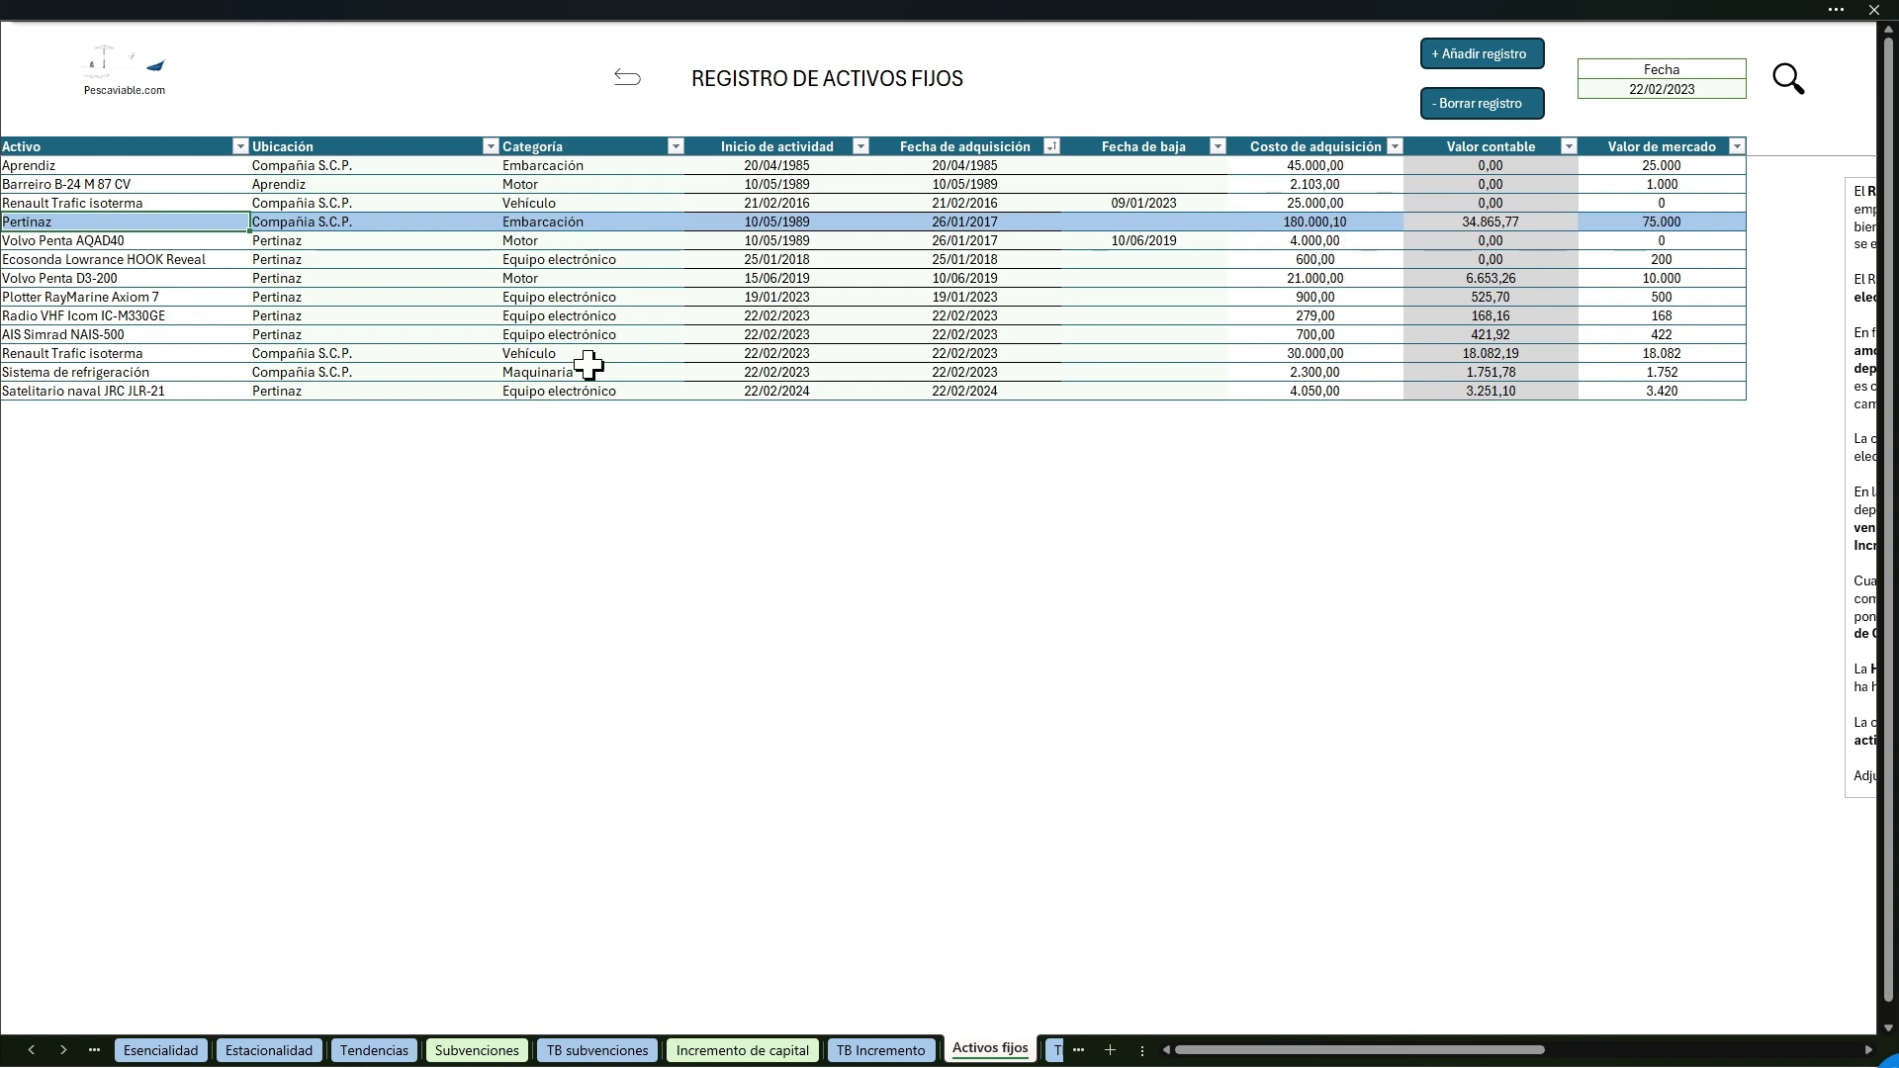
{"action": "left_click", "coordinate": [447, 206]}
{"action": "left_click", "coordinate": [585, 206]}
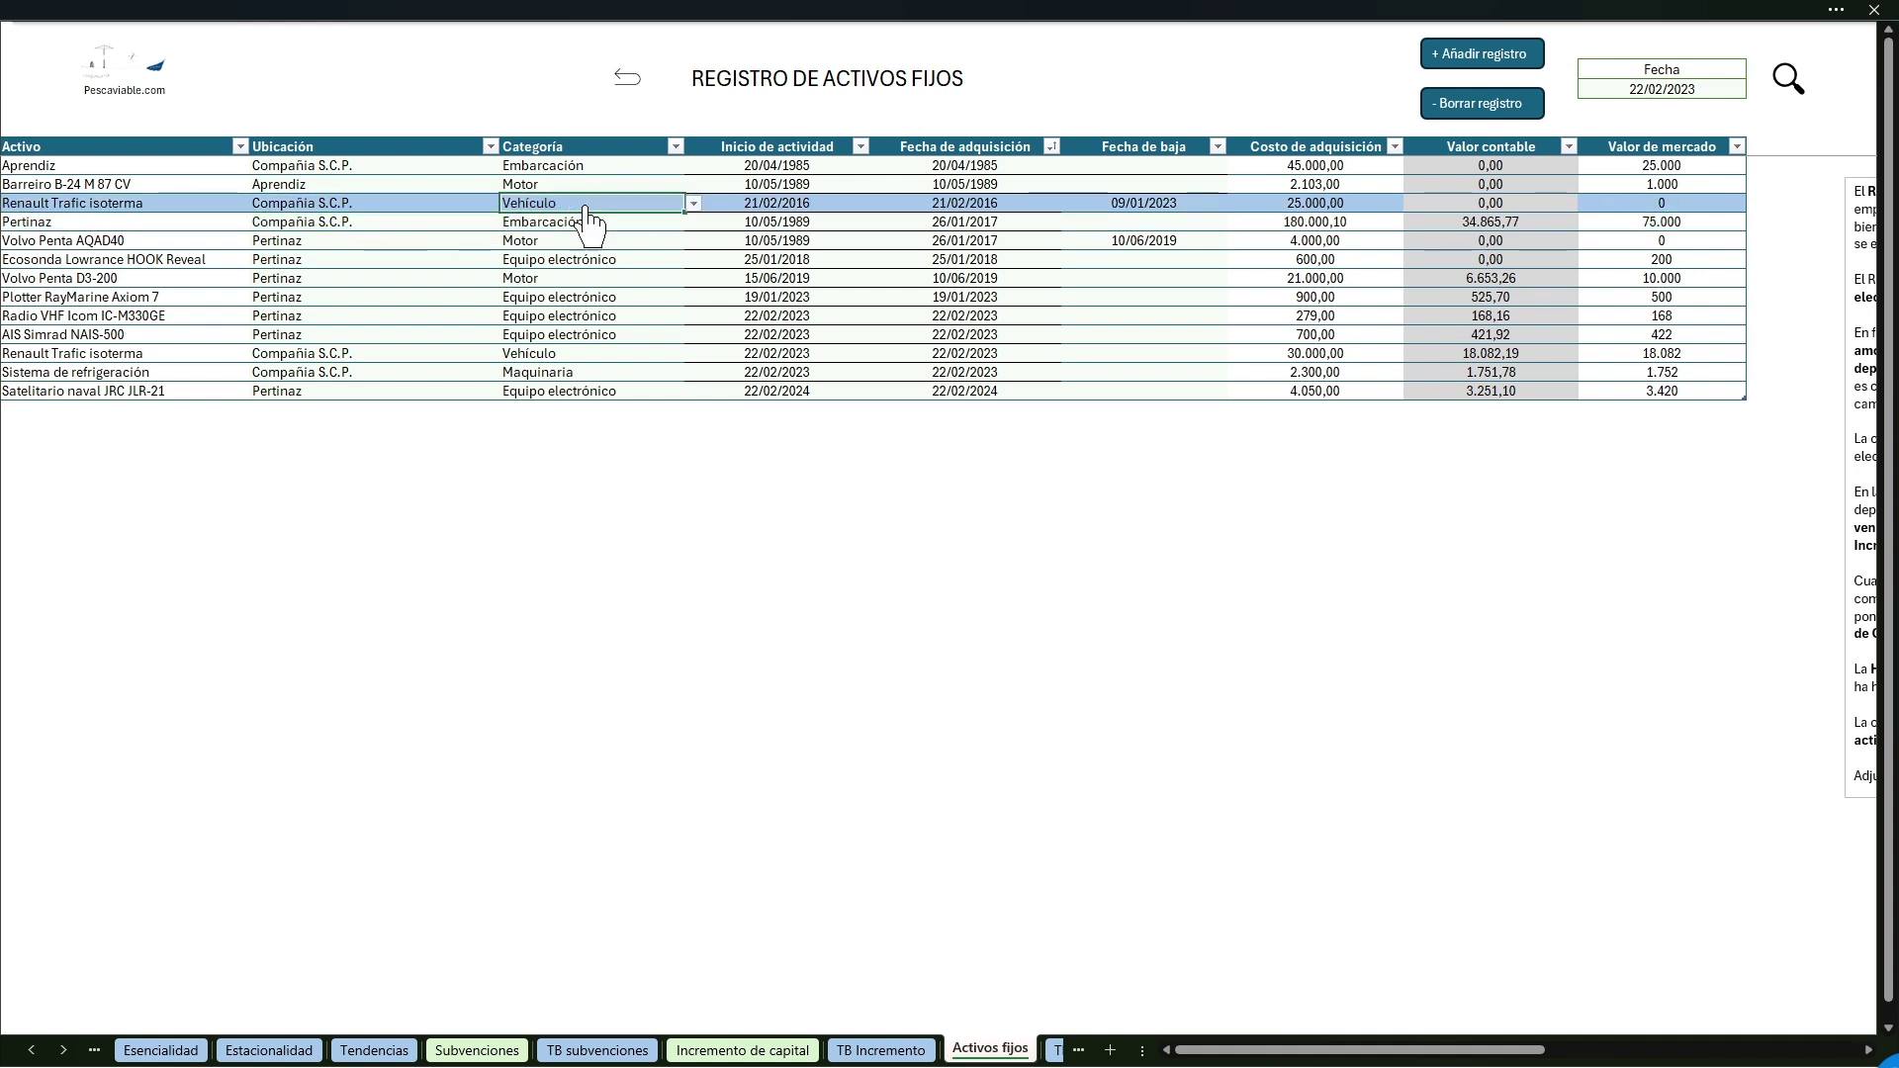
{"action": "left_click", "coordinate": [695, 205]}
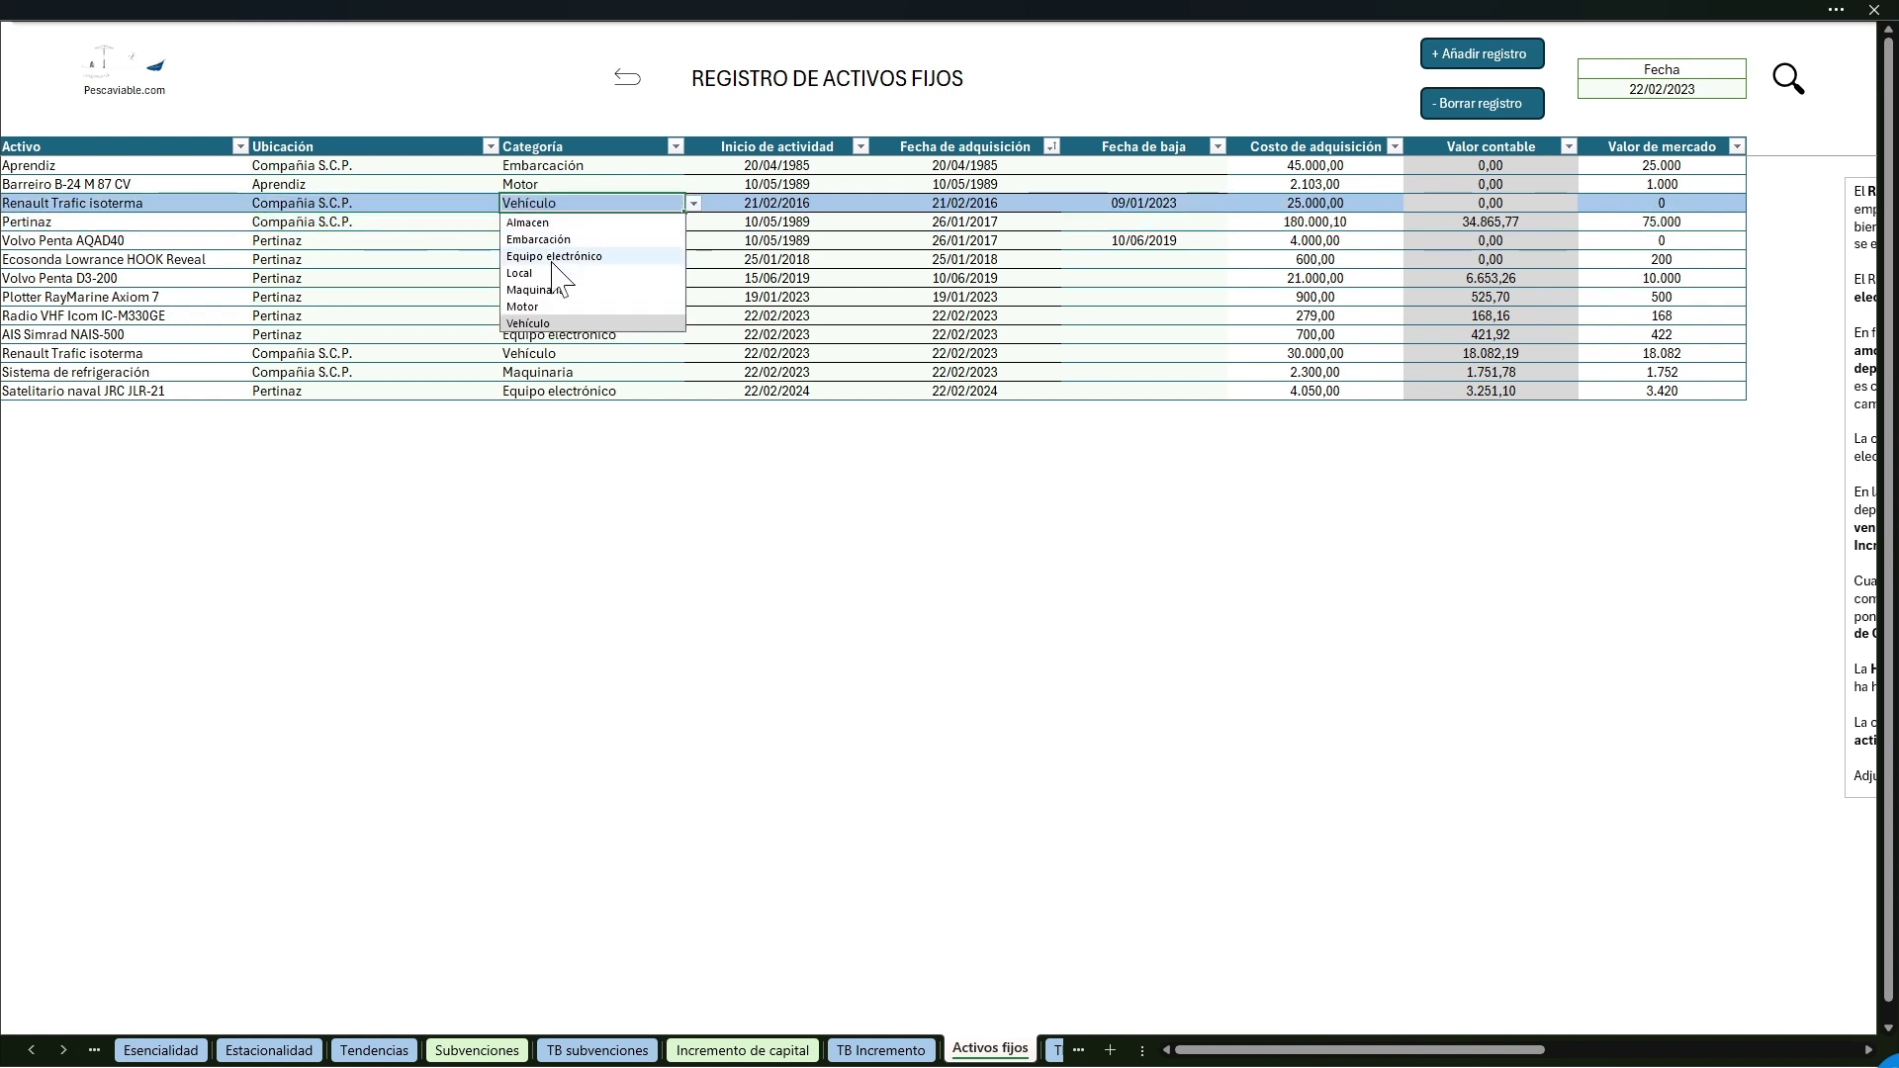
{"action": "left_click", "coordinate": [547, 324]}
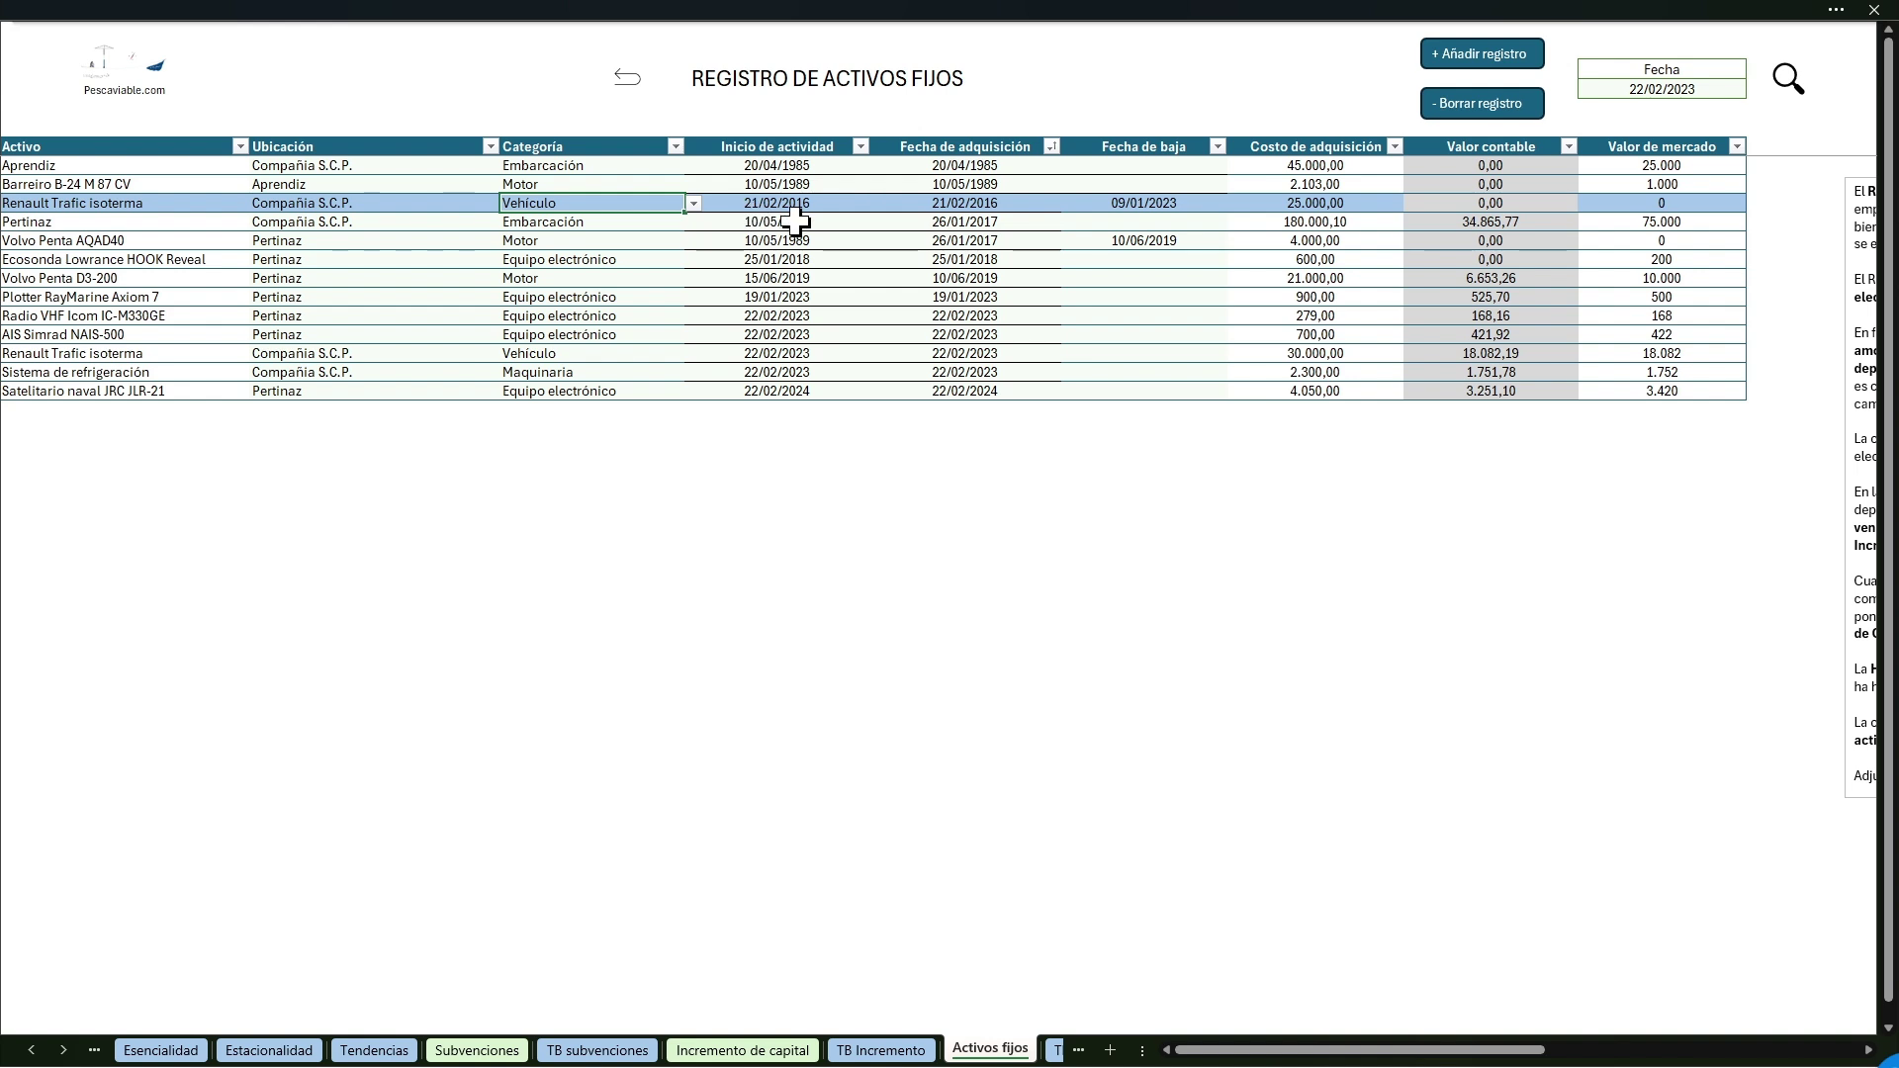
{"action": "left_click", "coordinate": [973, 202]}
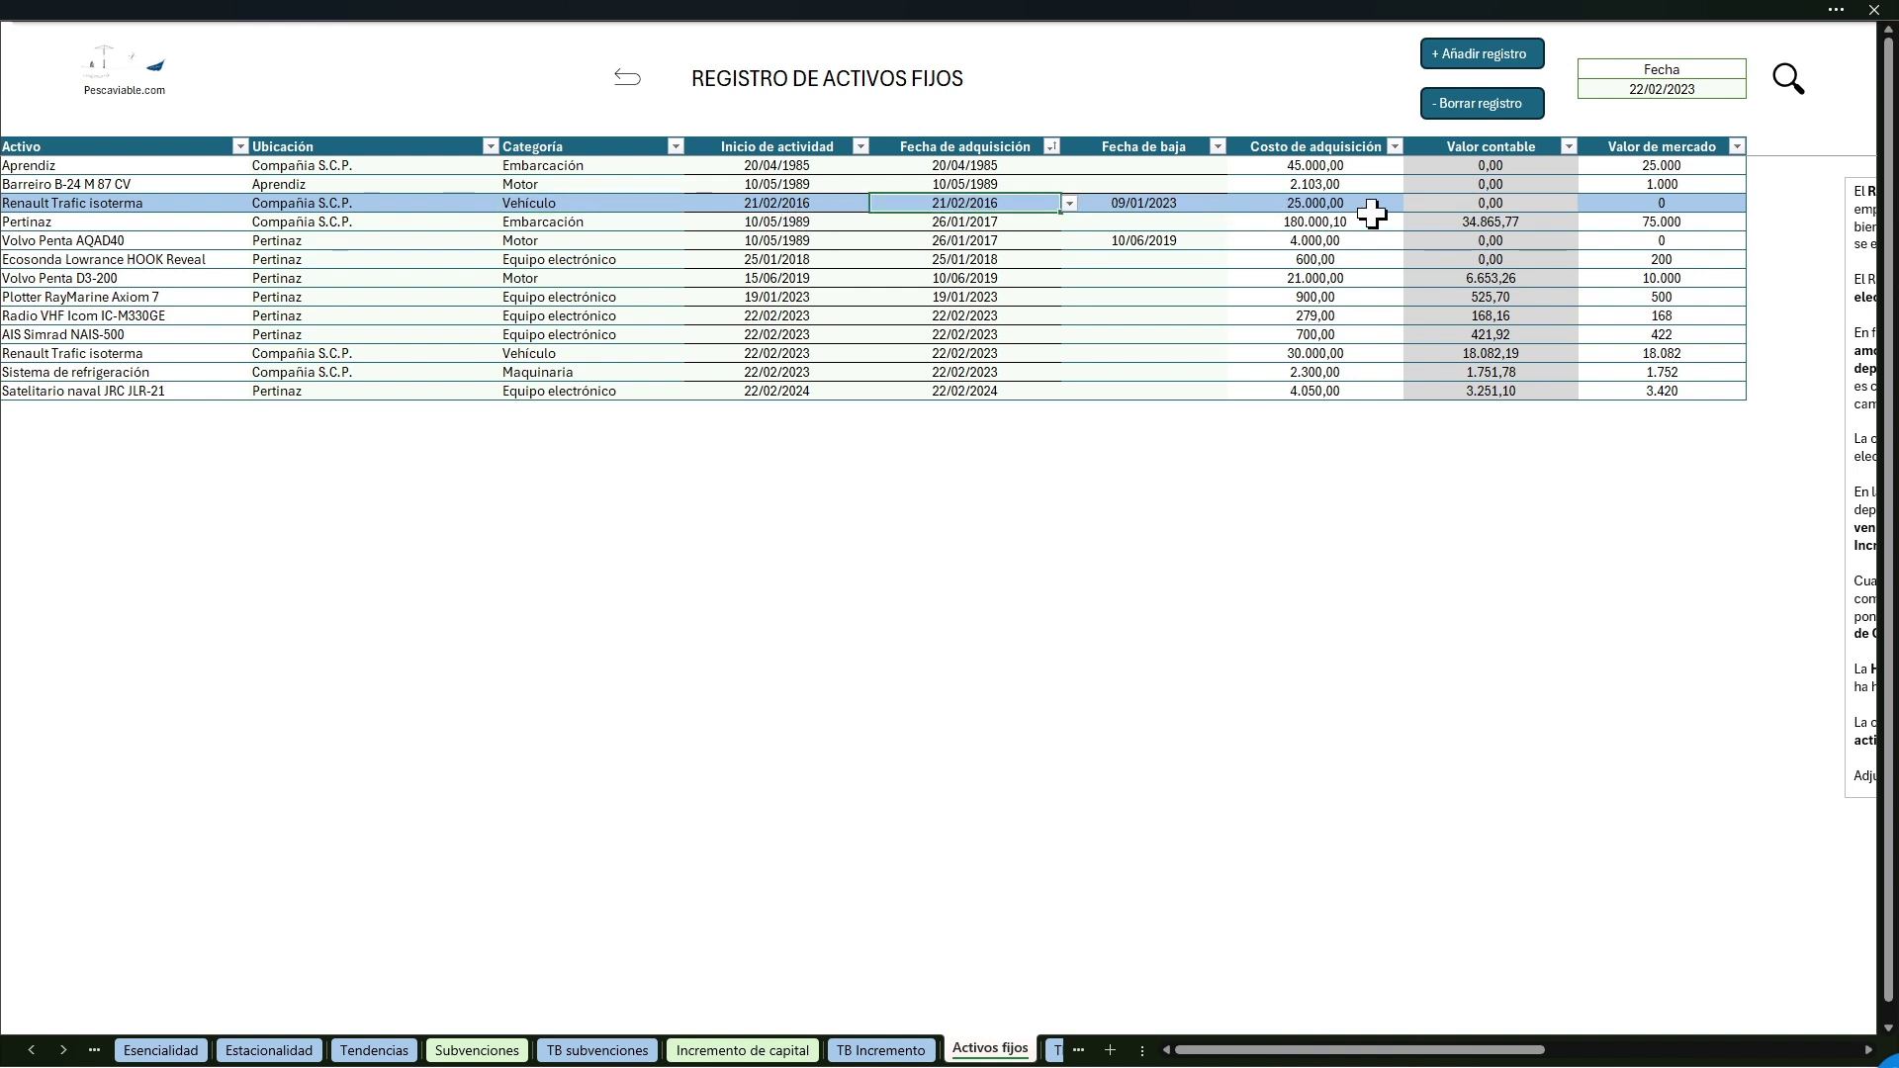
{"action": "left_click", "coordinate": [972, 221]}
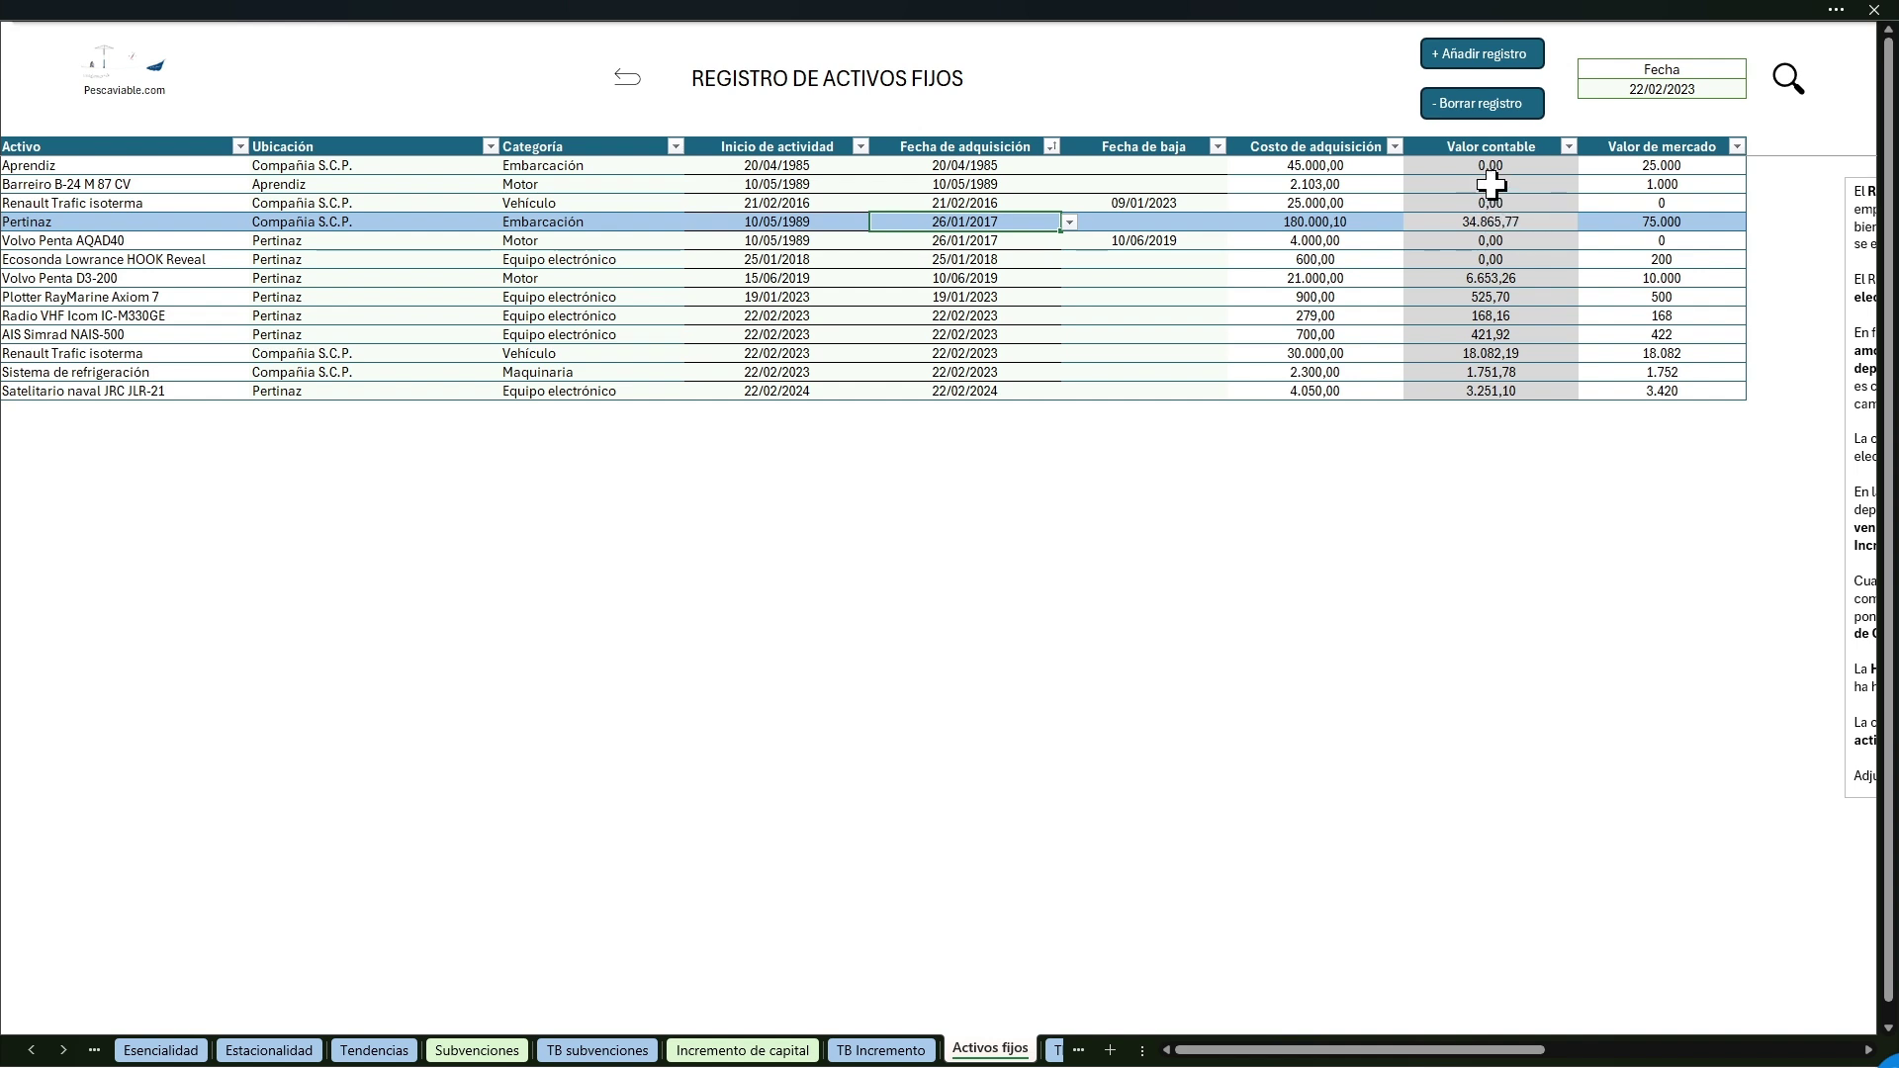
Step: Set the market value of the Barreiro B-24 M 87 CV motor to 500
{"action": "left_click", "coordinate": [1337, 184]}
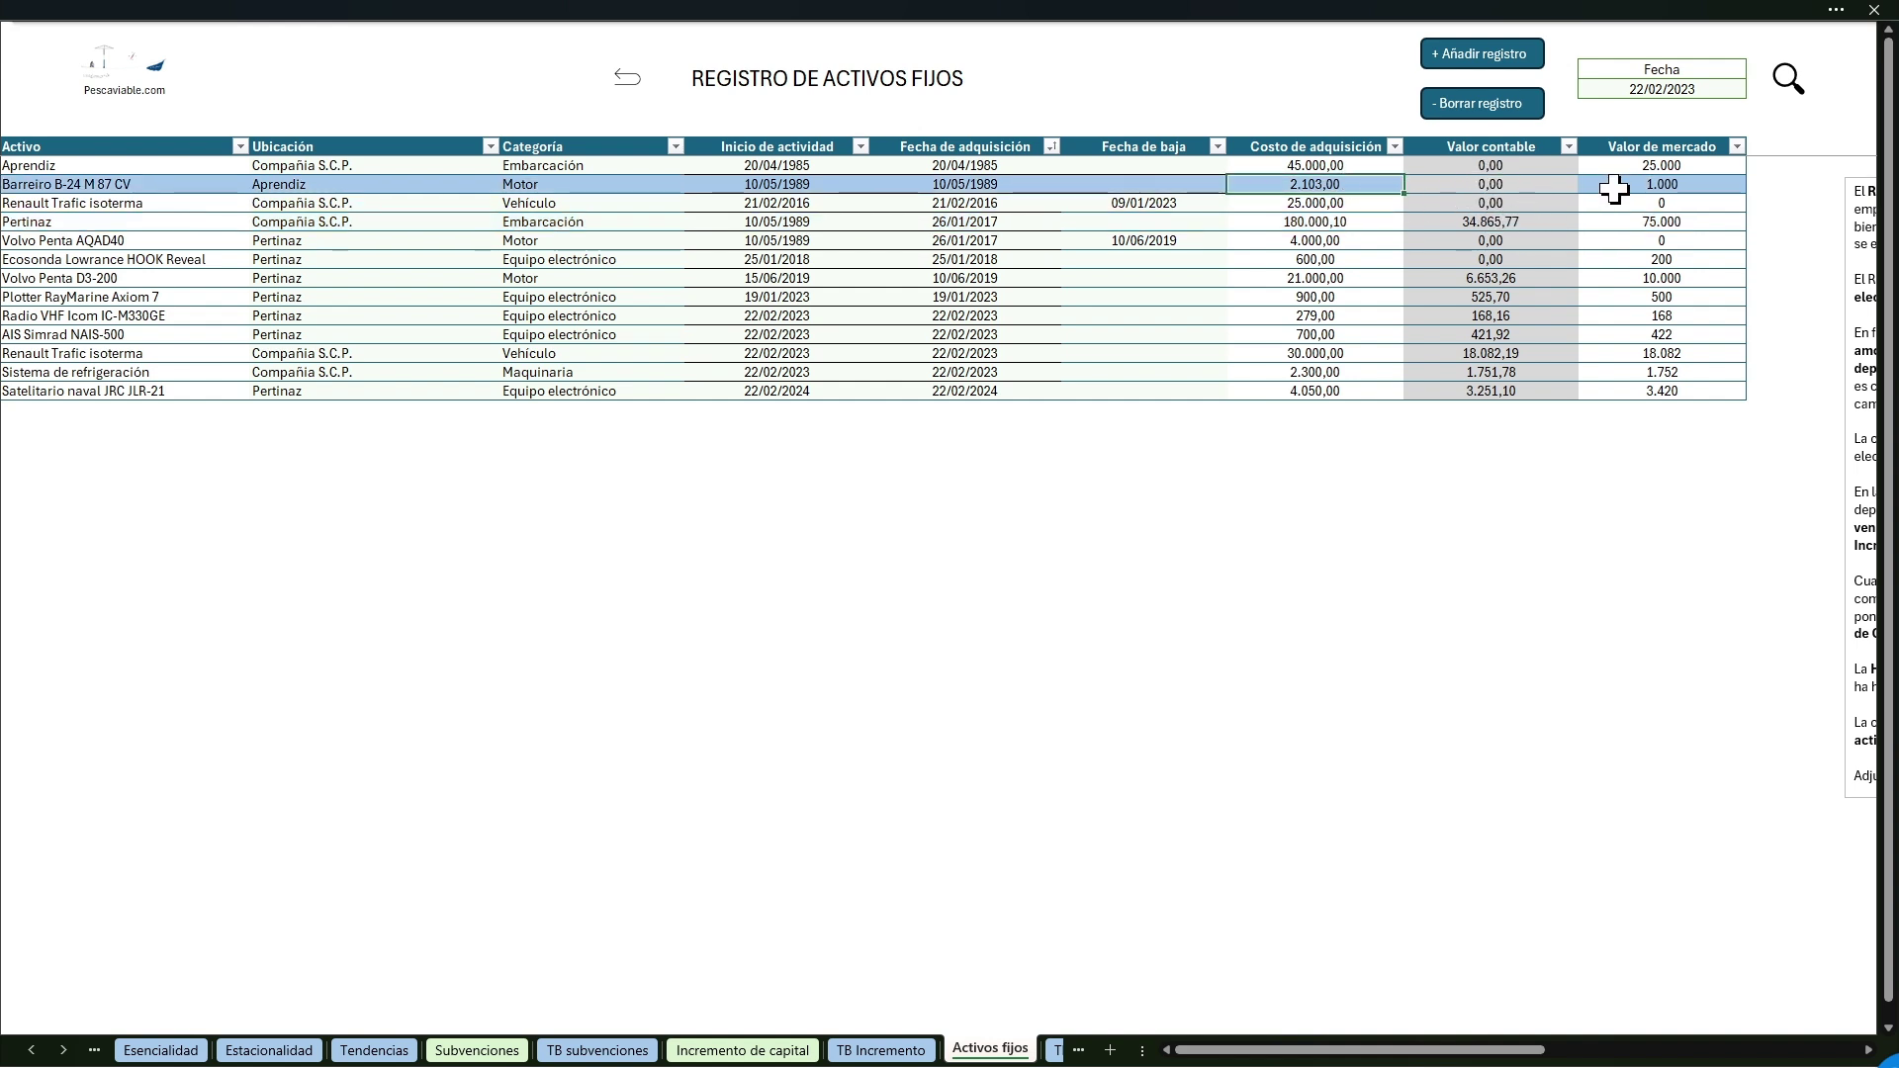
{"action": "left_click", "coordinate": [1652, 184]}
{"action": "type", "text": "5"}
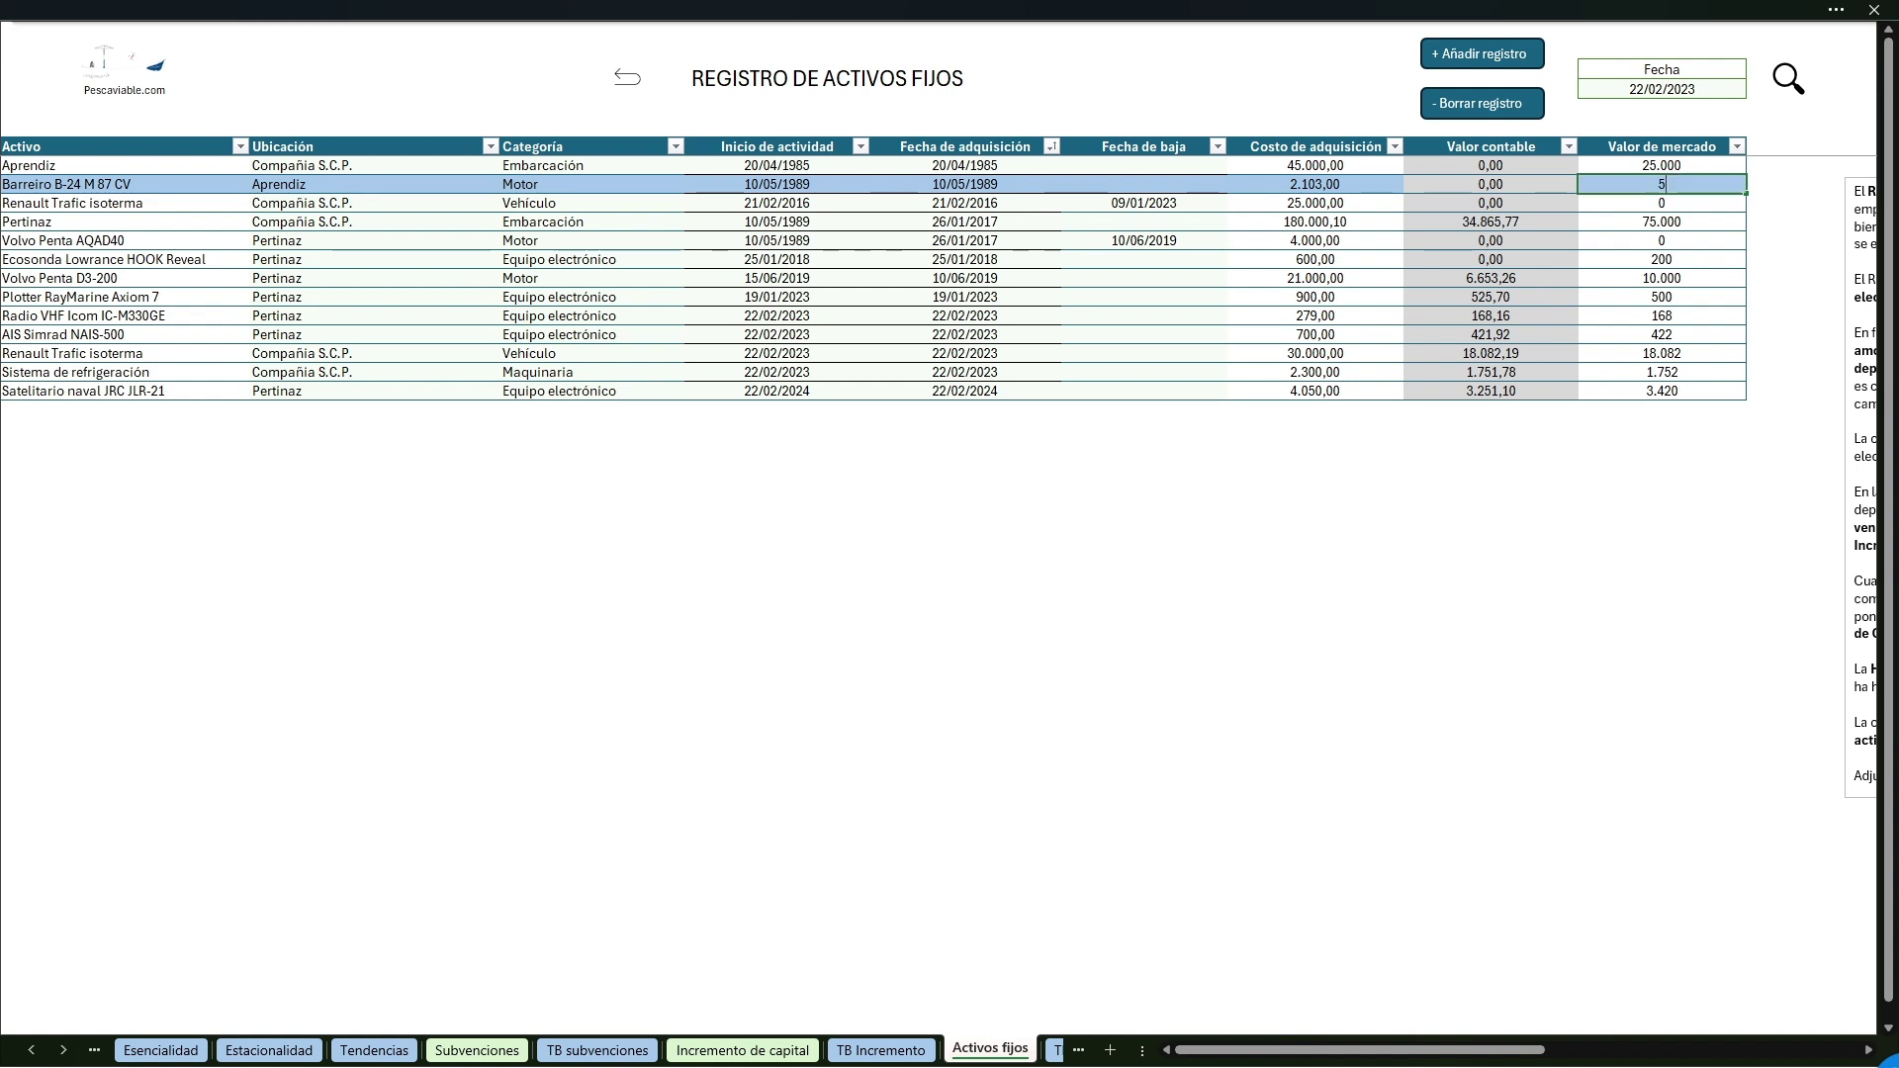
{"action": "type", "text": "00"}
{"action": "key", "text": "Return"}
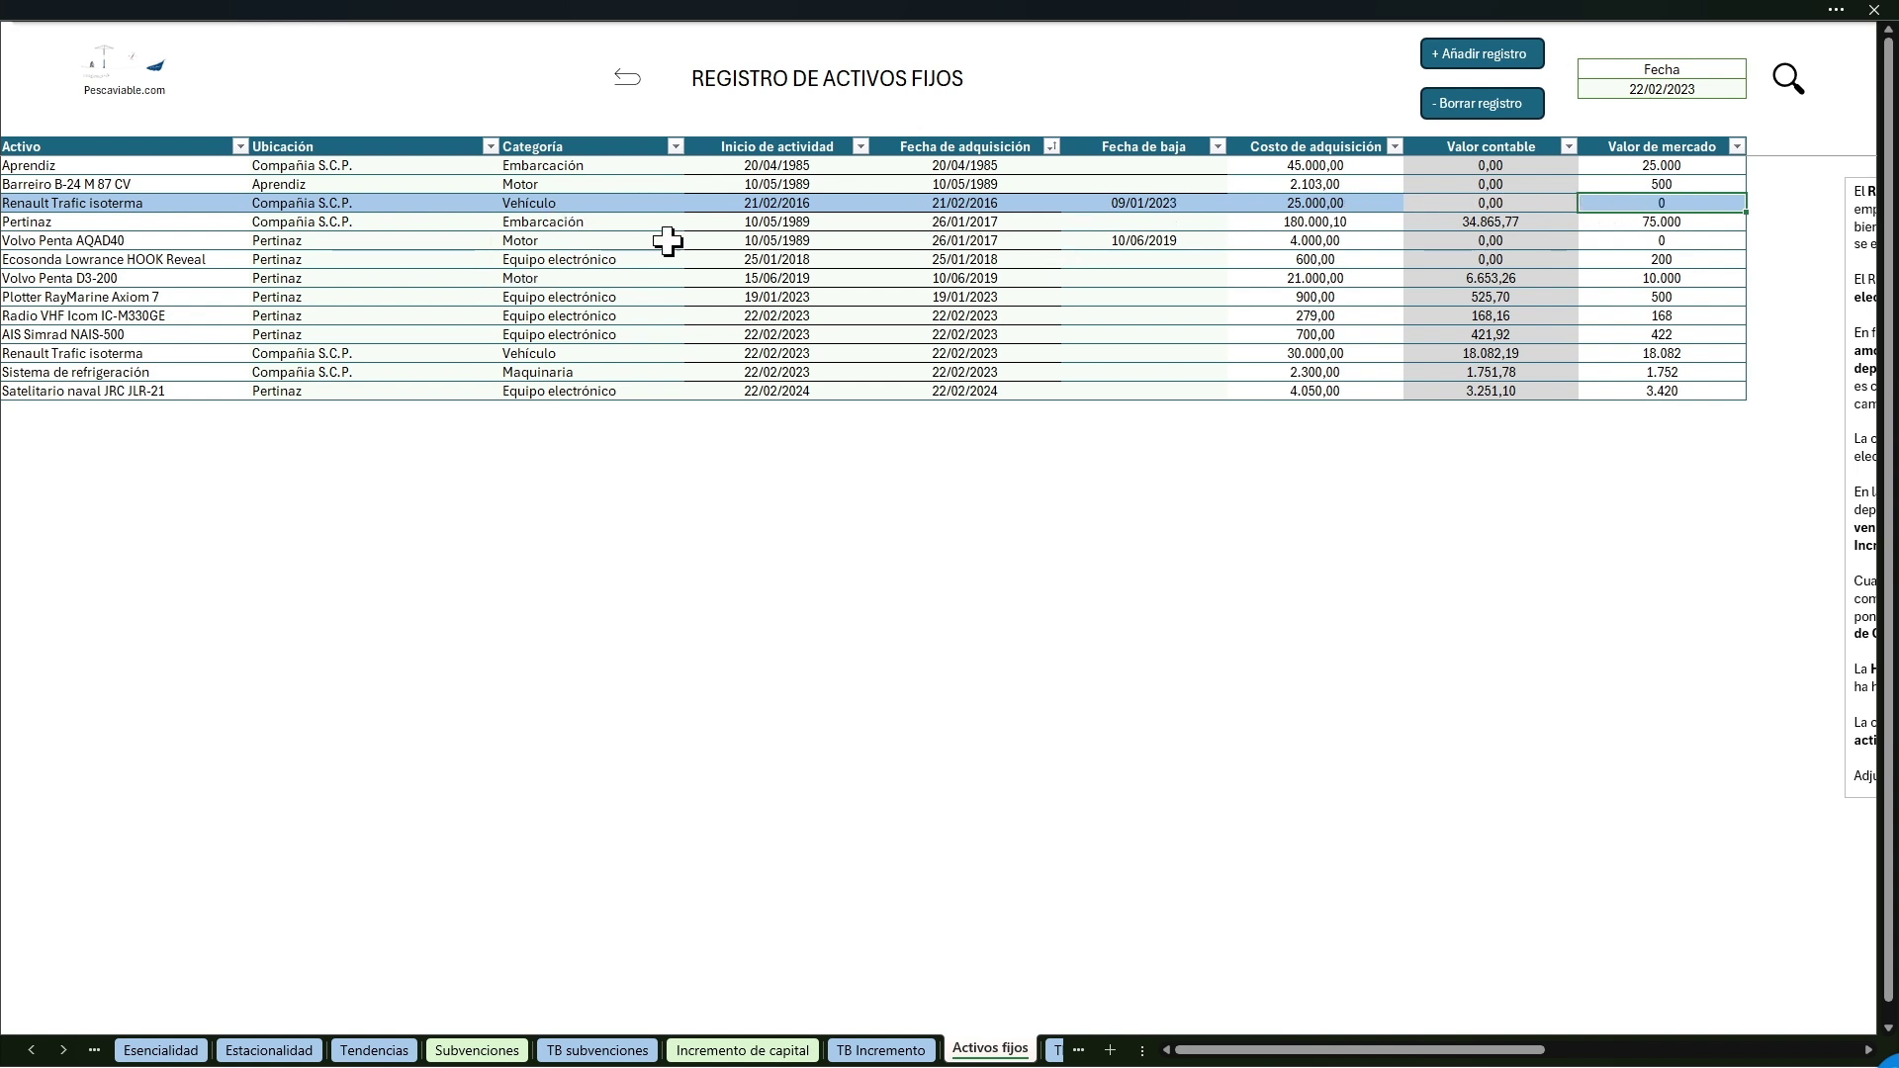
Step: Examine the retired Renault Trafic isoterma's start date choices, acquisition and disposal dates, cost and market value, and return to the treasury balance
{"action": "left_click", "coordinate": [786, 204]}
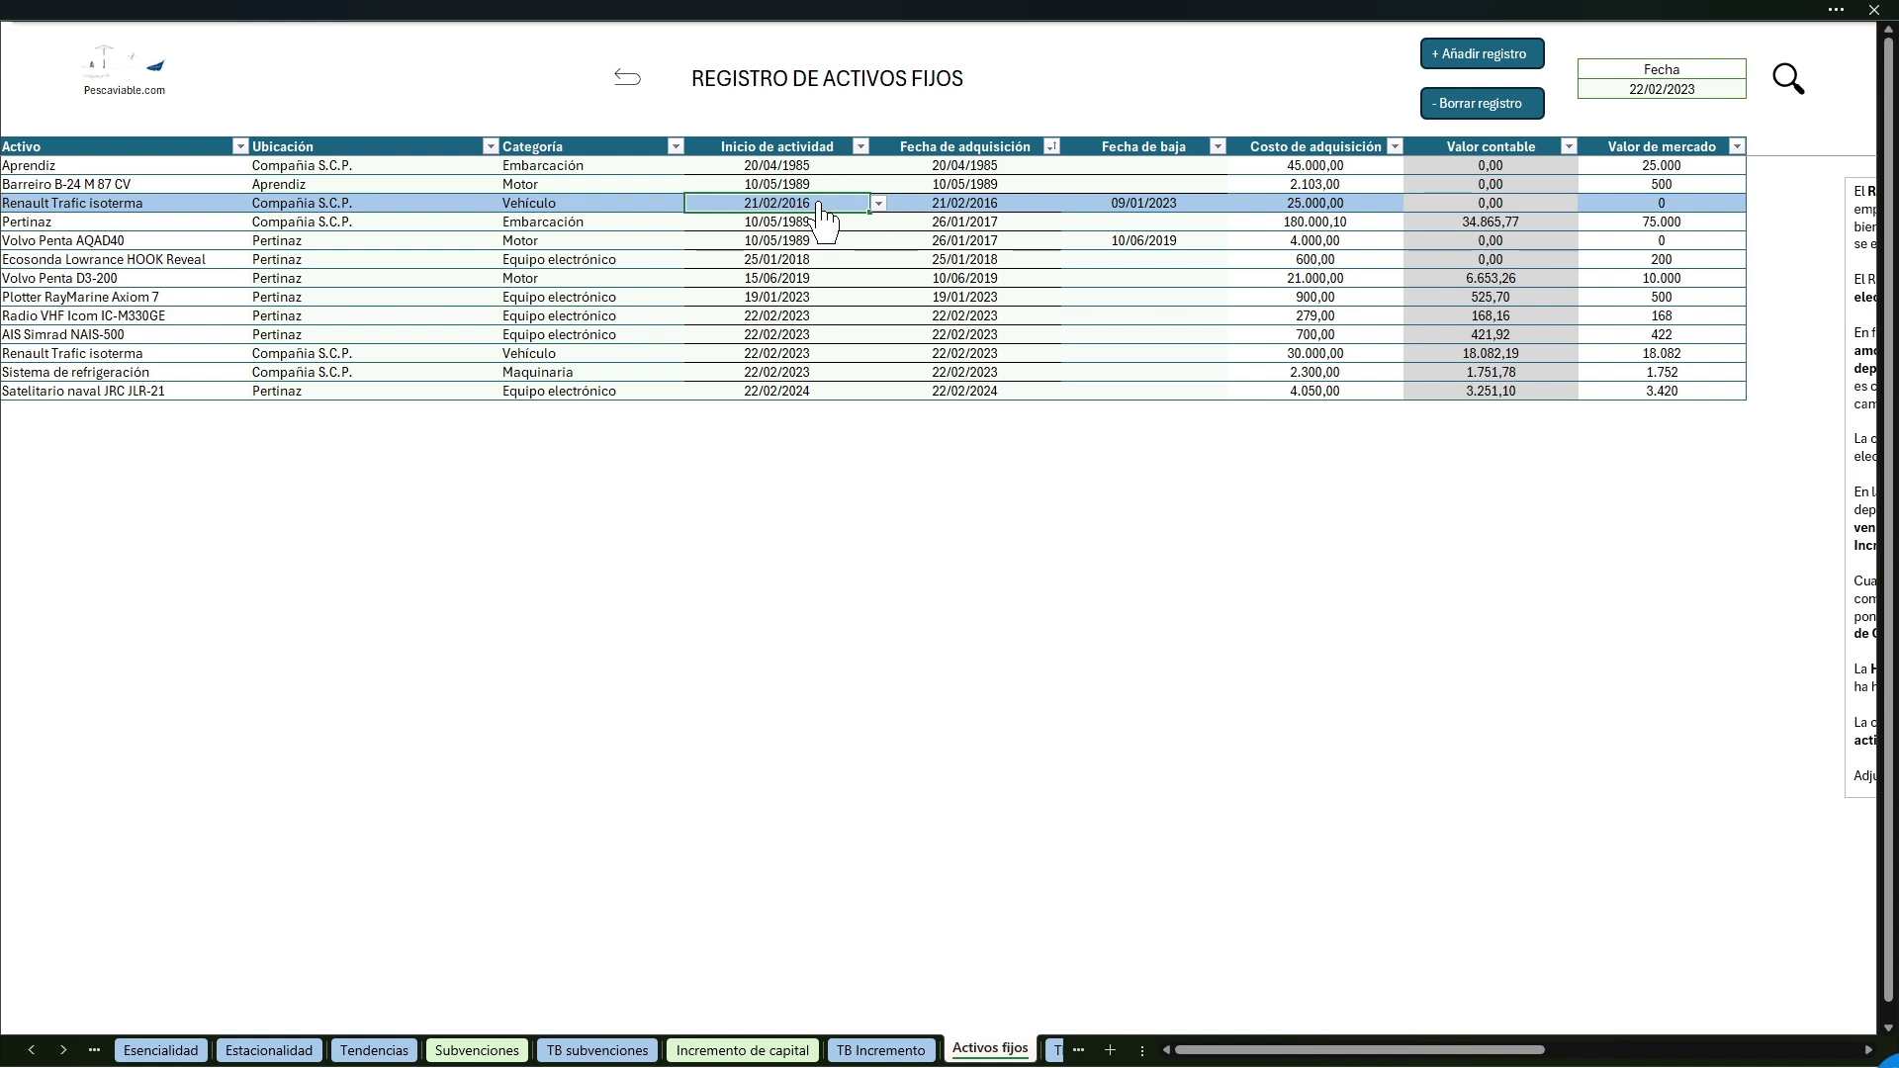
{"action": "left_click", "coordinate": [878, 204]}
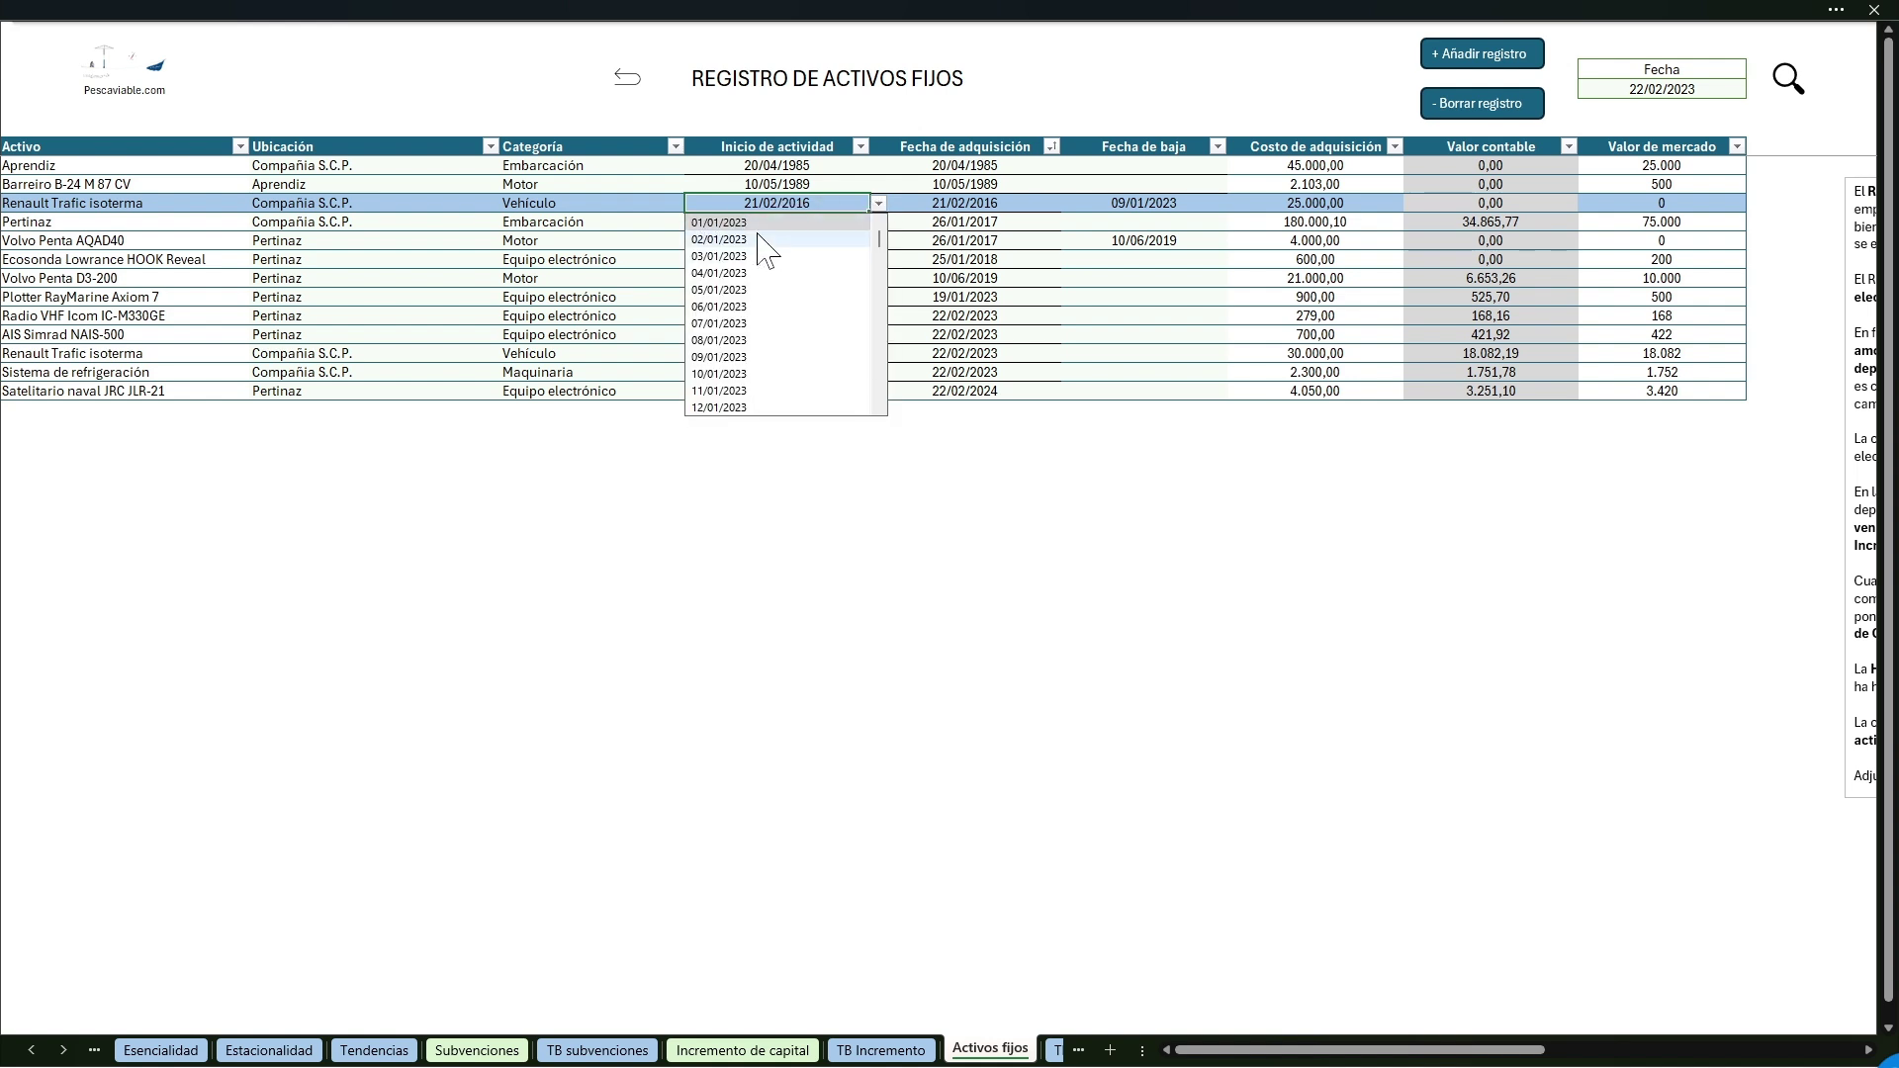
{"action": "left_click_drag", "start_coordinate": [879, 238], "coordinate": [911, 405]}
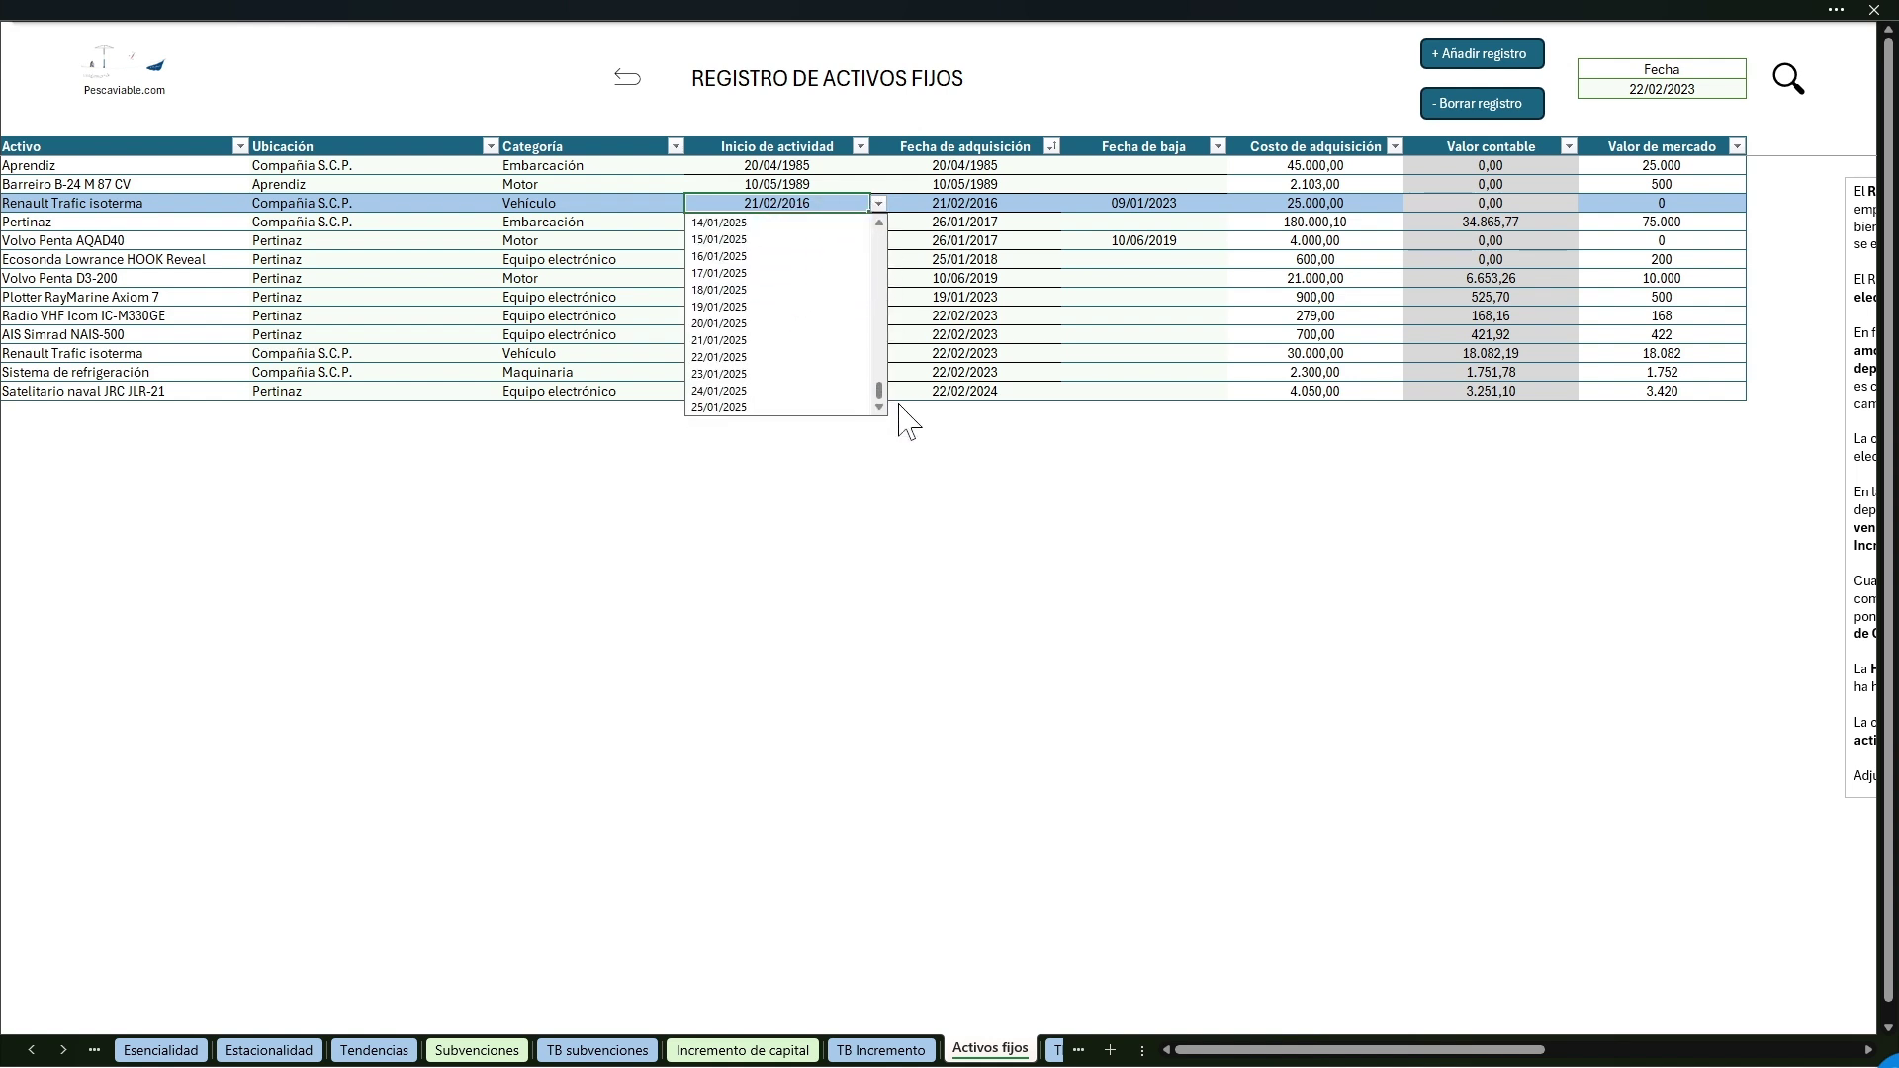
{"action": "left_click", "coordinate": [967, 202]}
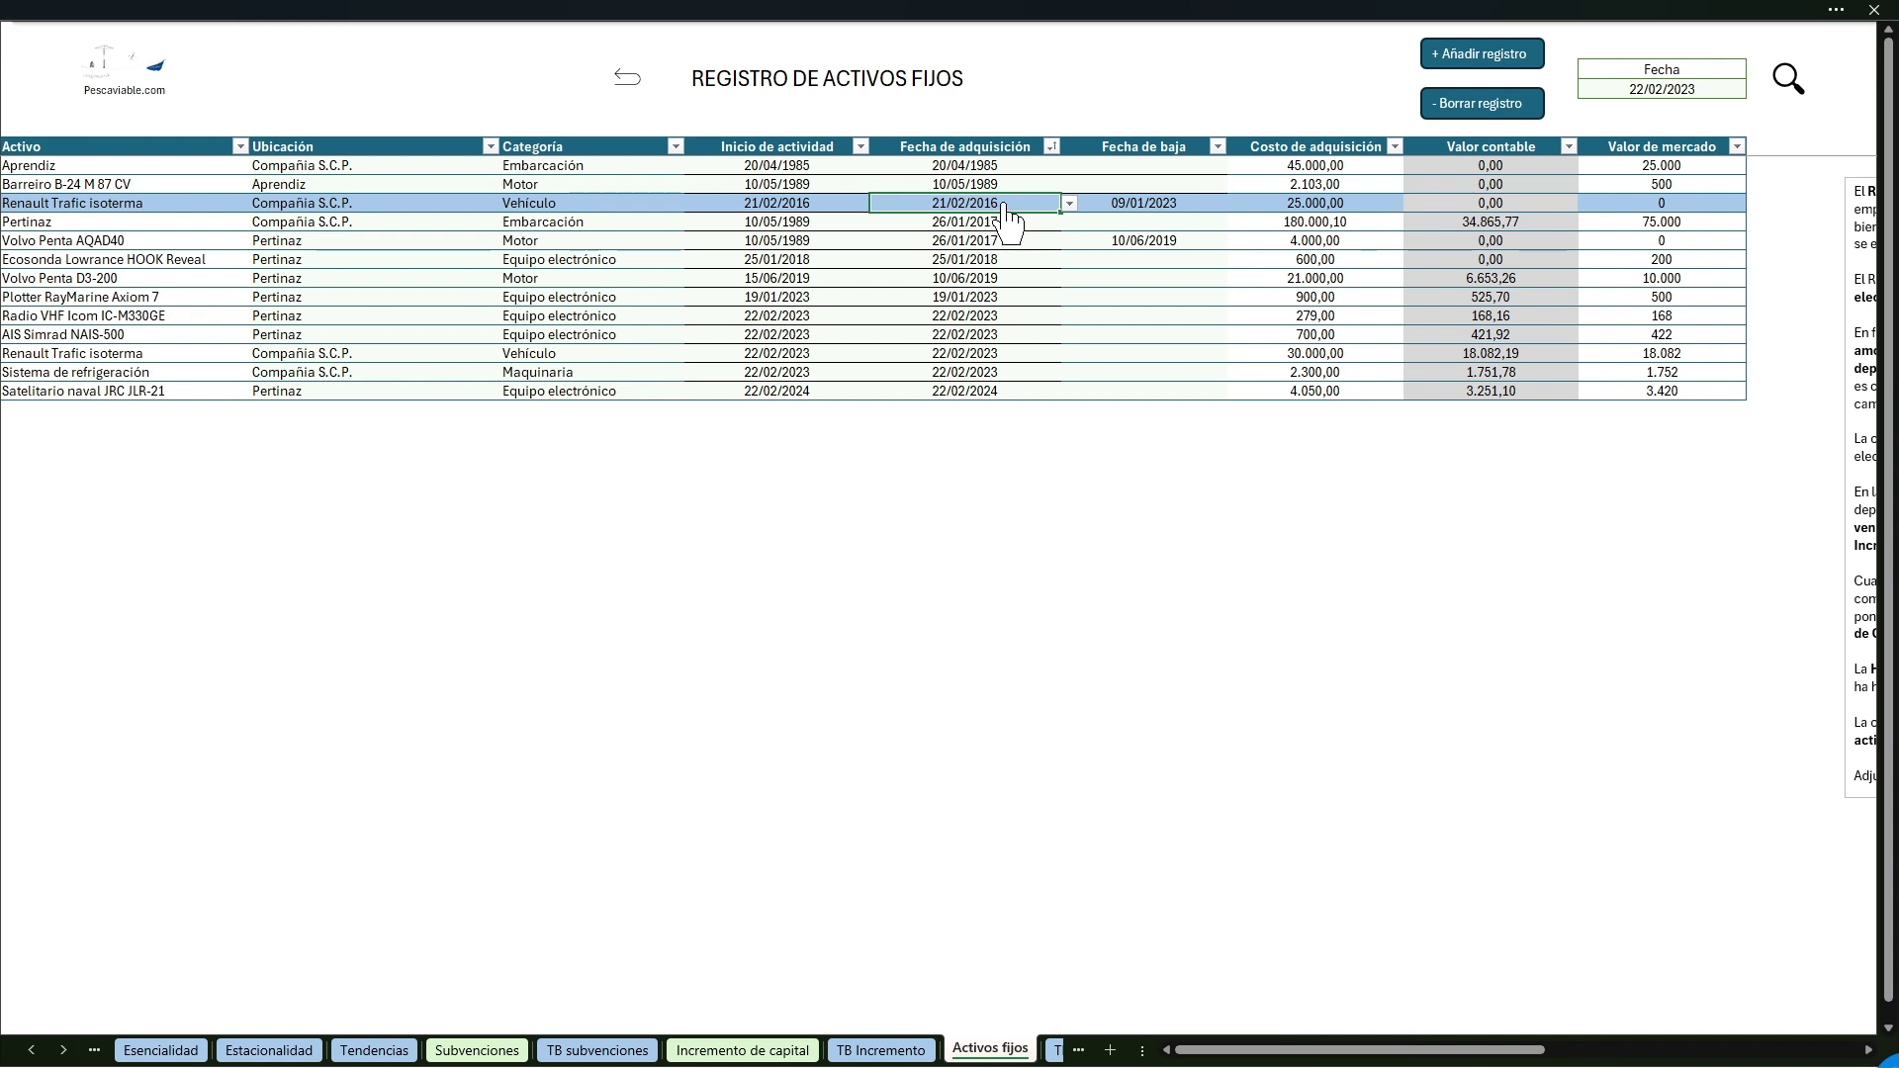
{"action": "left_click", "coordinate": [1157, 202]}
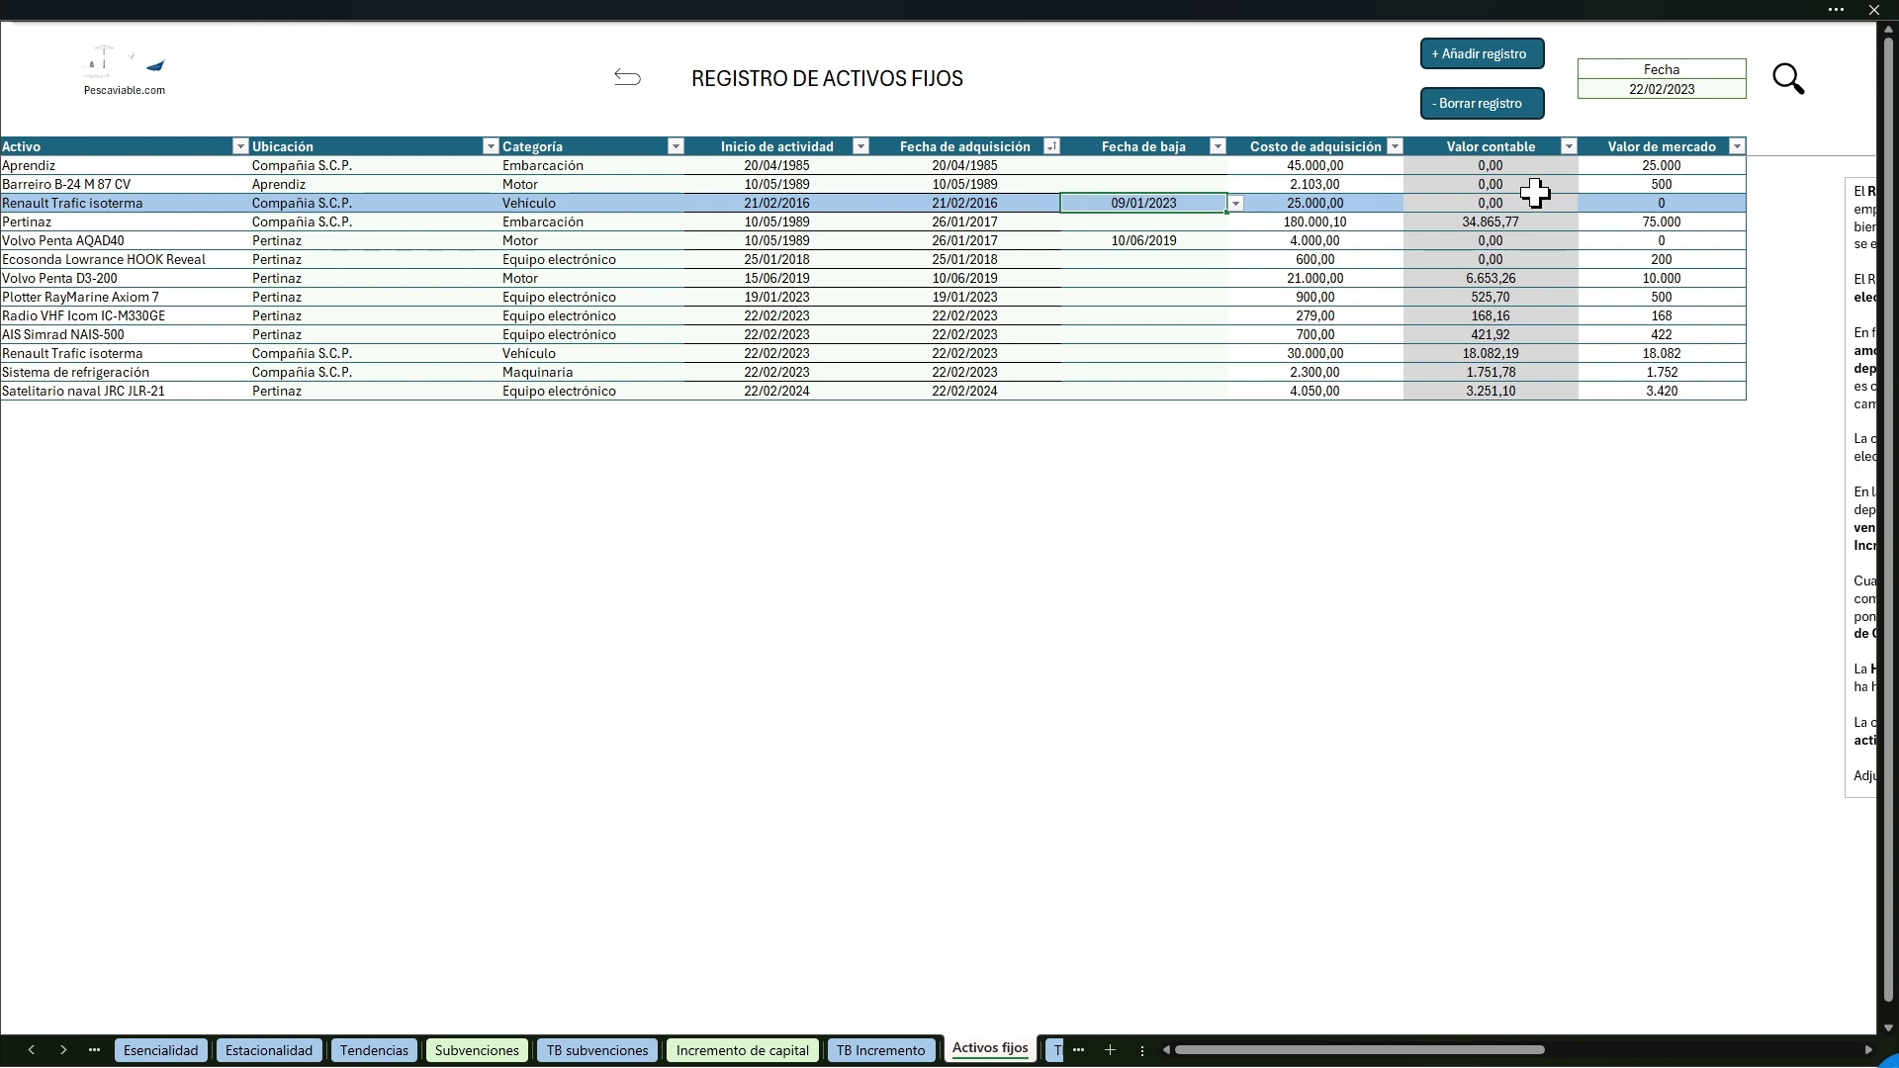
{"action": "left_click", "coordinate": [1736, 204]}
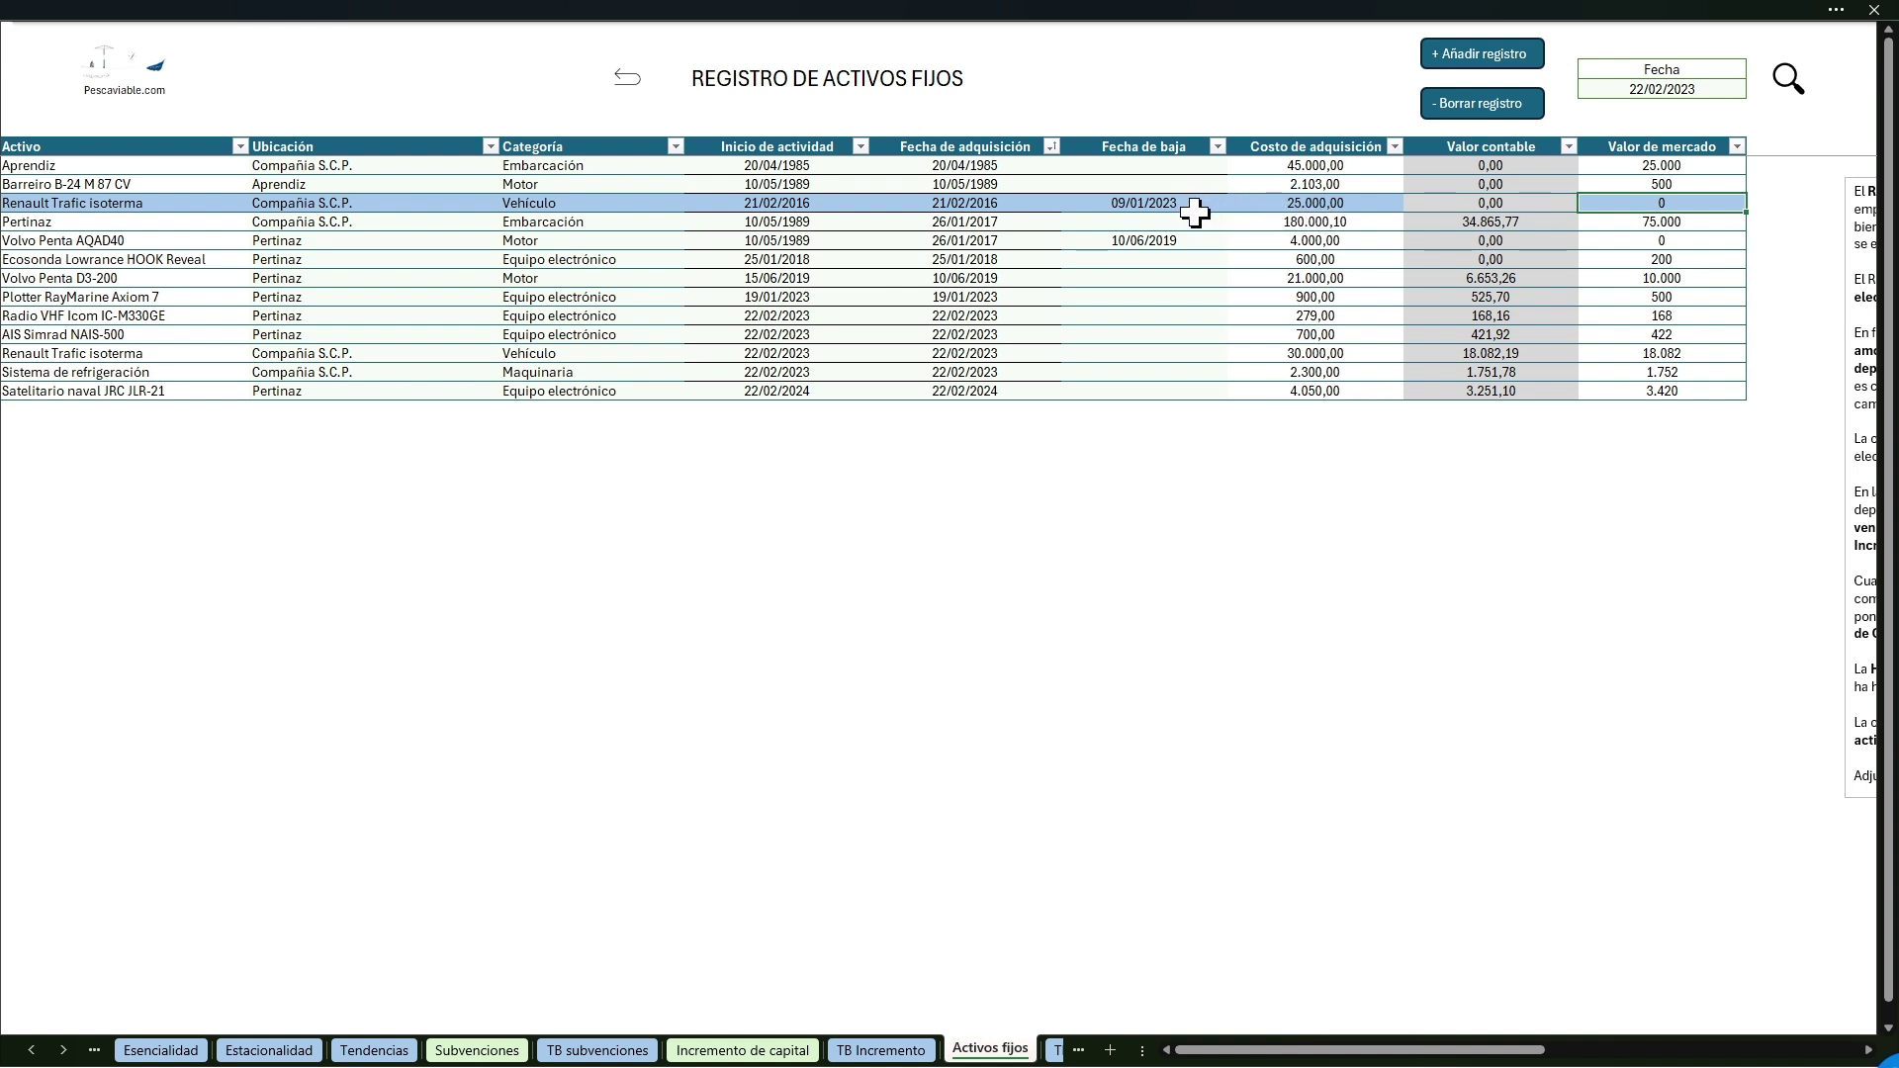
{"action": "left_click", "coordinate": [1093, 203]}
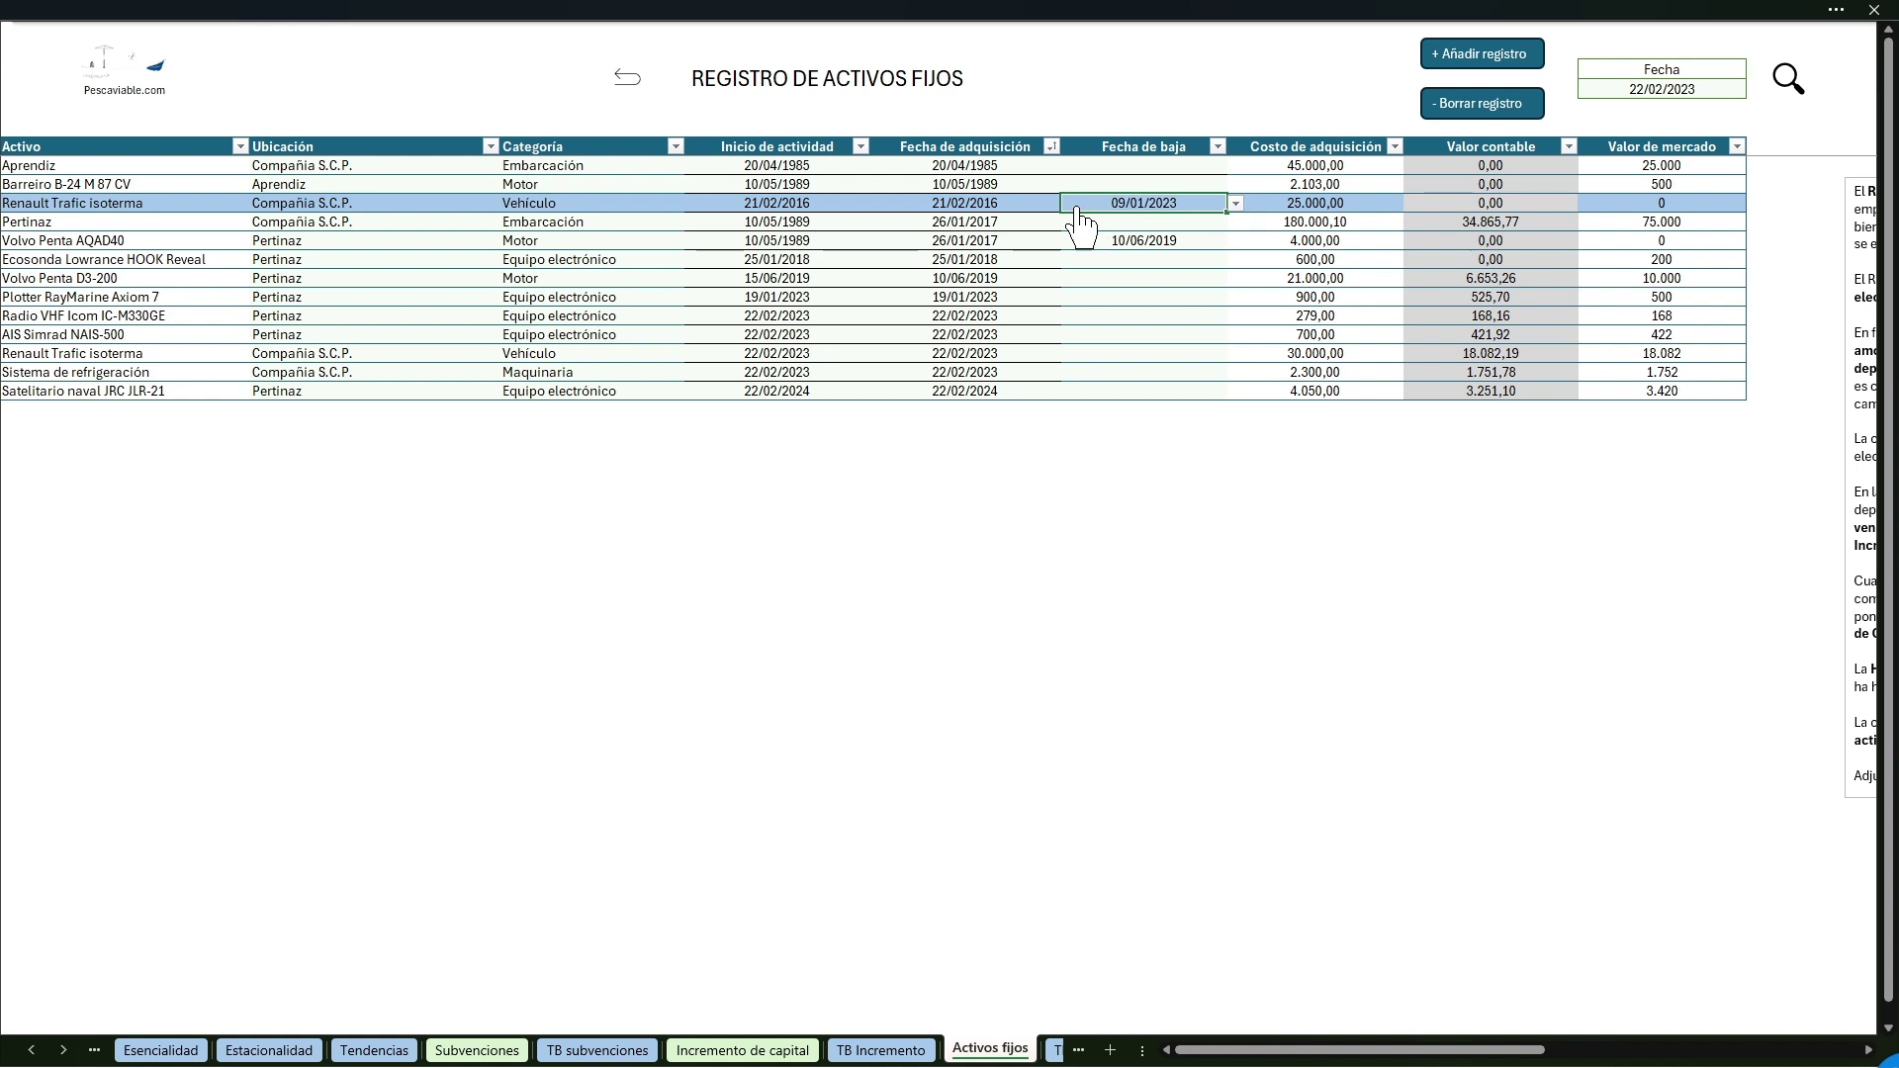
{"action": "left_click", "coordinate": [947, 205]}
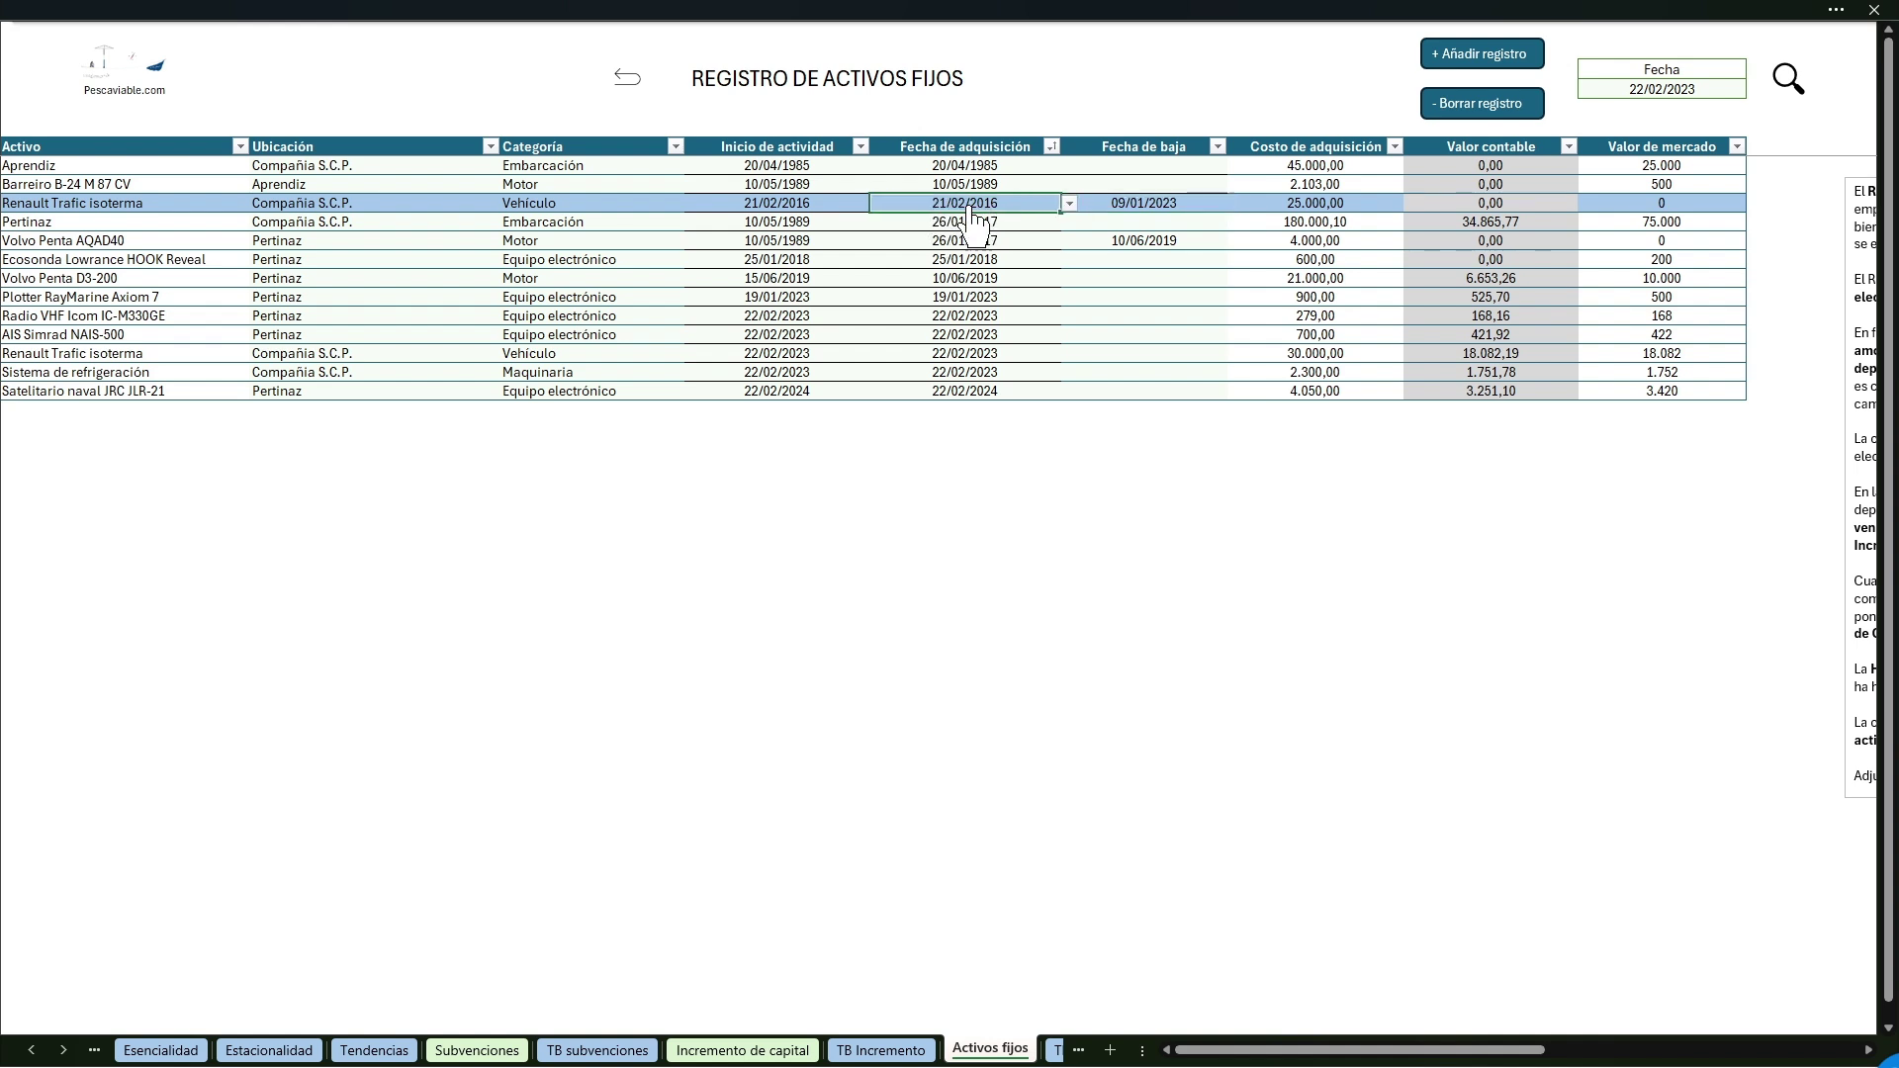
{"action": "left_click", "coordinate": [1296, 203]}
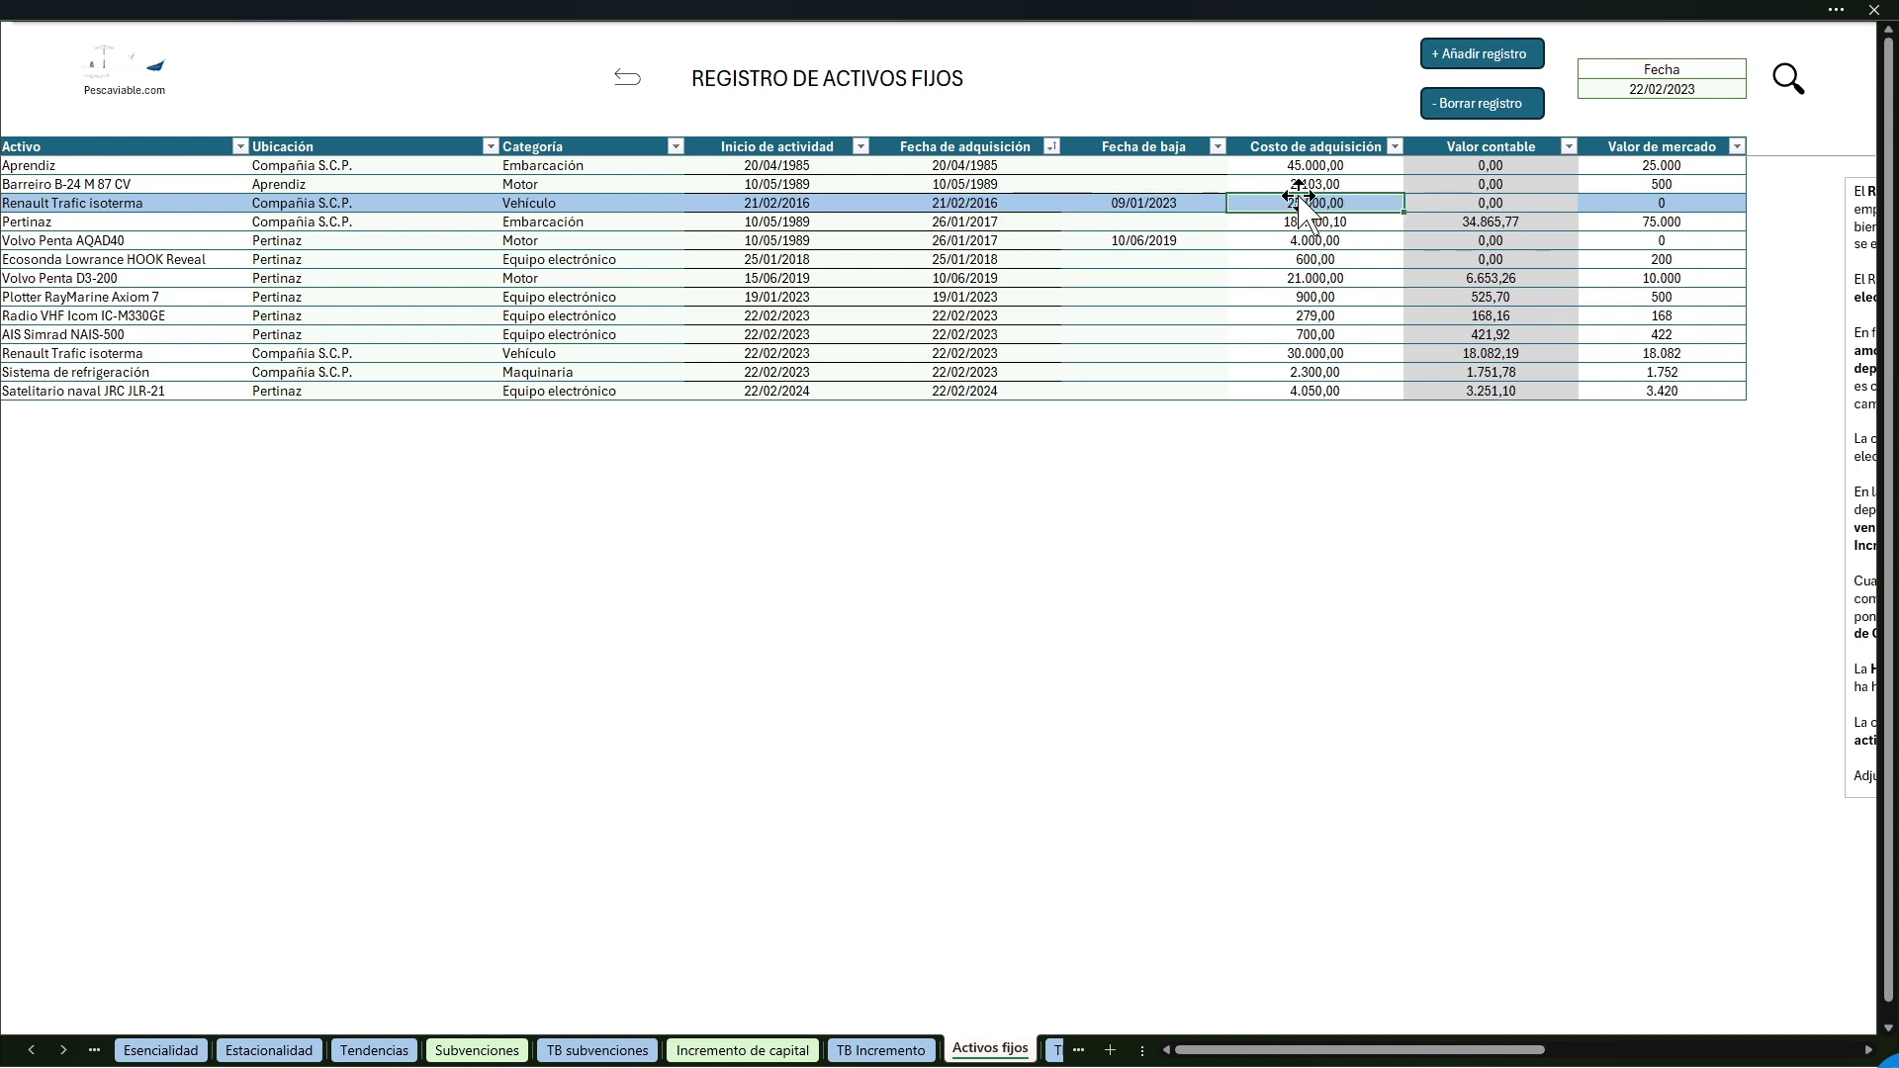
{"action": "left_click", "coordinate": [1148, 204]}
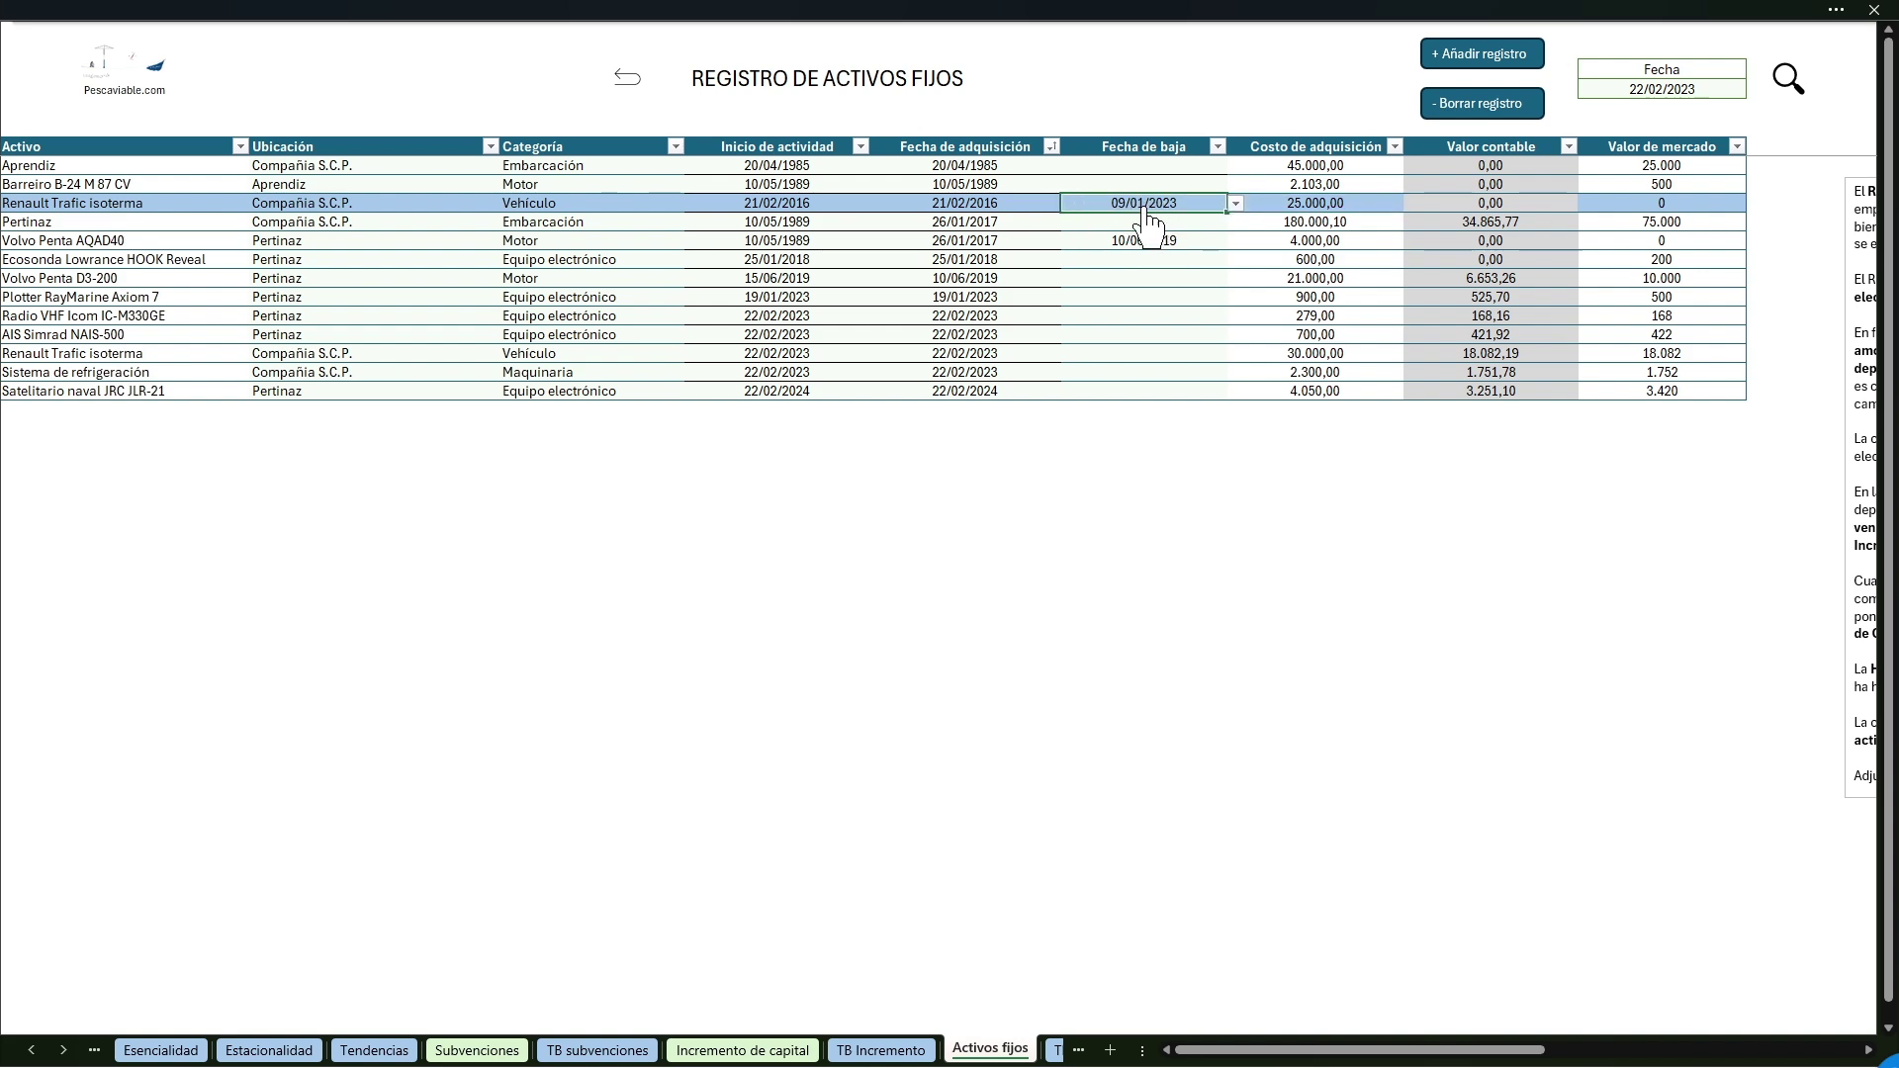
{"action": "left_click", "coordinate": [638, 89]}
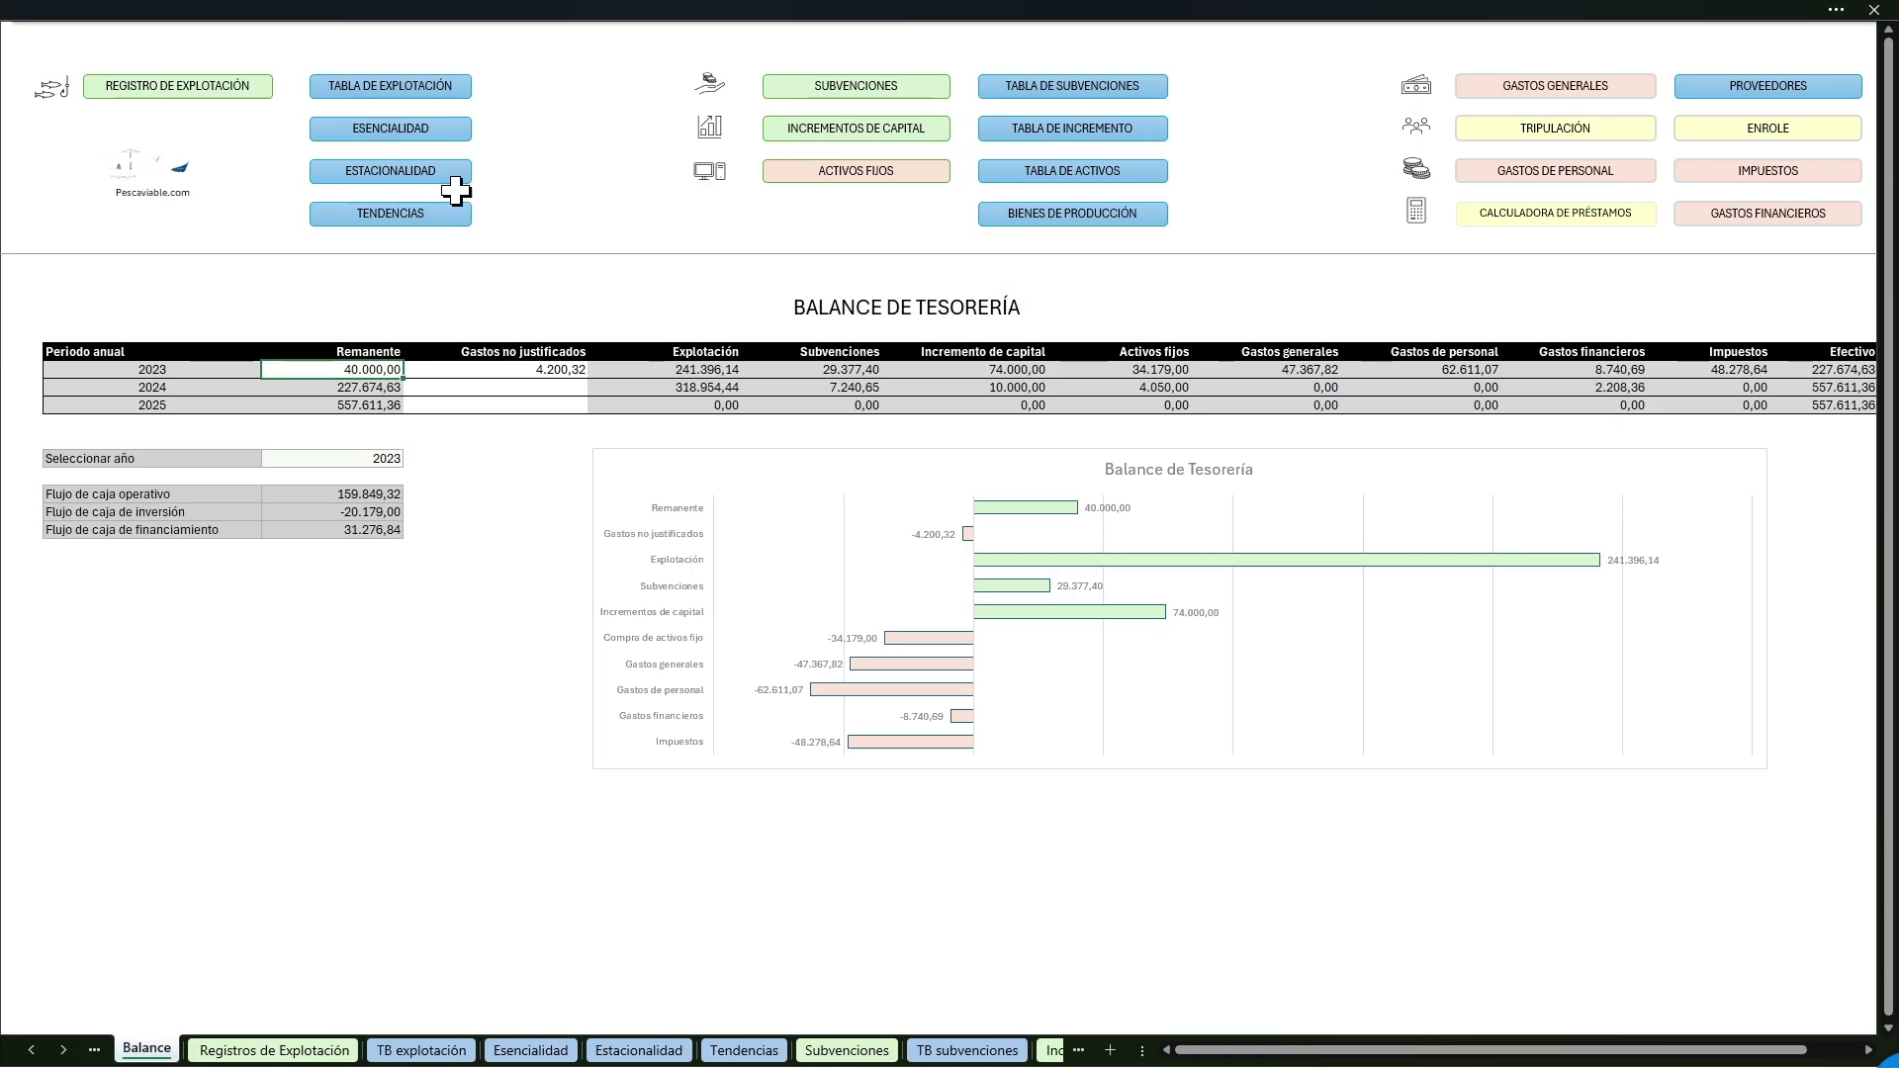
Step: Check the van sale's amount in the capital increase register, and inspect the Volvo Penta AQAD40's acquisition cost in the fixed assets register
{"action": "left_click", "coordinate": [866, 133]}
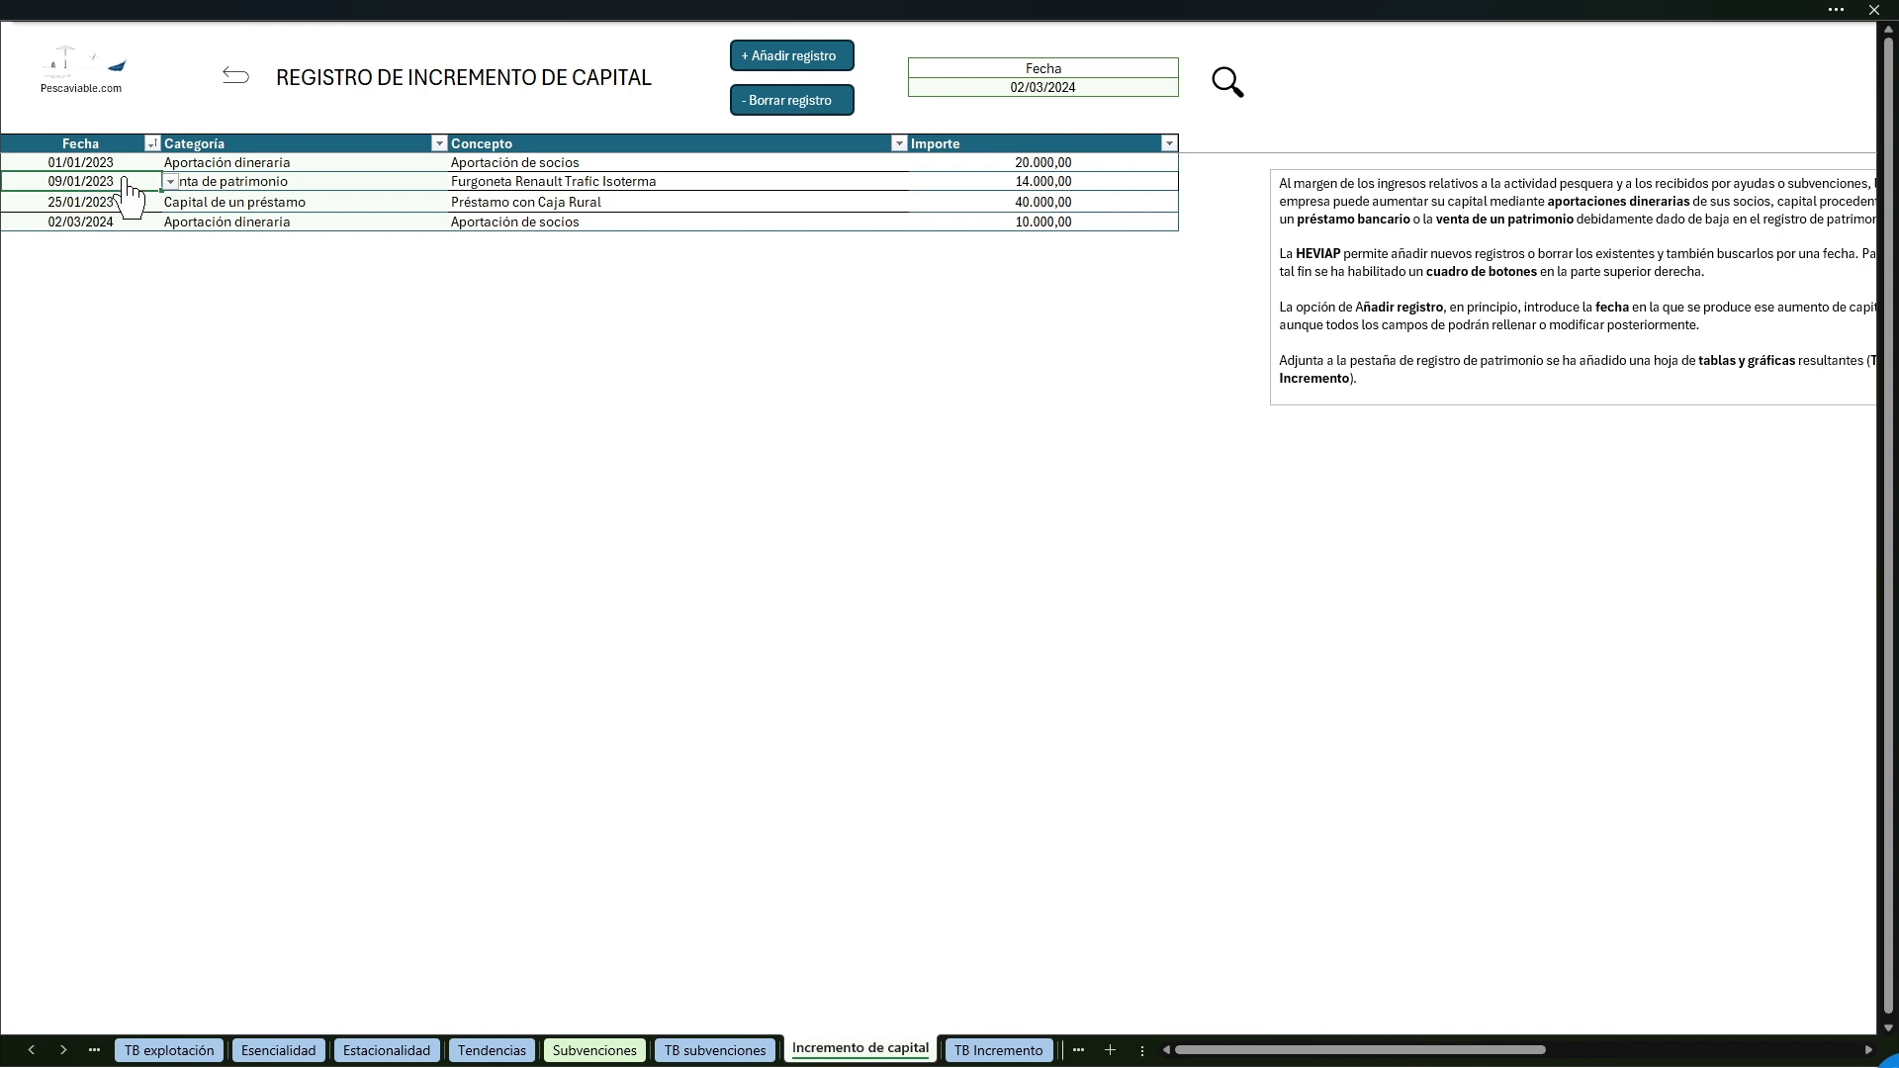
{"action": "left_click", "coordinate": [1039, 185]}
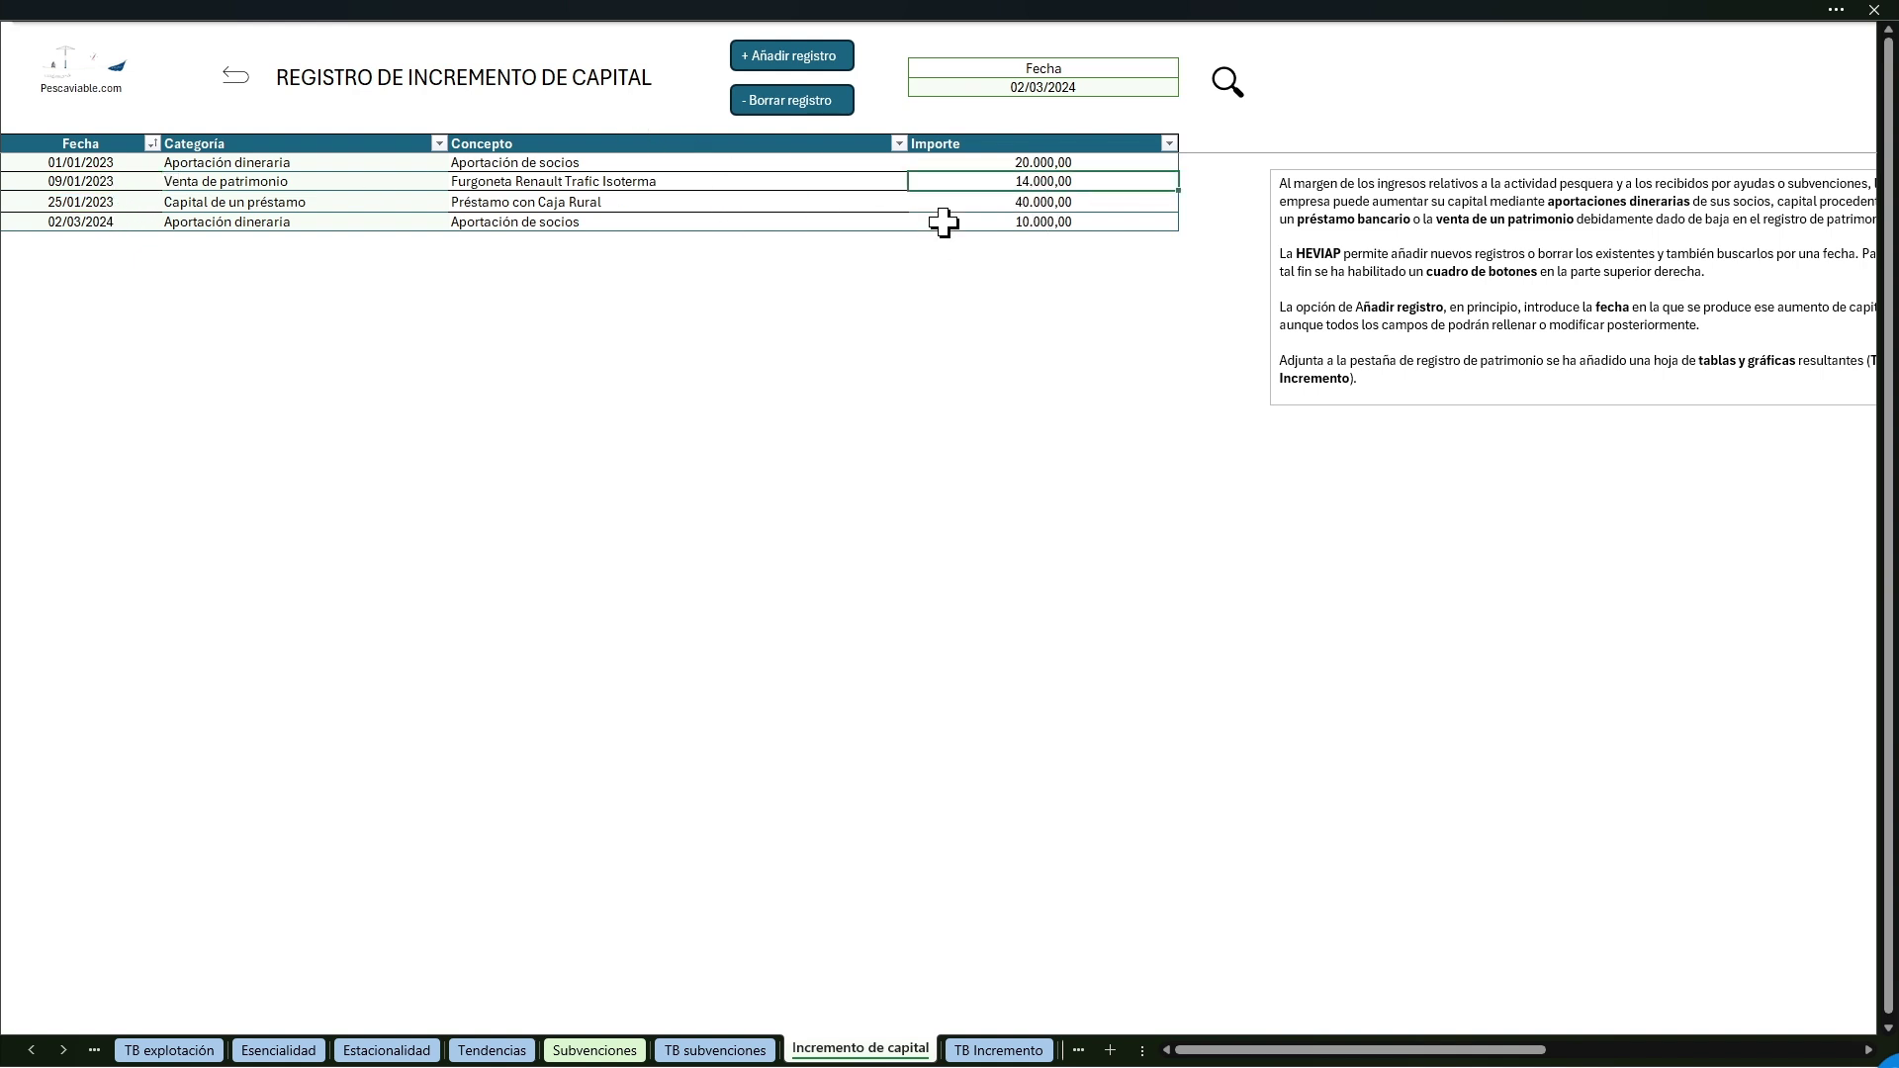
{"action": "left_click", "coordinate": [243, 81]}
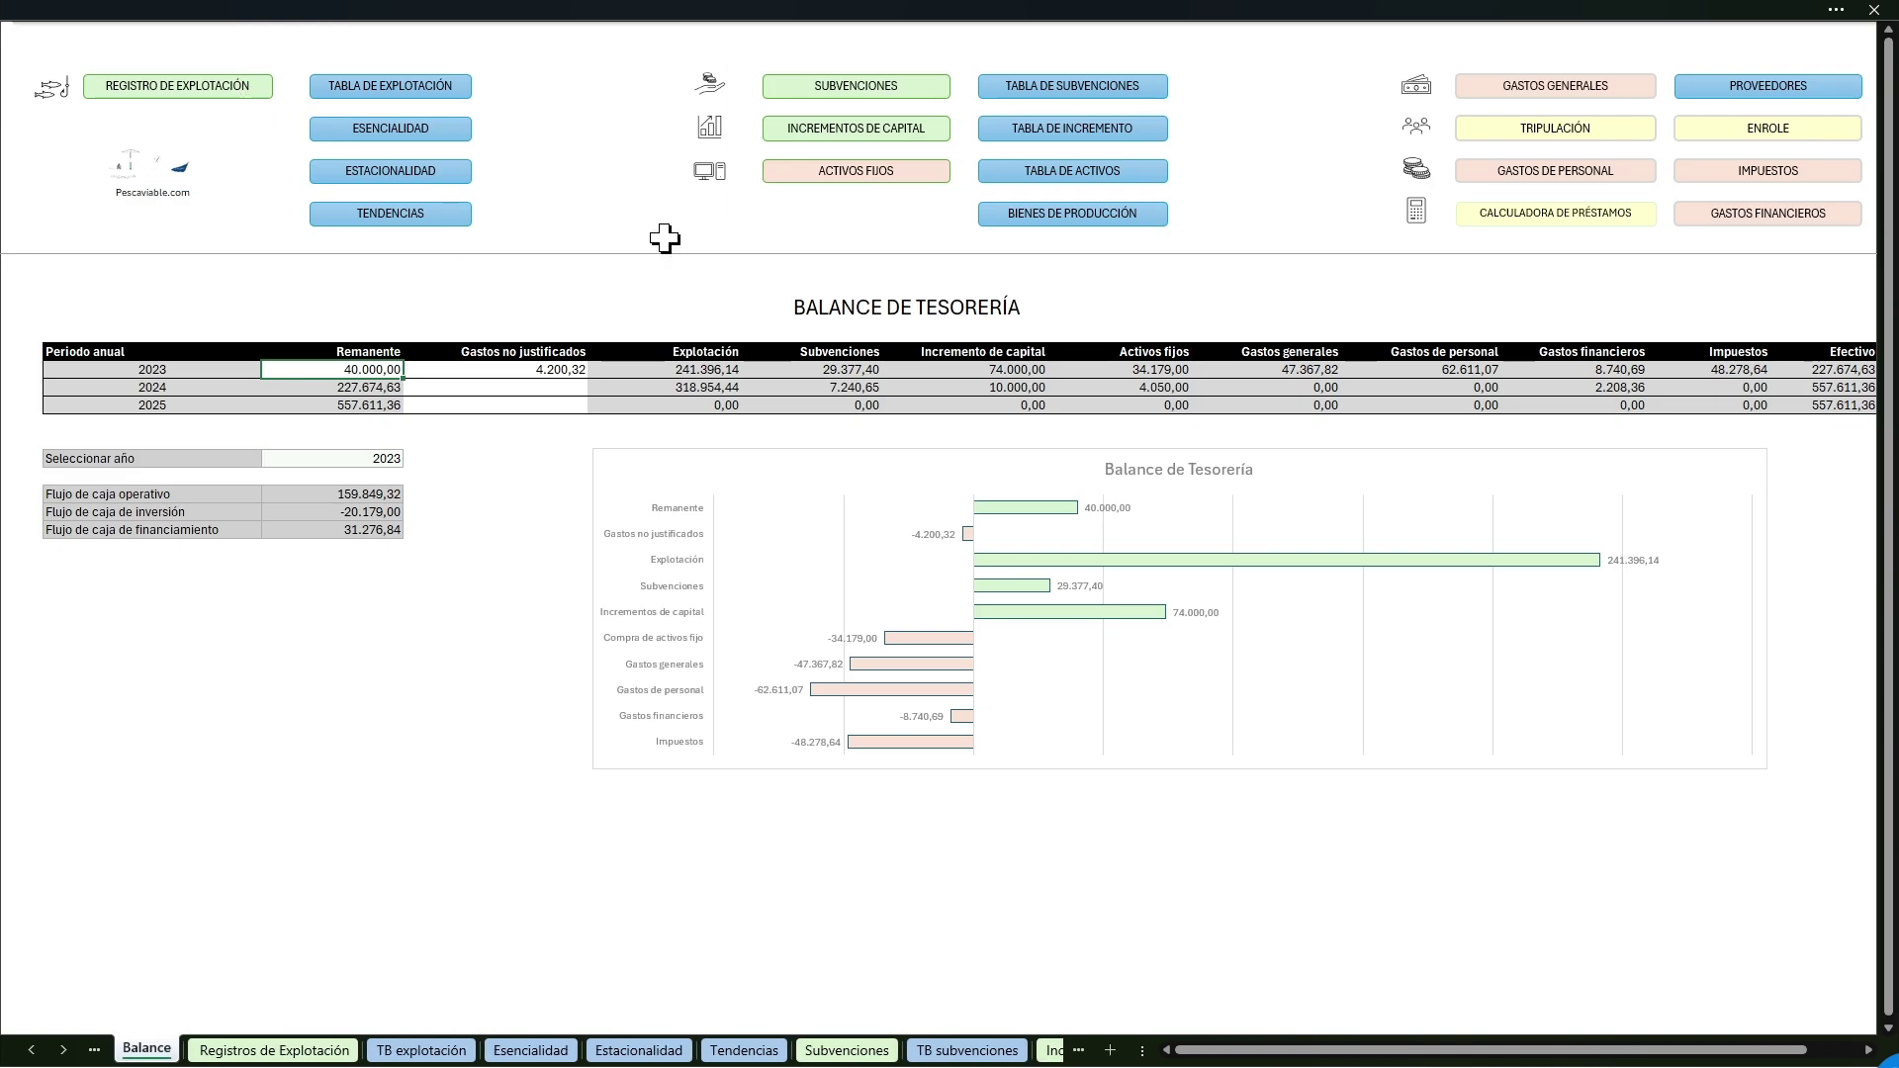
{"action": "left_click", "coordinate": [869, 176]}
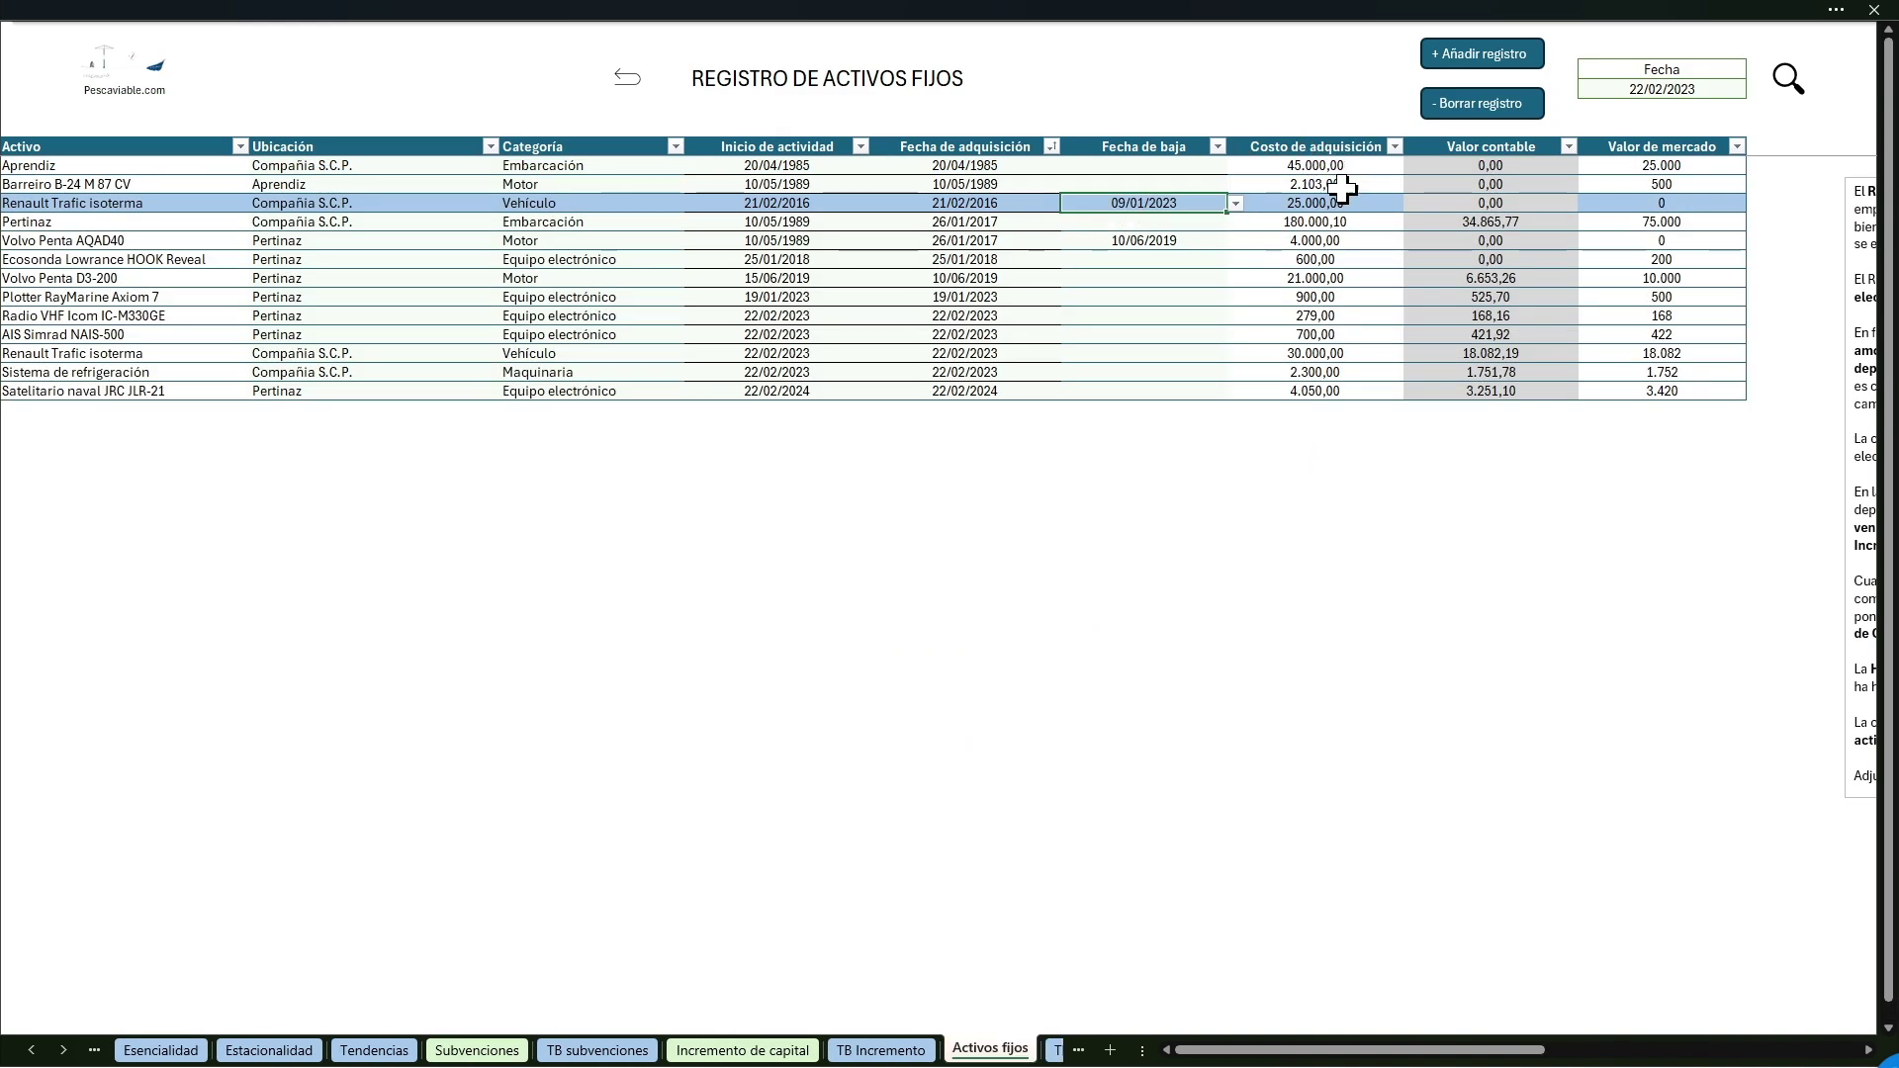
{"action": "left_click", "coordinate": [1359, 240]}
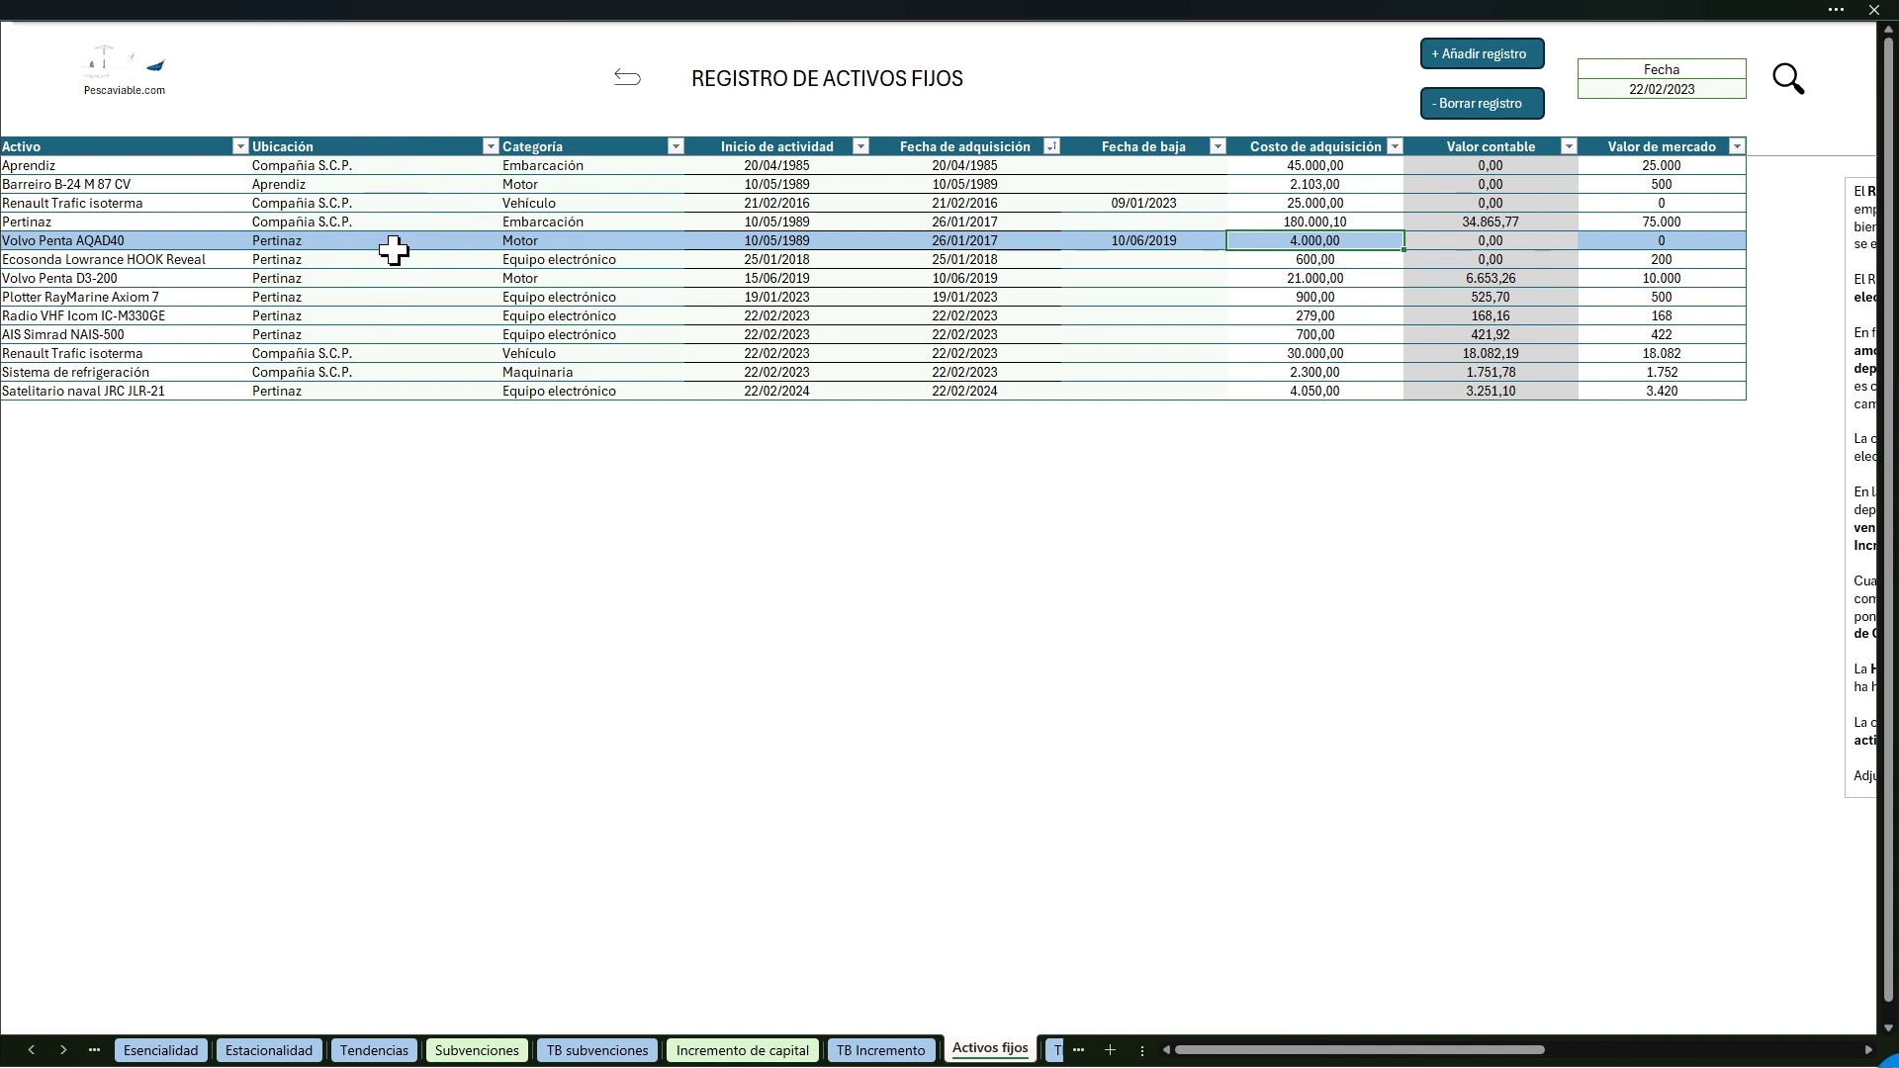
Step: Examine the location choices of the retired Renault Trafic isoterma and the locations of the Volvo Penta motors and Ecosonda Lowrance HOOK Reveal
{"action": "left_click", "coordinate": [391, 206]}
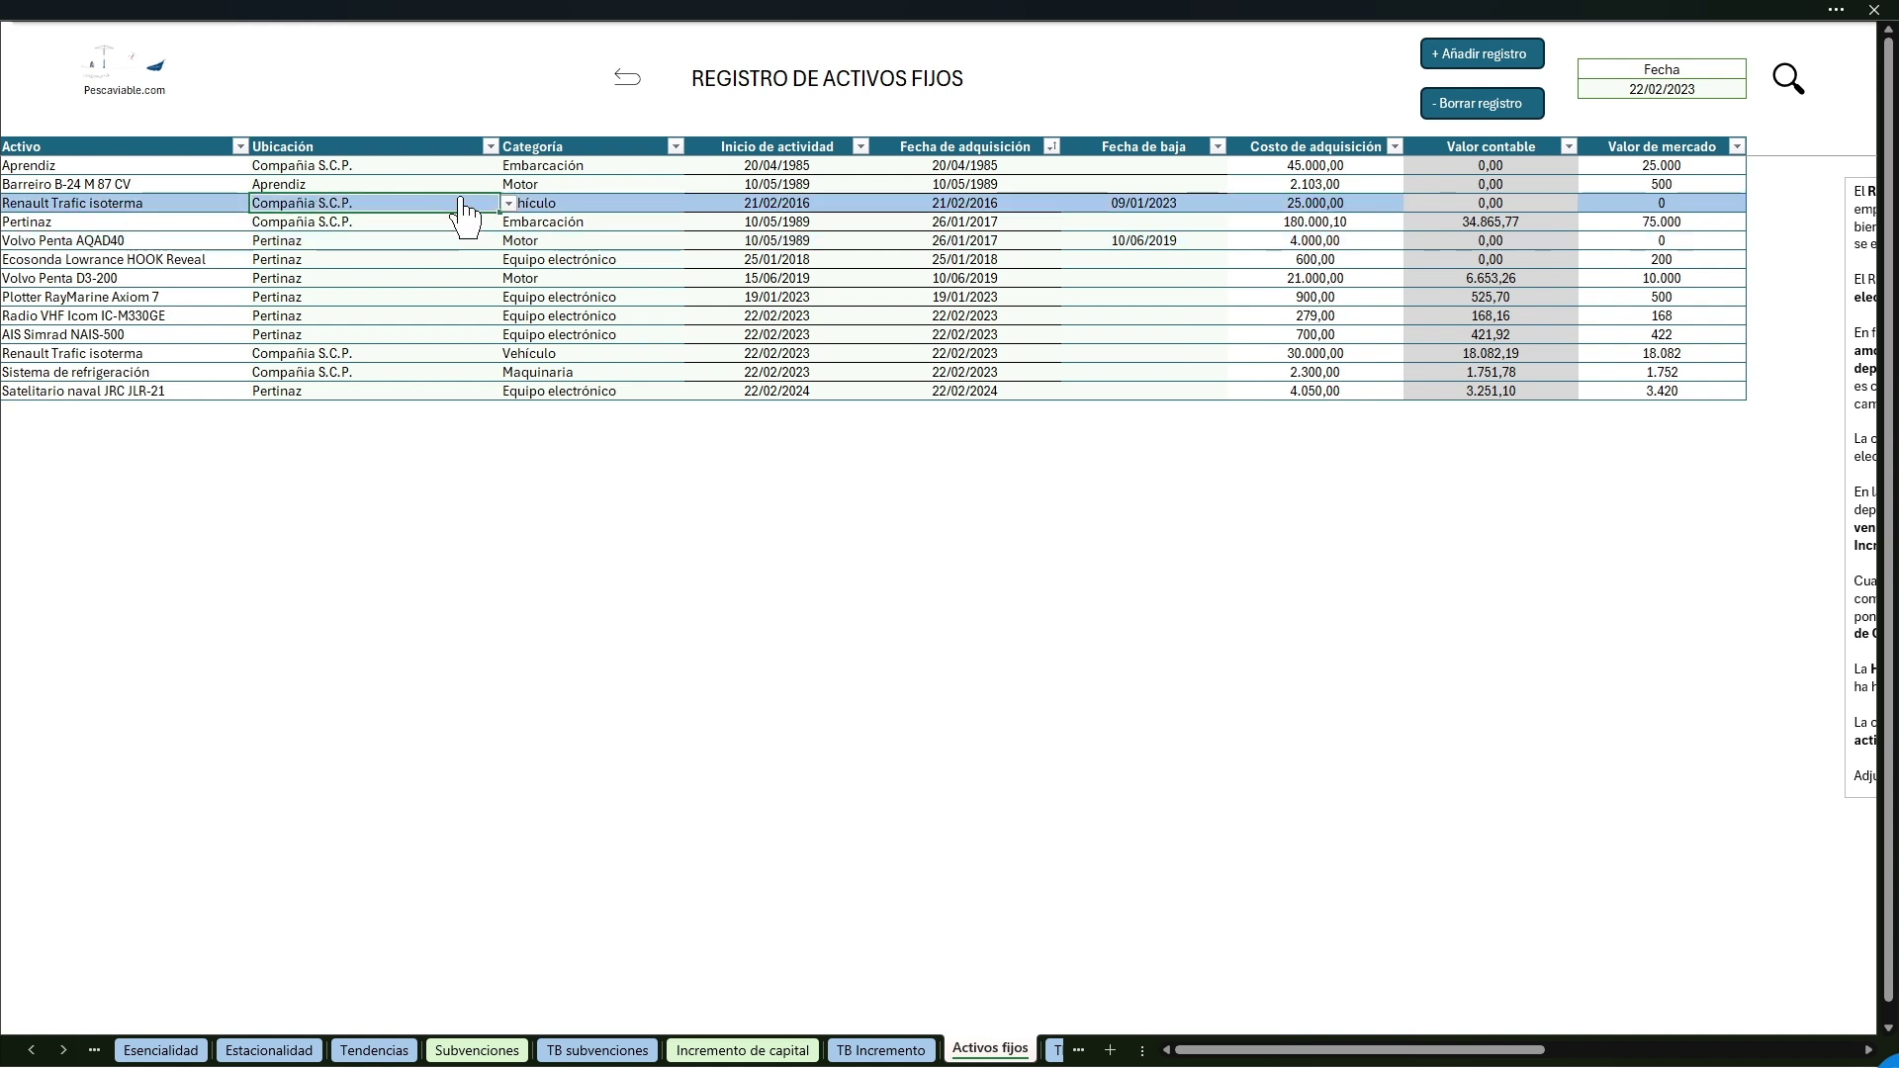
{"action": "left_click", "coordinate": [510, 203]}
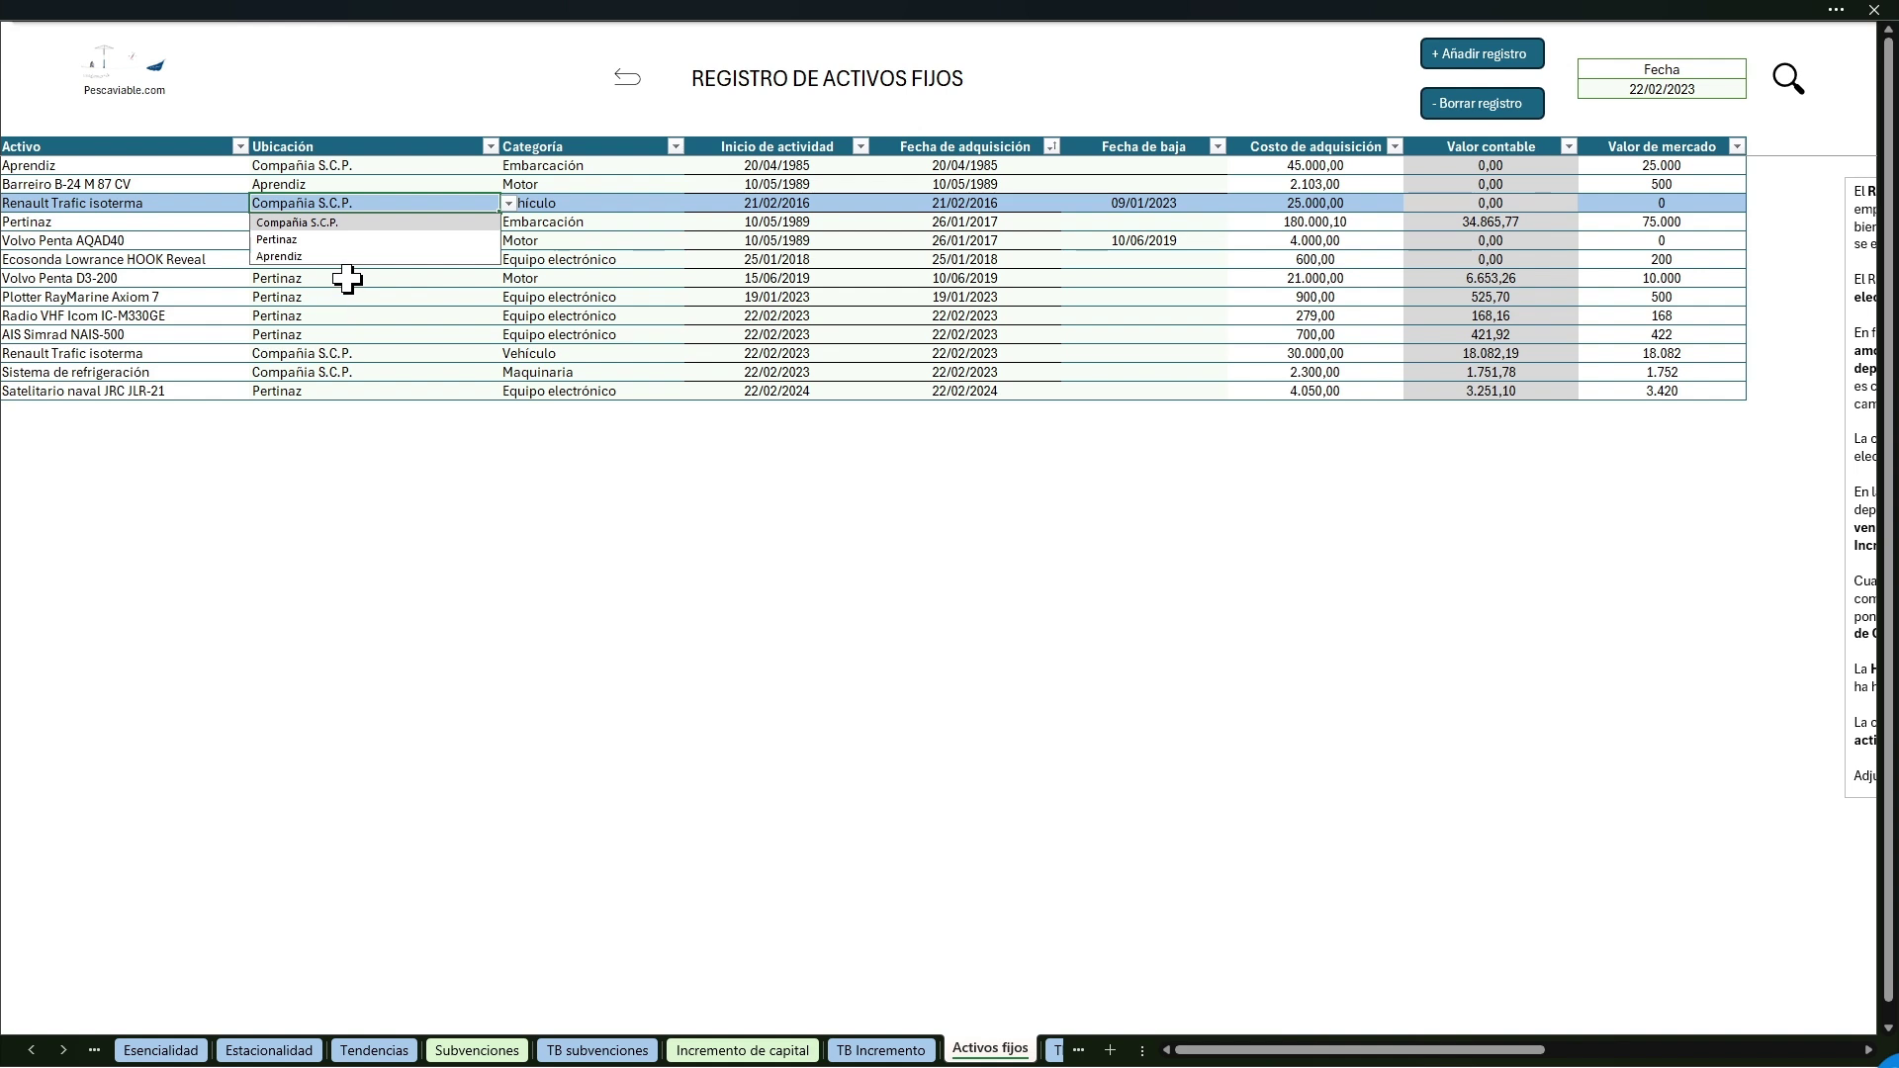
{"action": "left_click", "coordinate": [331, 281]}
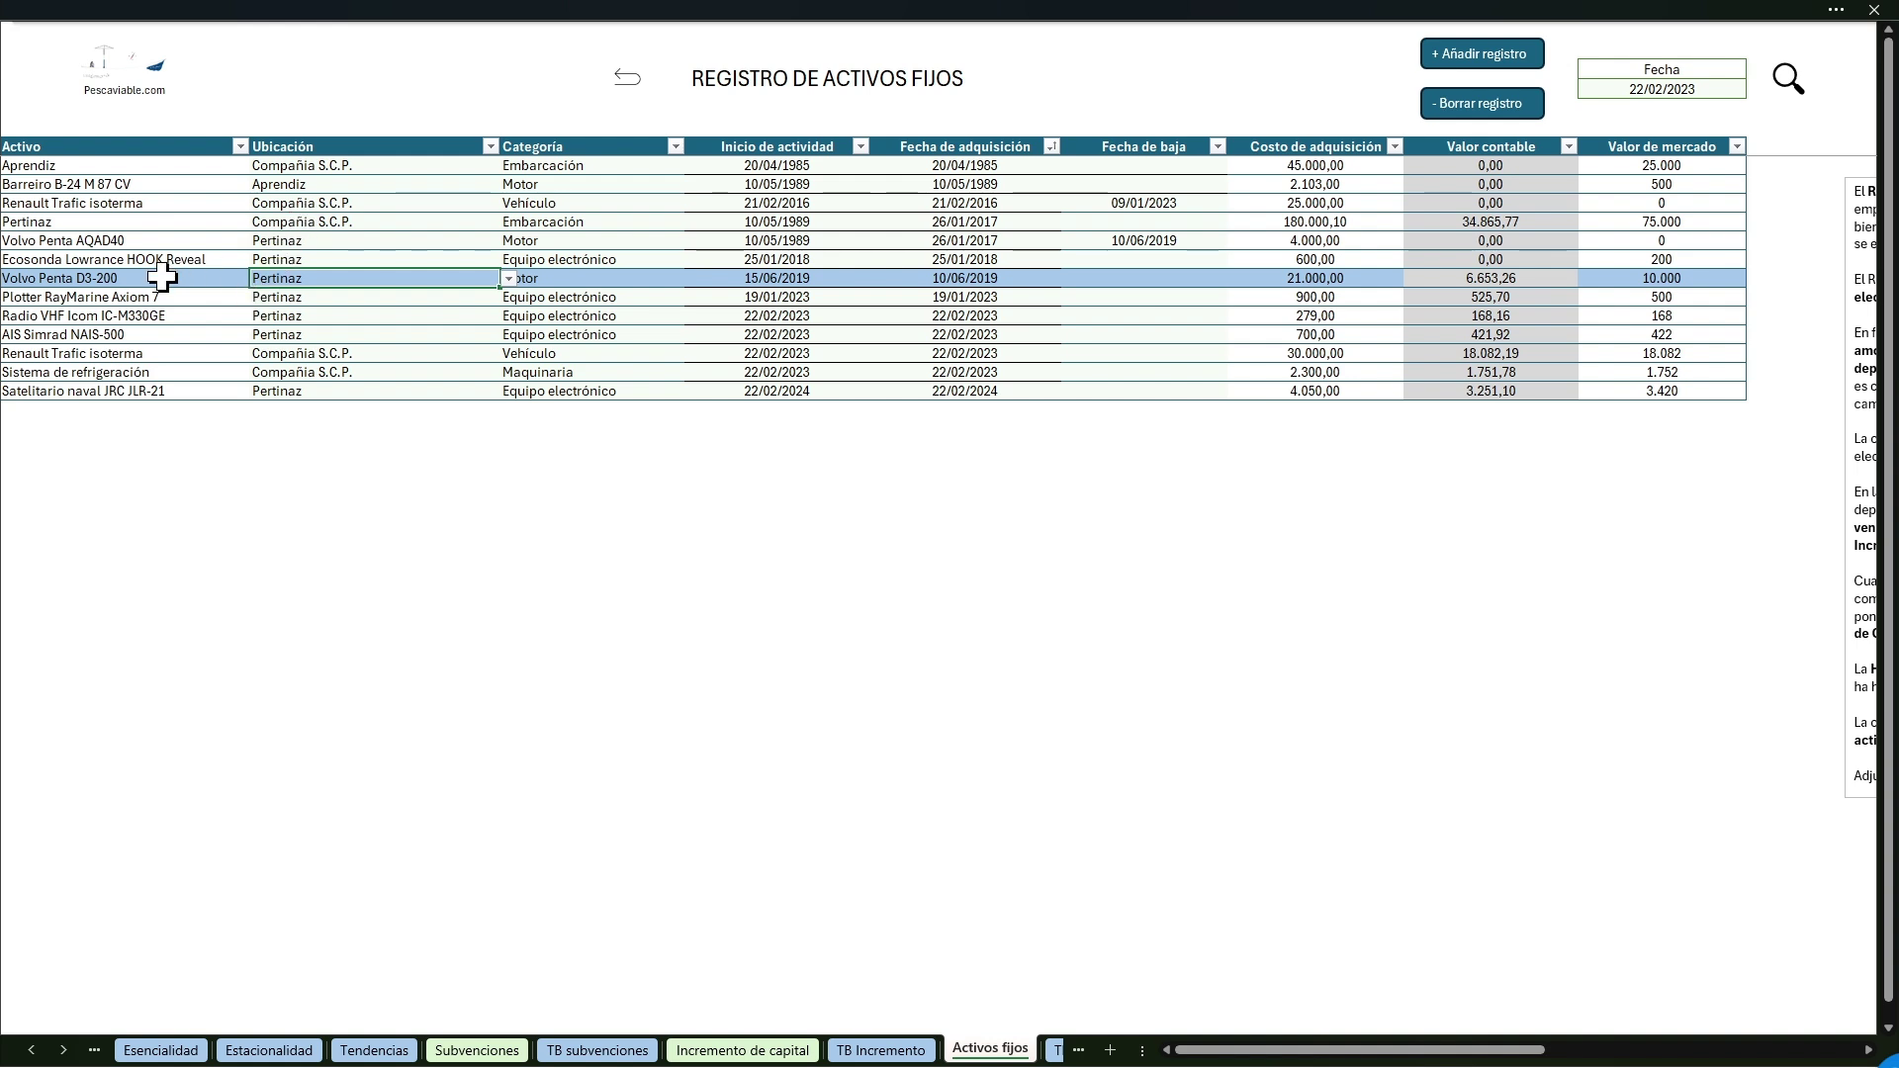
{"action": "left_click", "coordinate": [296, 243]}
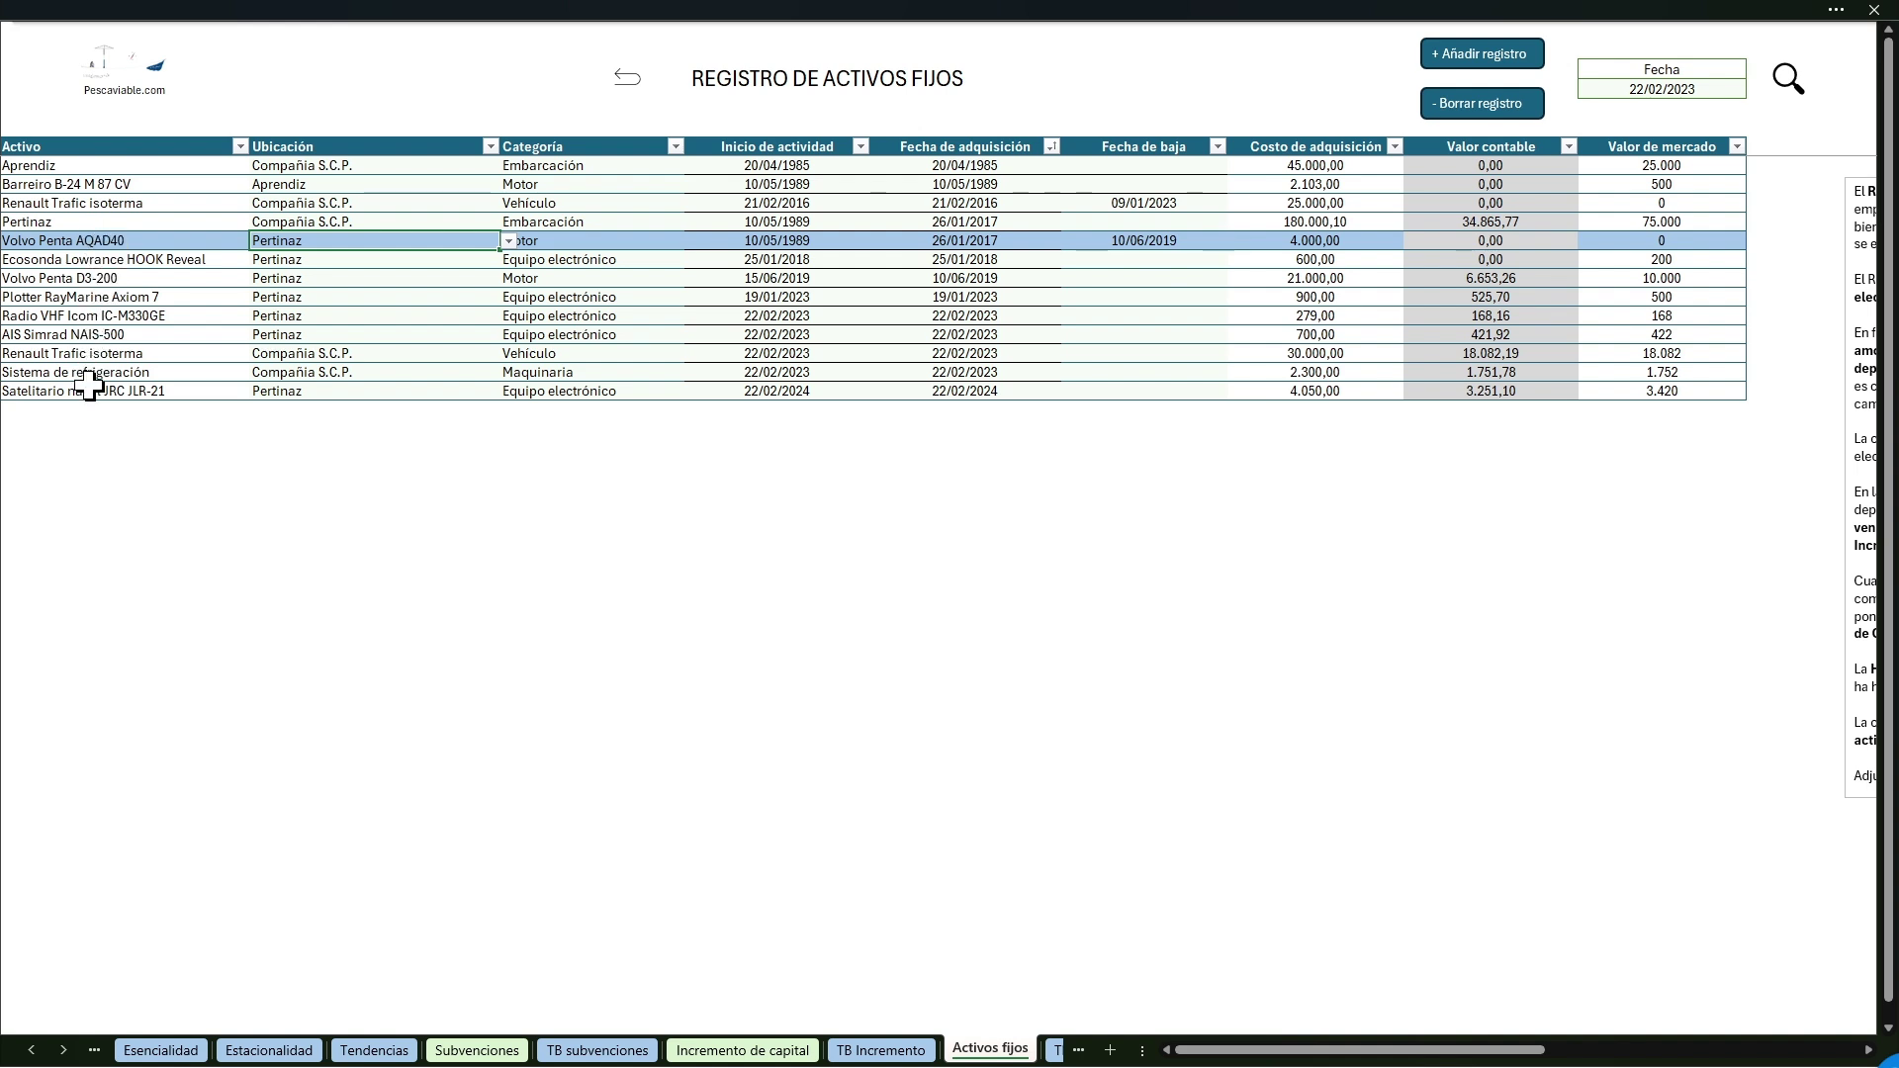
{"action": "left_click", "coordinate": [287, 261]}
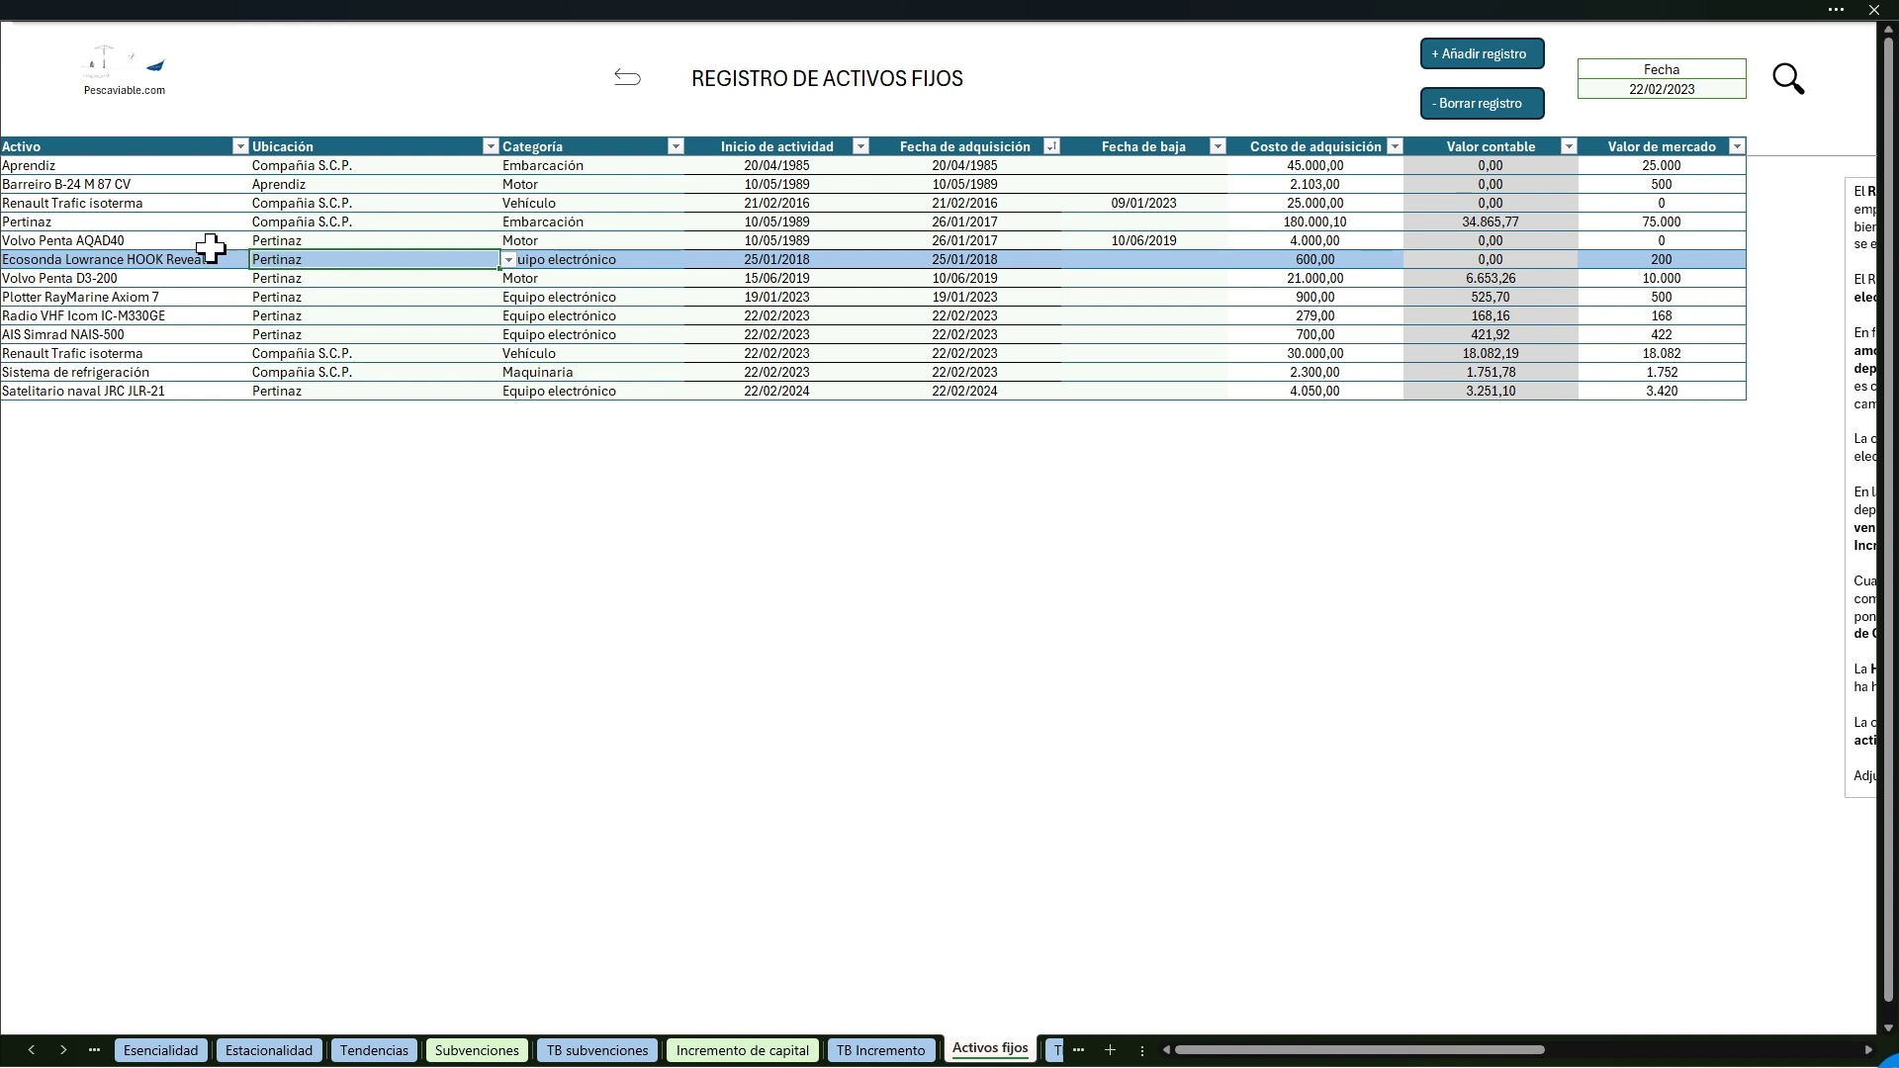
Step: Compare the location choices of the Pertinaz vessel with those of its Volvo Penta AQAD40 motor
{"action": "left_click", "coordinate": [149, 241]}
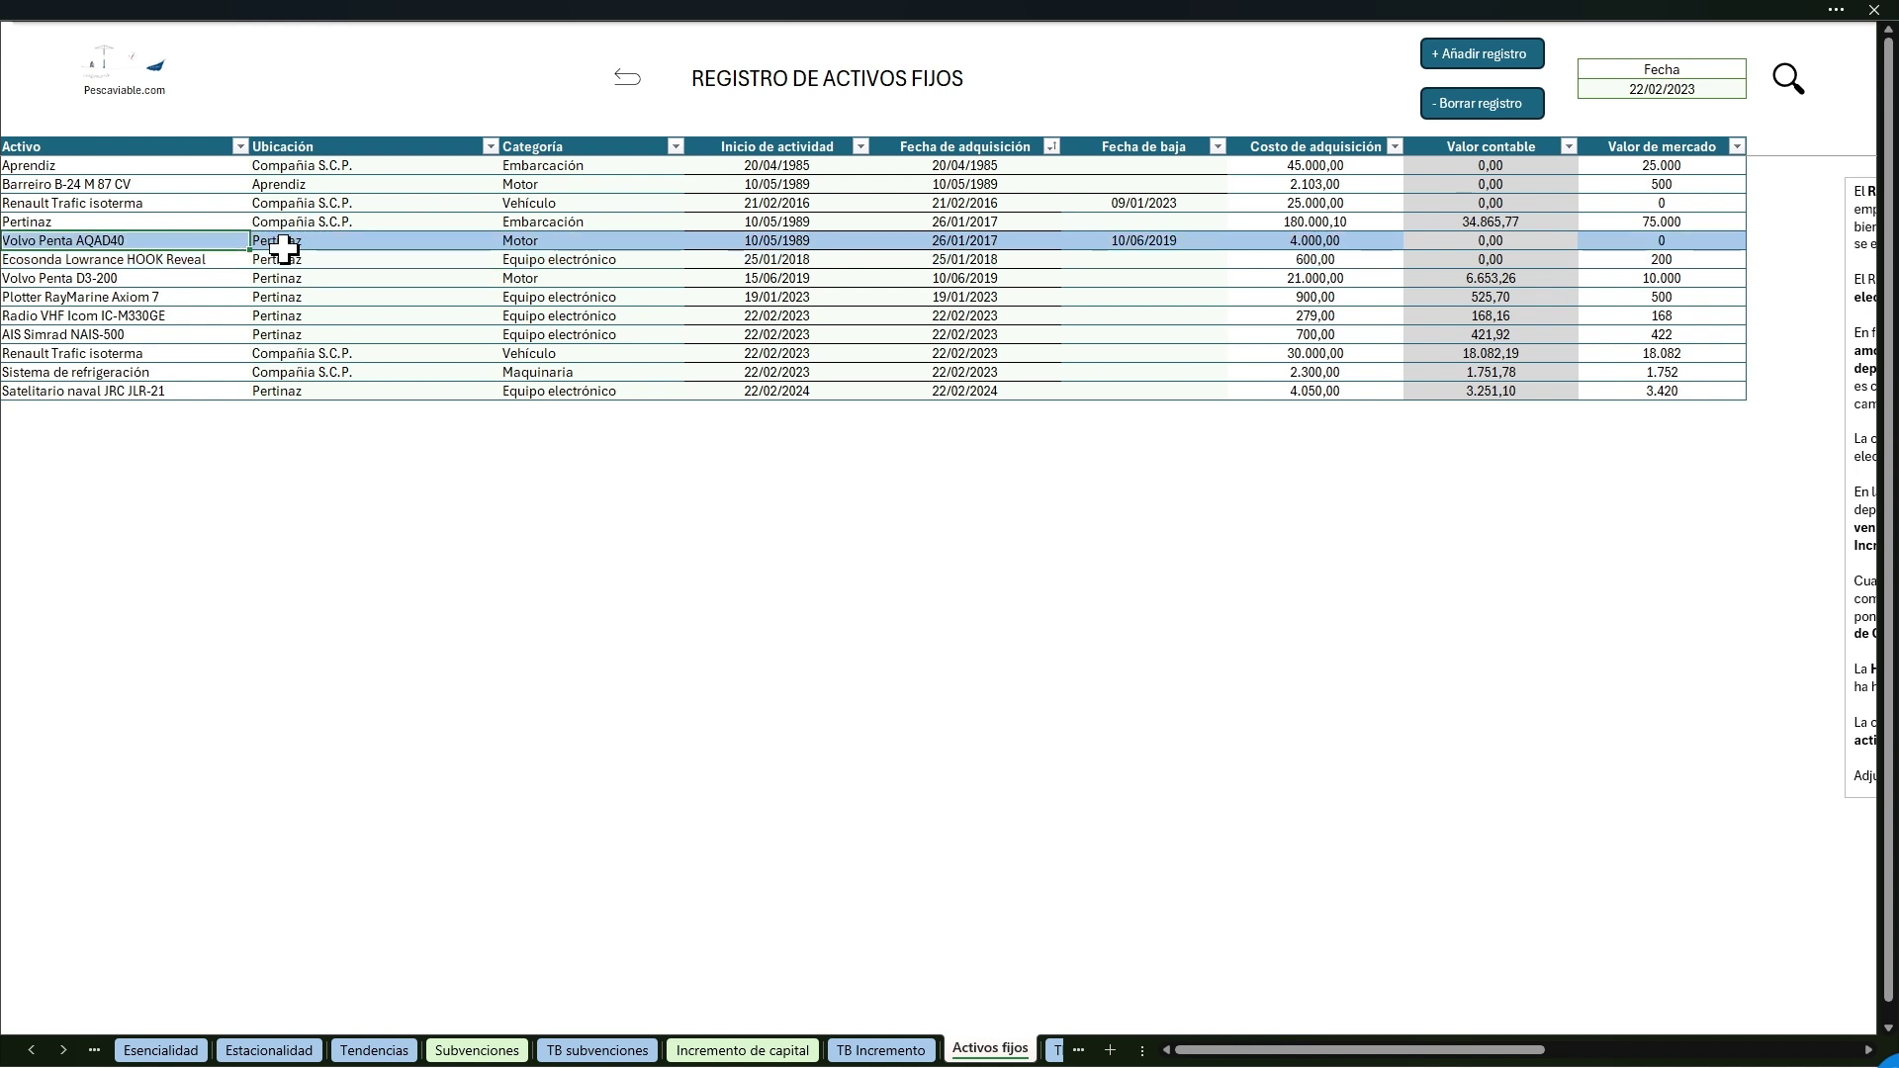
{"action": "left_click", "coordinate": [150, 222]}
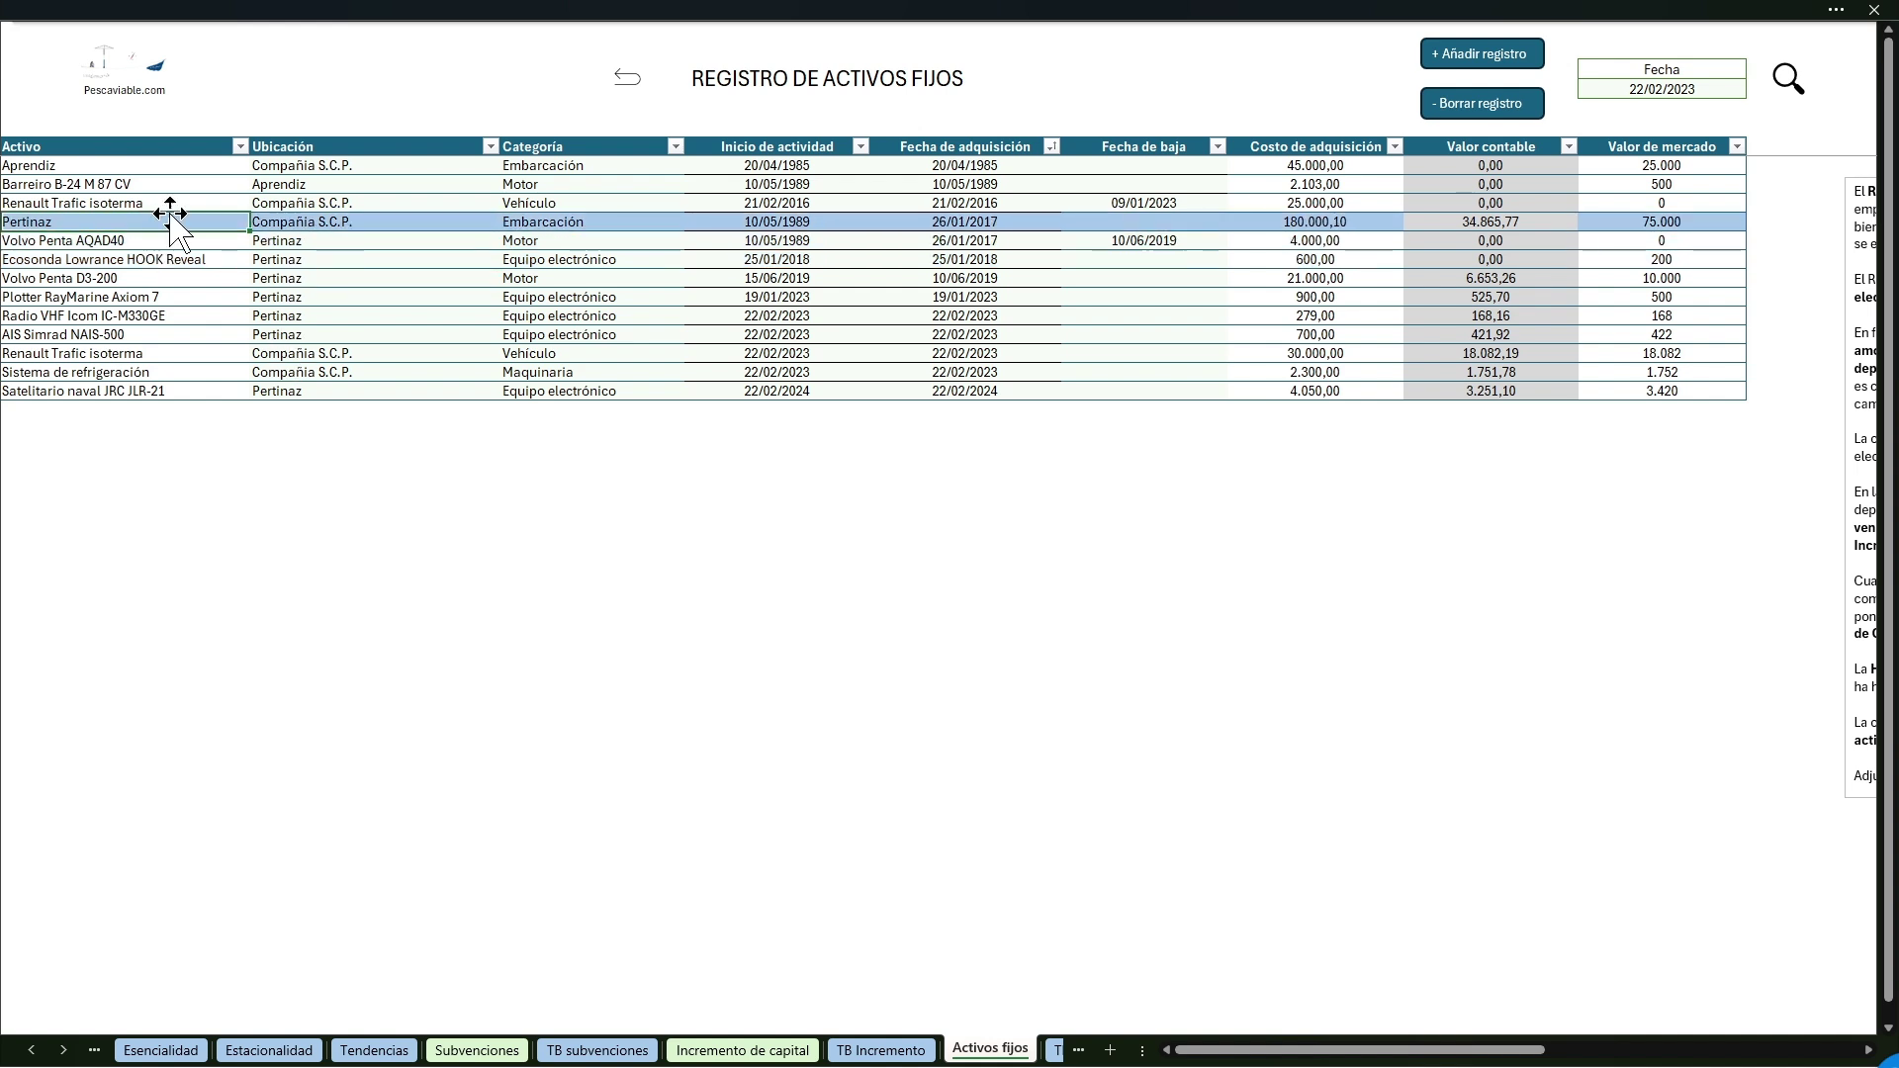
{"action": "left_click", "coordinate": [346, 223]}
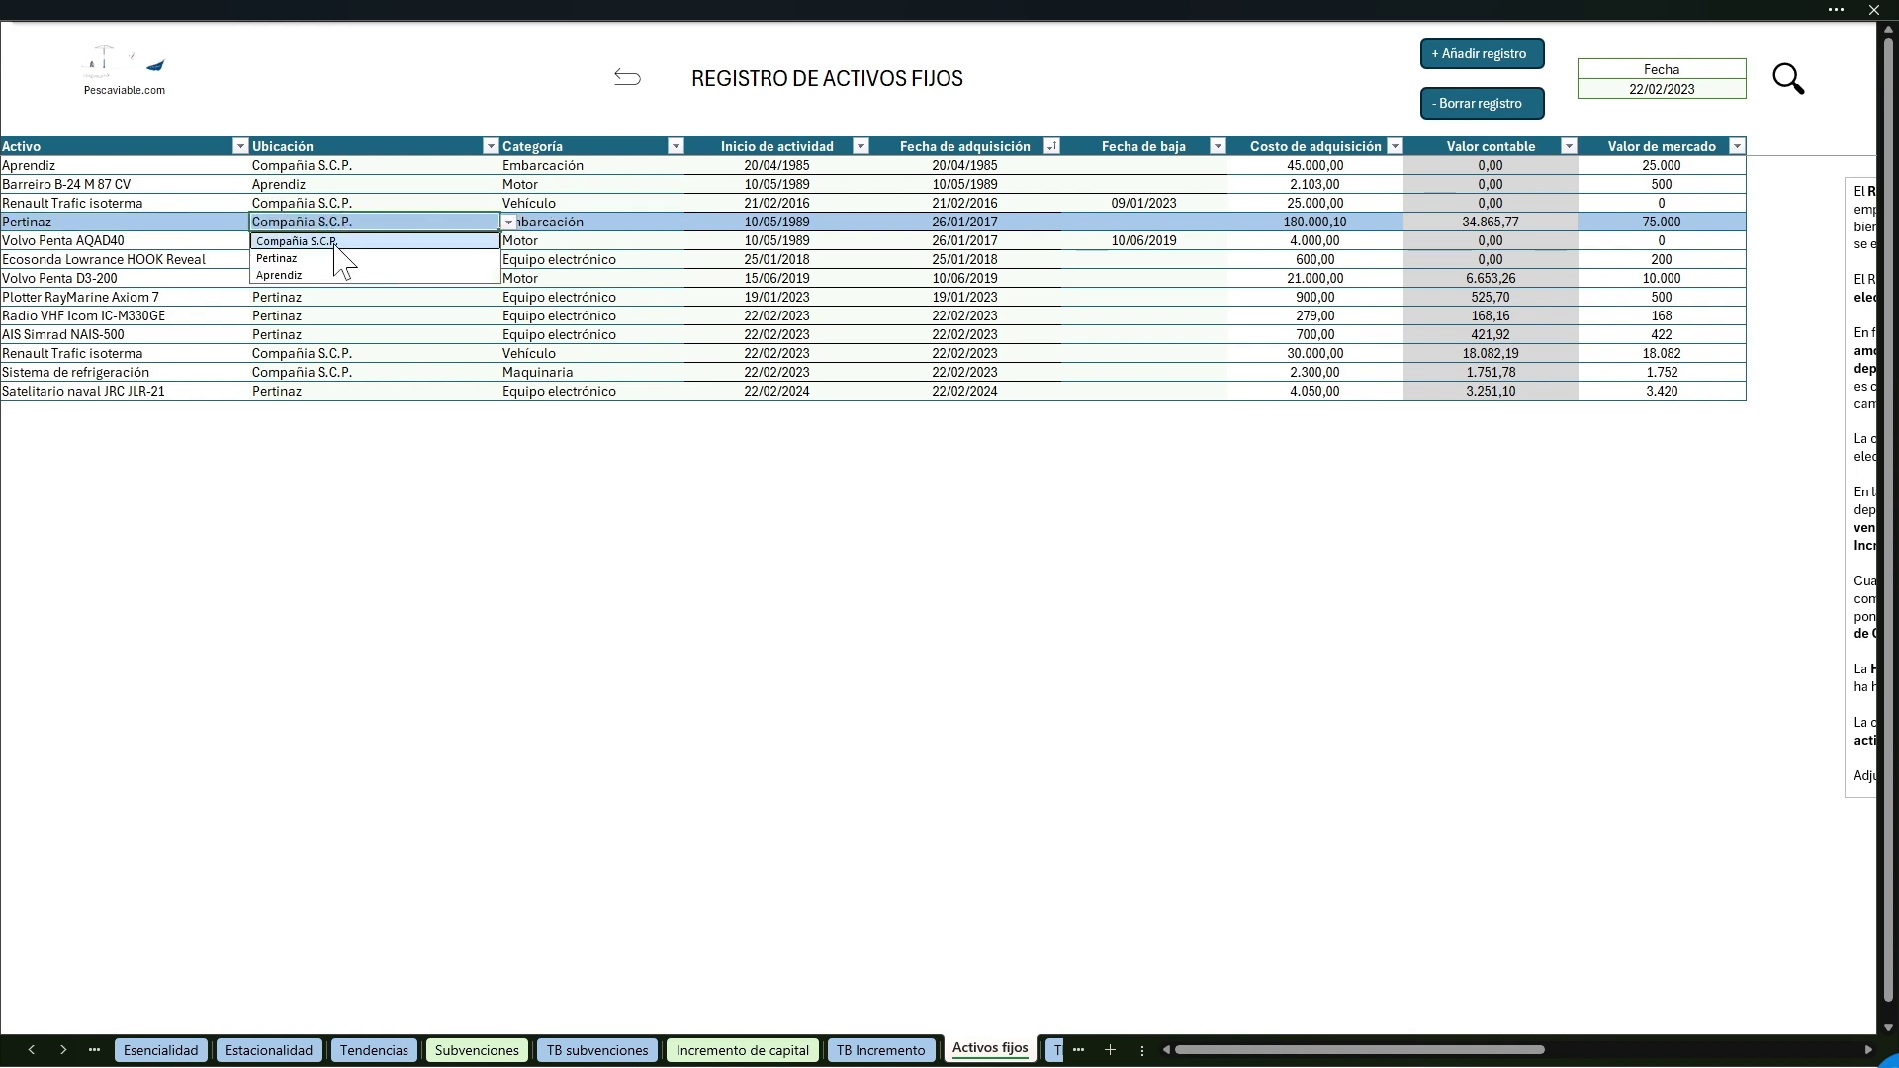
{"action": "left_click", "coordinate": [335, 247]}
{"action": "left_click", "coordinate": [286, 245]}
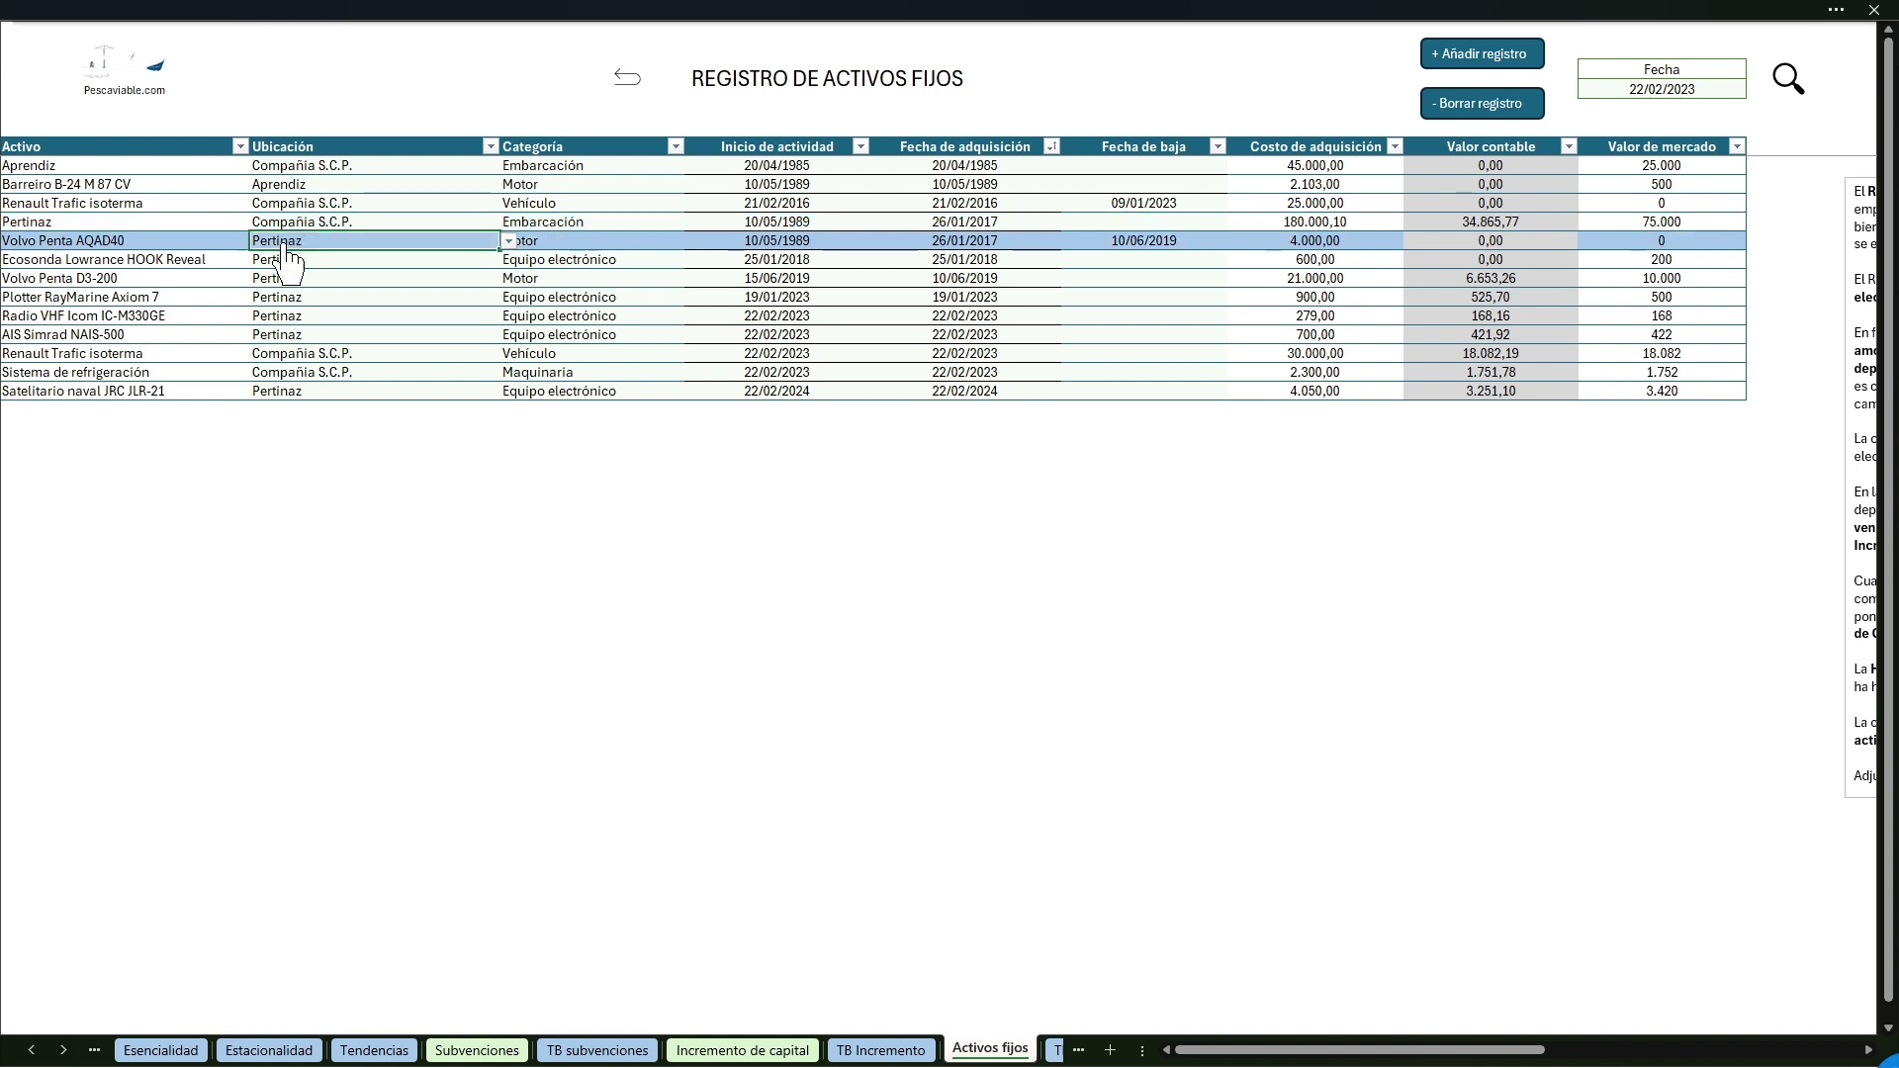
{"action": "left_click", "coordinate": [511, 244]}
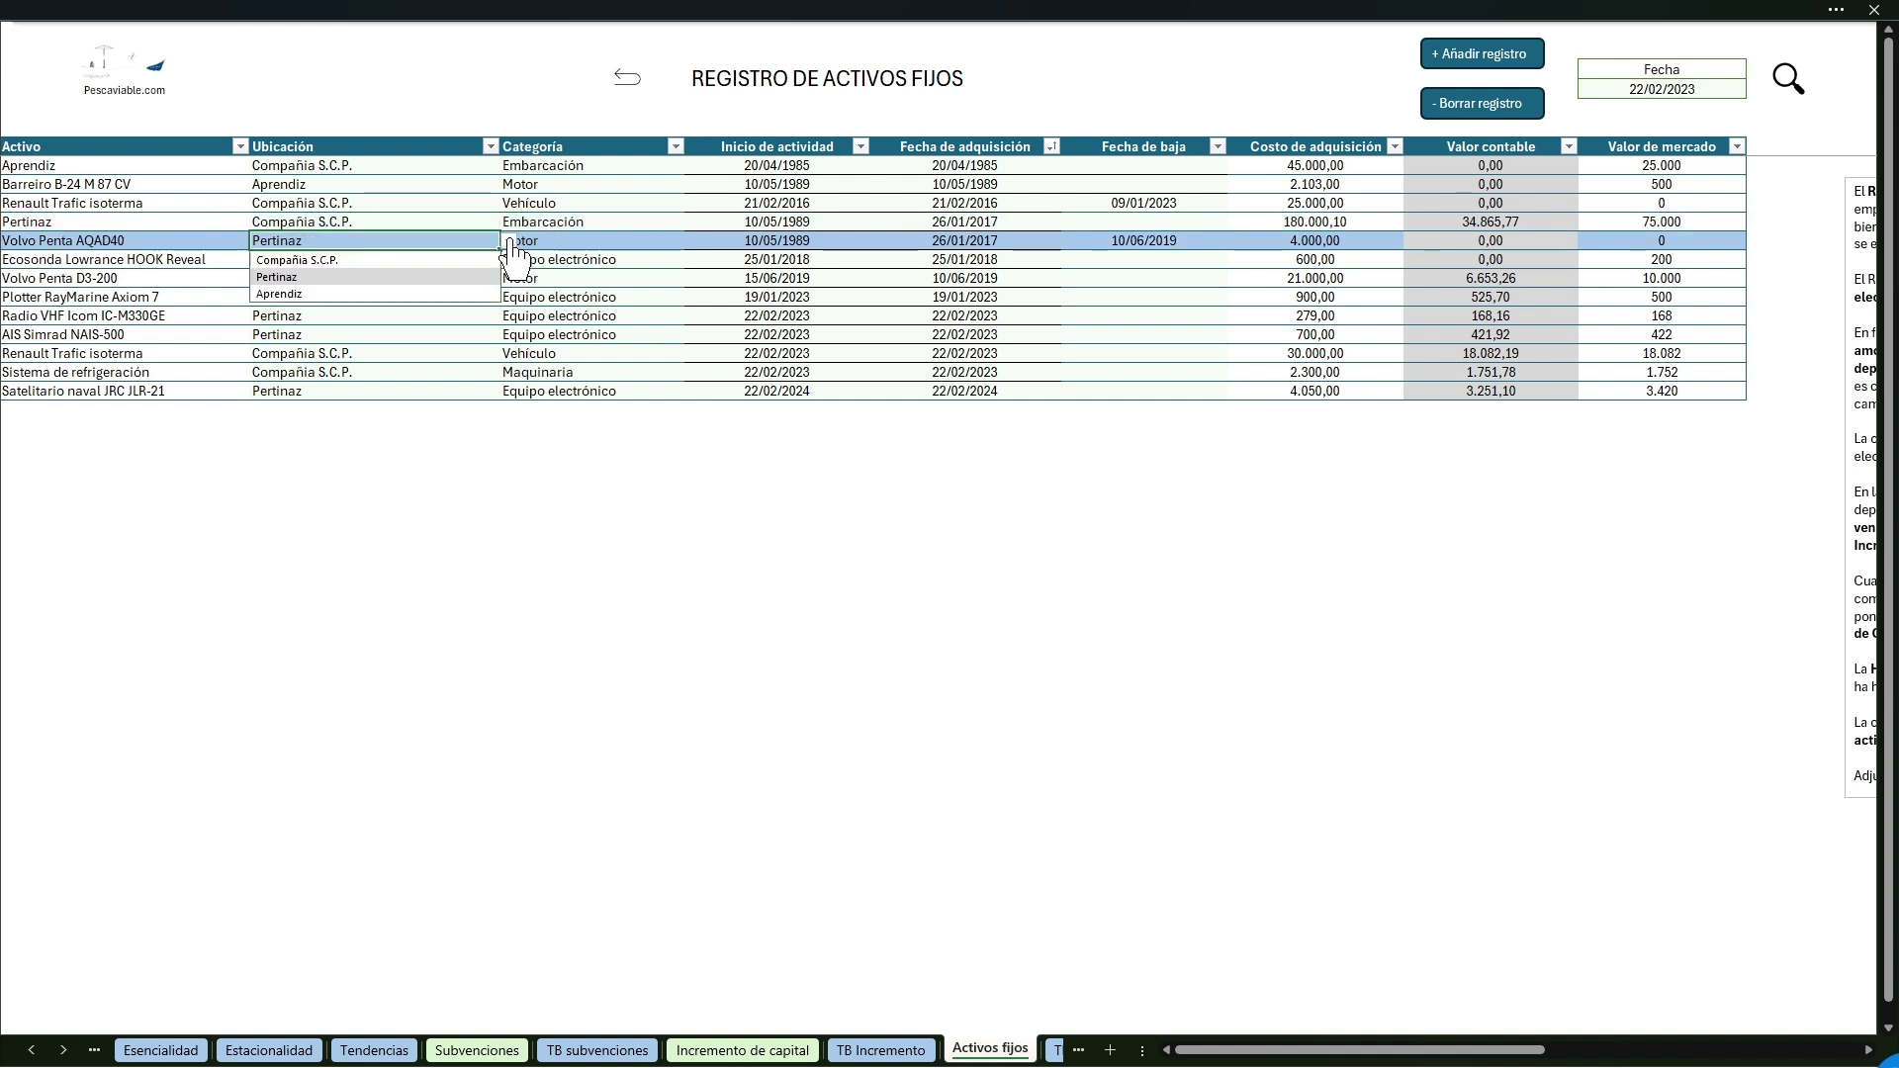
{"action": "left_click", "coordinate": [511, 243]}
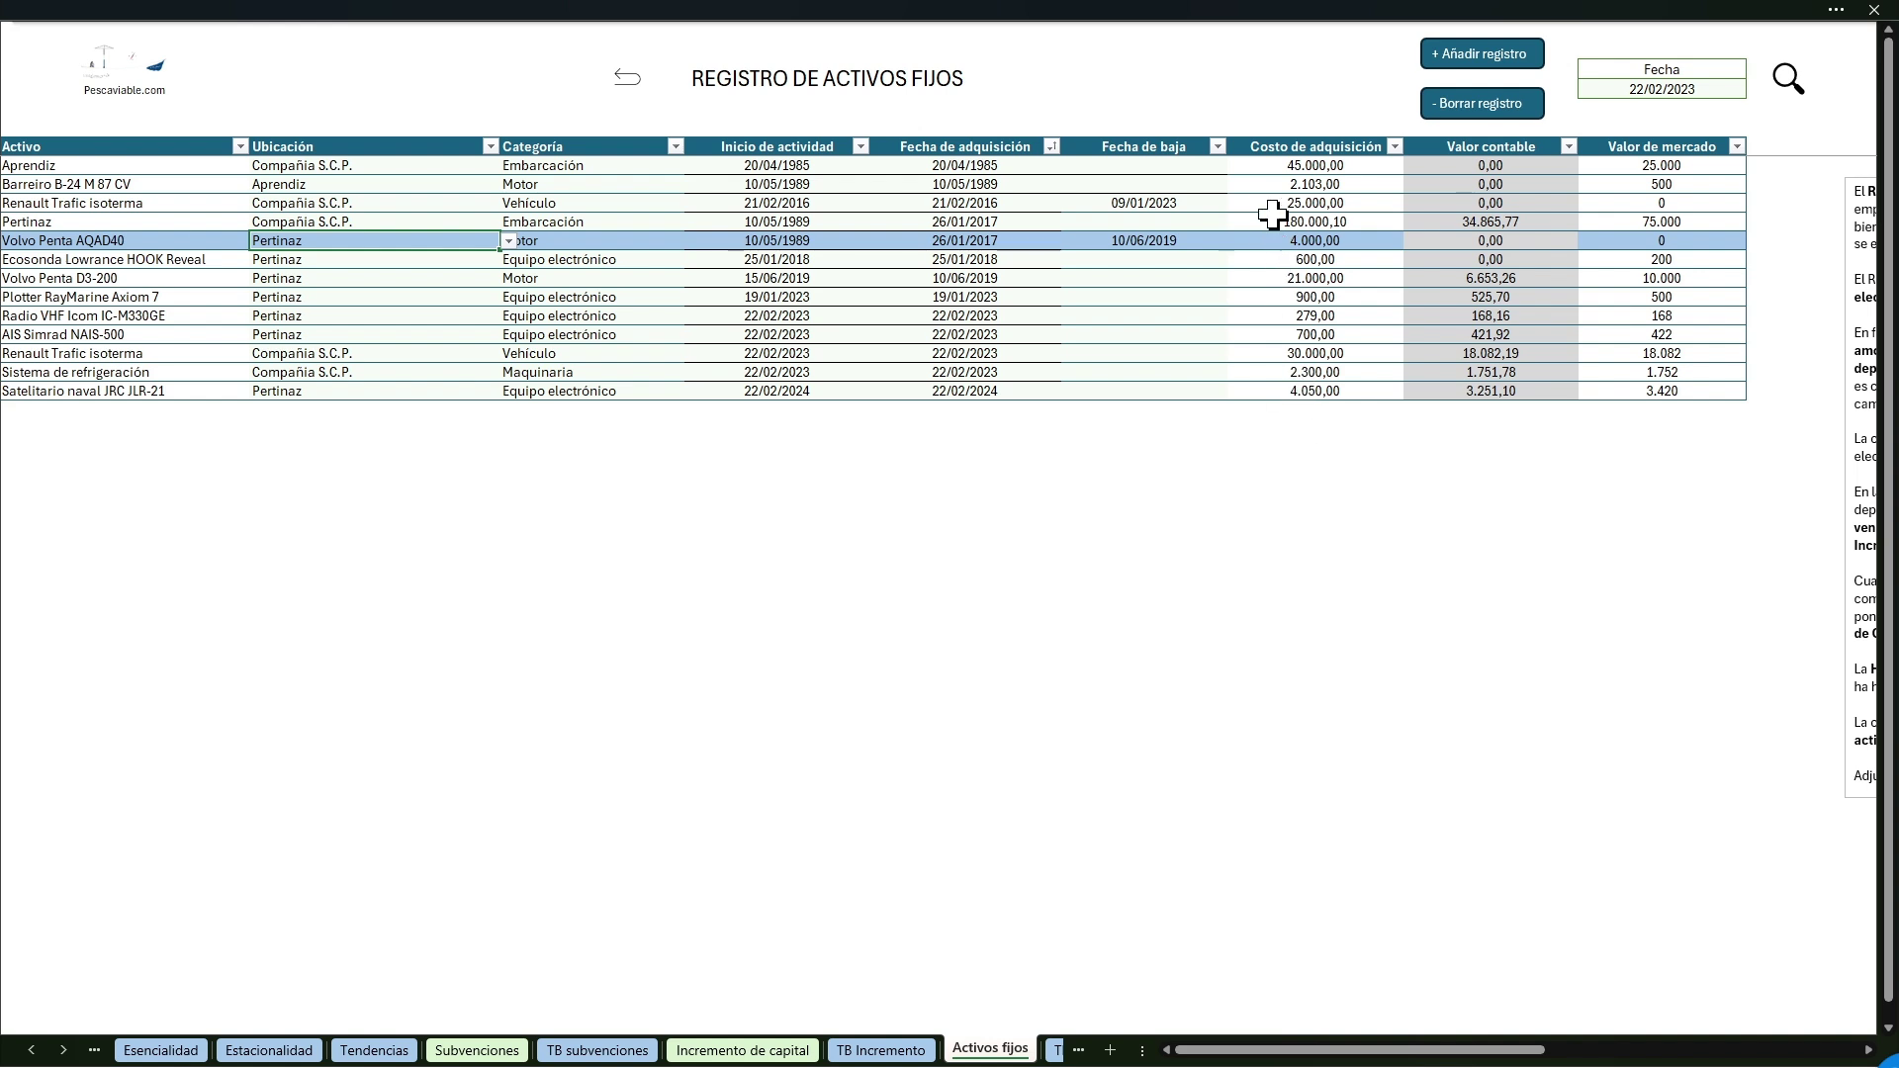
Step: Filter the fixed assets register to the location Pertinaz and inspect the acquisition dates of the Volvo Penta AQAD40 and D3-200
{"action": "left_click", "coordinate": [491, 147]}
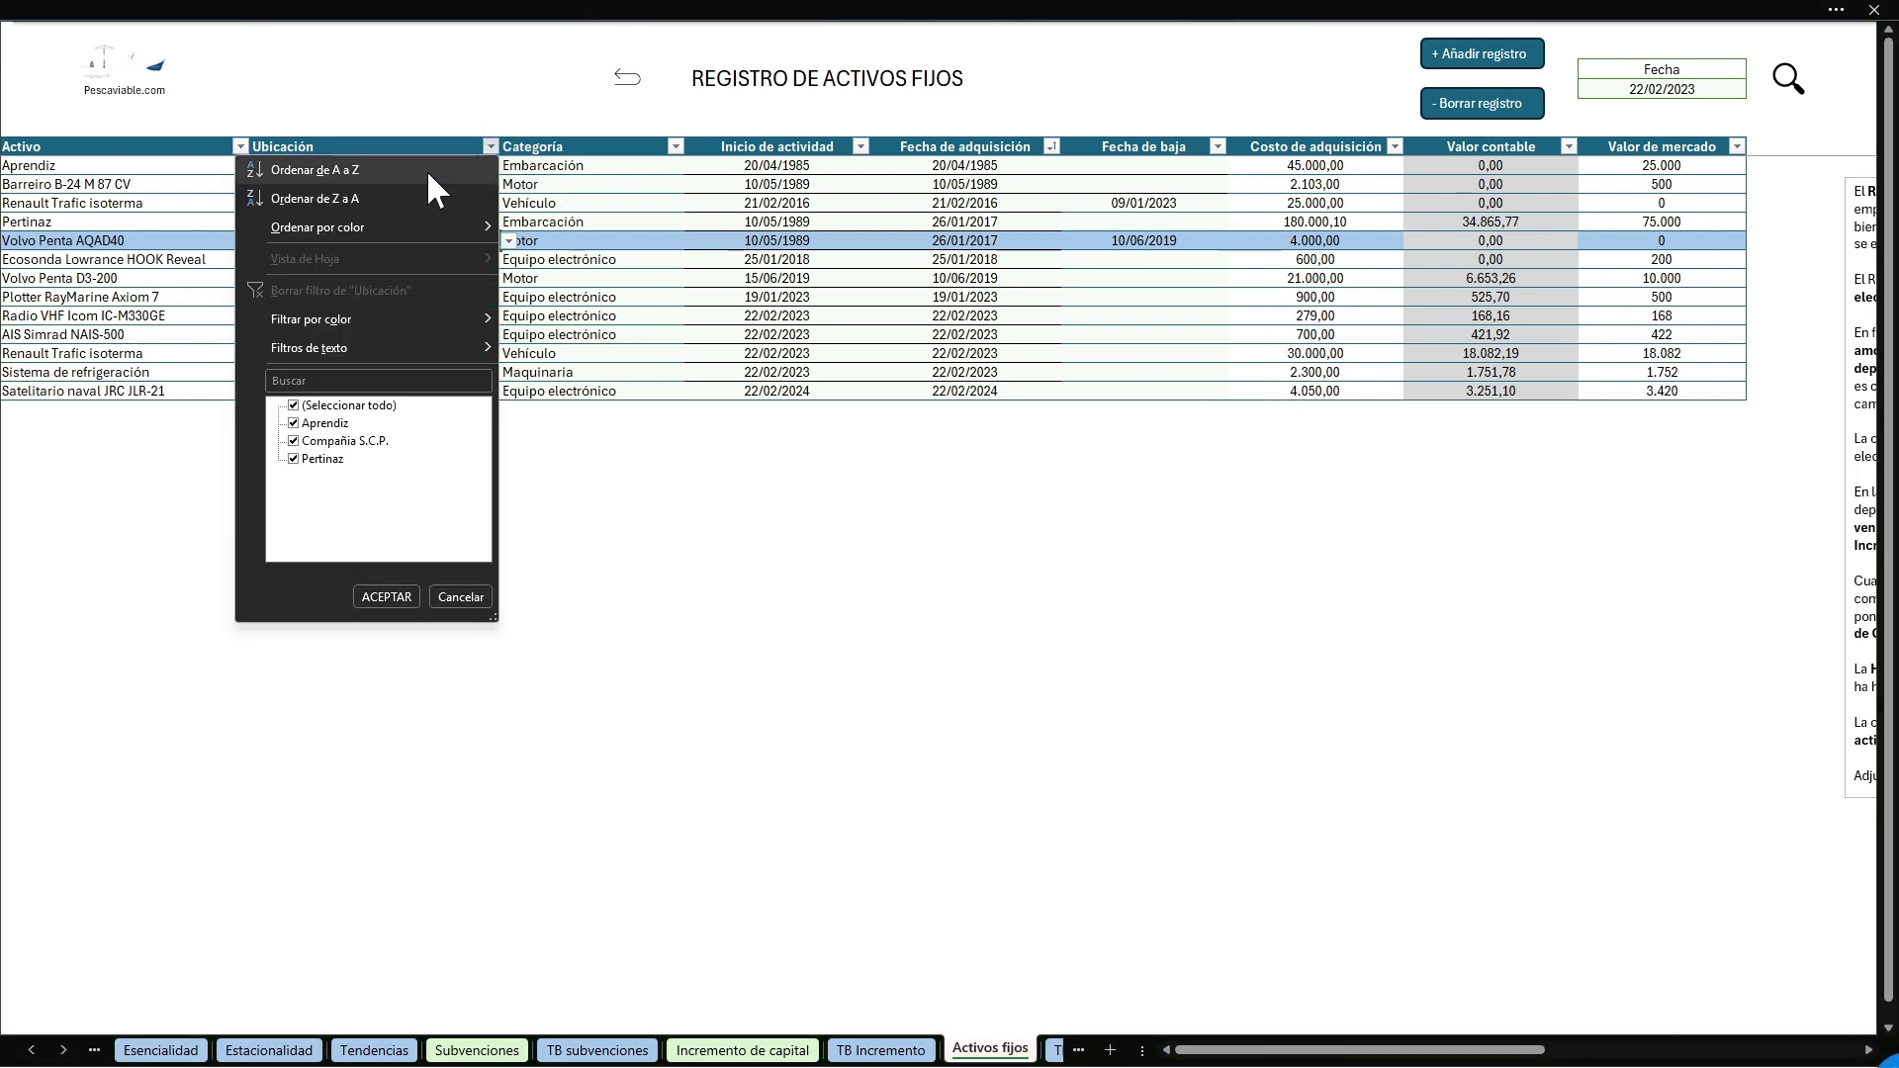
{"action": "left_click", "coordinate": [293, 405]}
{"action": "left_click", "coordinate": [293, 459]}
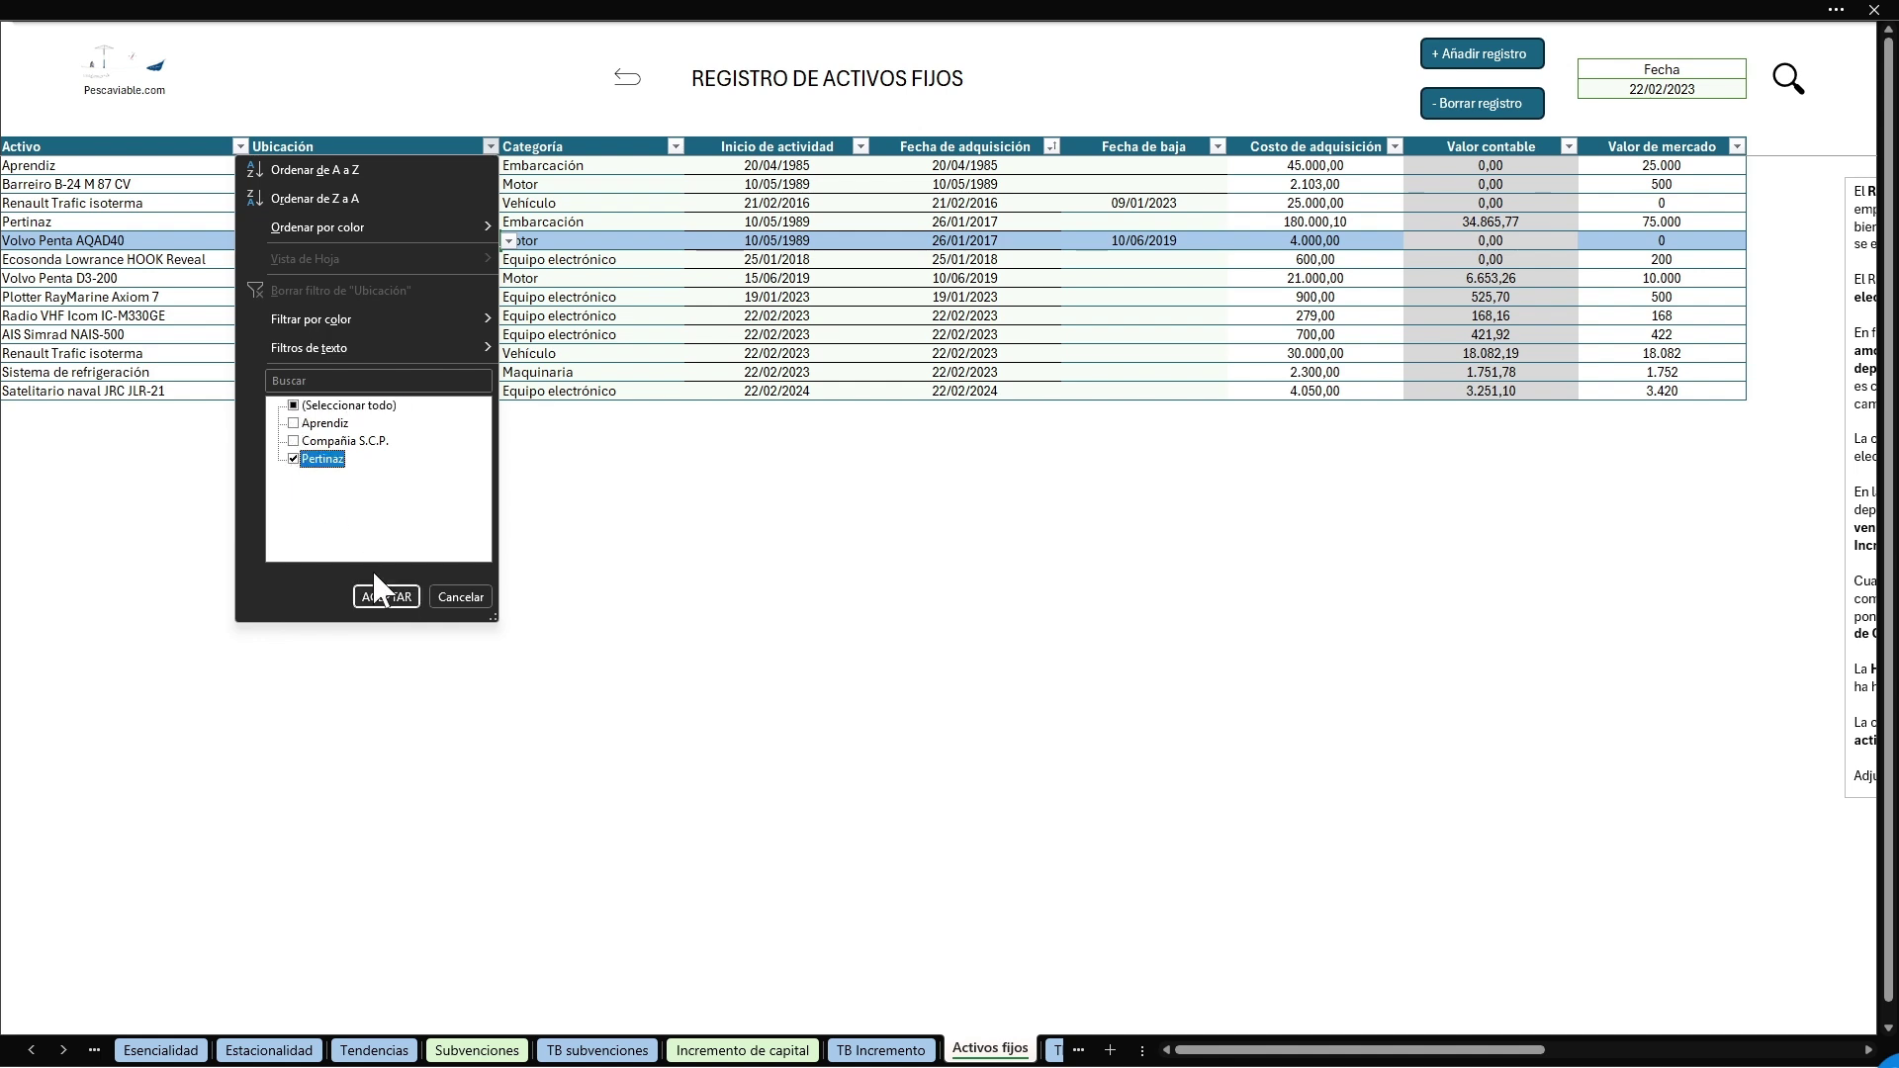
{"action": "left_click", "coordinate": [401, 598]}
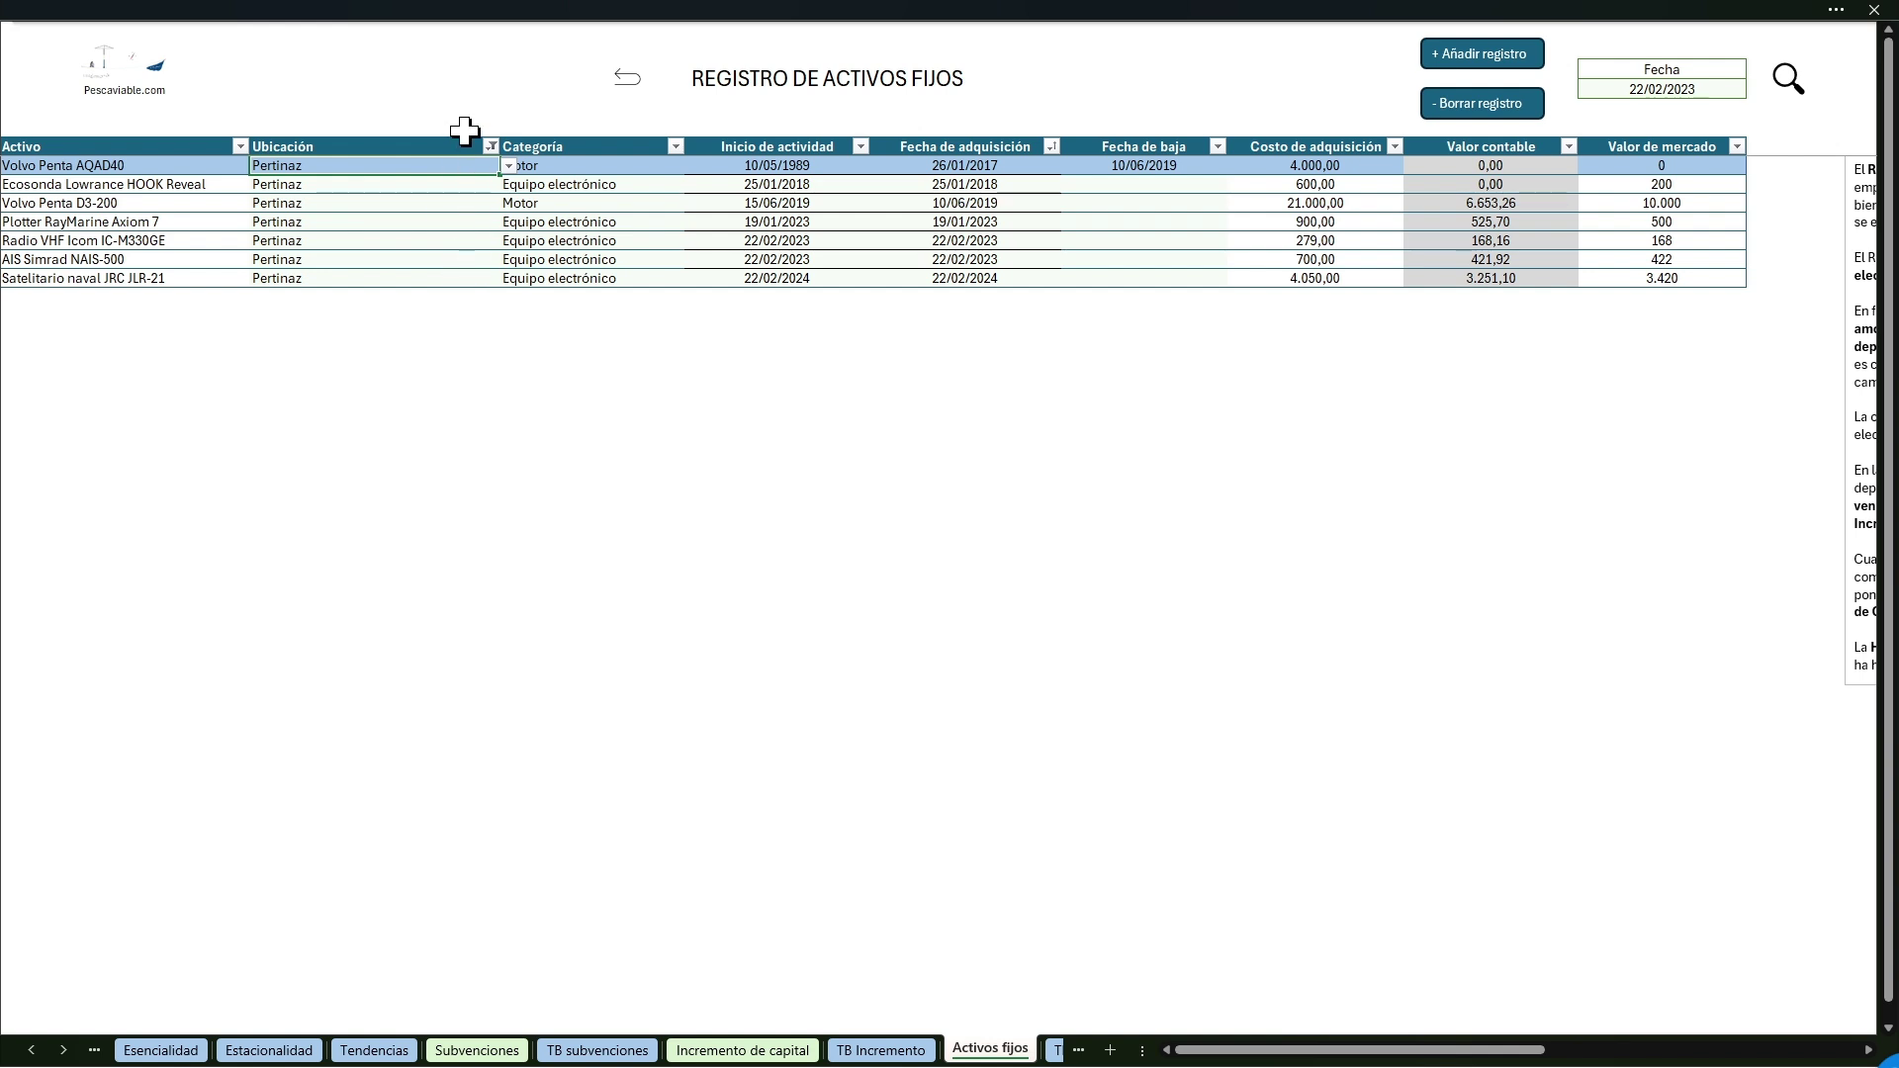
{"action": "left_click", "coordinate": [986, 168]}
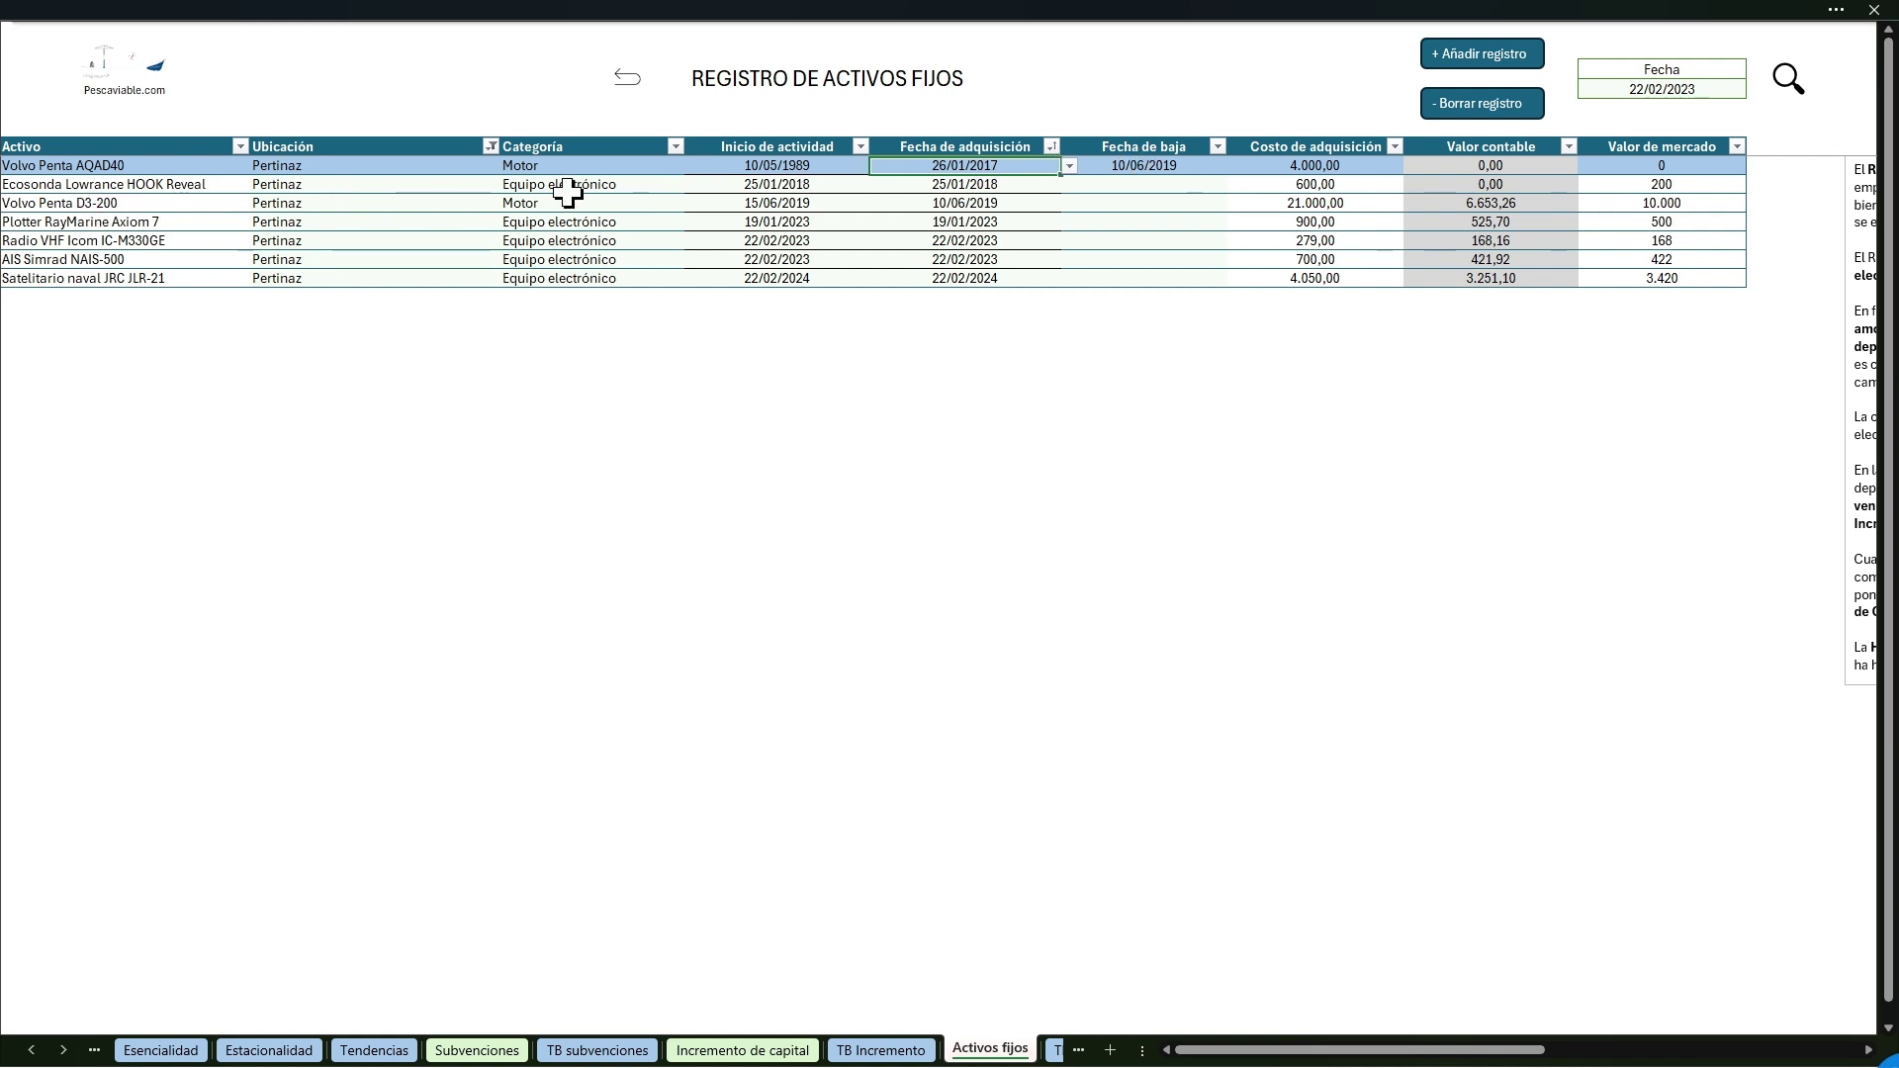
{"action": "left_click", "coordinate": [1004, 201]}
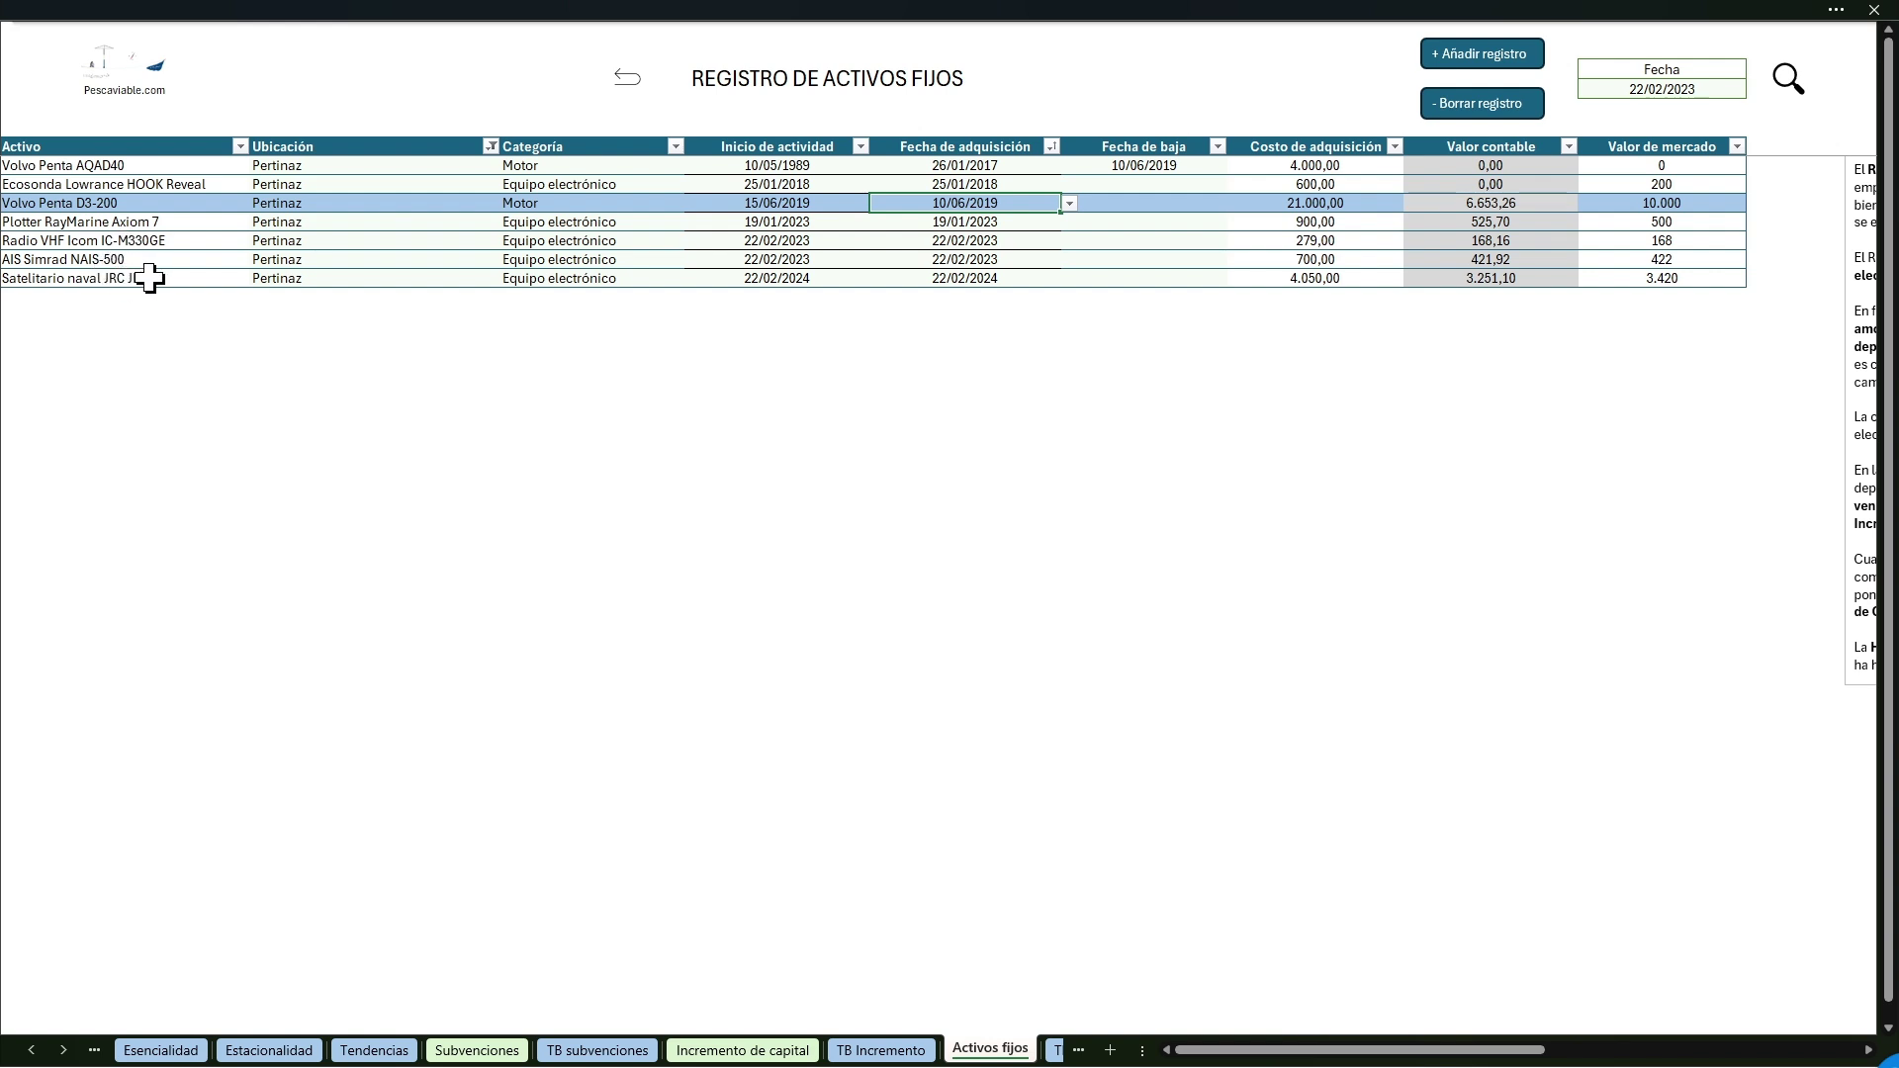
Step: Show the assets of all locations again and inspect the Volvo Penta AQAD40 and D3-200 records
{"action": "left_click", "coordinate": [490, 147]}
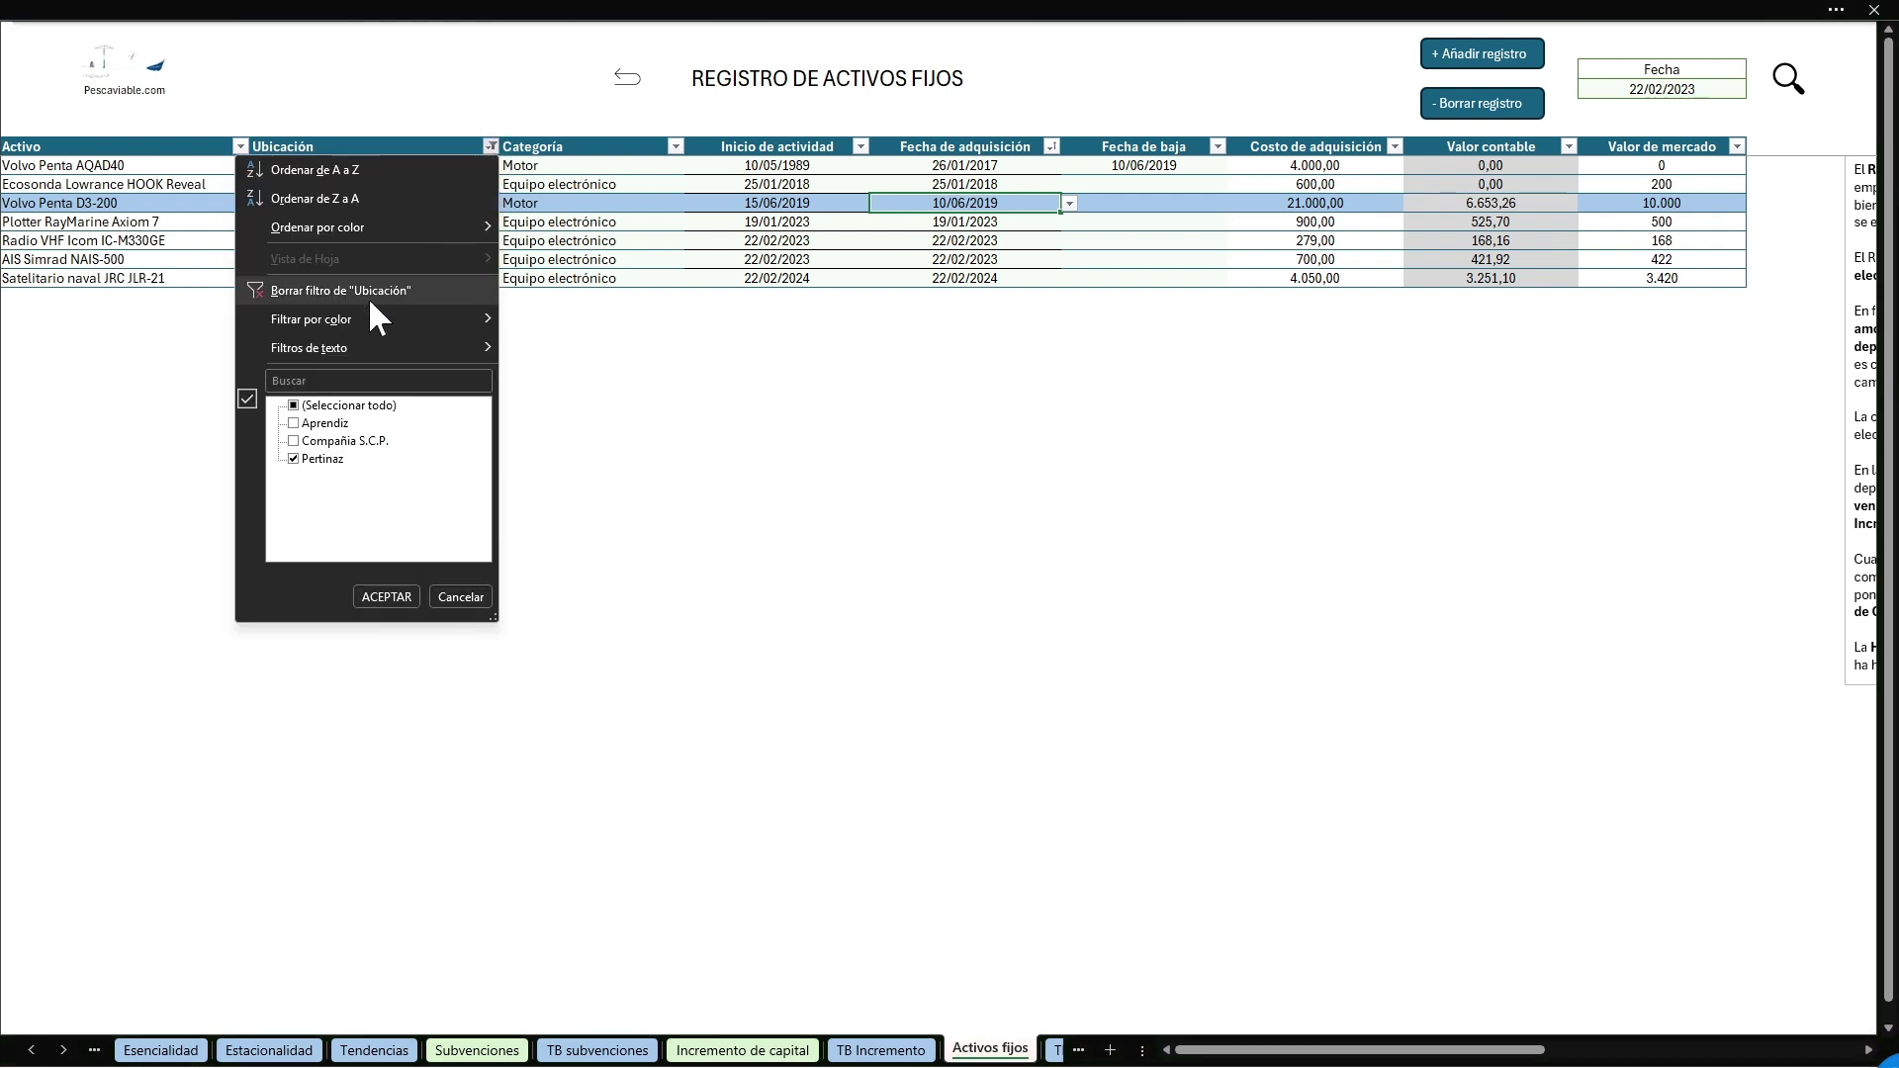
{"action": "left_click", "coordinate": [294, 405]}
{"action": "left_click", "coordinate": [386, 597]}
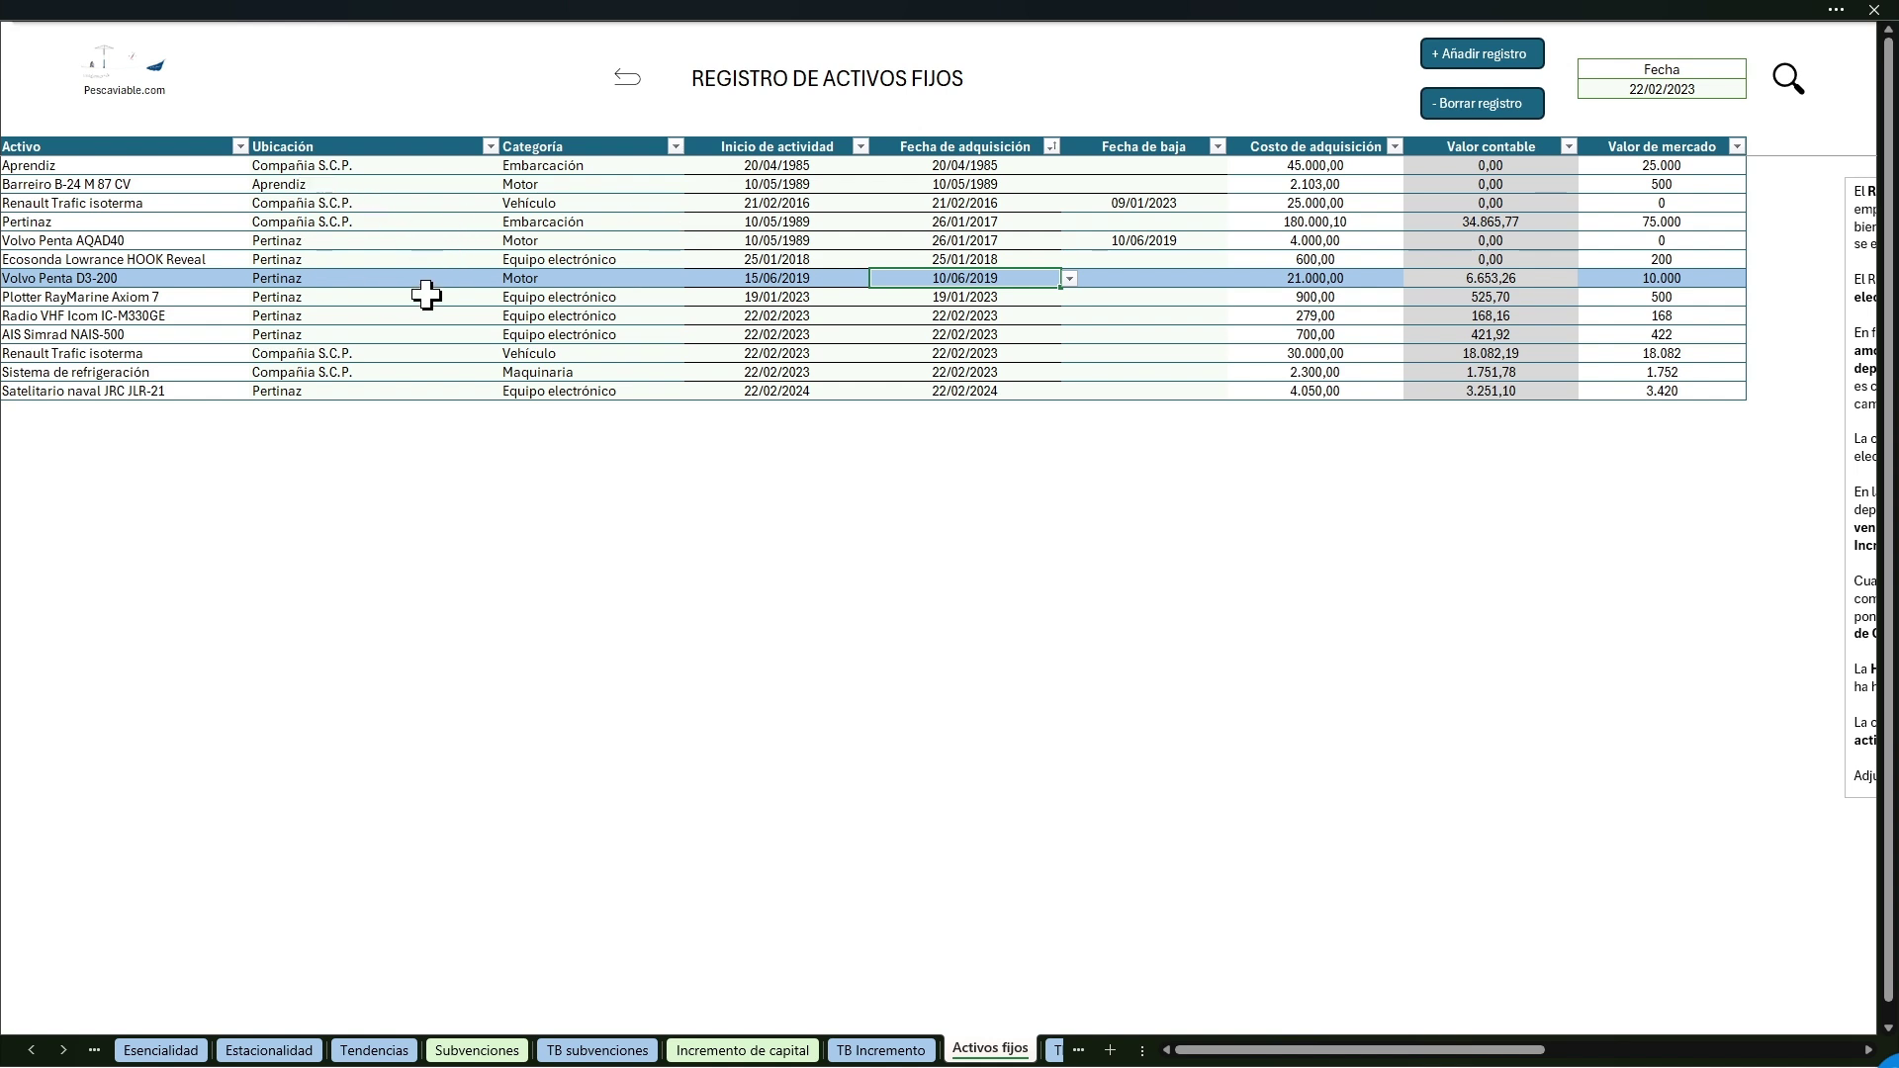
{"action": "left_click", "coordinate": [124, 280]}
{"action": "left_click", "coordinate": [105, 242]}
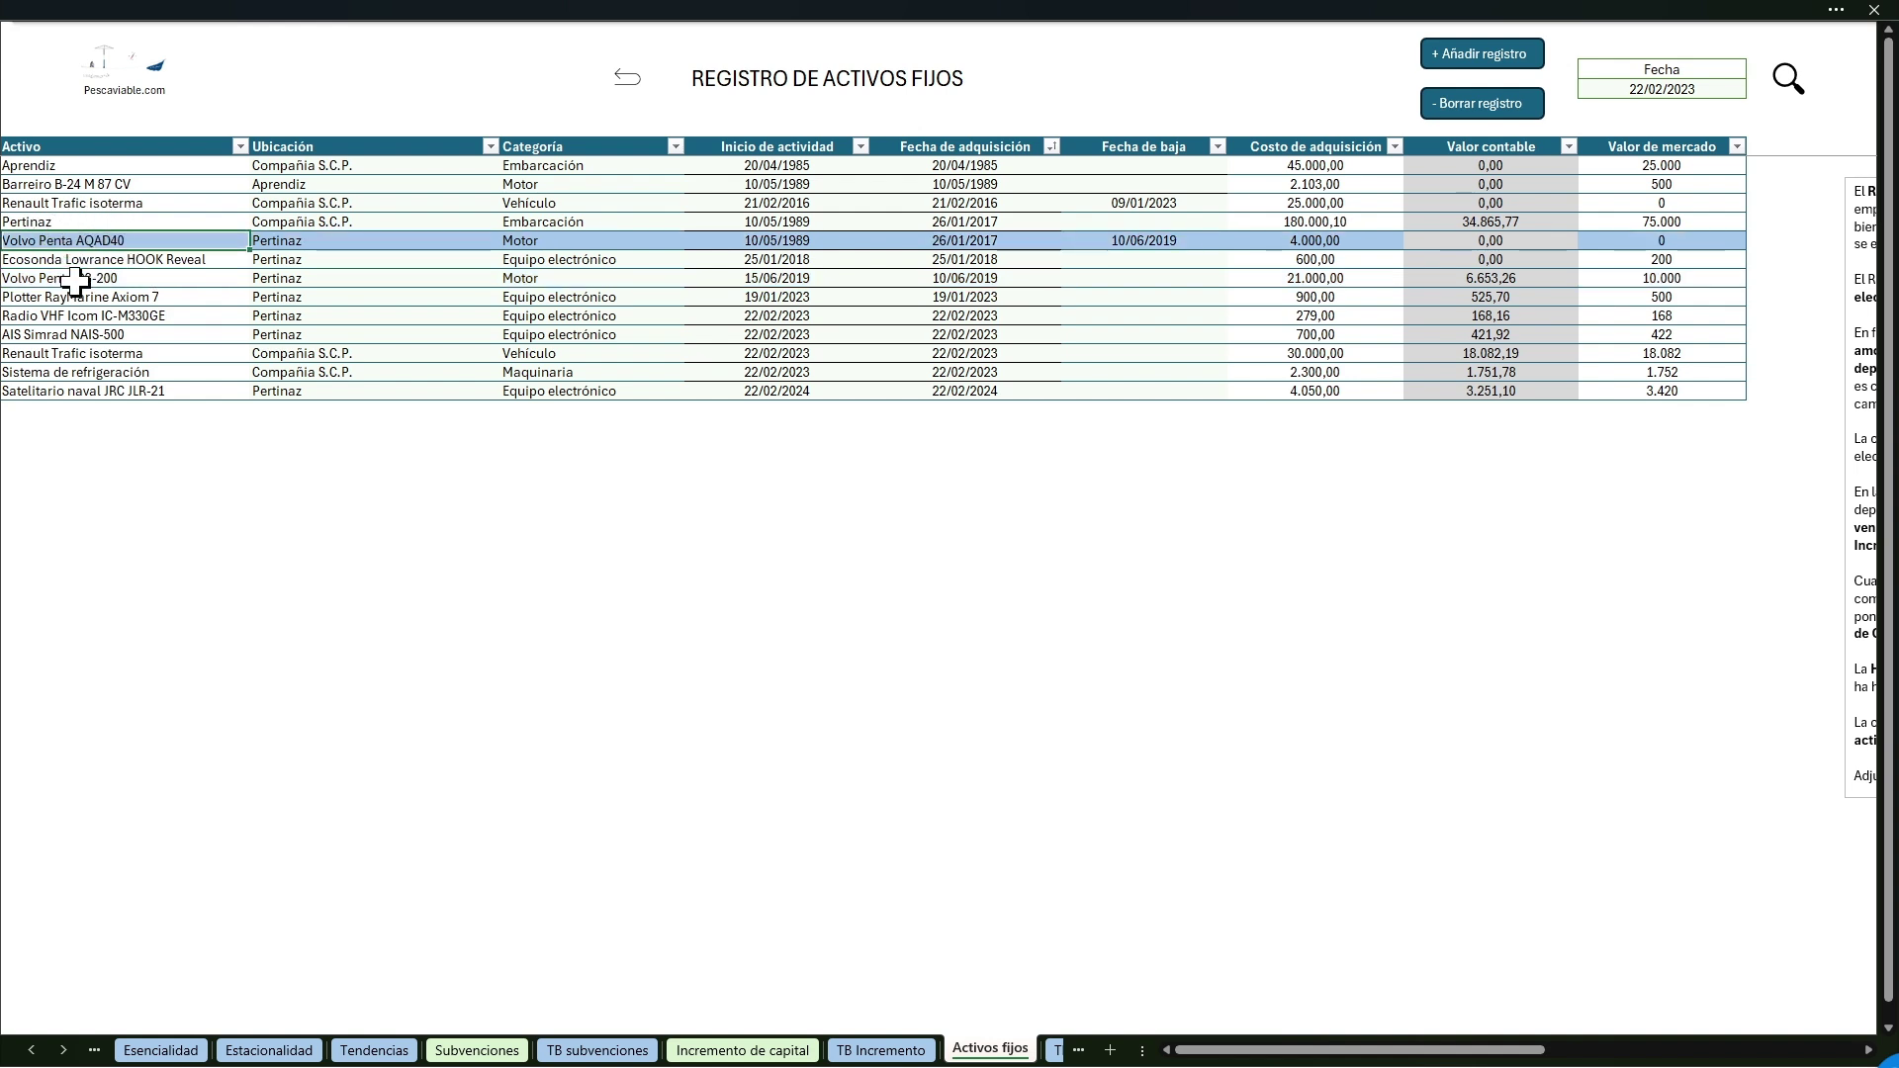
{"action": "left_click", "coordinate": [77, 280]}
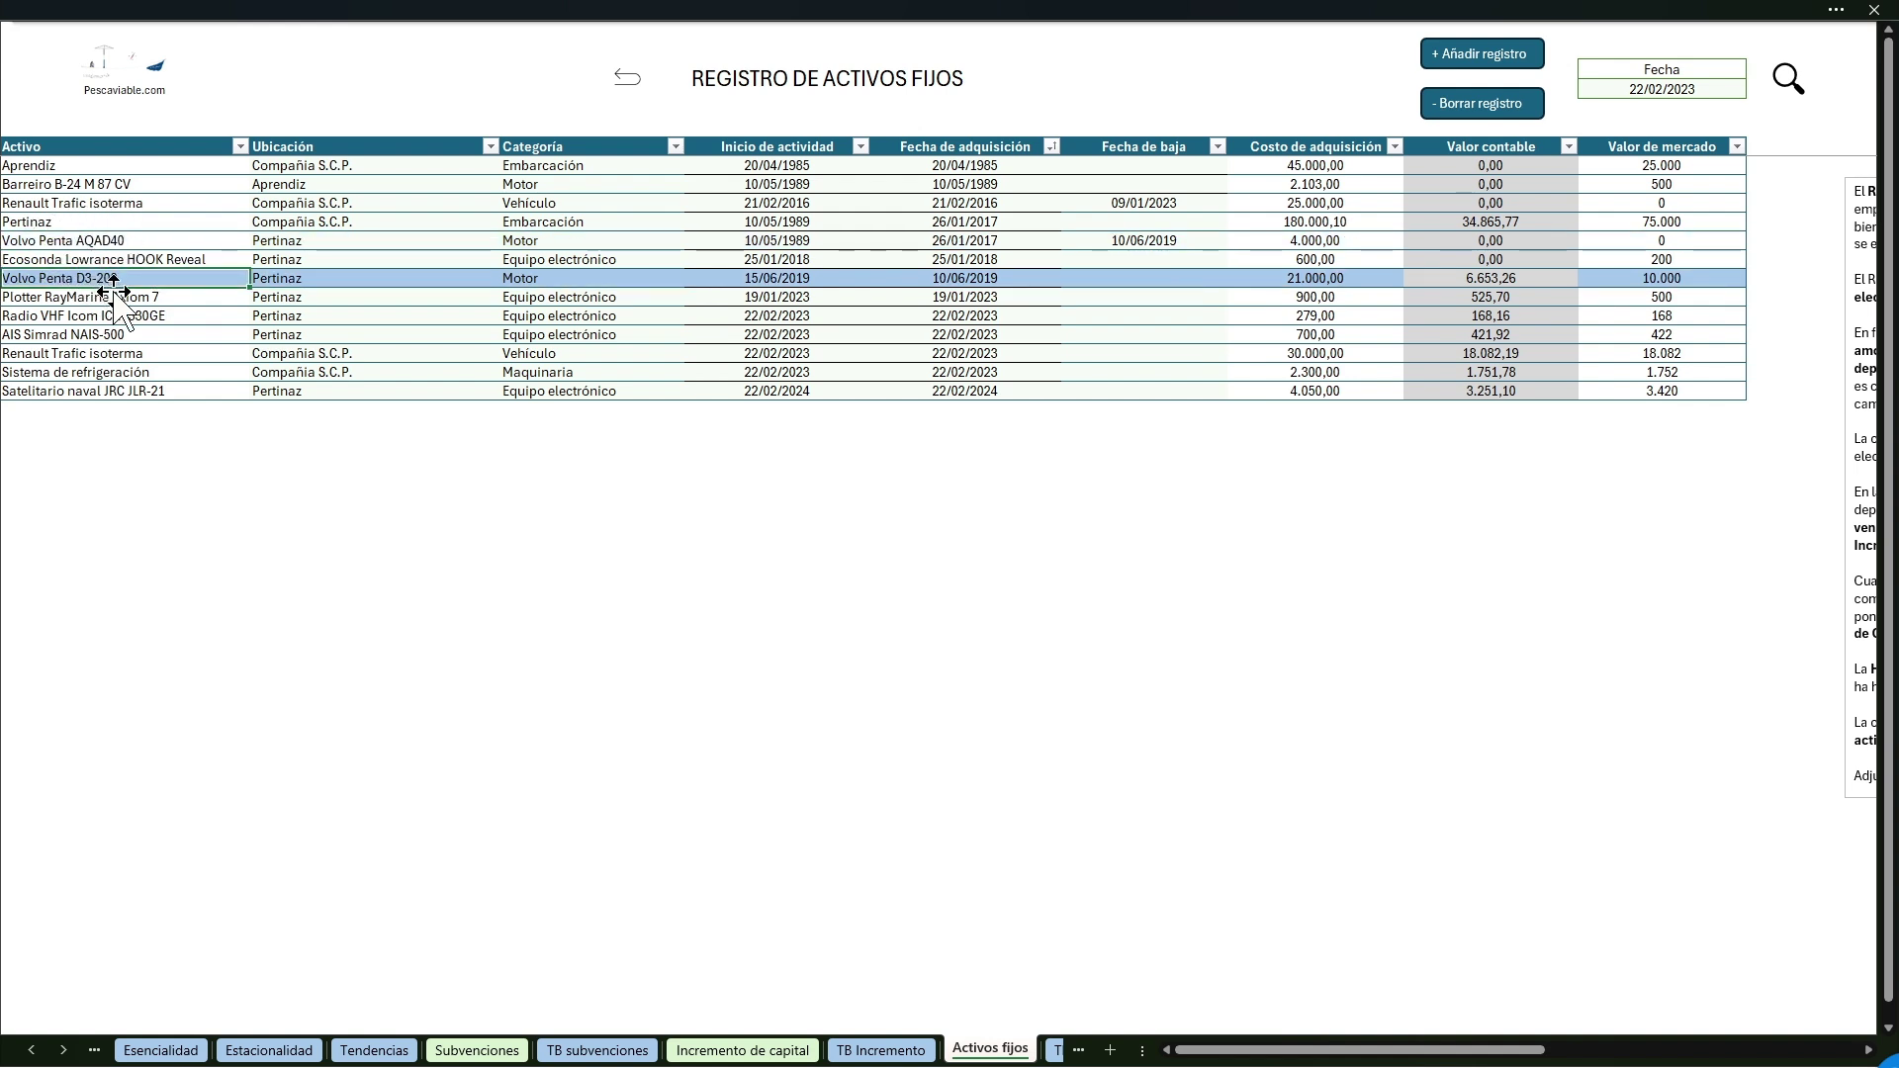
Step: Open the fixed assets summary table from the treasury balance and filter En propiedad to No
{"action": "left_click", "coordinate": [623, 85]}
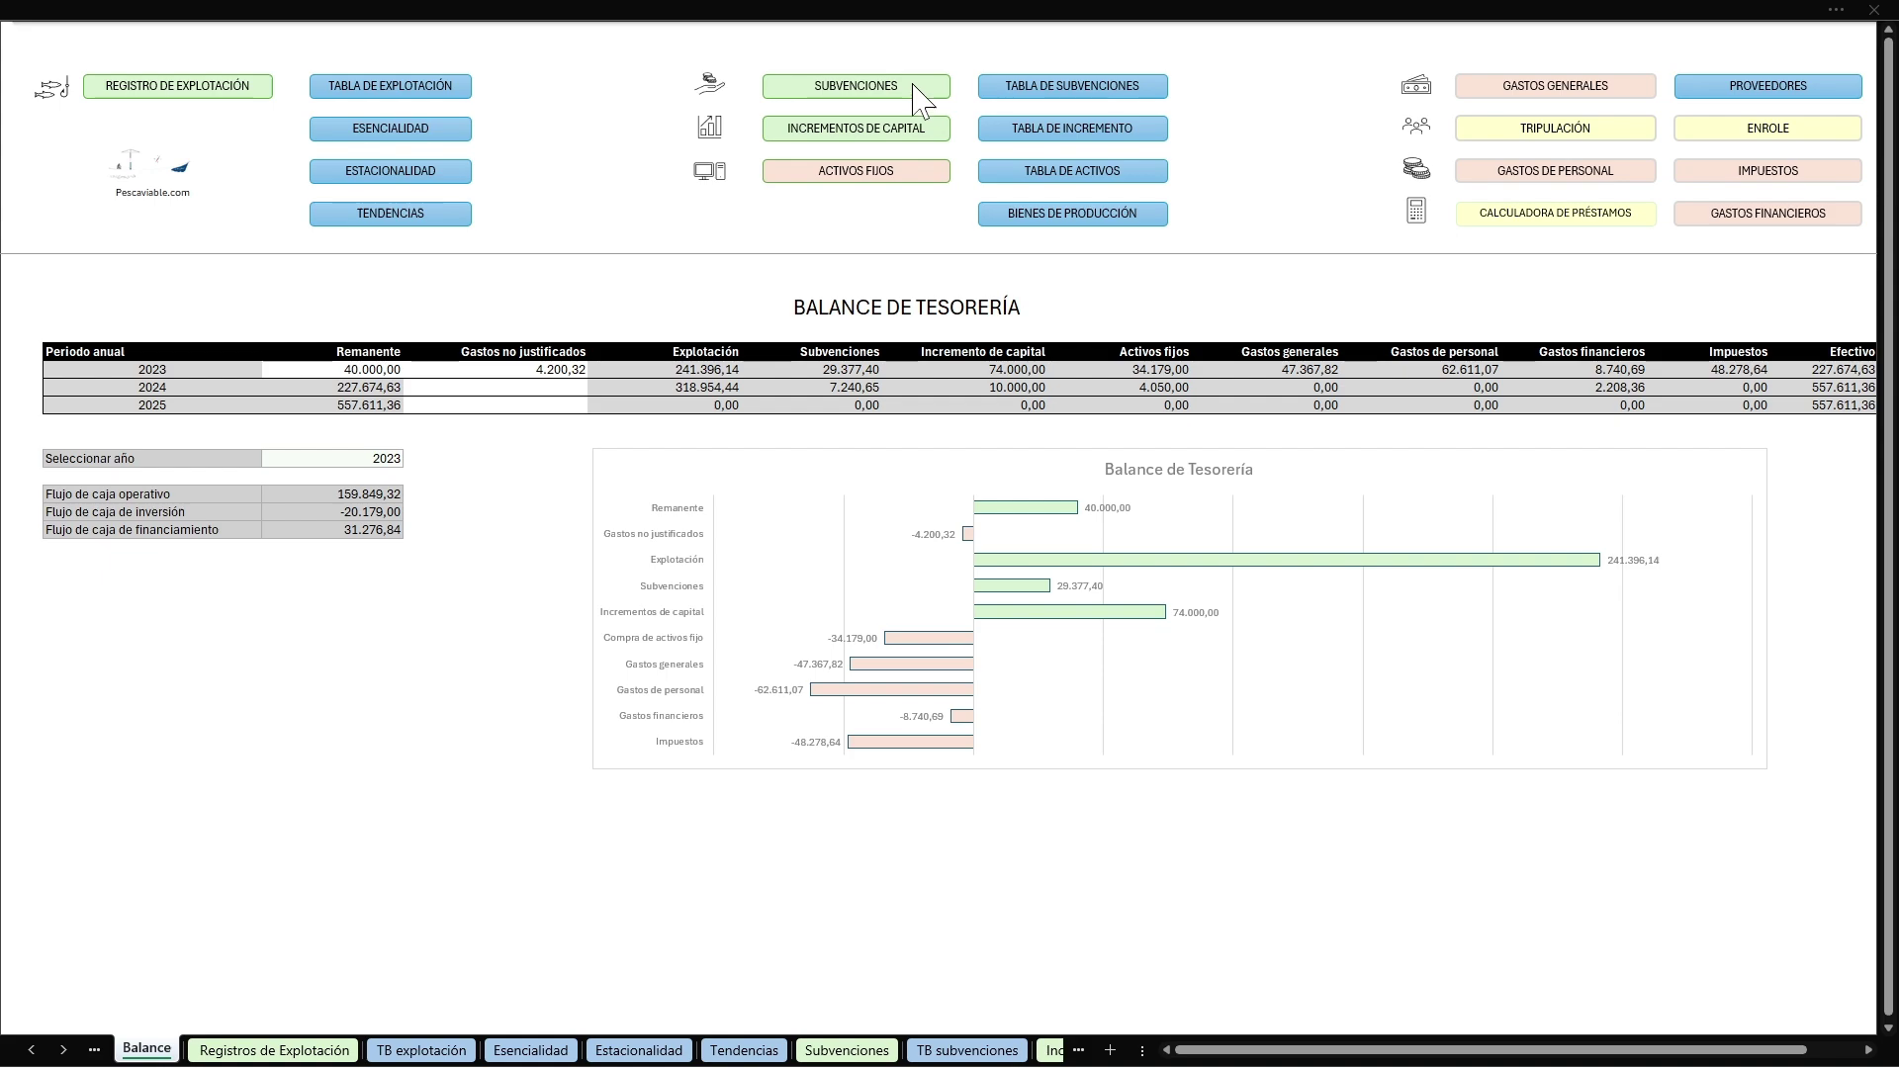
{"action": "left_click", "coordinate": [1054, 180]}
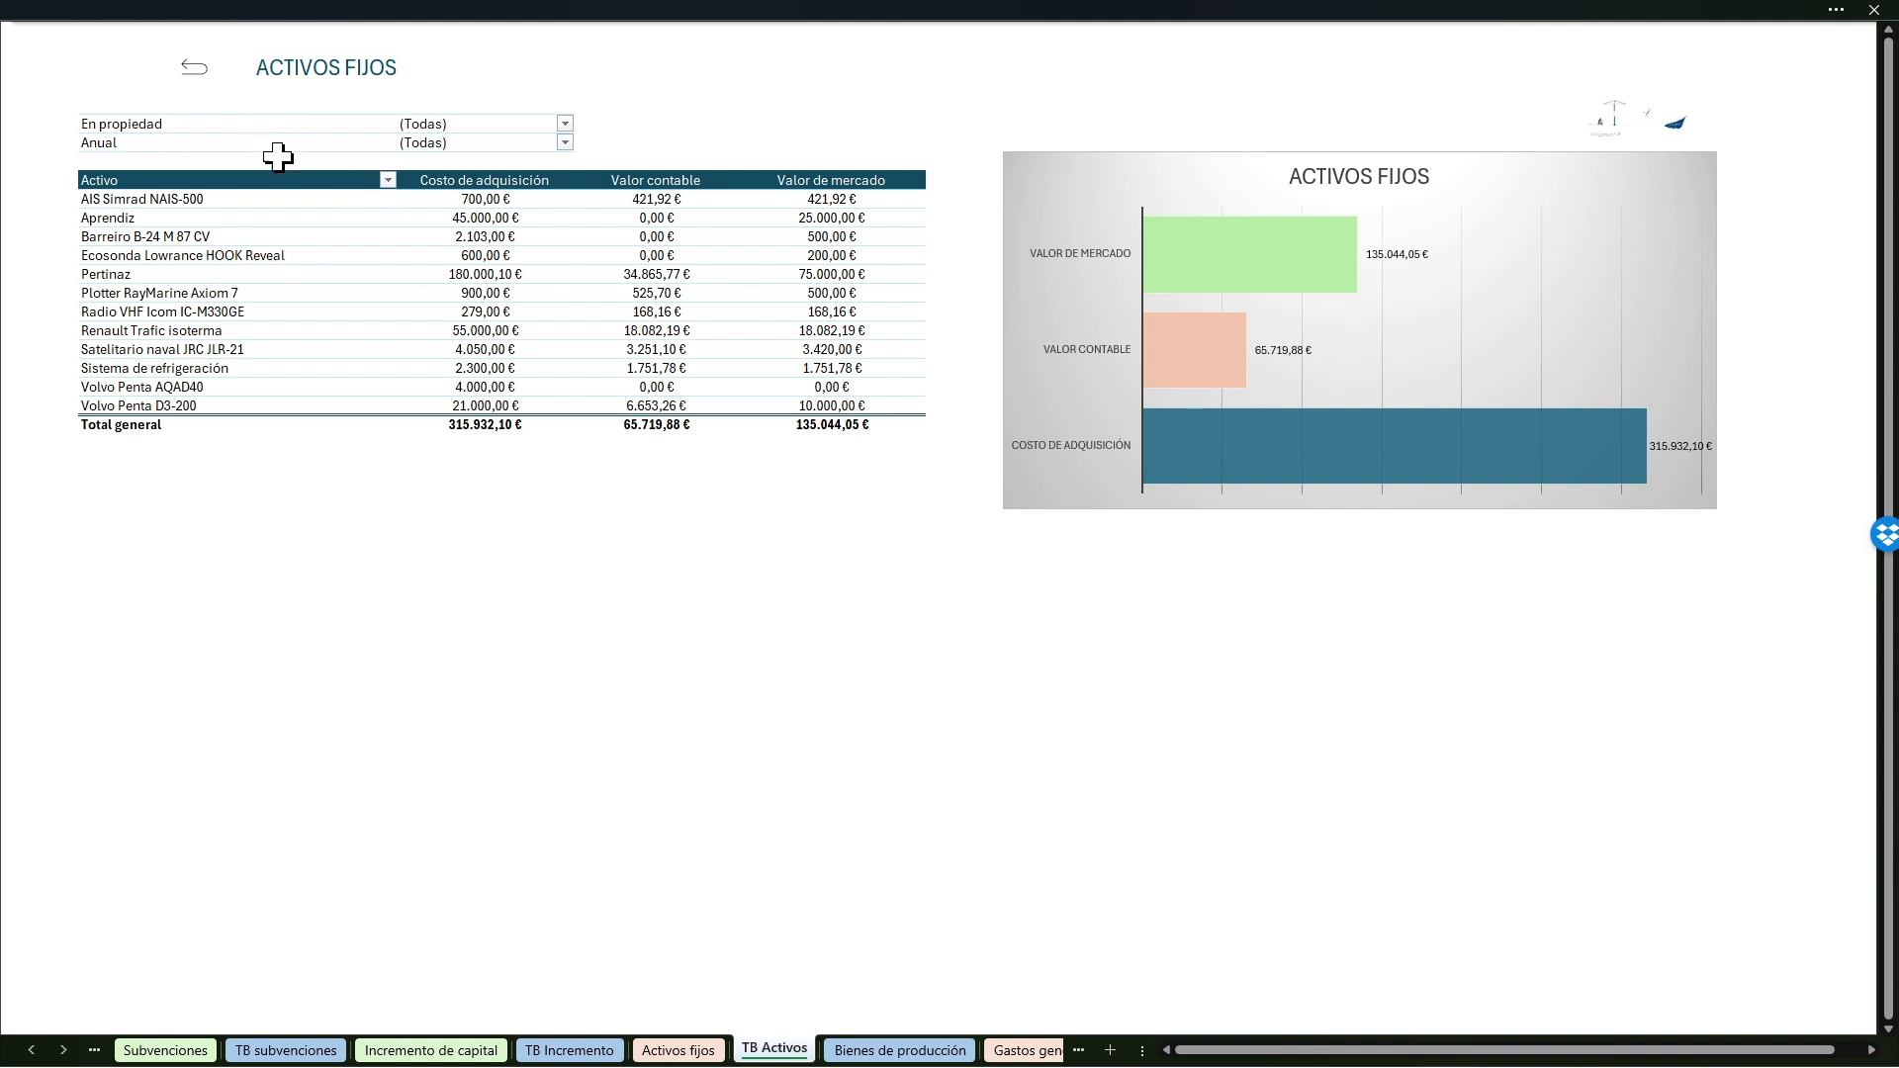
{"action": "left_click", "coordinate": [566, 123]}
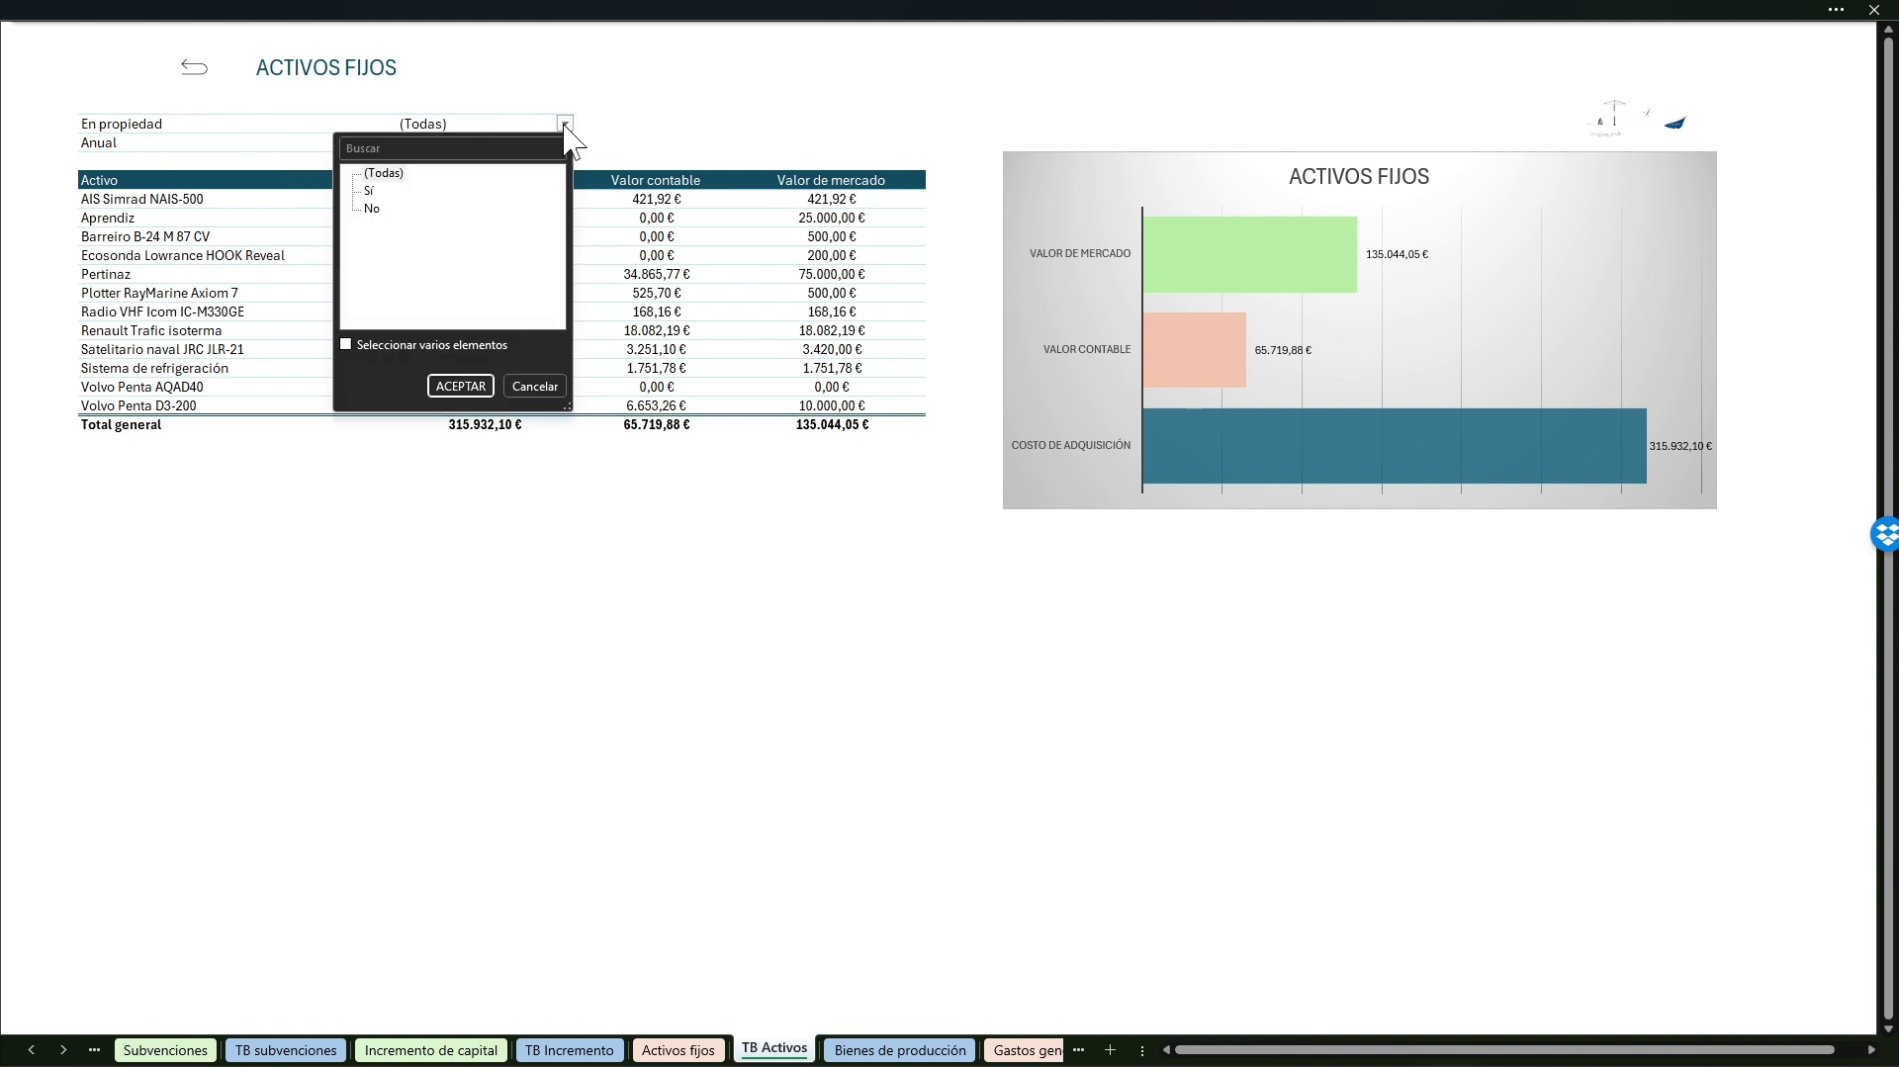
{"action": "left_click", "coordinate": [374, 213]}
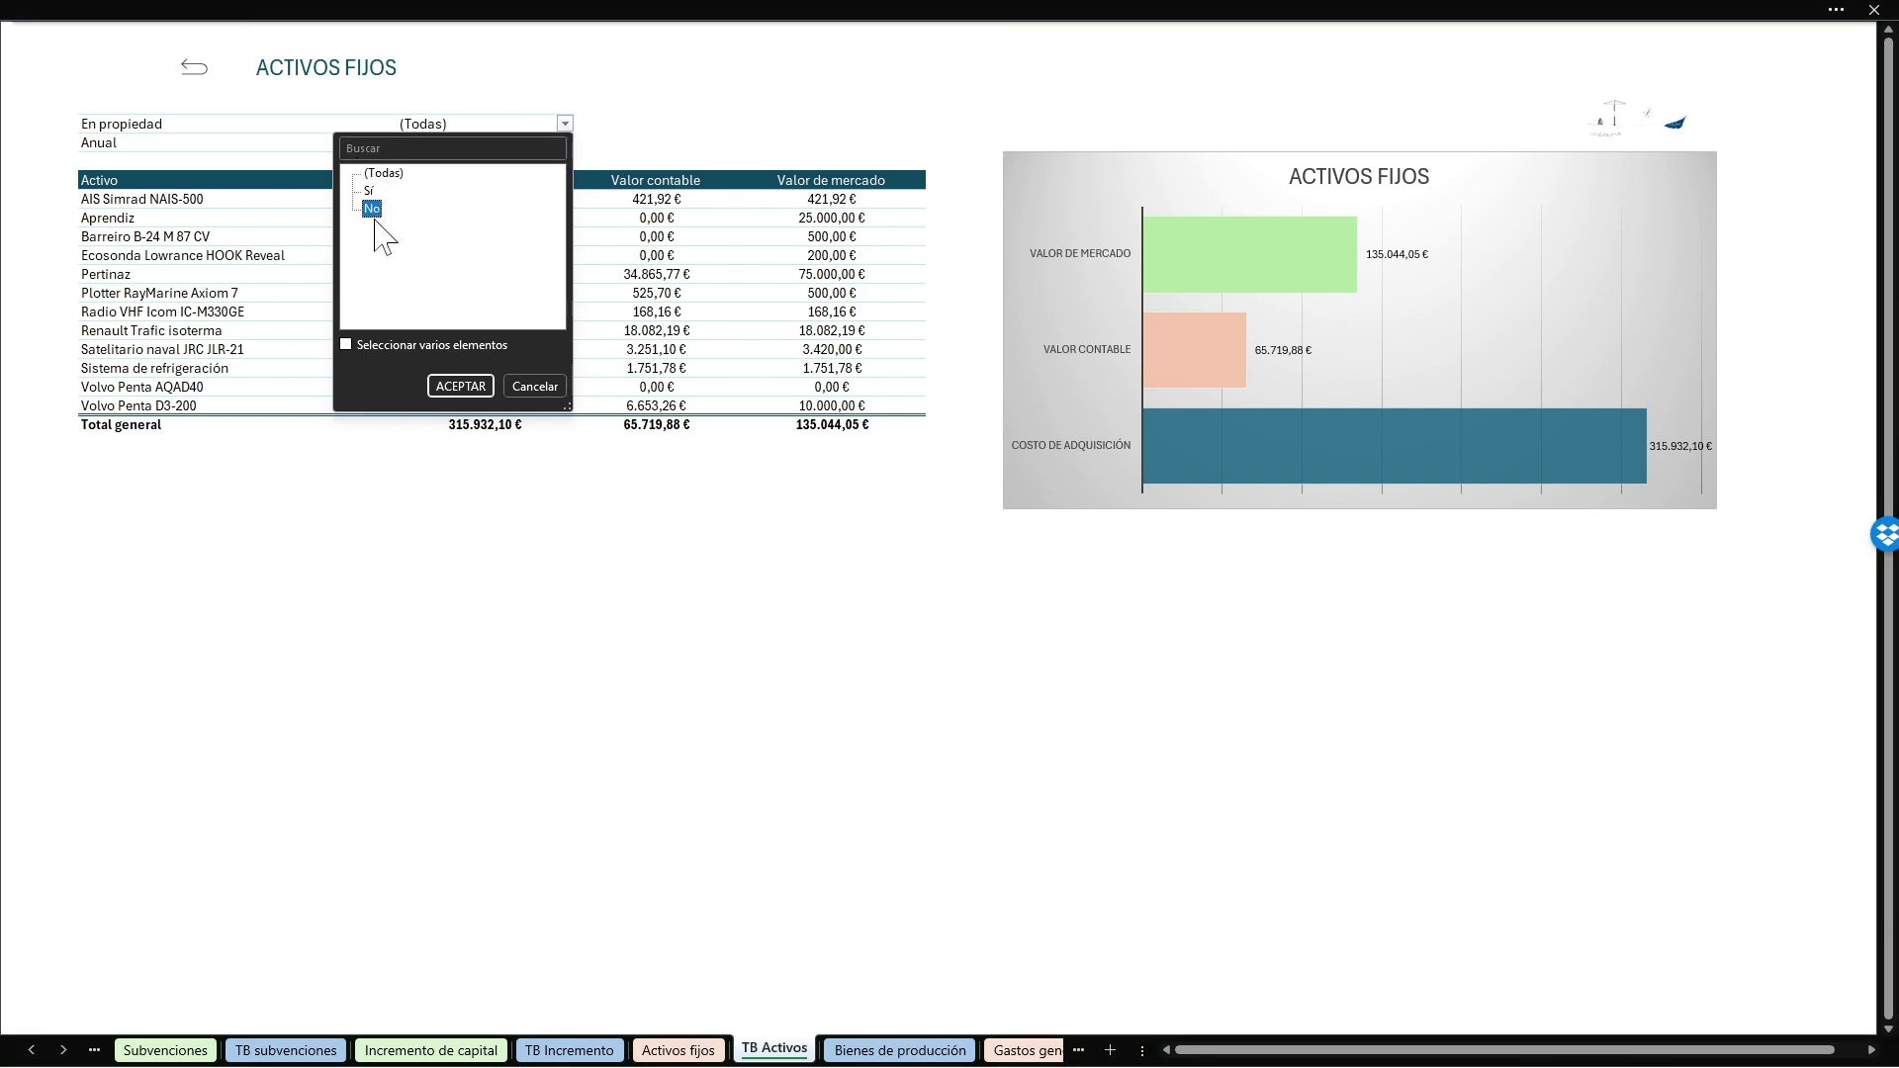
{"action": "left_click", "coordinate": [457, 385]}
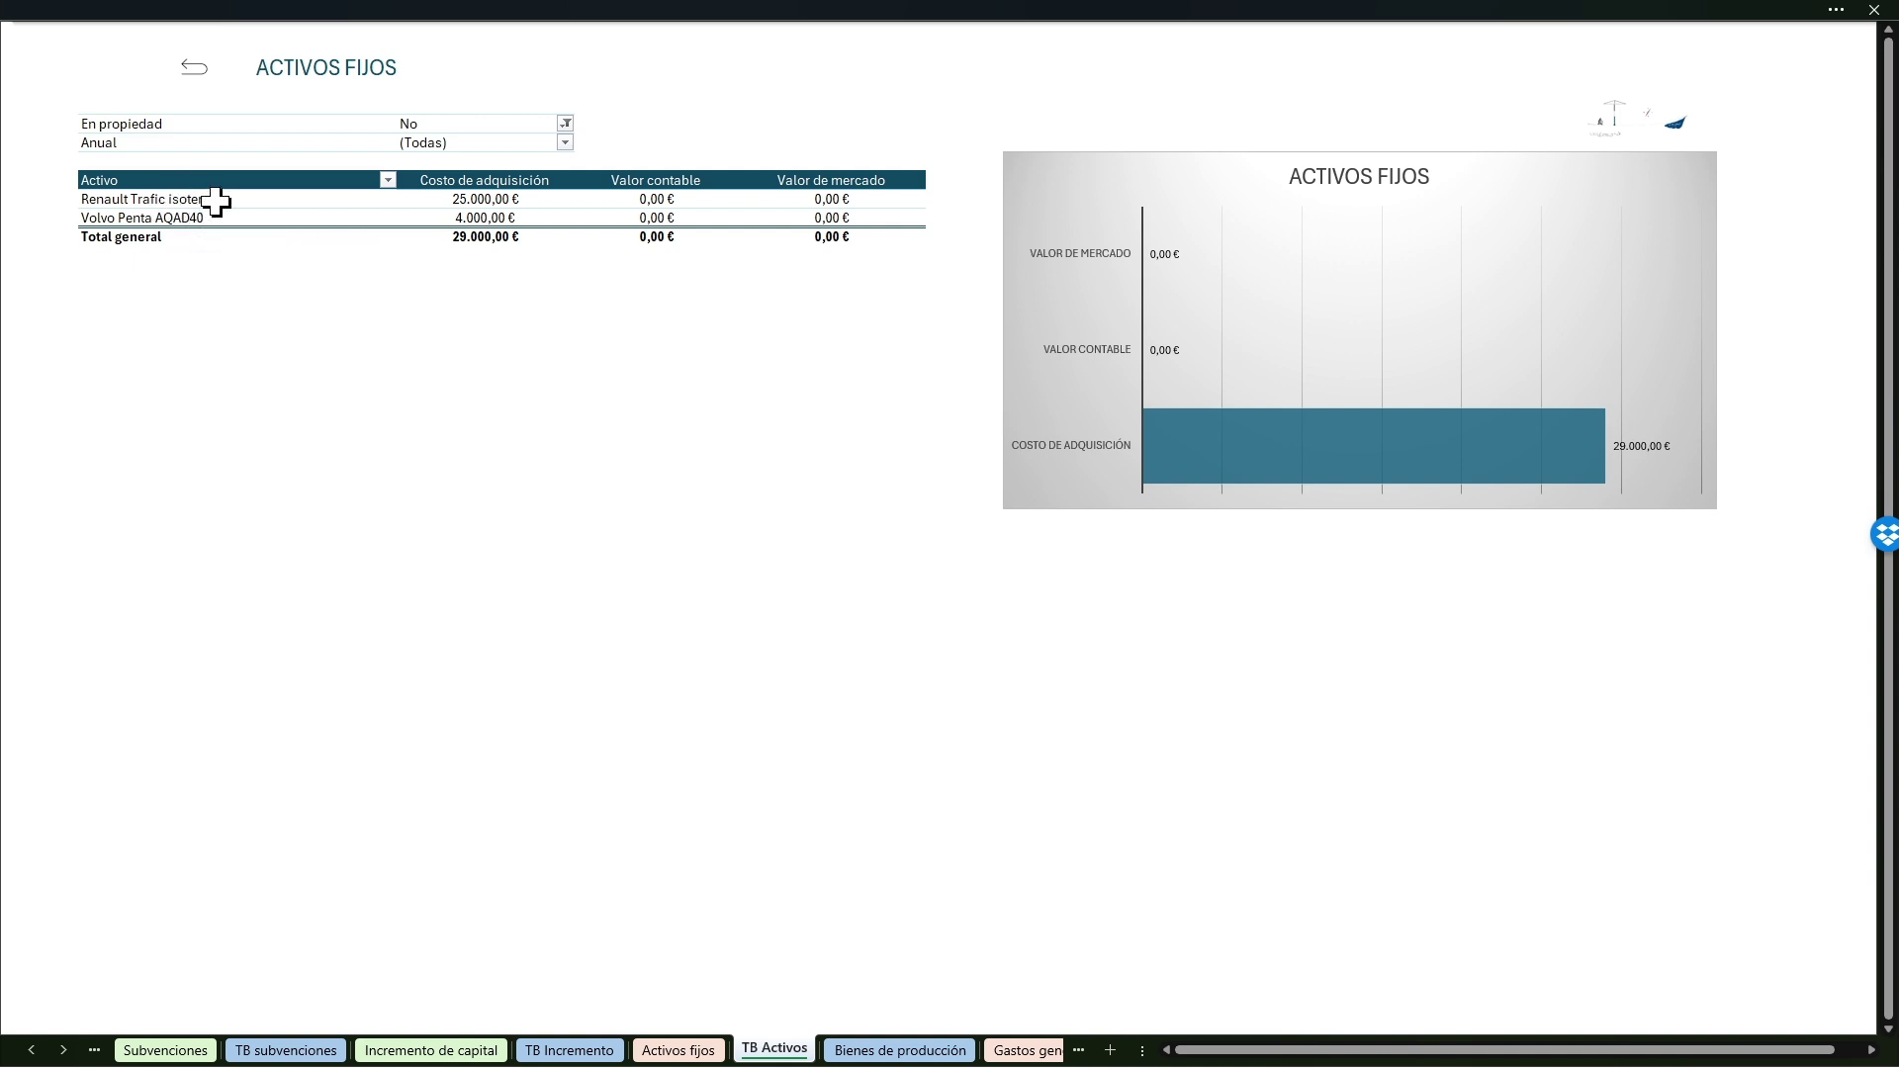
Step: Filter the summary's En propiedad field to Sí to review the owned assets, and reset it to (Todas)
{"action": "left_click", "coordinate": [566, 123]}
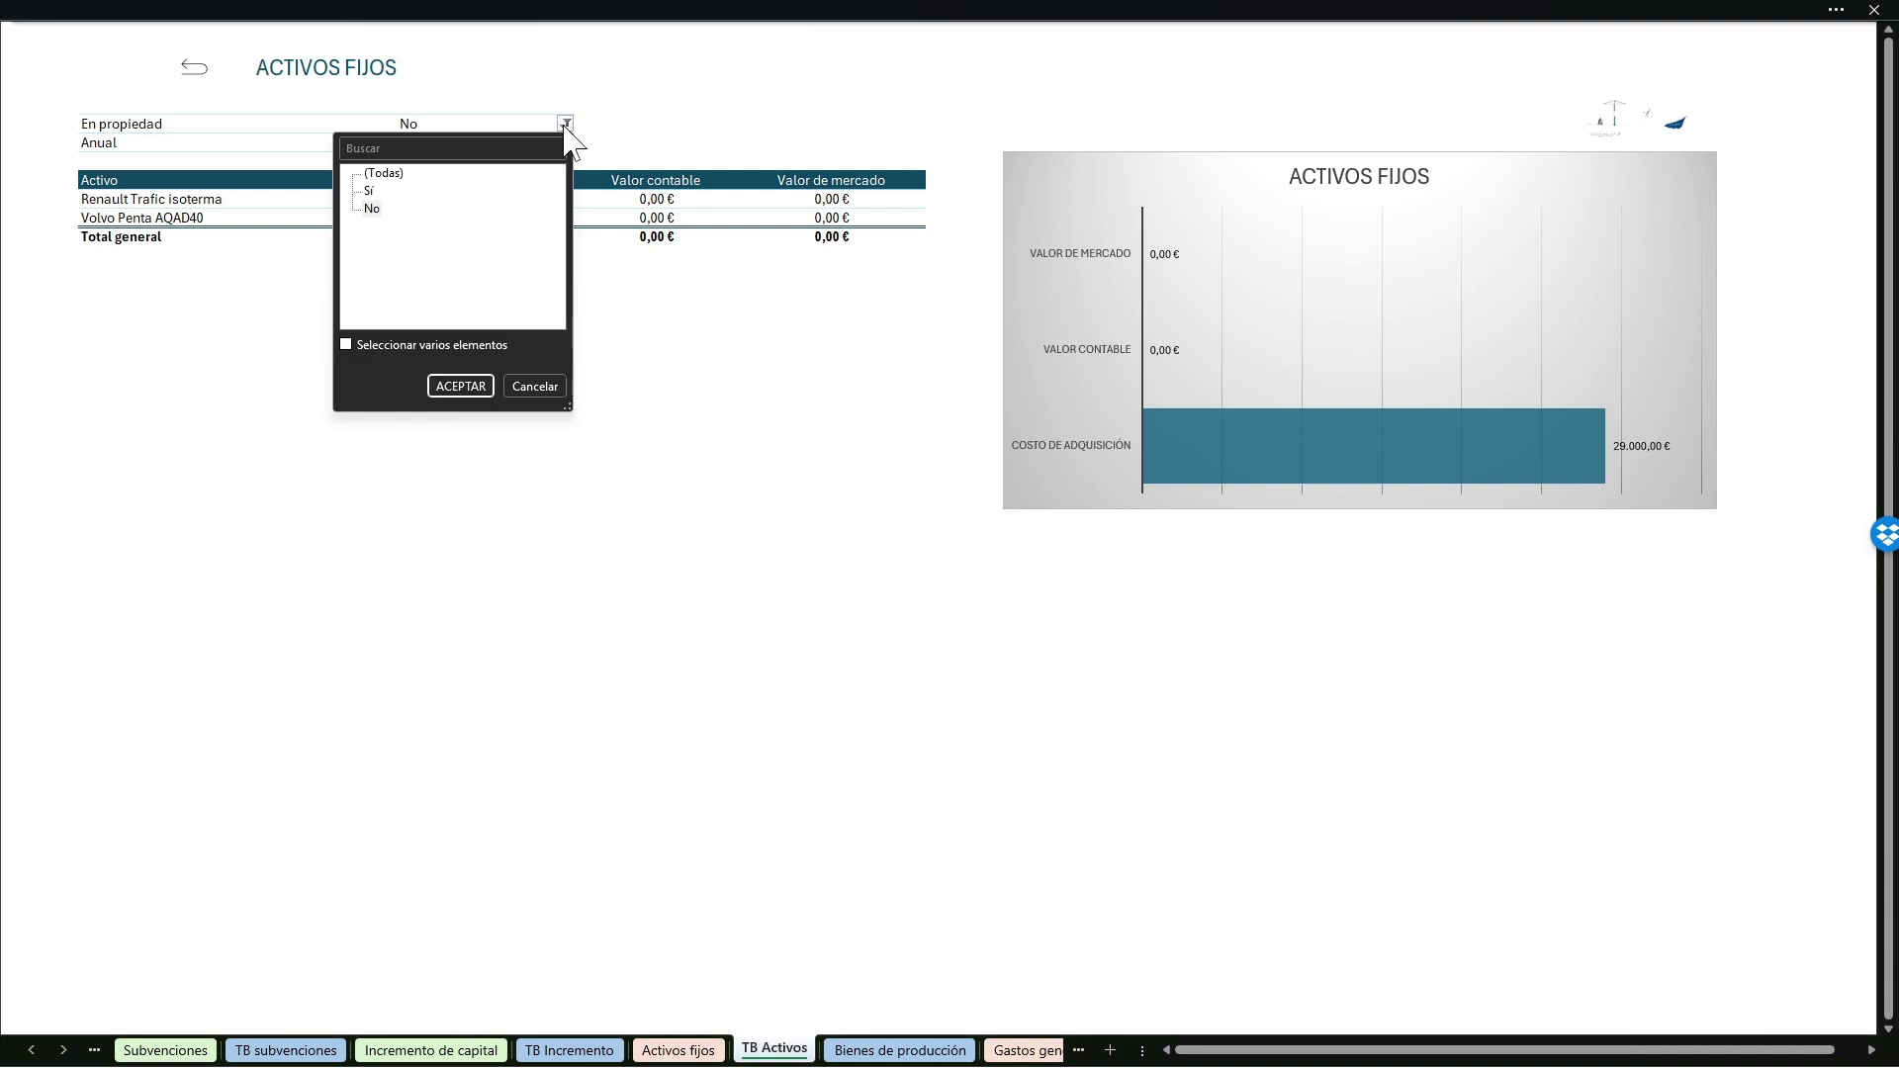
{"action": "left_click", "coordinate": [457, 385]}
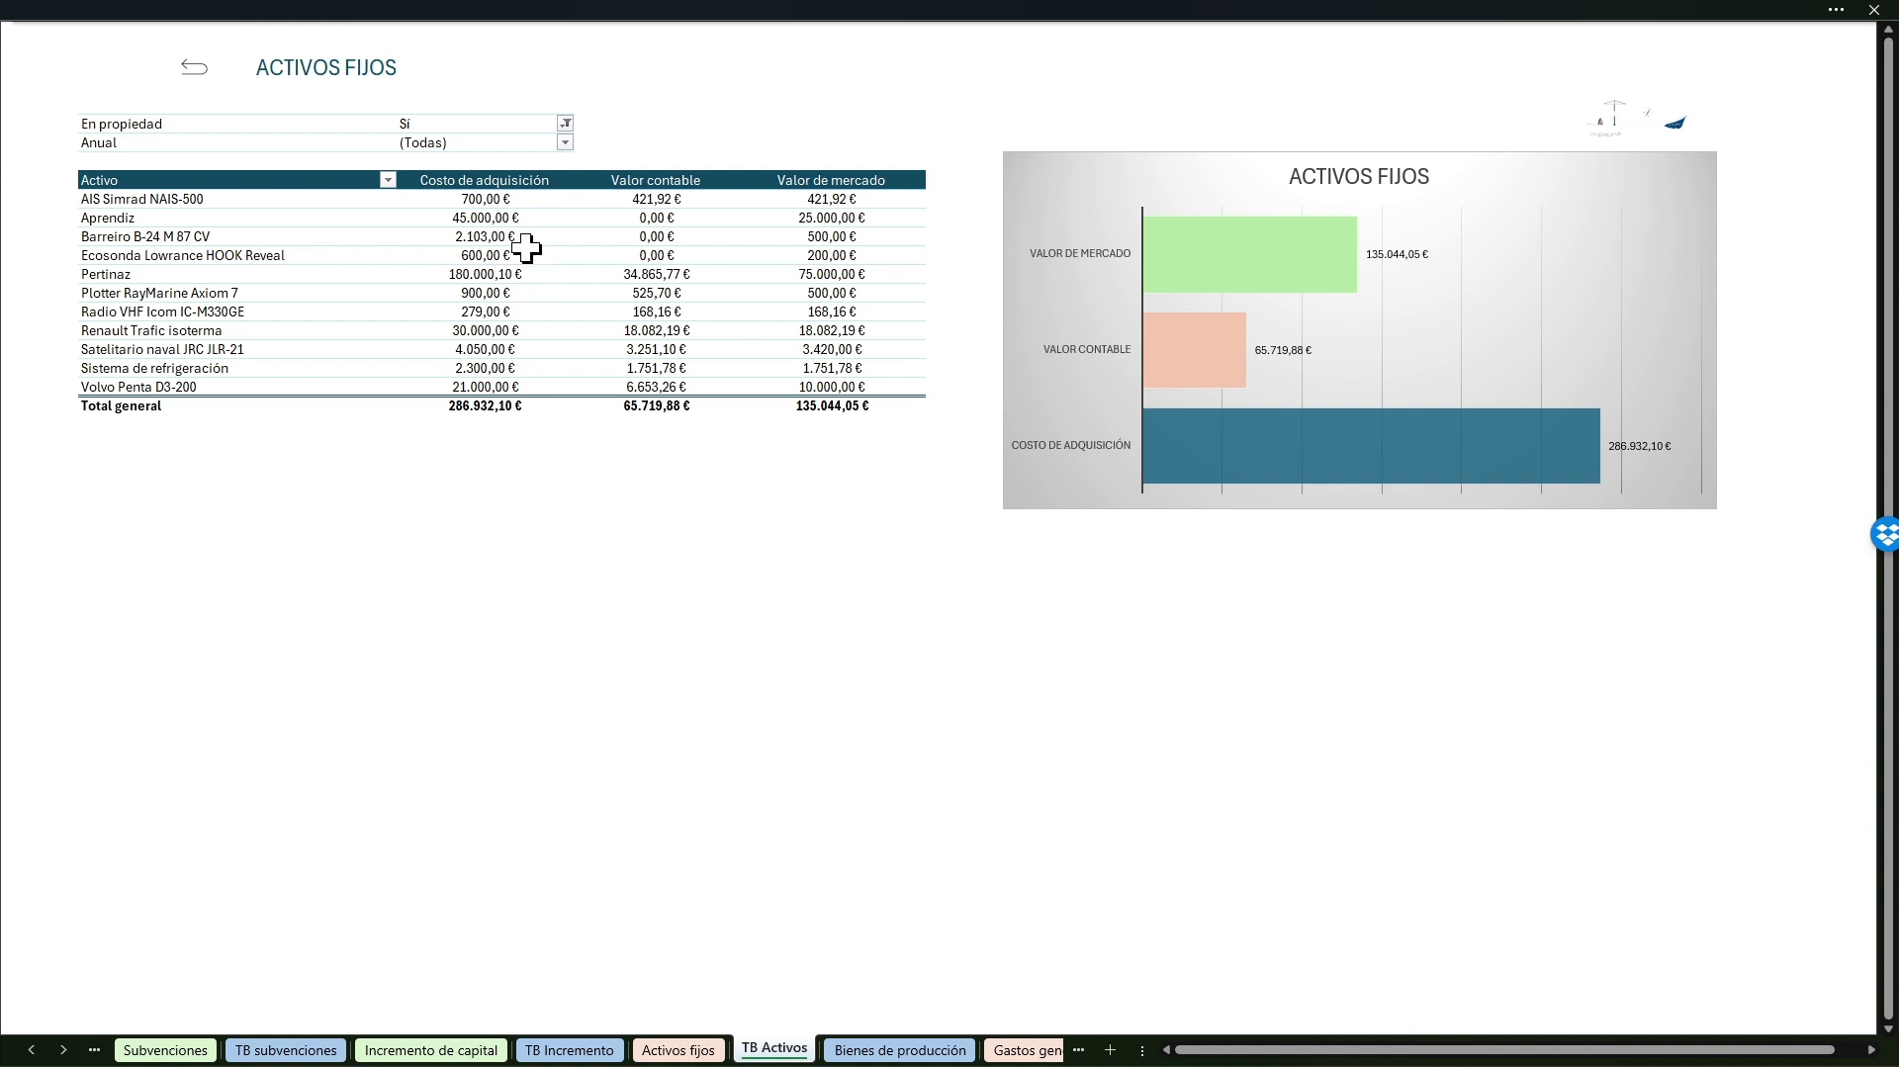
{"action": "left_click", "coordinate": [566, 123]}
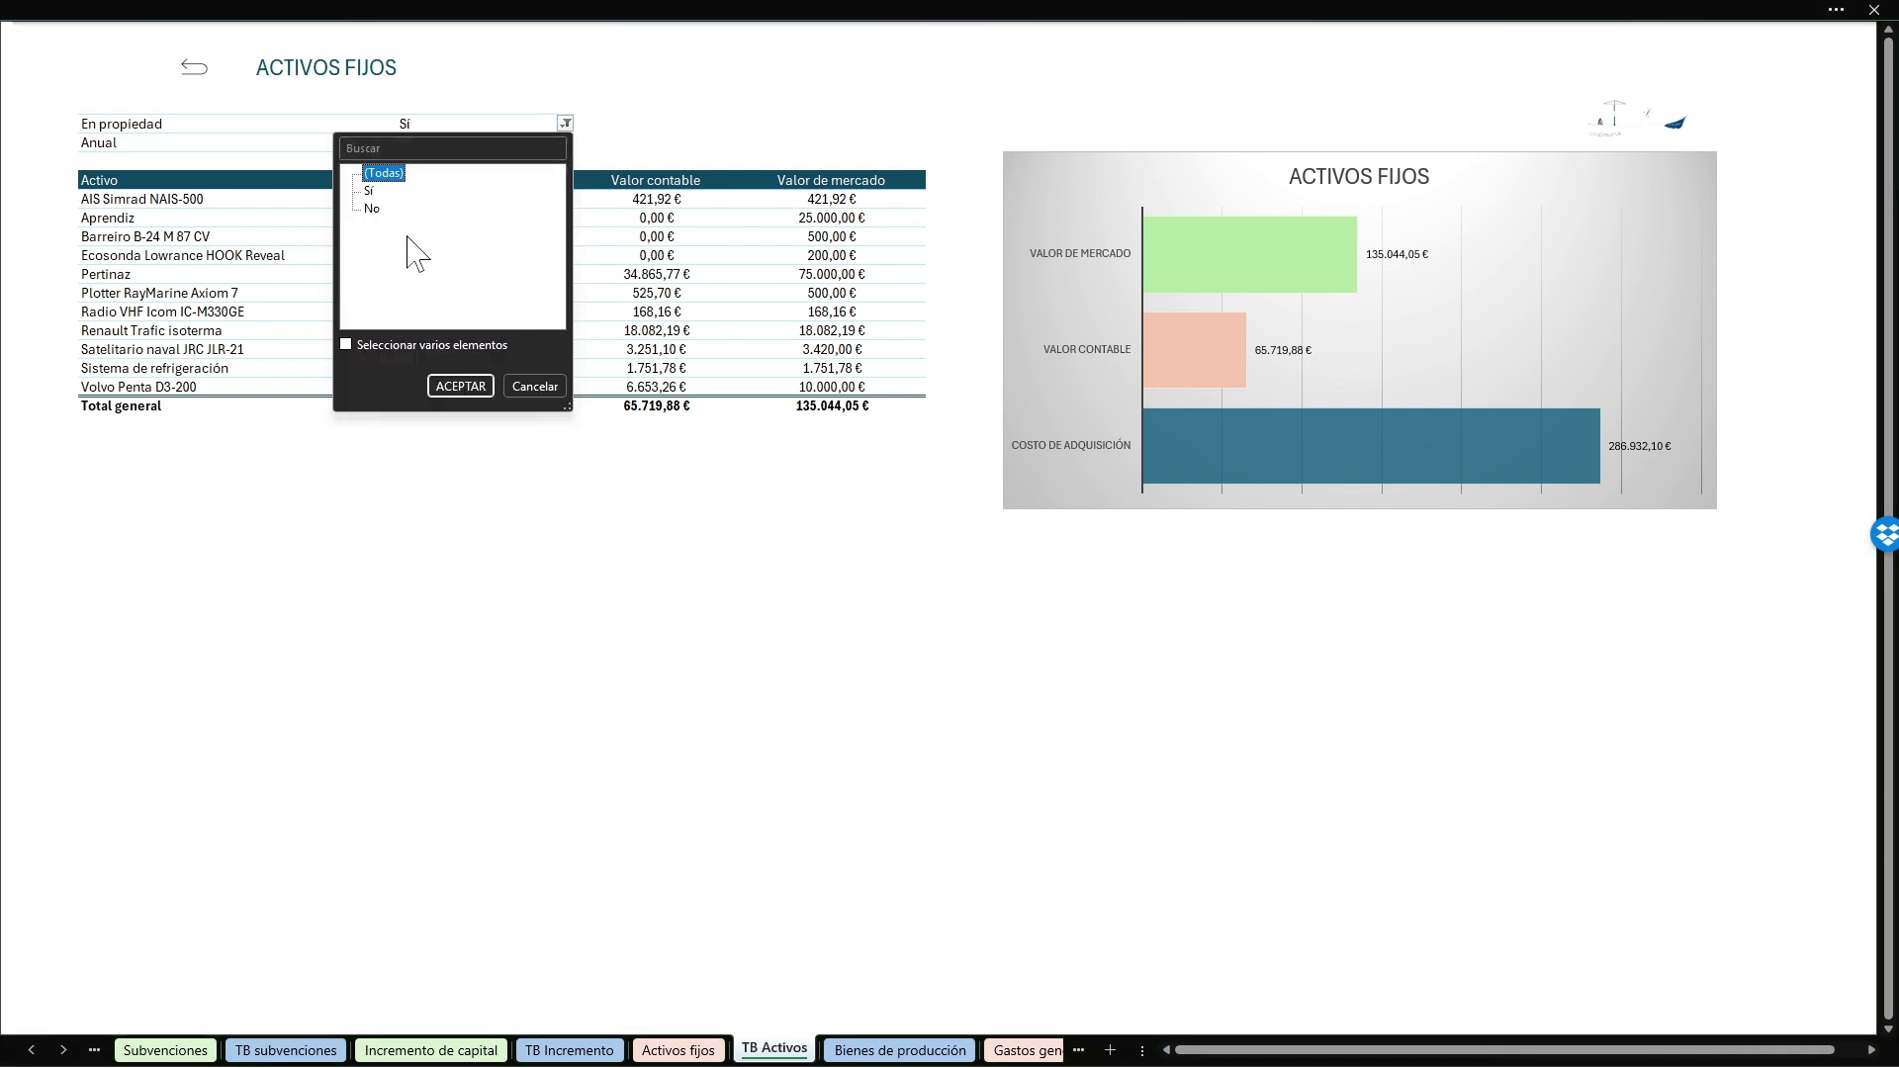
{"action": "left_click", "coordinate": [463, 386]}
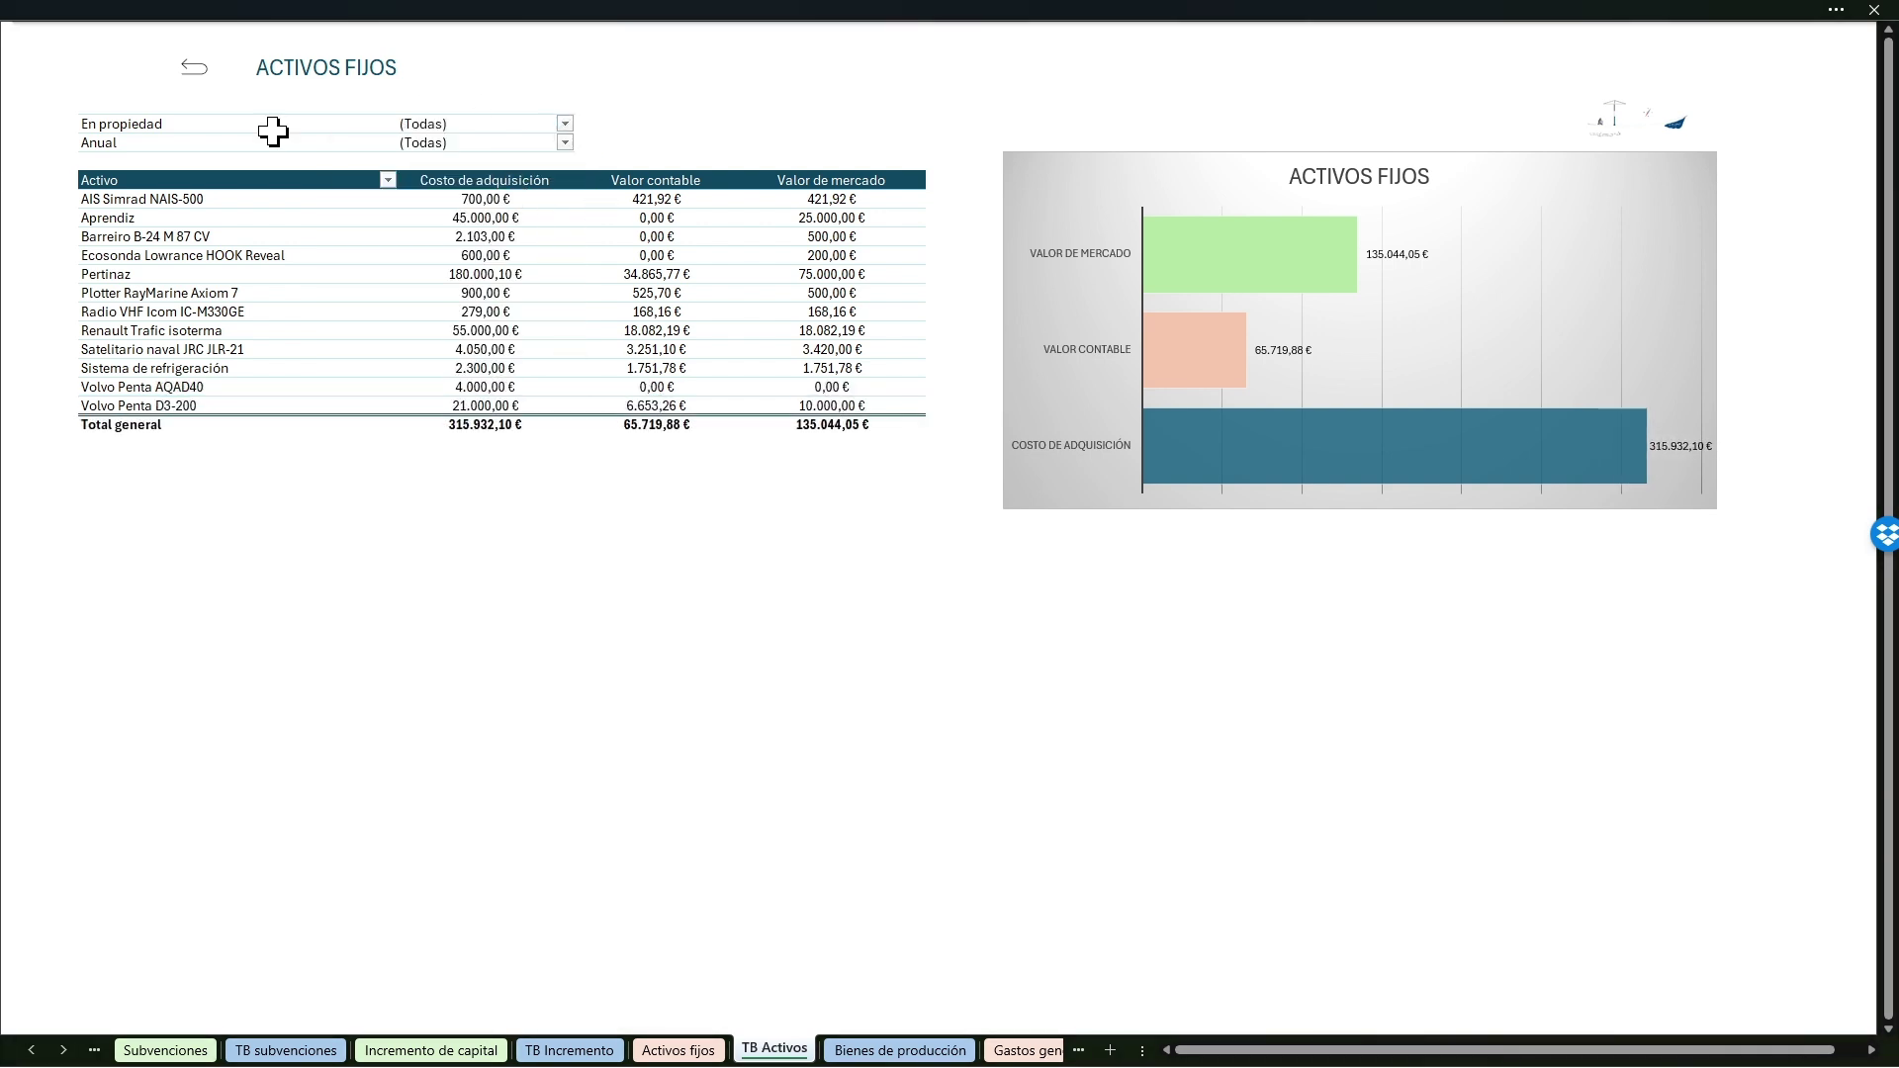
Step: Return to the treasury balance and open the Bienes de producción sheet
{"action": "left_click", "coordinate": [195, 67]}
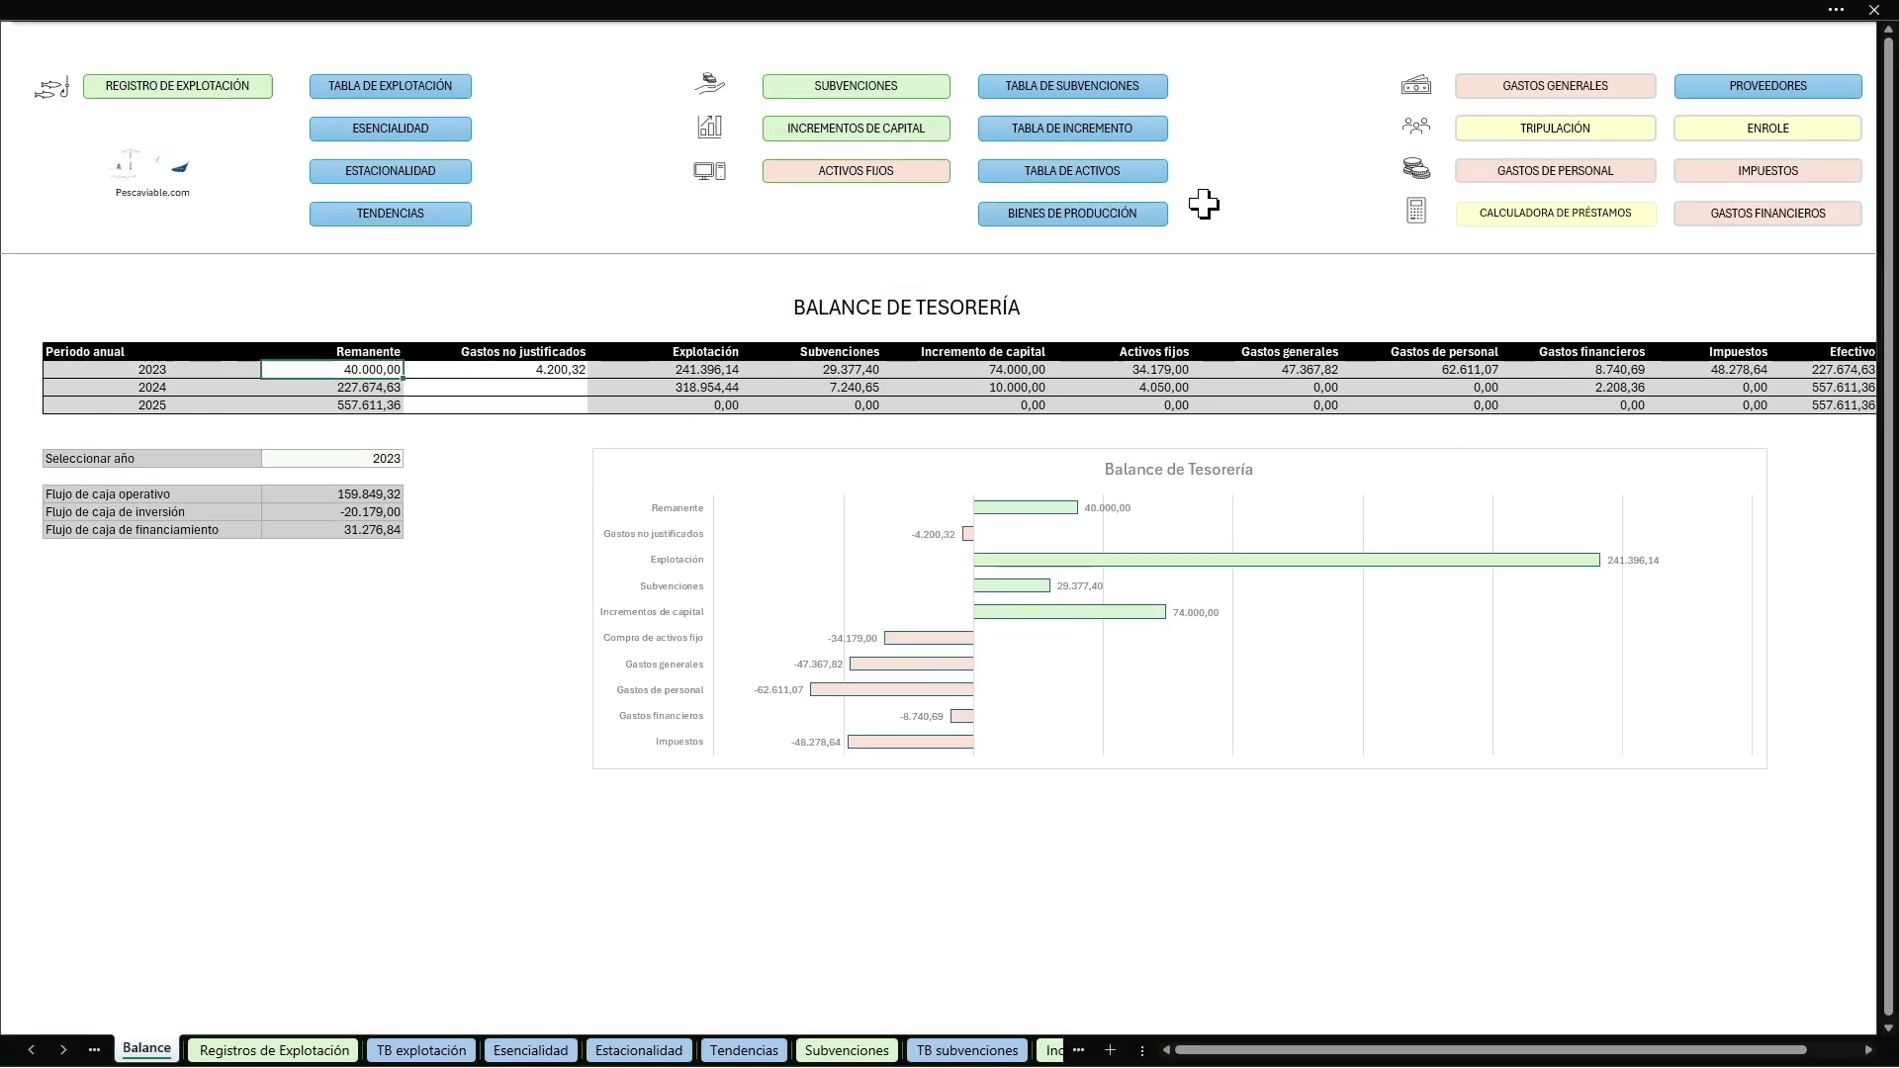
{"action": "left_click", "coordinate": [1078, 212]}
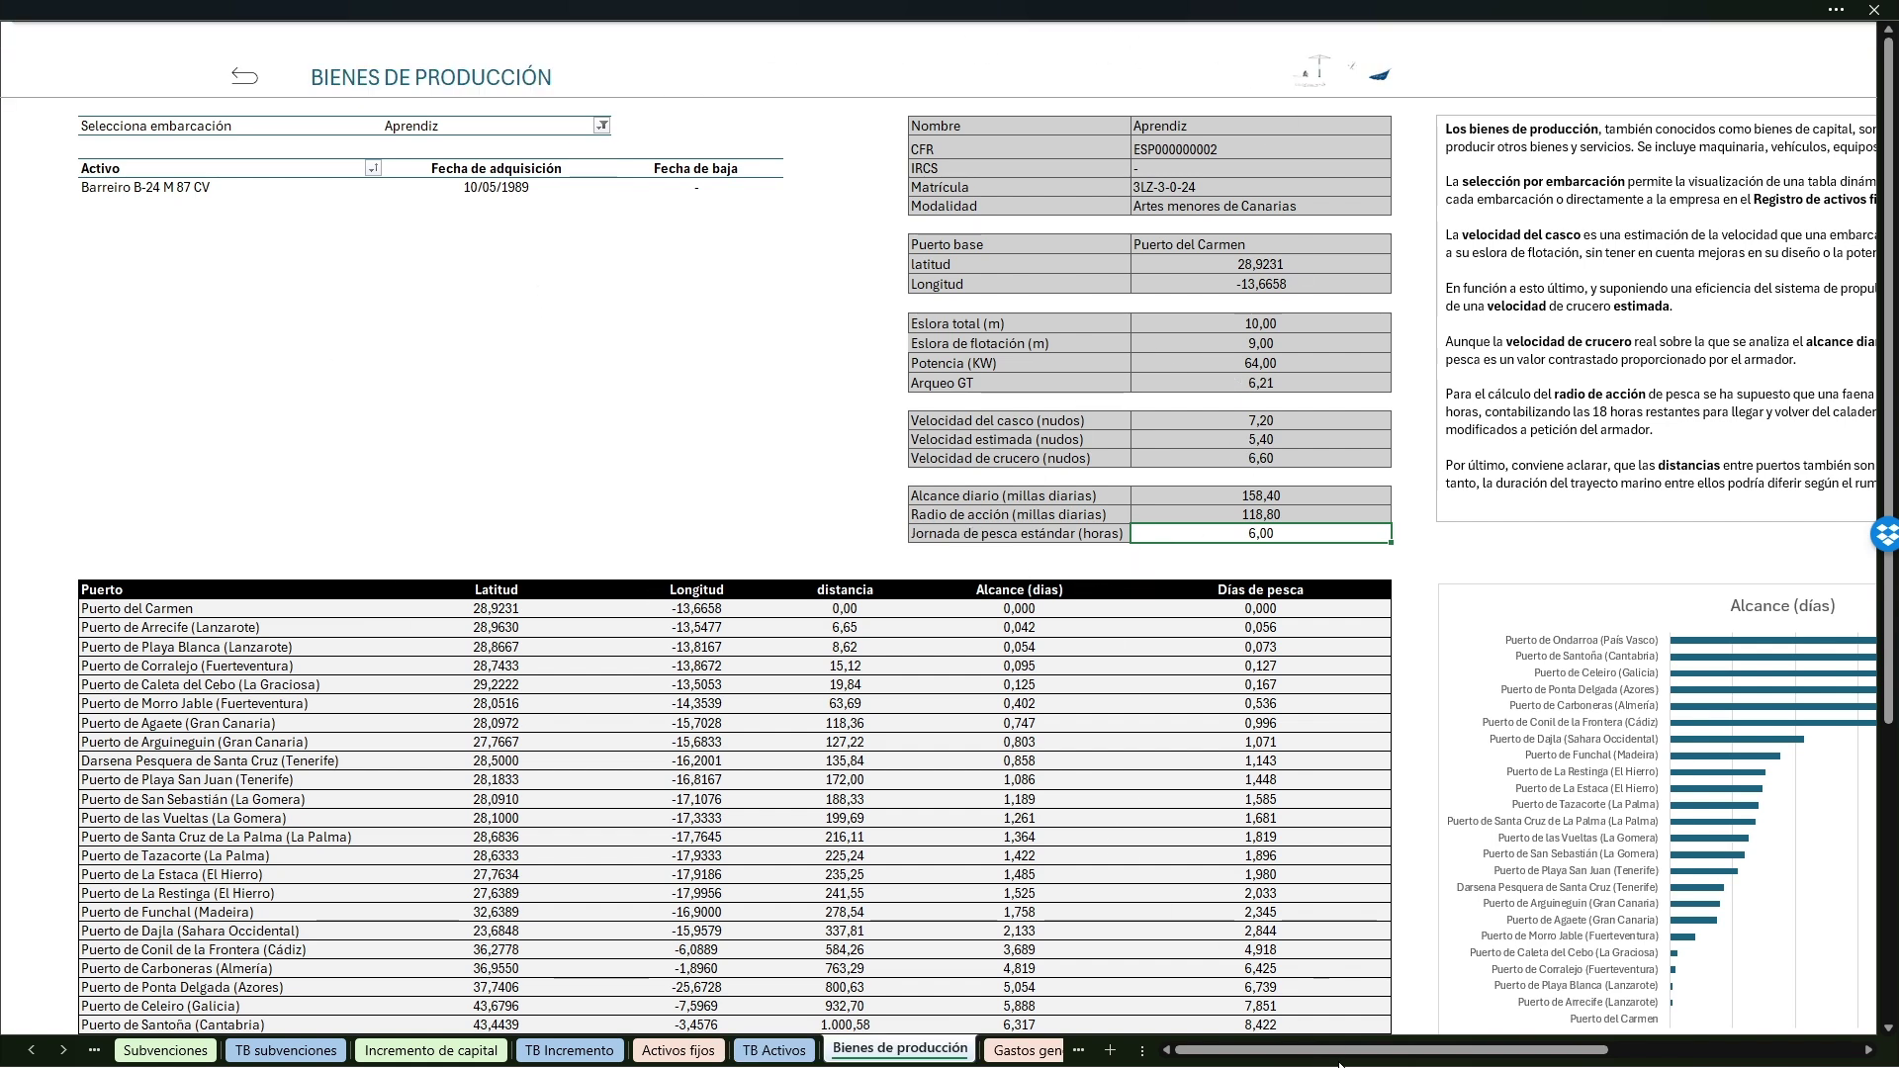
{"action": "mouse_move", "coordinate": [1325, 1050]}
{"action": "left_mouse_down"}
{"action": "mouse_move", "coordinate": [1427, 1057]}
{"action": "mouse_move", "coordinate": [1327, 1056]}
{"action": "left_mouse_up"}
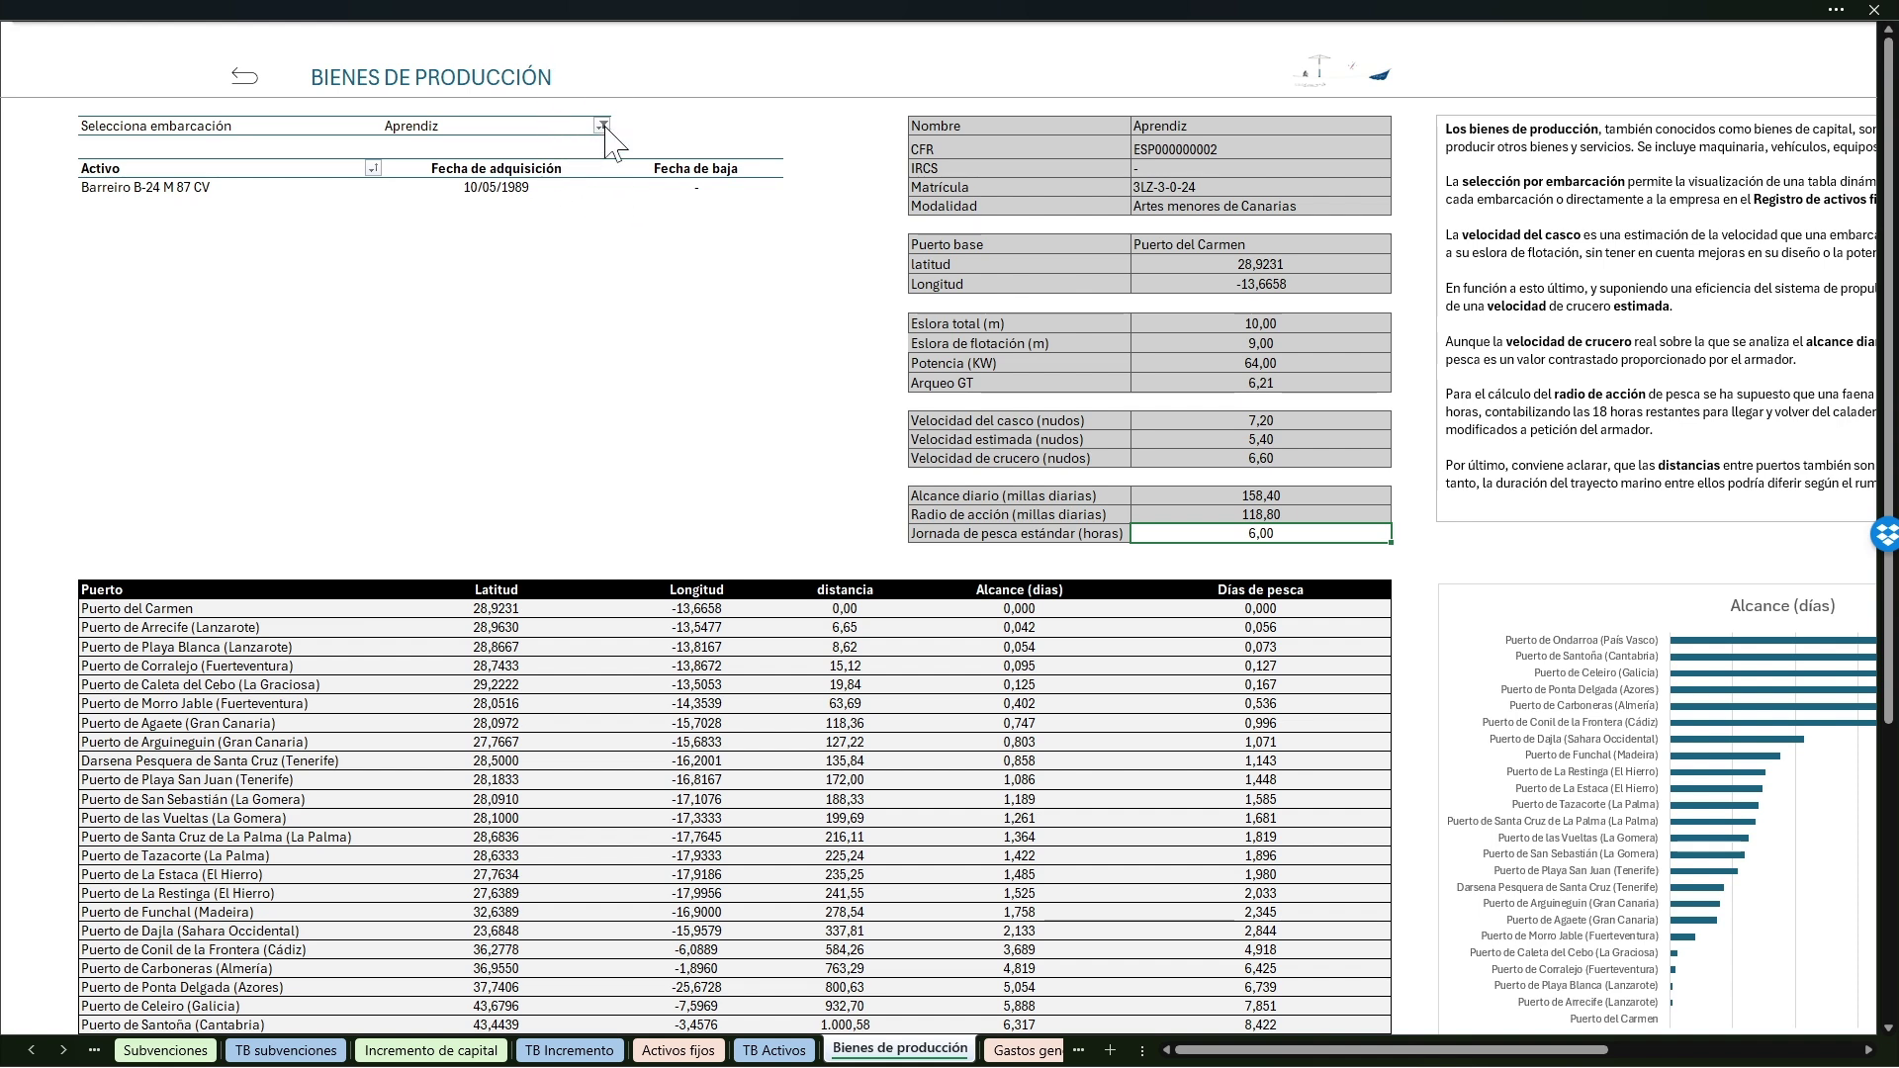
Step: Select the vessel Pertinaz and examine its assets, speeds, range and the table of distances to ports
{"action": "left_click", "coordinate": [601, 126]}
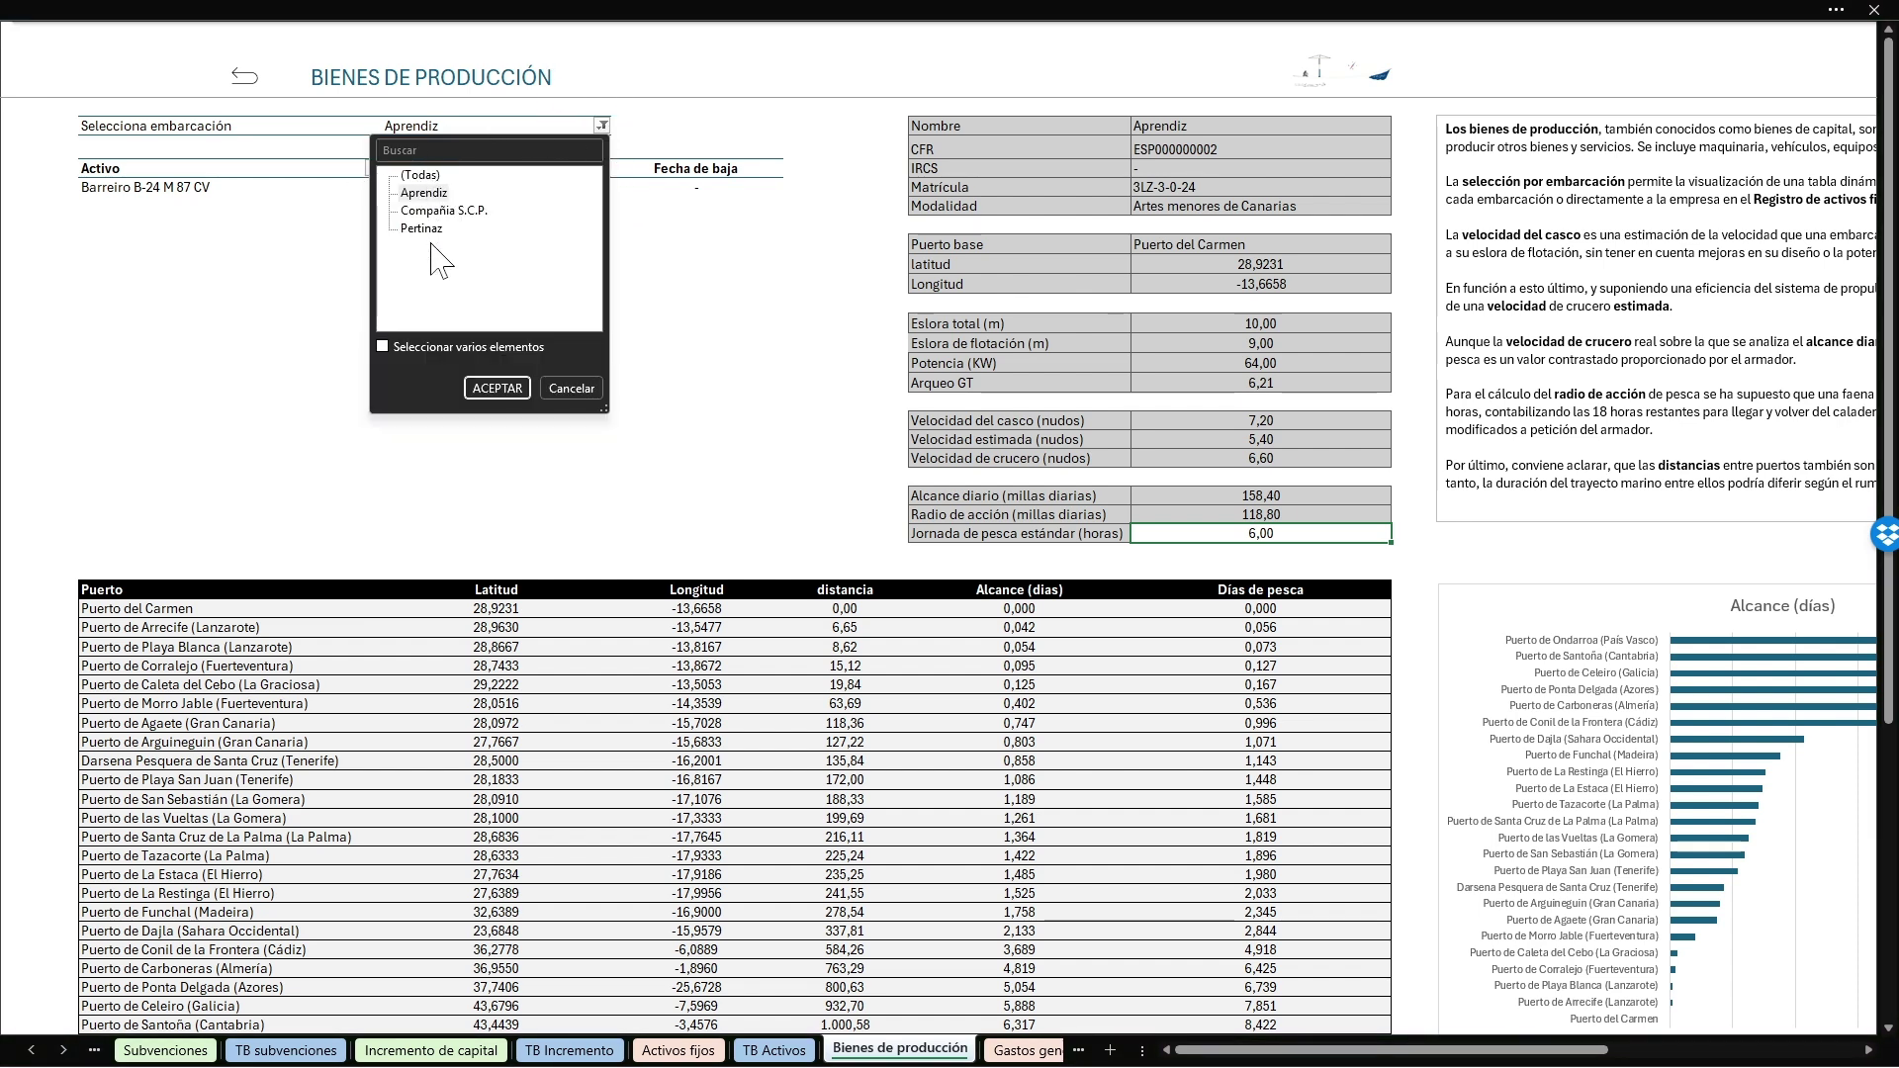
{"action": "left_click", "coordinate": [435, 228]}
{"action": "left_click", "coordinate": [506, 388]}
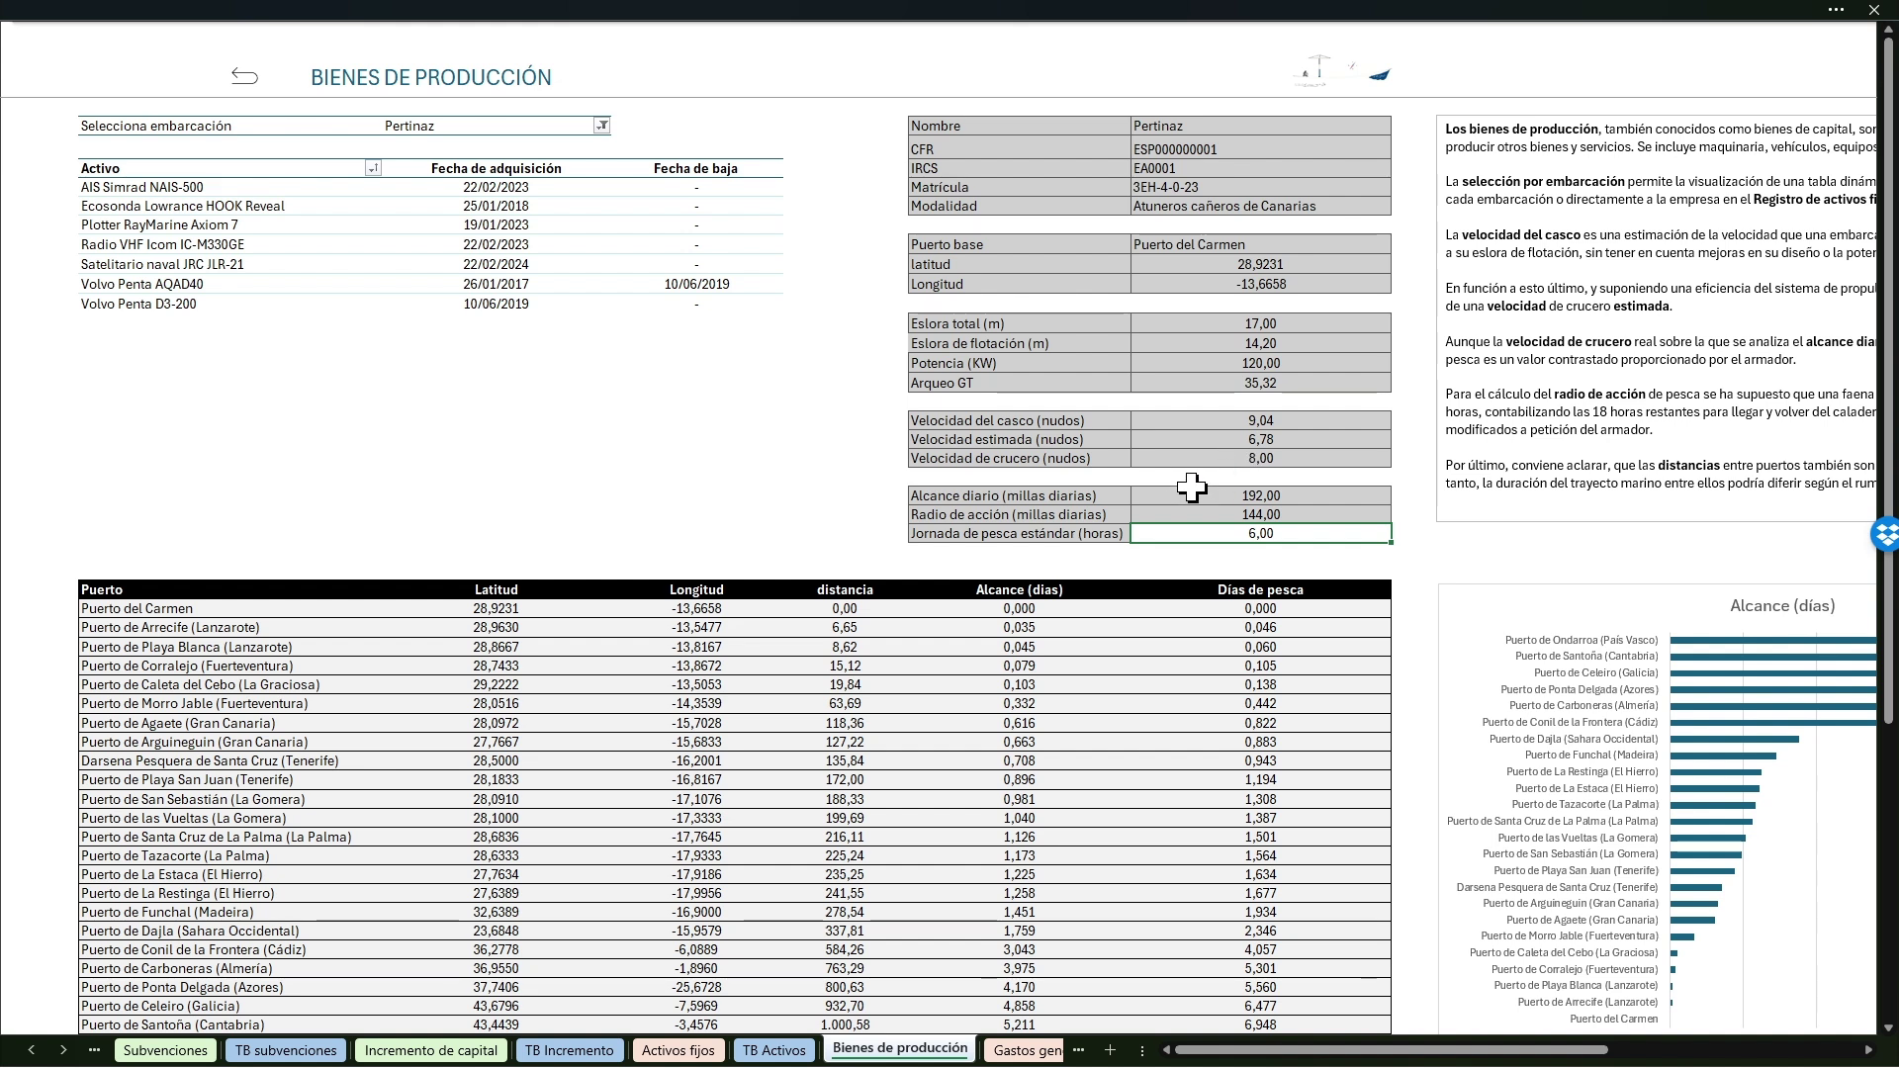
{"action": "scroll", "coordinate": [1192, 477], "scroll_direction": "down", "scroll_amount": 1}
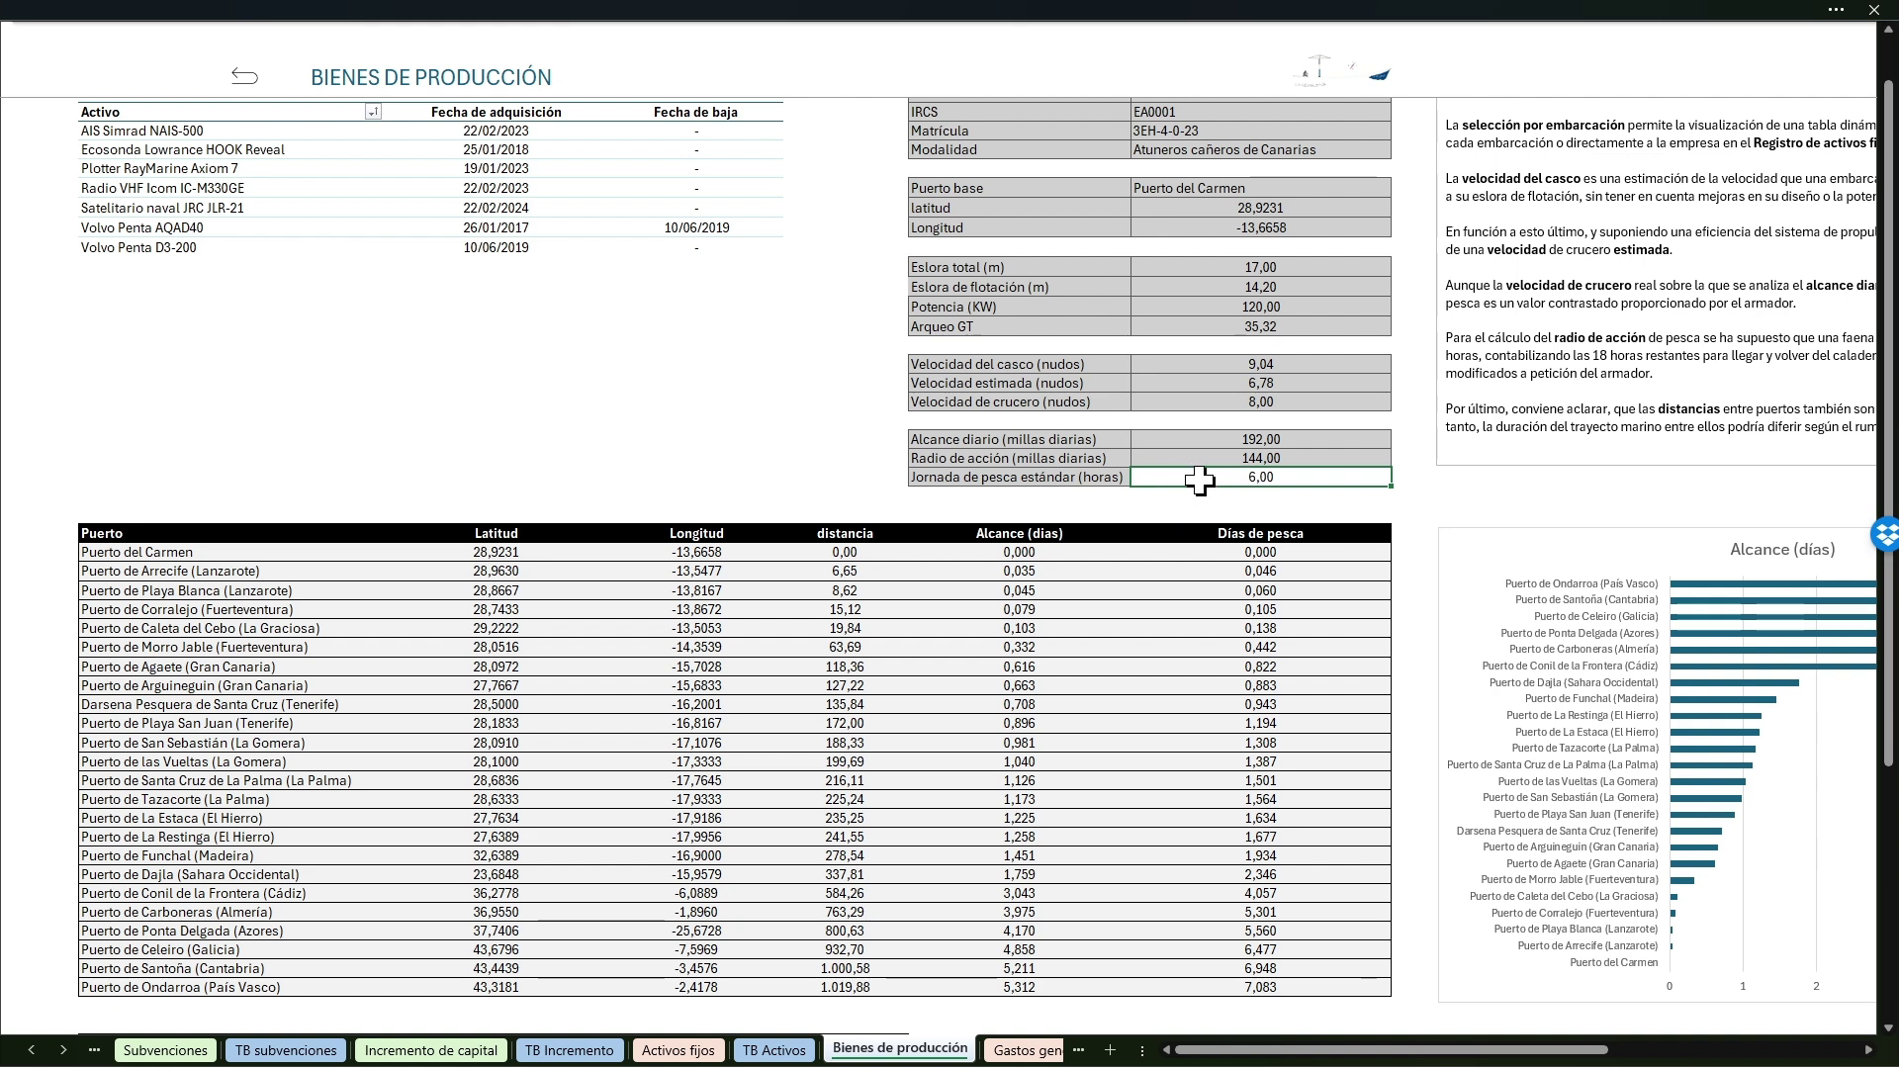
Step: Try a standard fishing day of 5 hours for the Pertinaz, and restore it to 6 hours
{"action": "type", "text": "5"}
{"action": "key", "text": "Return"}
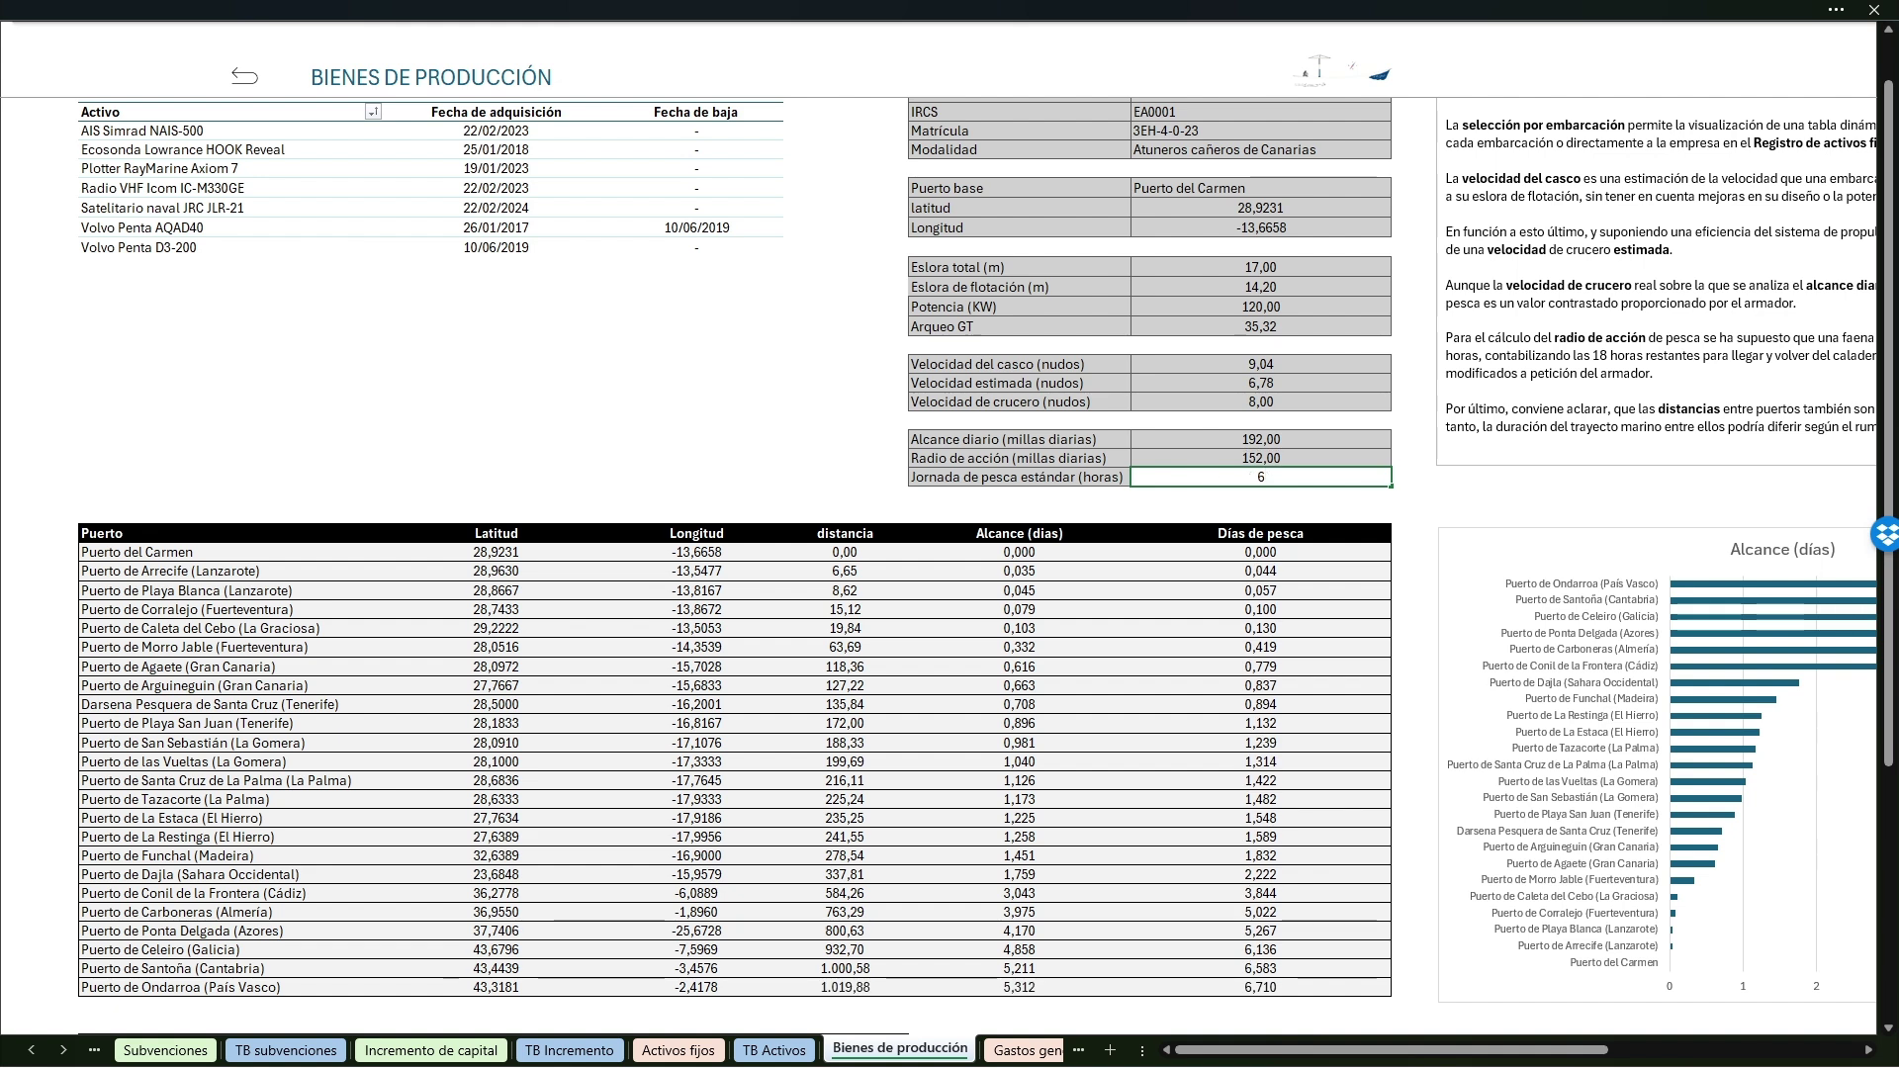
{"action": "type", "text": "6"}
{"action": "key", "text": "ctrl+Return"}
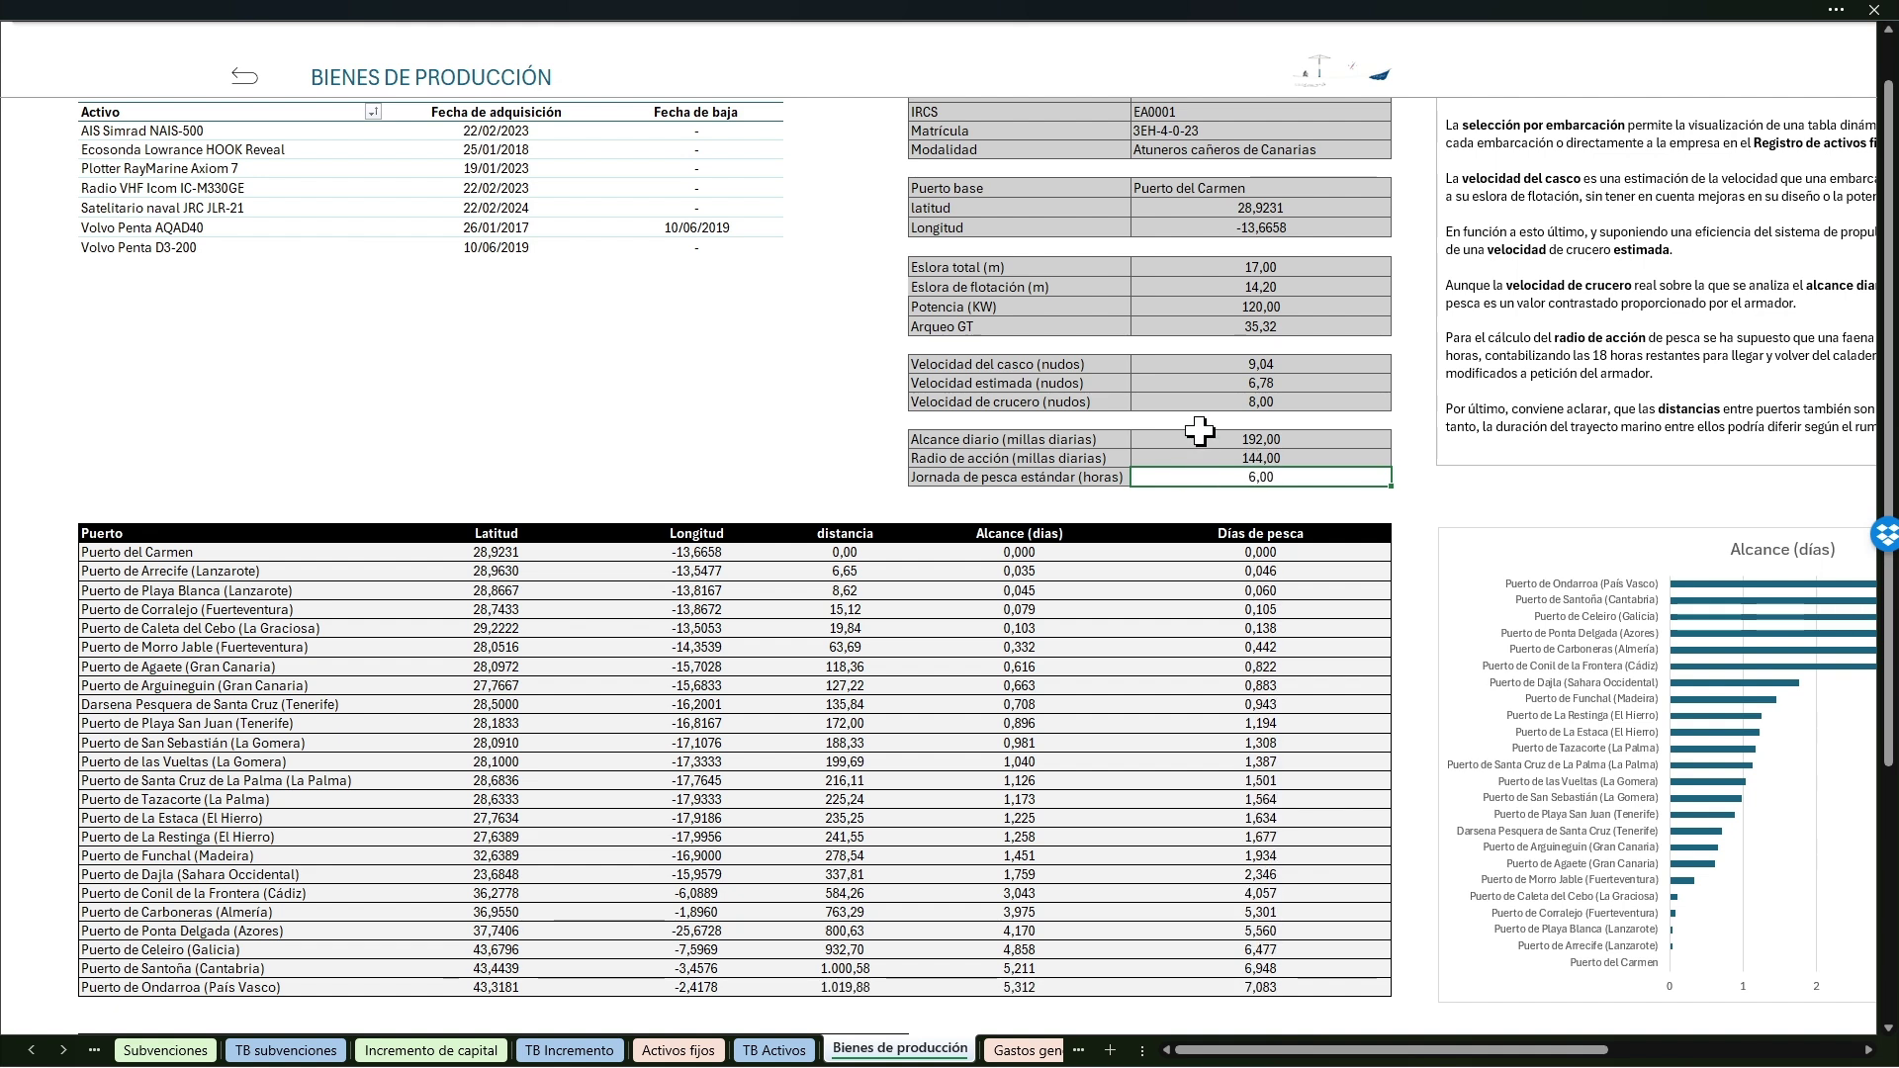
Step: Examine the port distance table and the yearly table of the vessel's weight, income and days
{"action": "scroll", "coordinate": [506, 541], "scroll_direction": "down", "scroll_amount": 1}
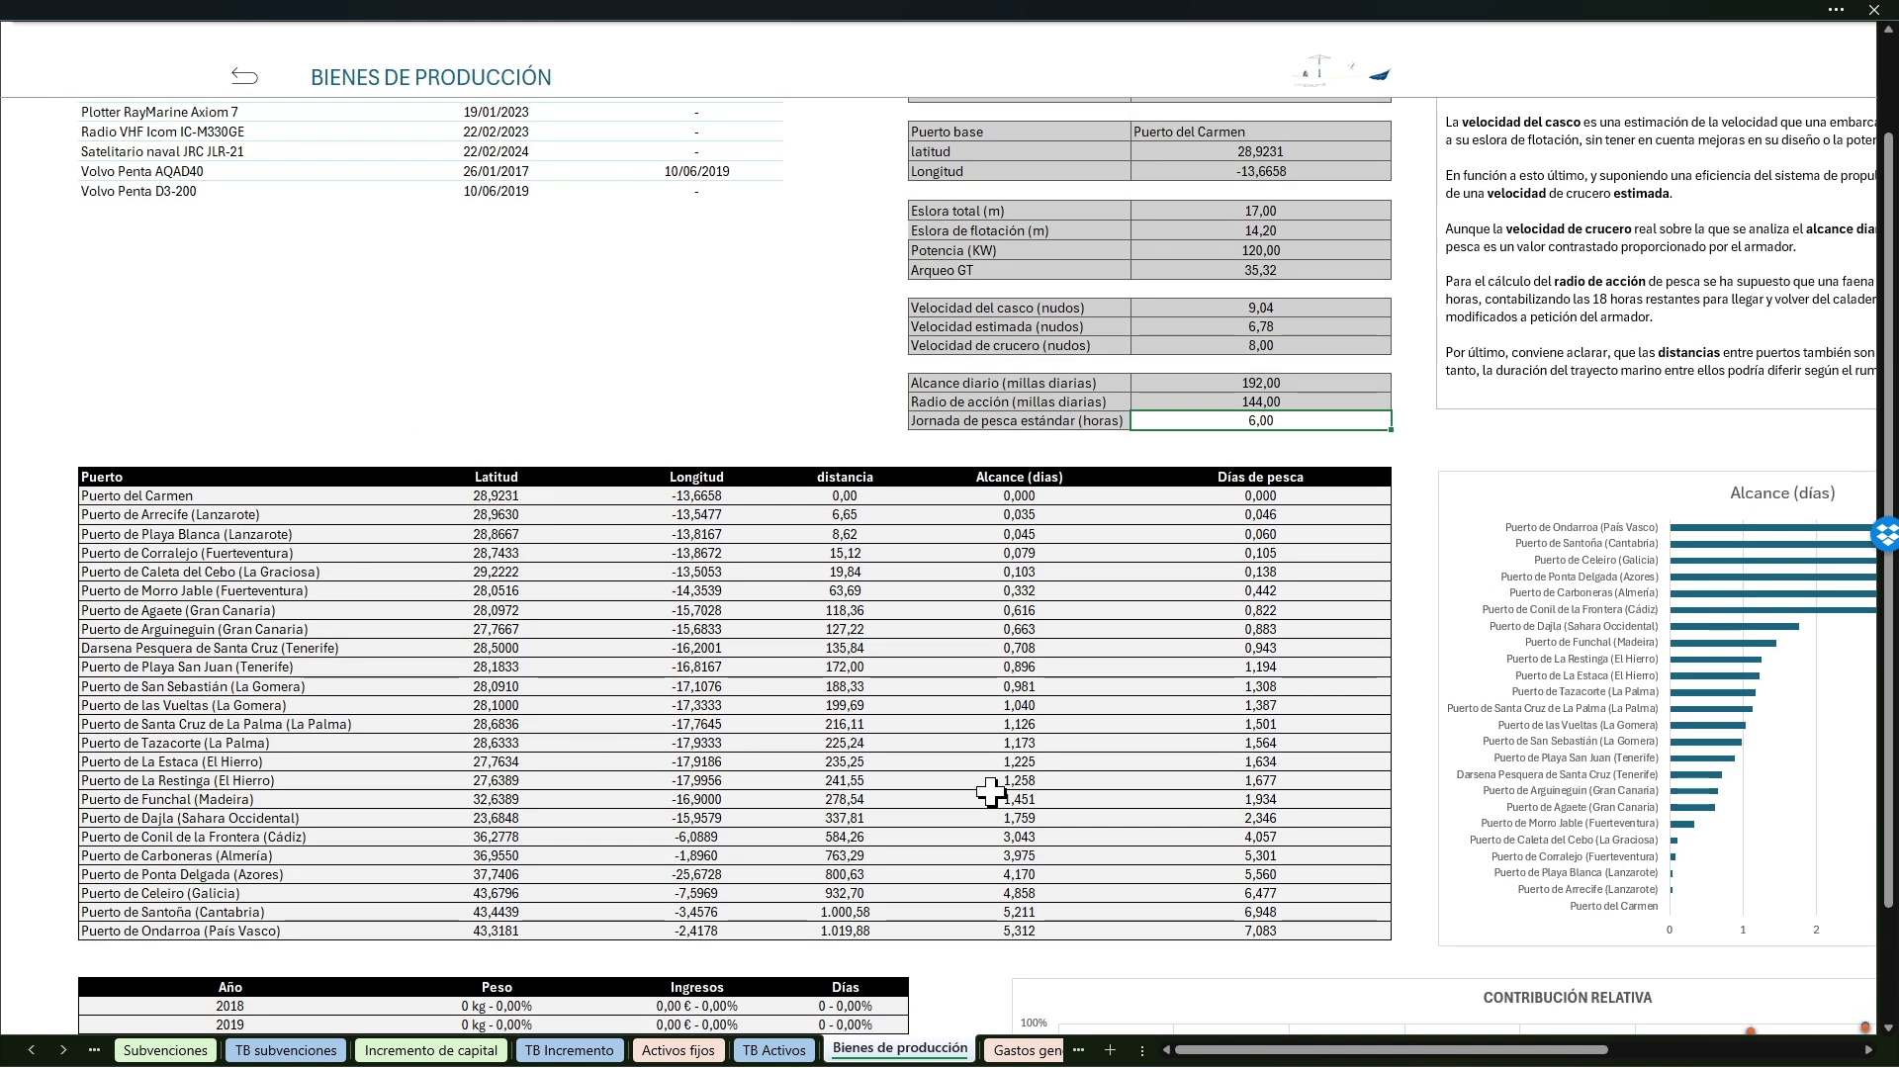
{"action": "left_click", "coordinate": [1374, 1051]}
{"action": "left_click_drag", "start_coordinate": [1374, 1052], "coordinate": [1324, 1054]}
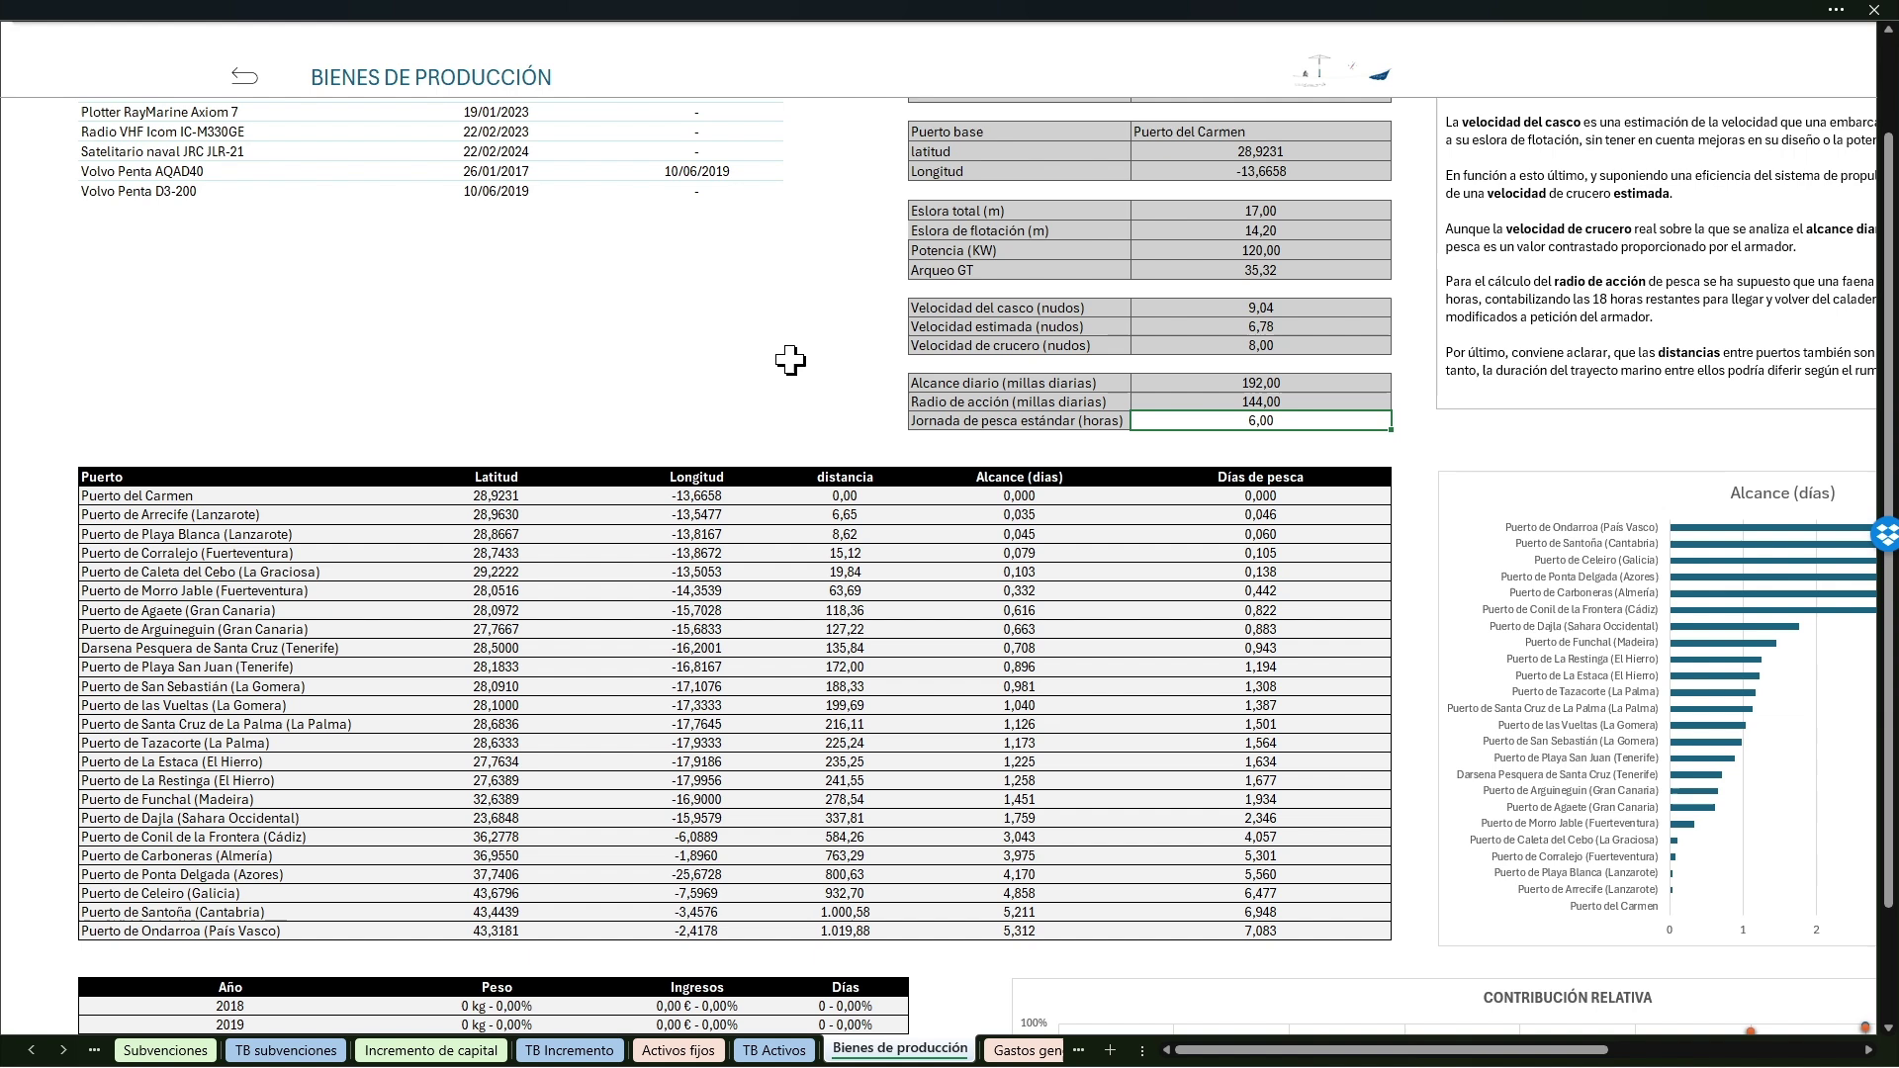
{"action": "scroll", "coordinate": [895, 396], "scroll_direction": "down", "scroll_amount": 2}
{"action": "scroll", "coordinate": [895, 396], "scroll_direction": "down", "scroll_amount": 5}
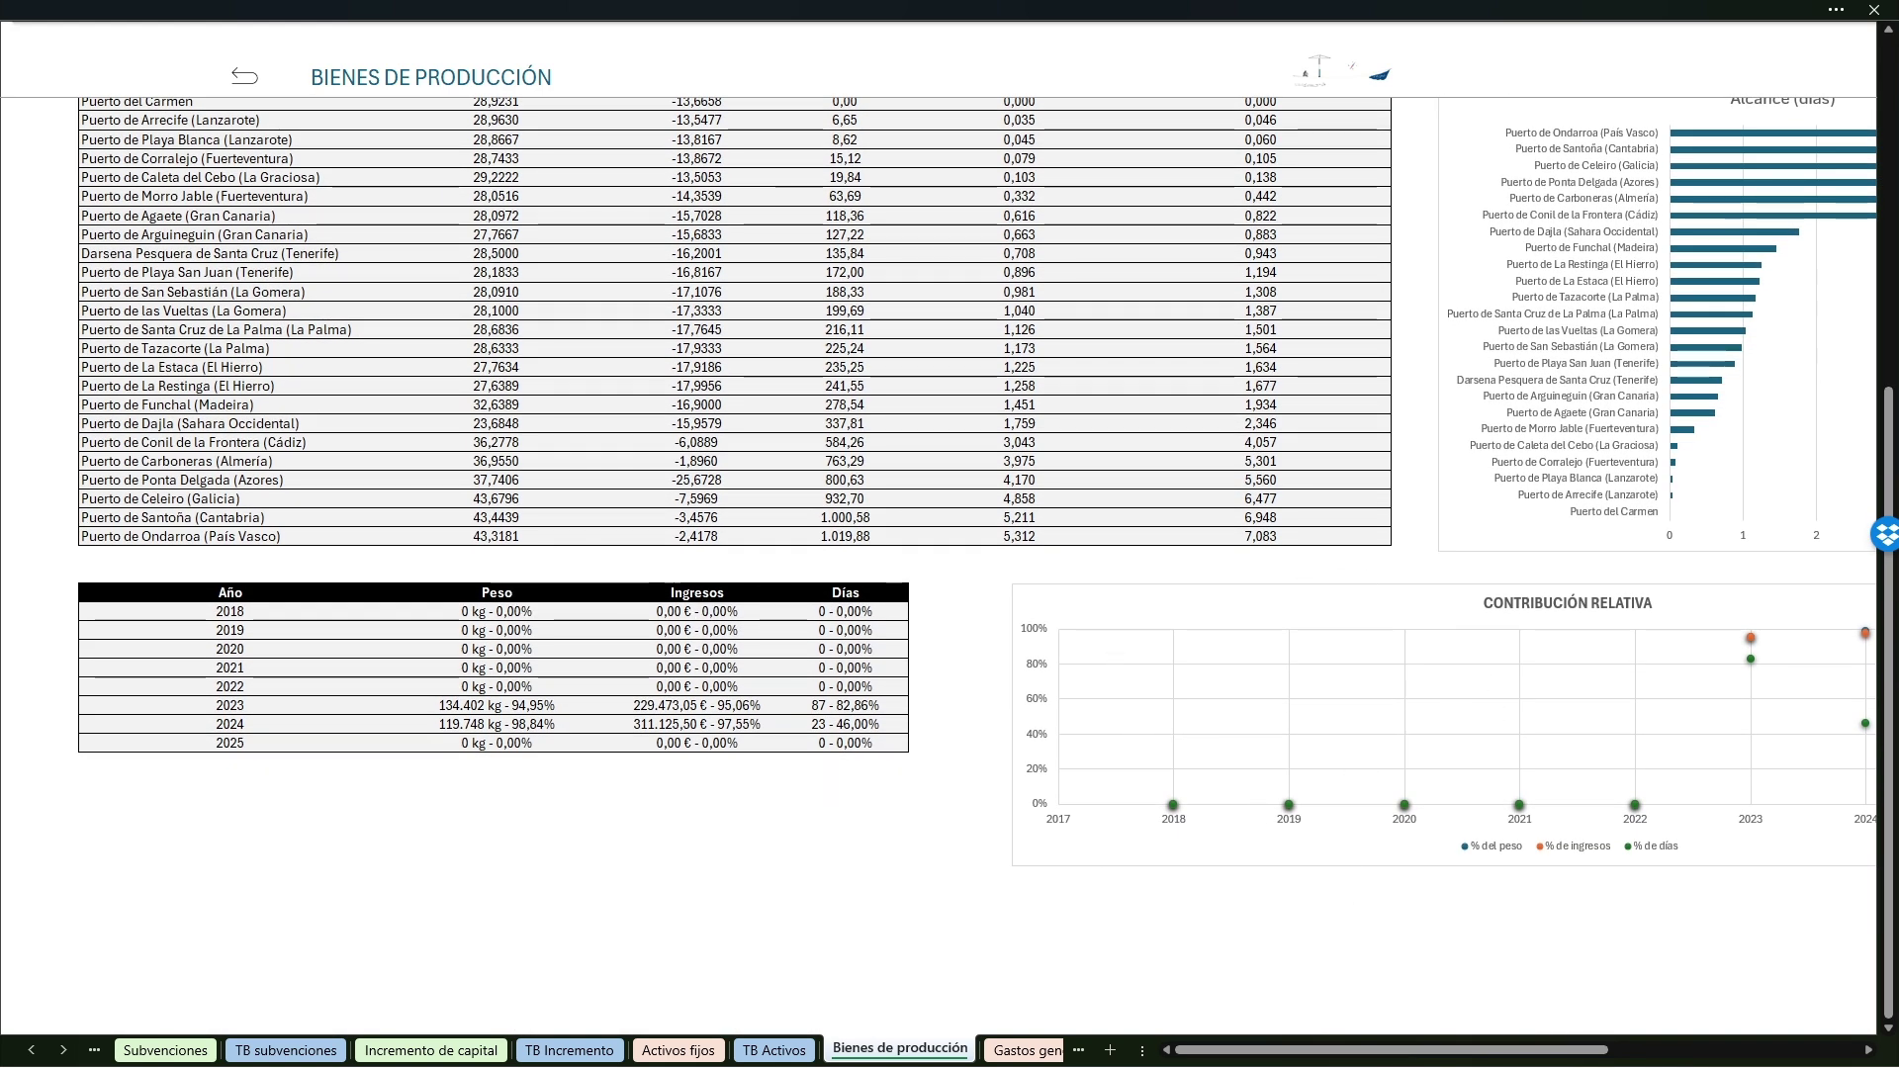
{"action": "mouse_move", "coordinate": [1378, 1051]}
{"action": "left_mouse_down"}
{"action": "mouse_move", "coordinate": [1499, 1057]}
{"action": "mouse_move", "coordinate": [1378, 1053]}
{"action": "left_mouse_up"}
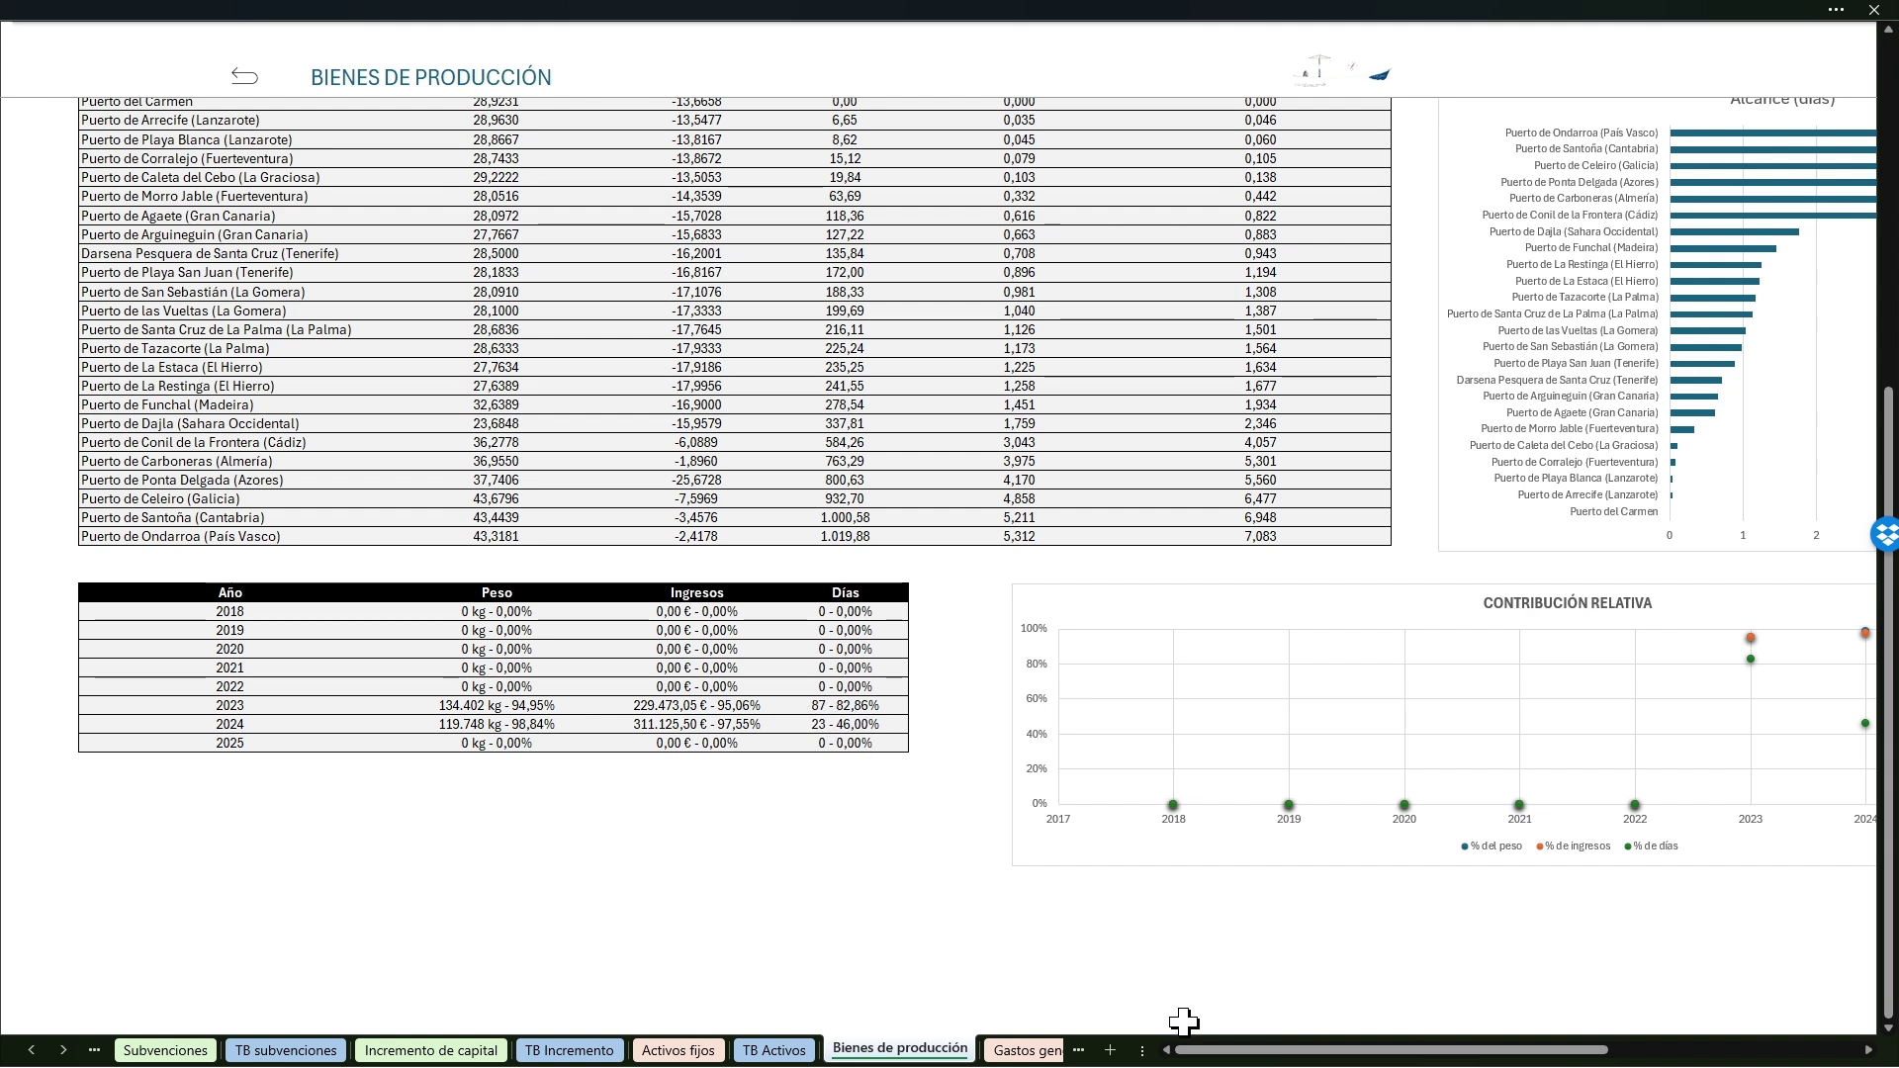
Step: Review the Alcance and Contribución relativa charts and the explanatory notes, and return to the treasury balance
{"action": "left_click_drag", "start_coordinate": [1212, 1050], "coordinate": [1326, 1050]}
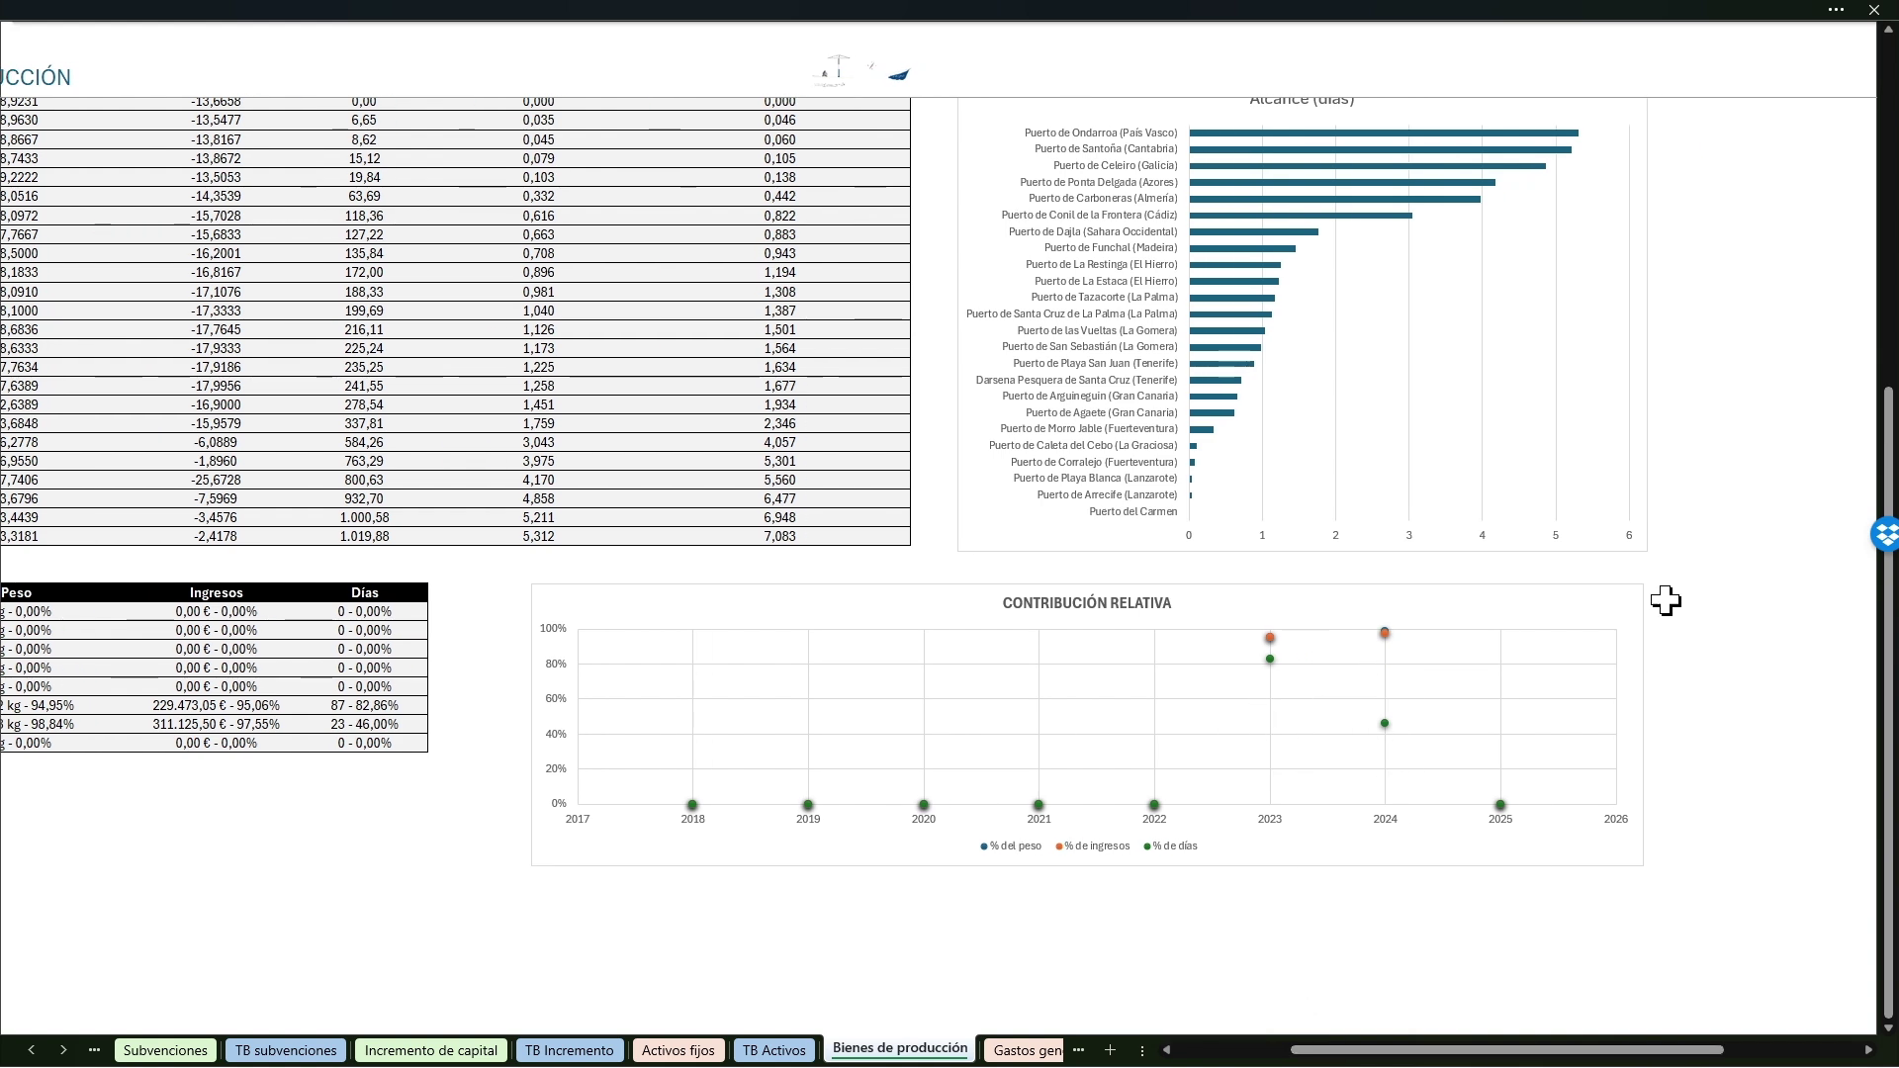
{"action": "left_click_drag", "start_coordinate": [1889, 487], "coordinate": [1890, 137]}
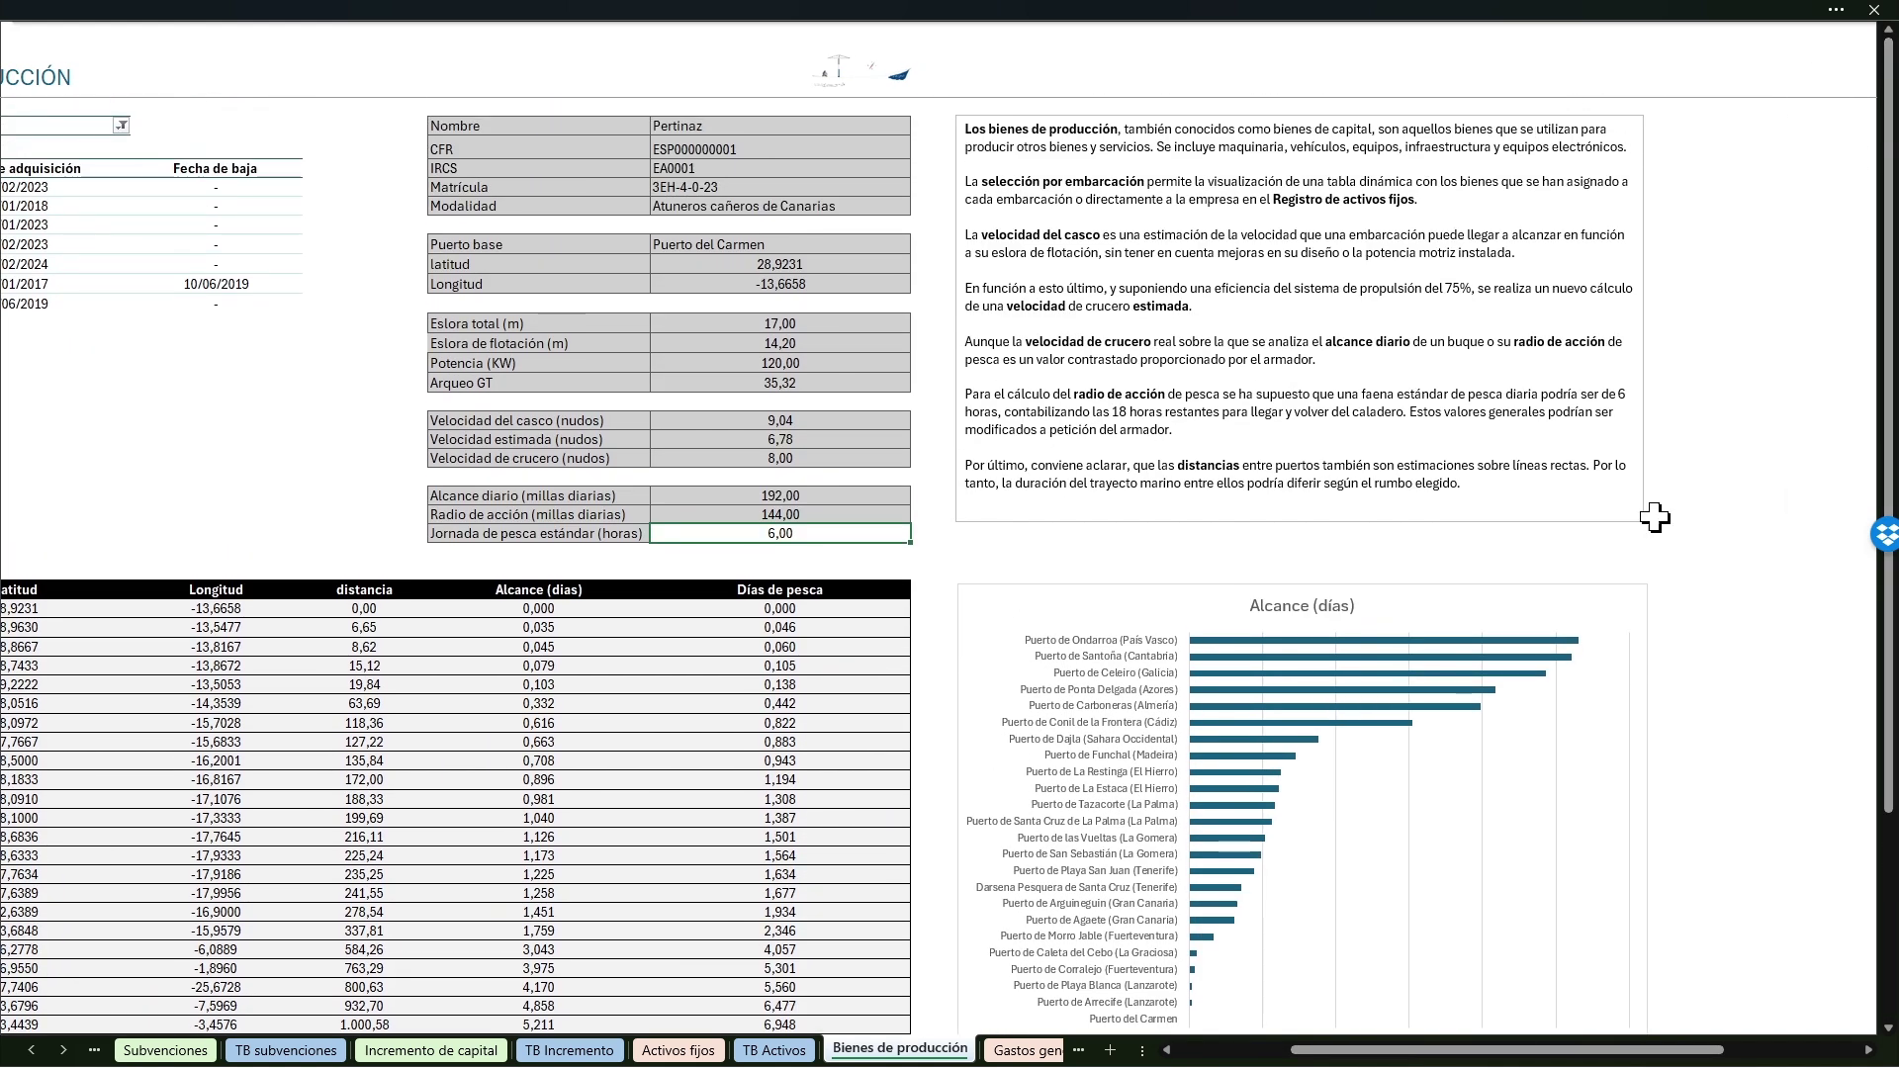
{"action": "left_click_drag", "start_coordinate": [1539, 1053], "coordinate": [1418, 1059]}
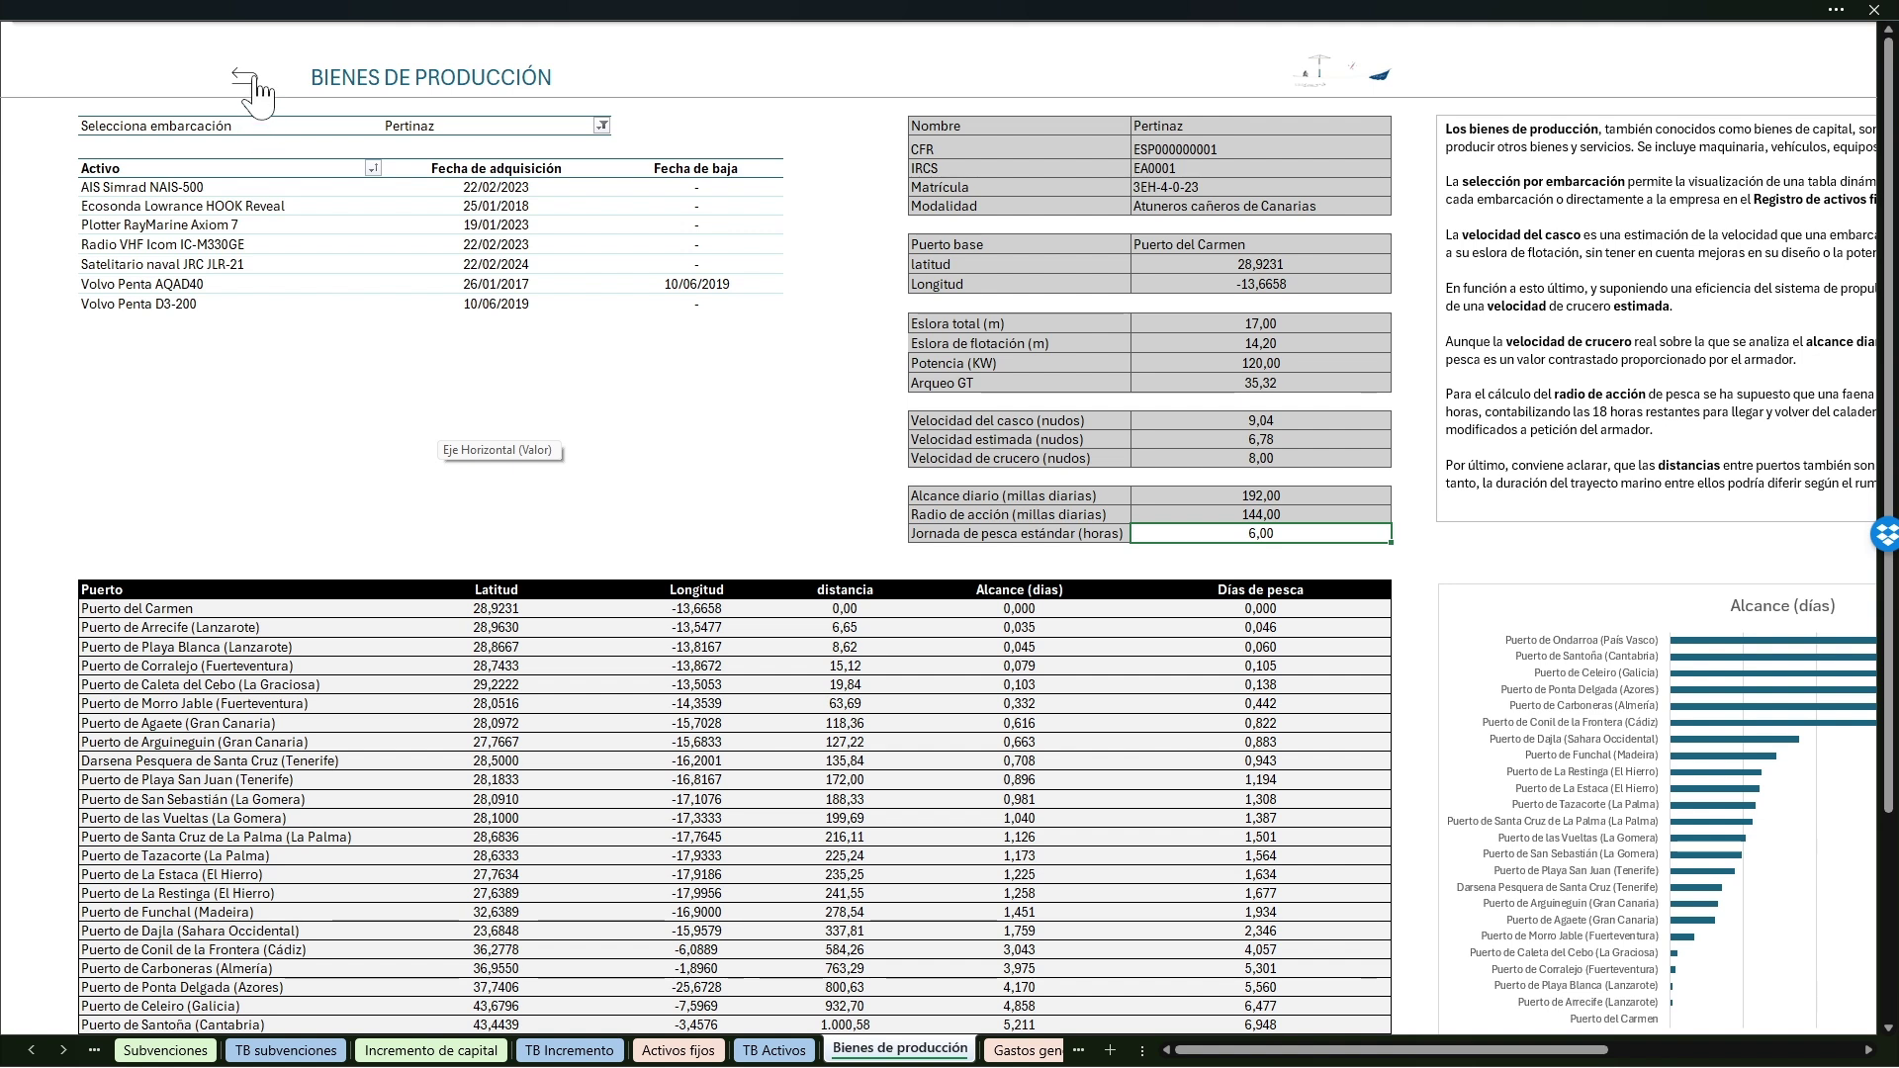
{"action": "left_click", "coordinate": [249, 84]}
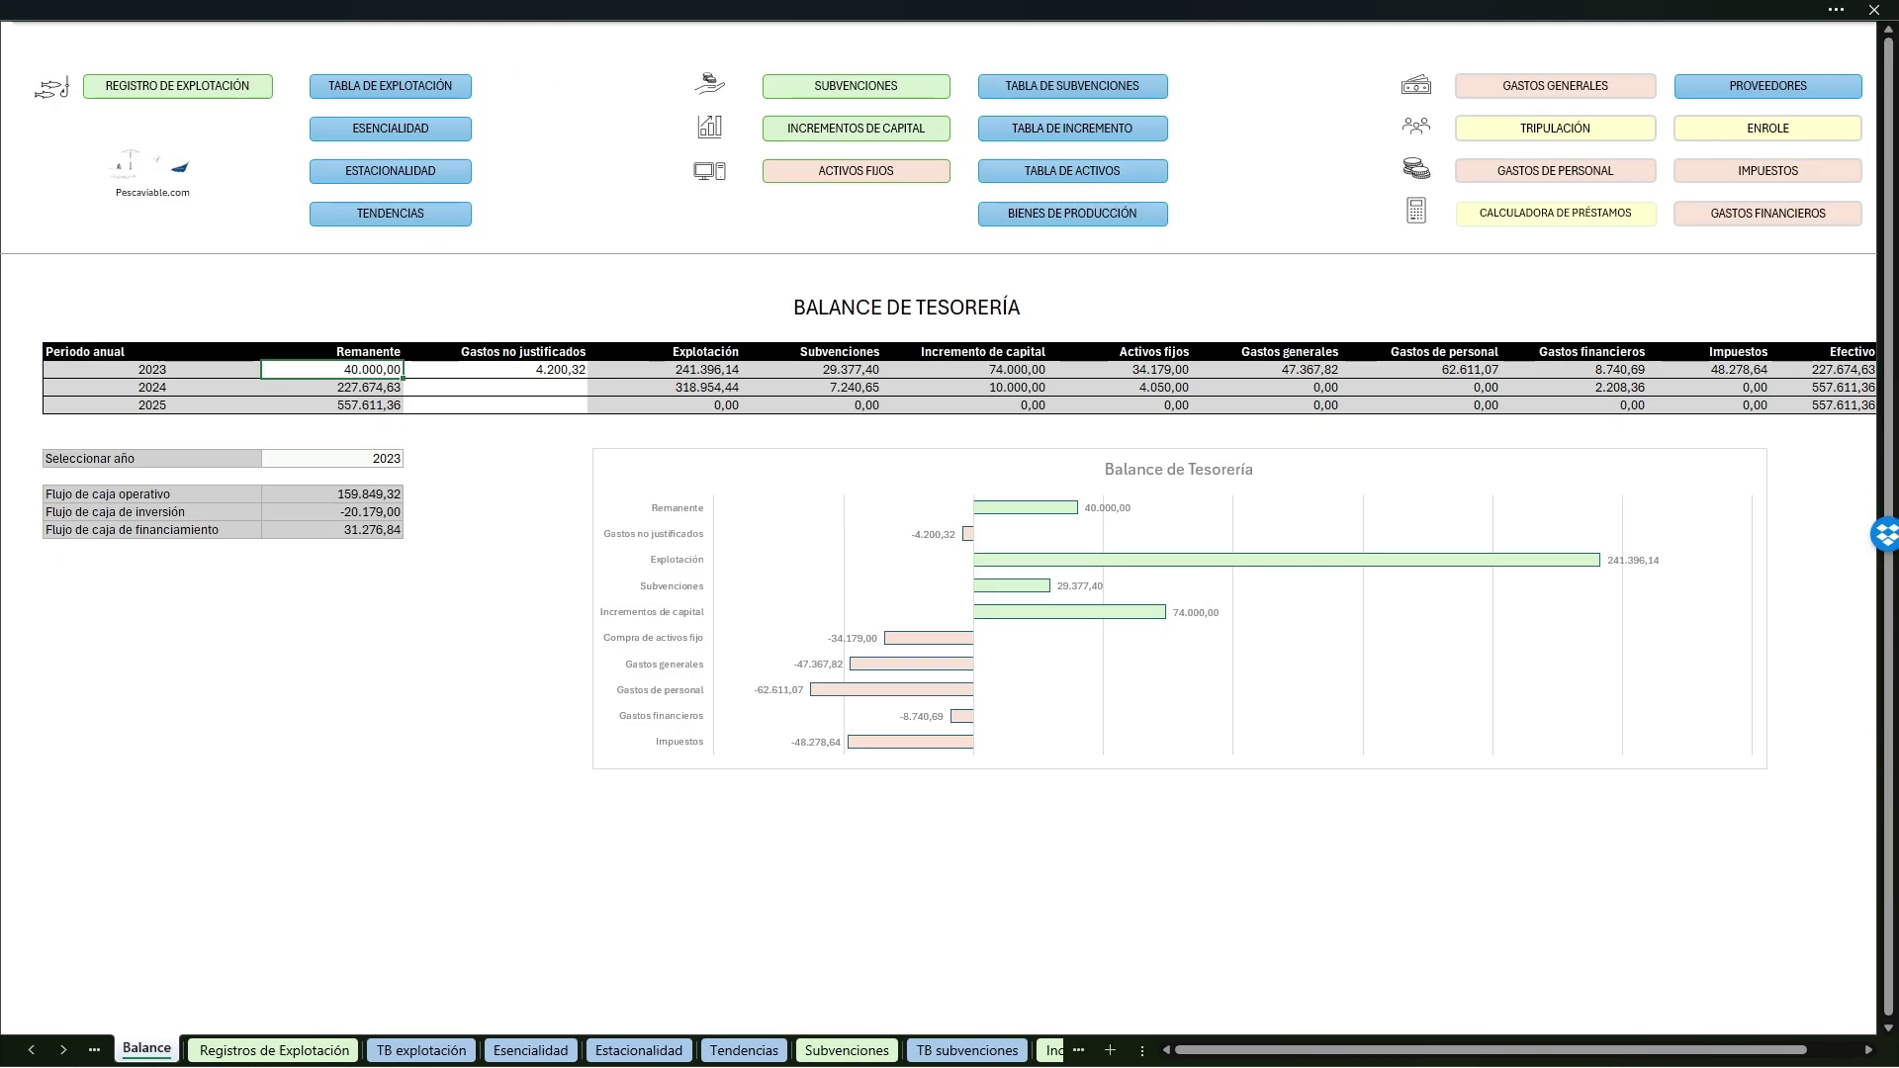